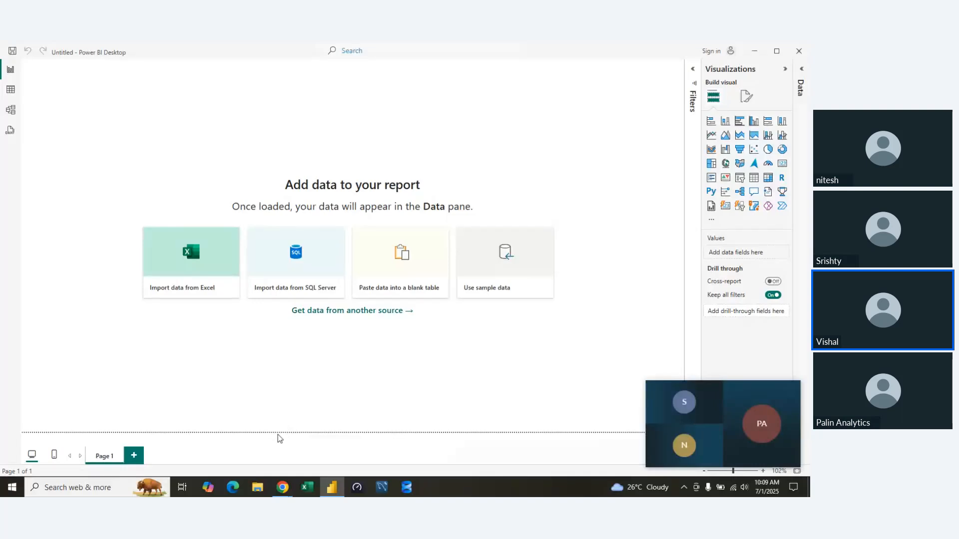
key("super+e")
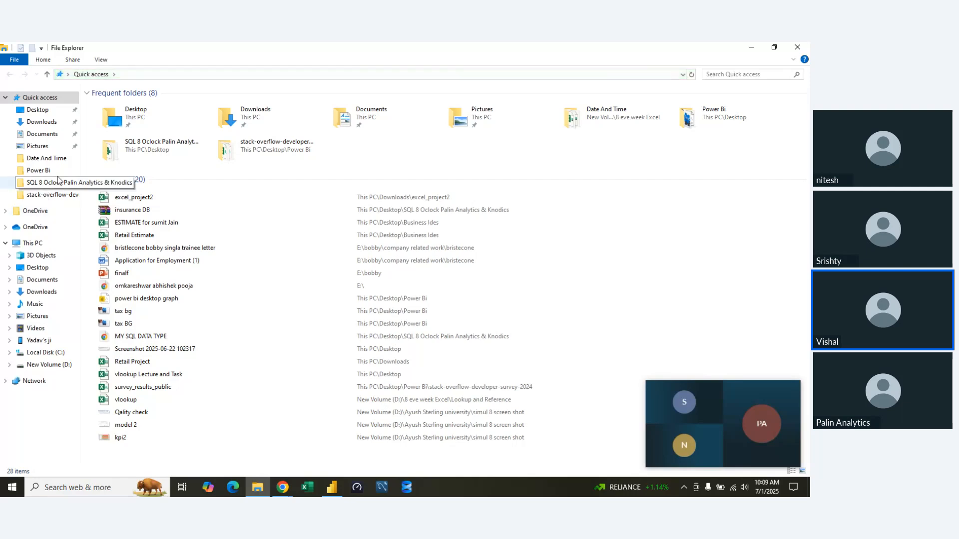
left_click(751, 47)
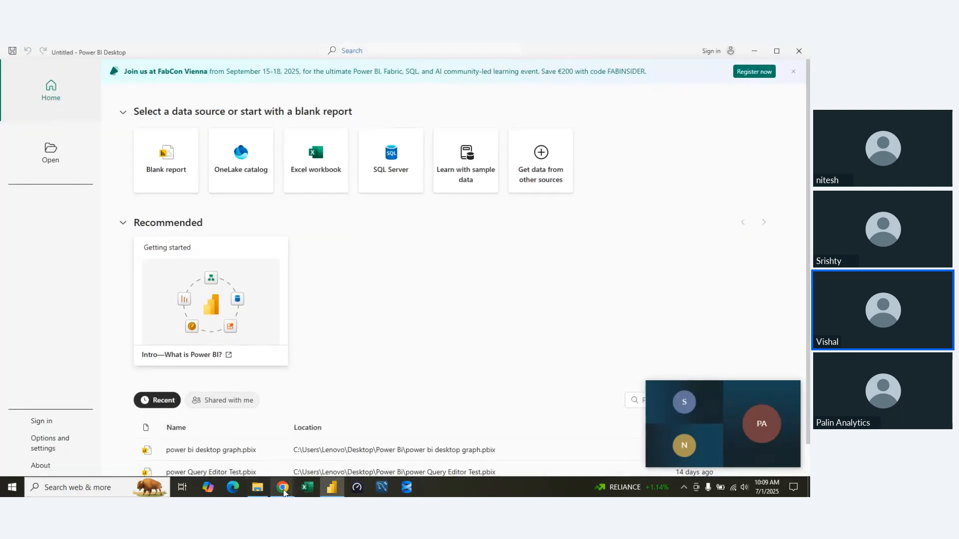
Open the customer service dashboard workbook in Excel and enable editing.
mouse_move(284, 491)
left_click(165, 440)
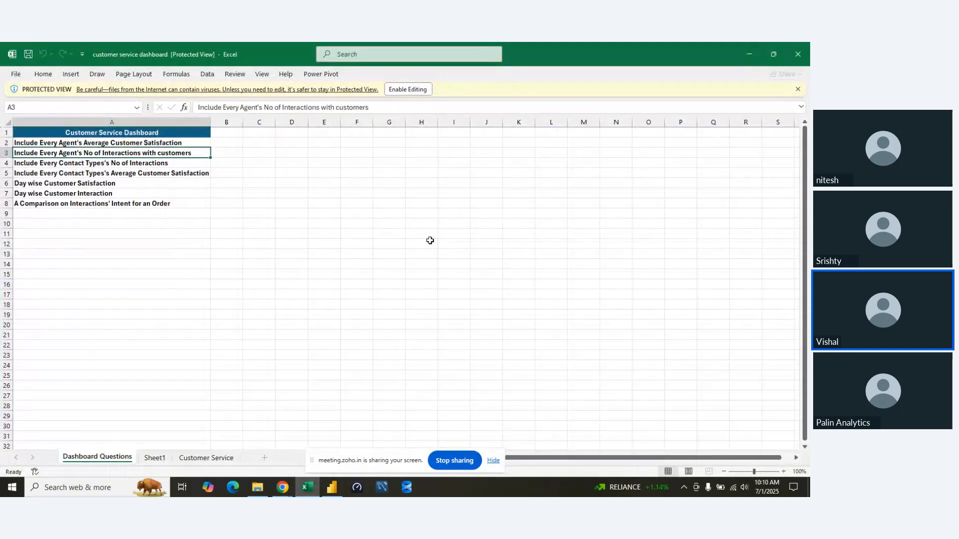
left_click(423, 89)
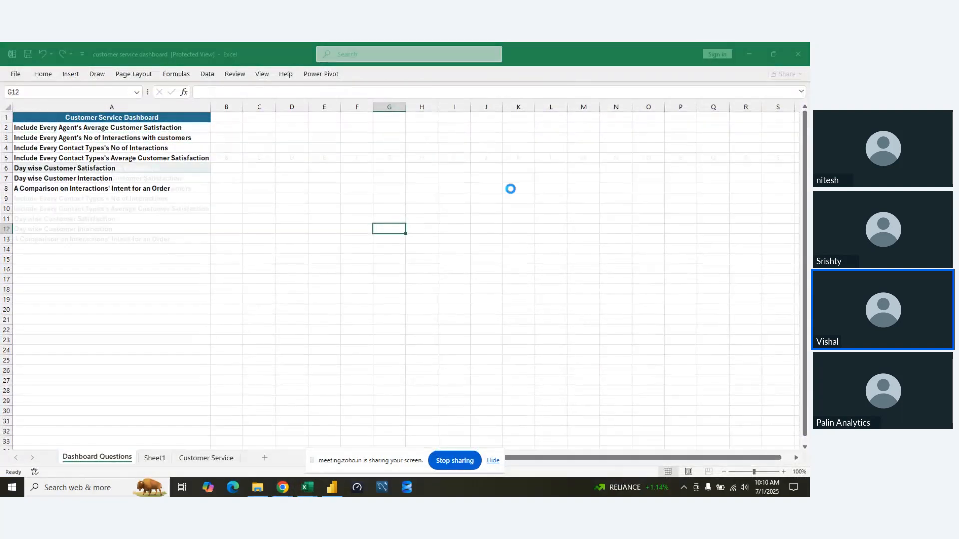
key("alt+Tab")
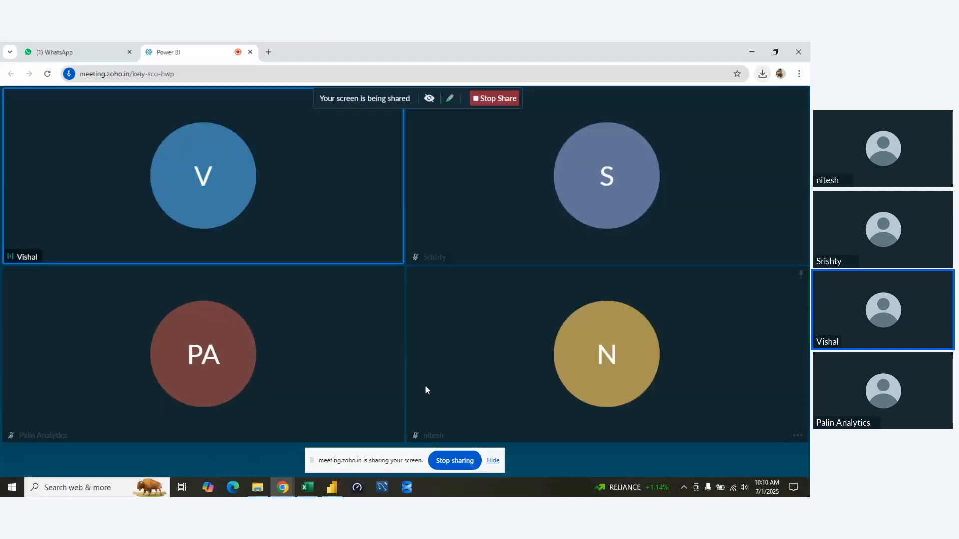
key("alt+Tab")
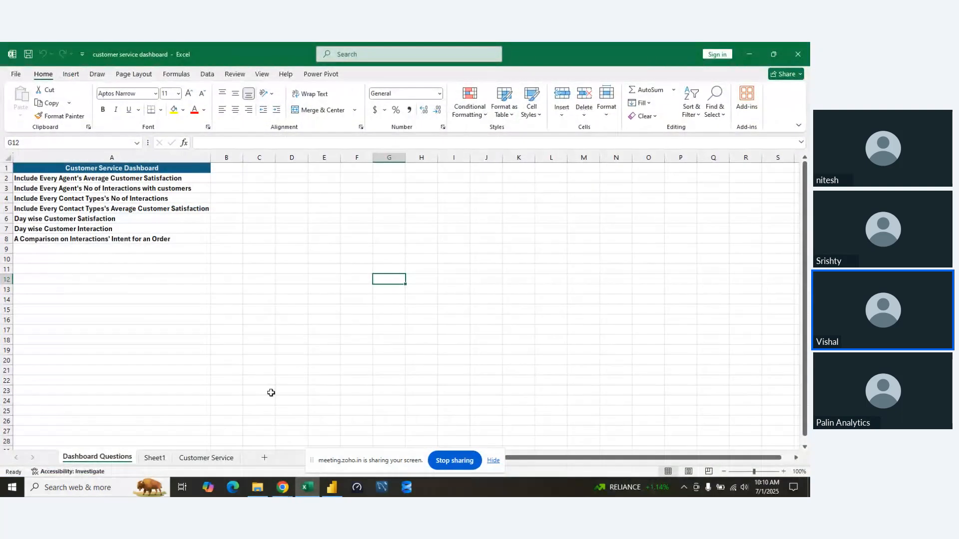
Move the screen-sharing bar away from the sheet tabs and hide it.
left_click(269, 391)
left_click_drag(368, 454, 421, 270)
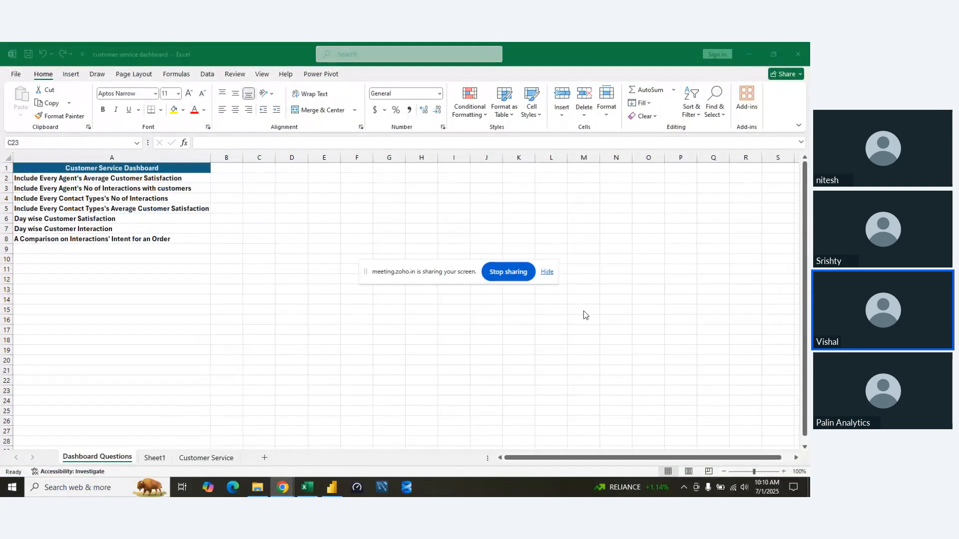
left_click(543, 279)
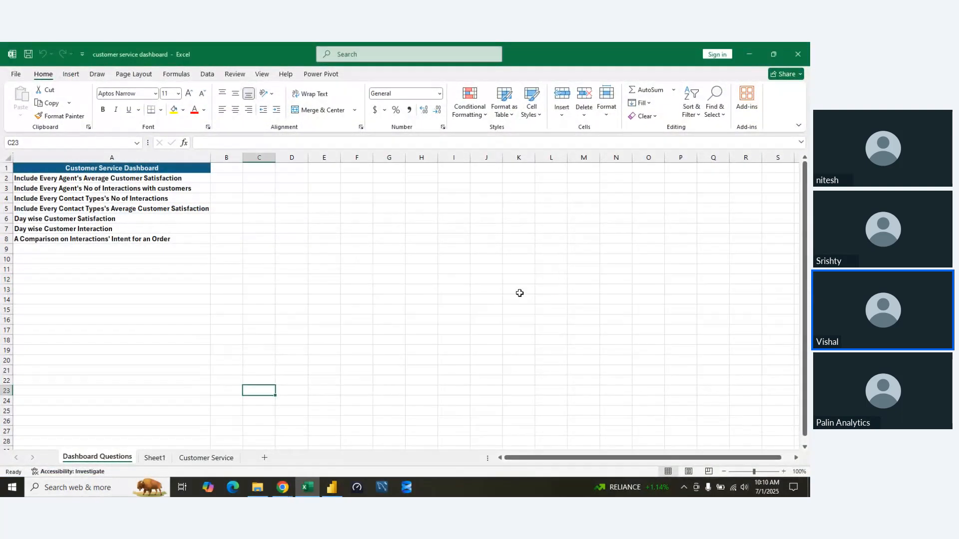
View the pivot tables on Sheet1, and move the Customer Service sheet in front of Dashboard Questions.
left_click(133, 431)
left_click(155, 458)
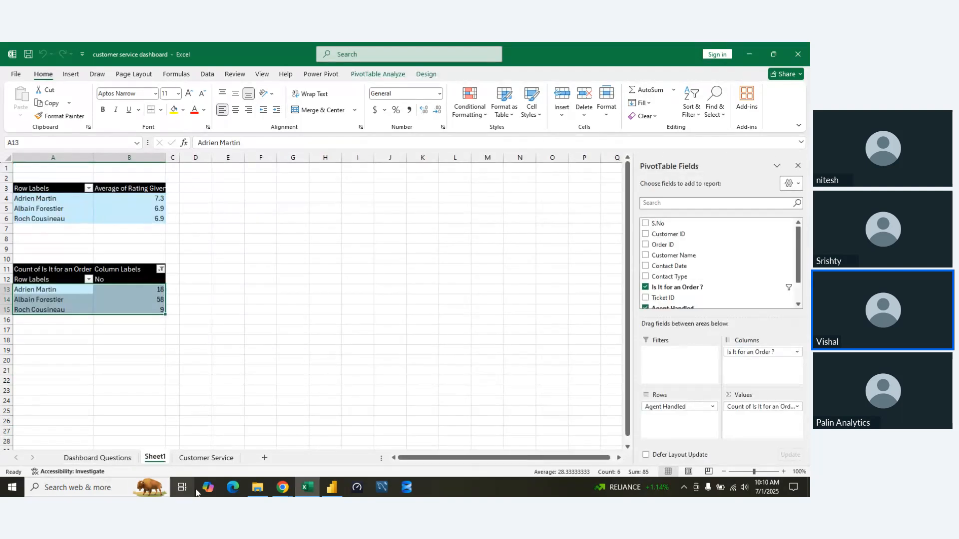
left_click_drag(203, 461, 100, 460)
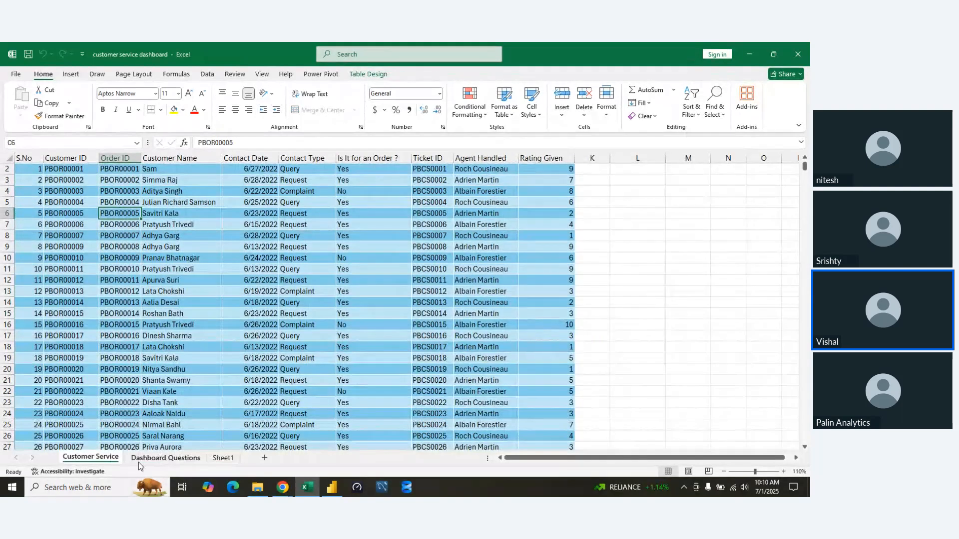
Delete Sheet1 and move the Customer Service sheet behind Dashboard Questions.
right_click(220, 459)
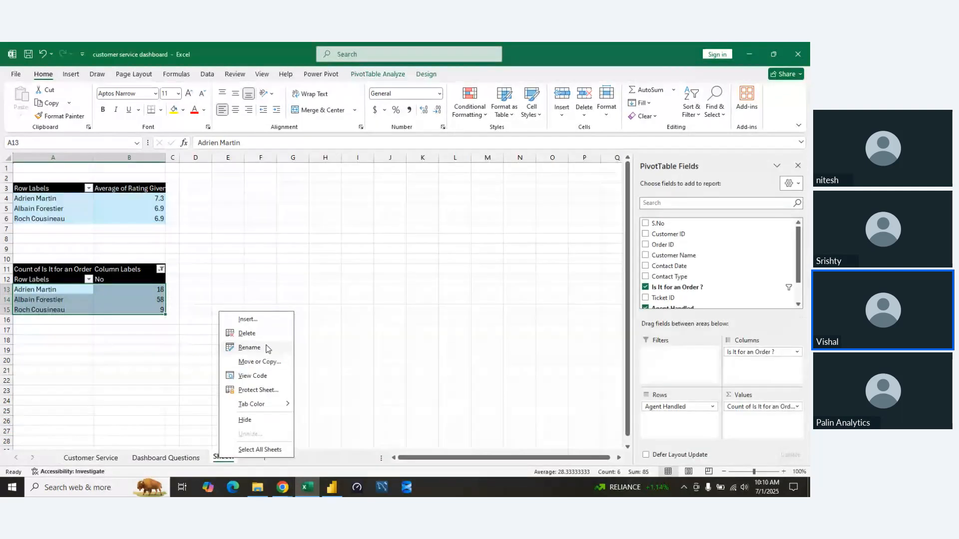
left_click(252, 393)
left_click(388, 293)
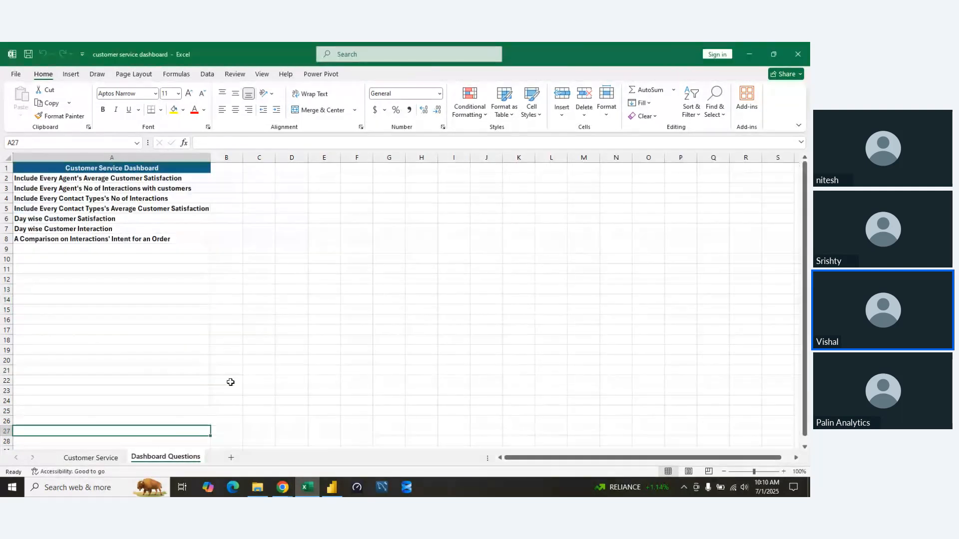
left_click_drag(91, 458, 227, 459)
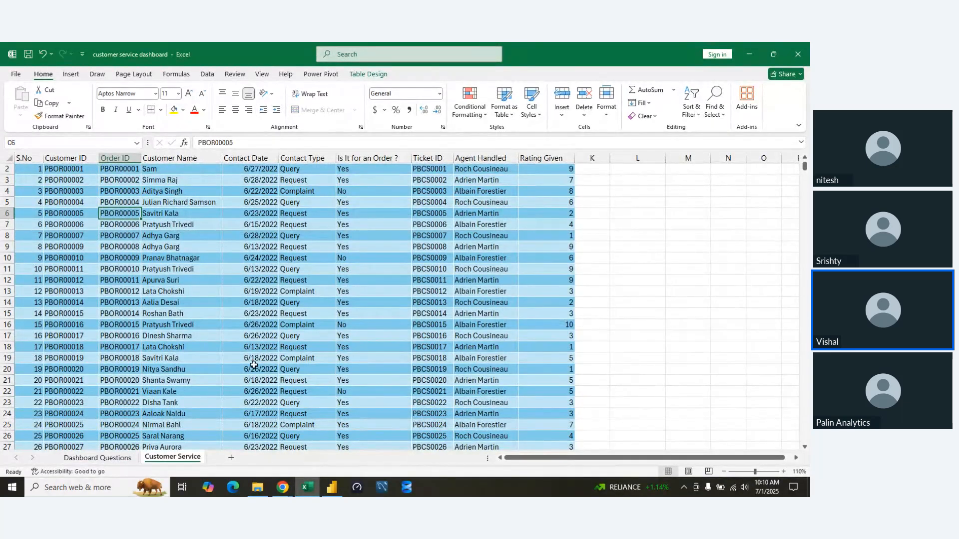
Examine the Customer Service table down to its last record and back up to the column headers around Contact Date and Contact Type.
scroll(252, 369, "down", 20)
scroll(256, 368, "down", 20)
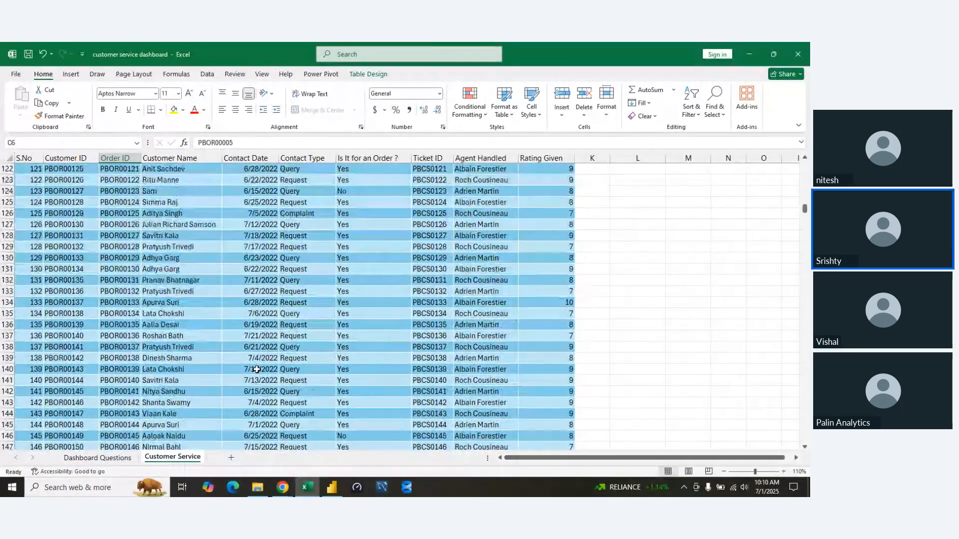
left_click(257, 369)
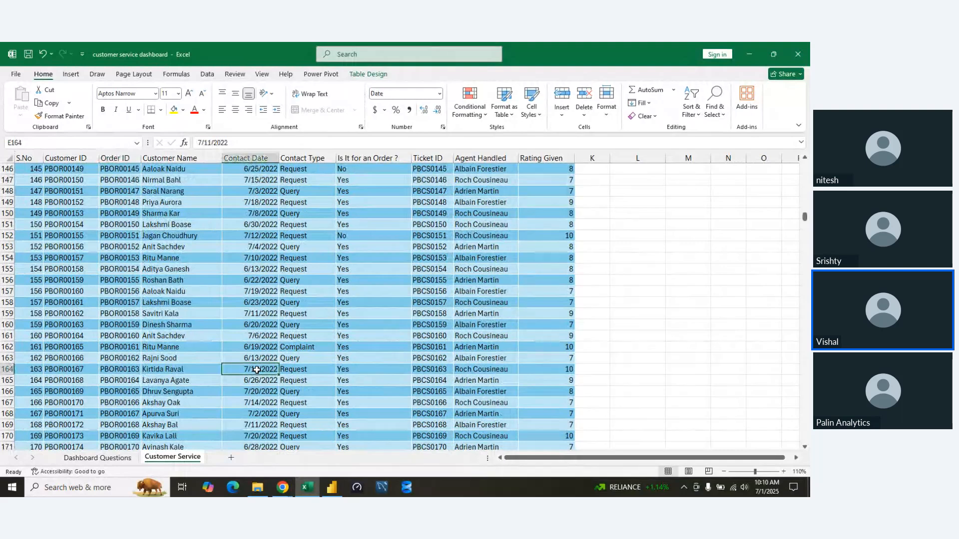
key("ctrl+Down")
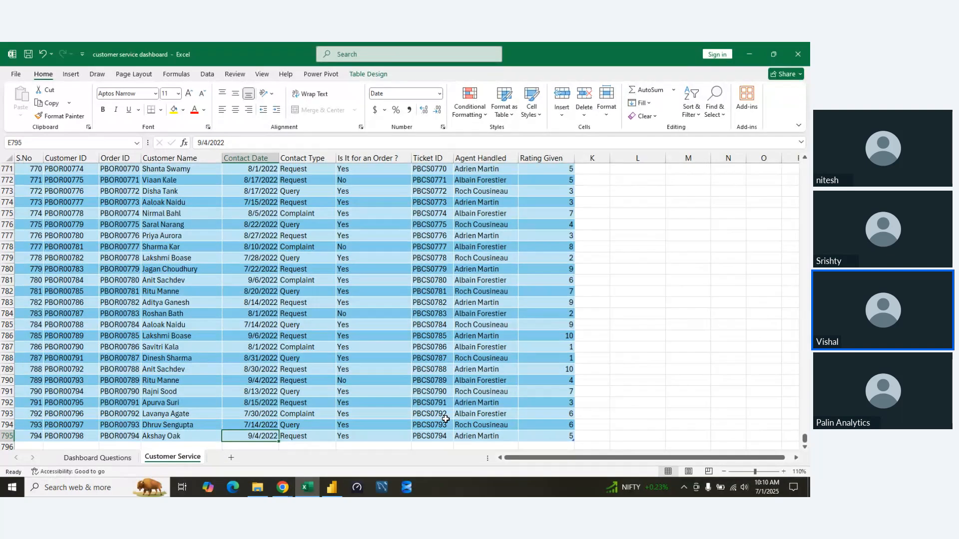
key("ctrl+Up")
key("Left")
key("Right")
key("Right")
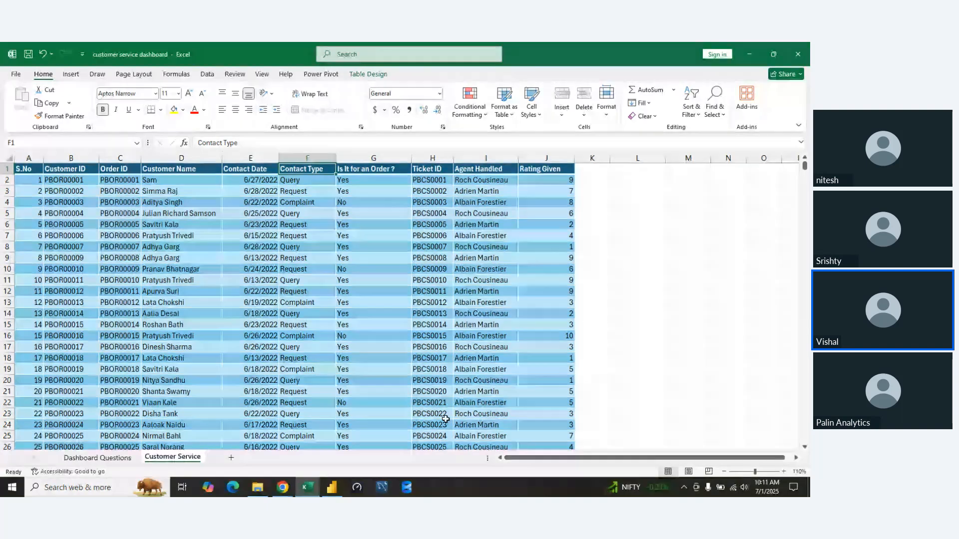
Review the customer service dashboard requirements in A2:A8 of the Dashboard Questions sheet.
left_click(94, 457)
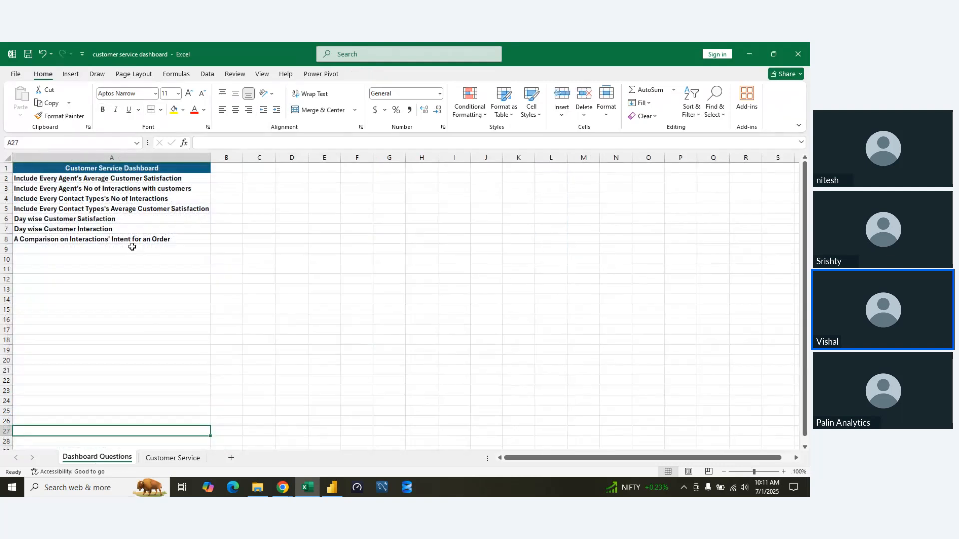
left_click_drag(210, 280, 12, 172)
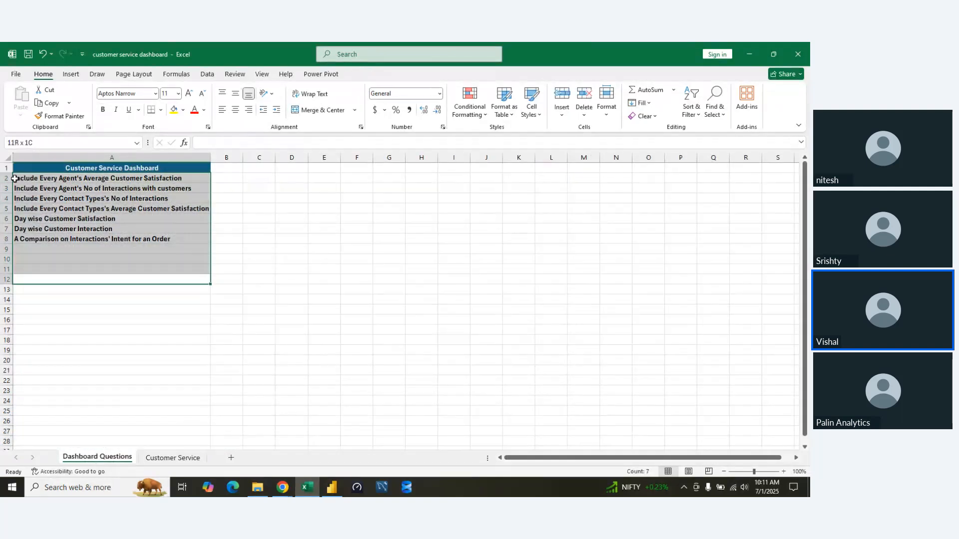
left_click(130, 240)
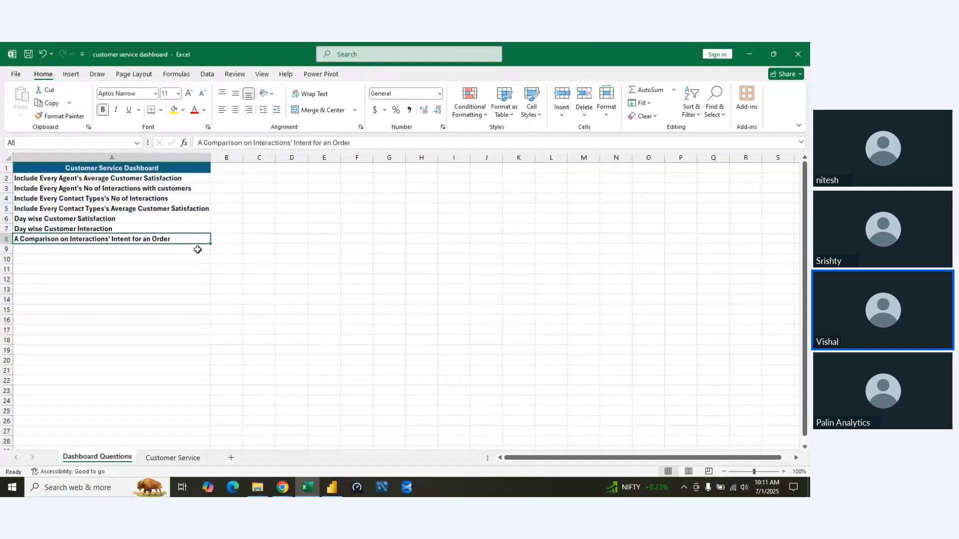
left_click_drag(207, 240, 45, 178)
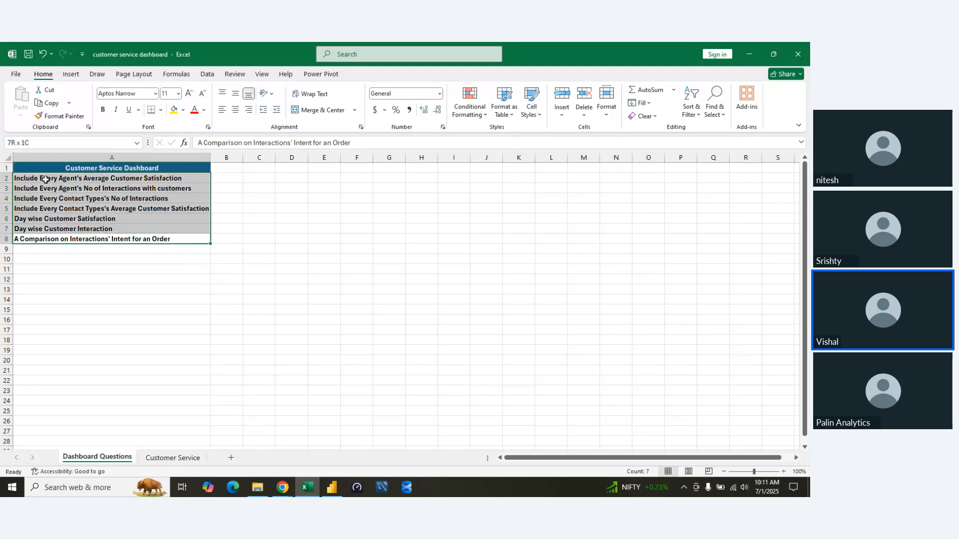
left_click(312, 284)
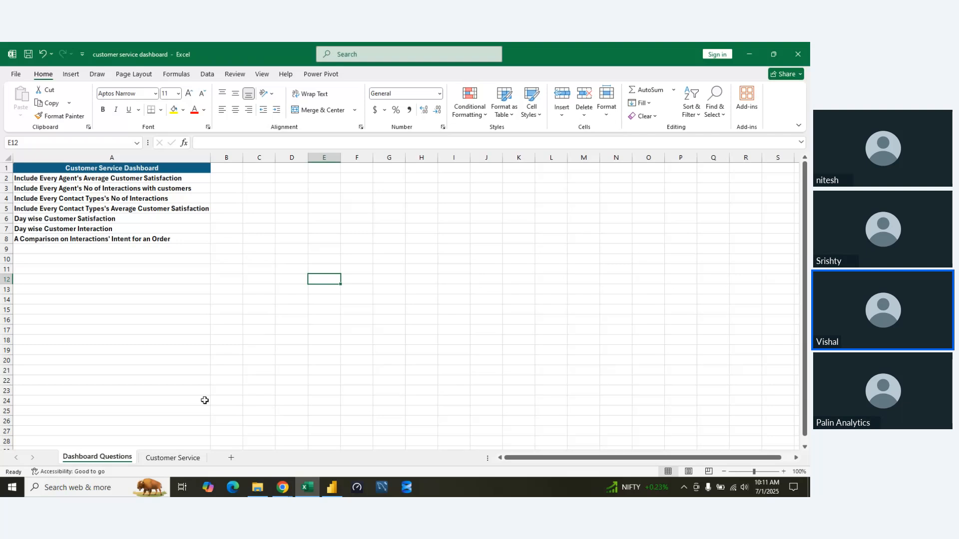
Browse the Customer Service records again, and close the workbook without saving.
left_click(169, 458)
scroll(180, 397, "down", 20)
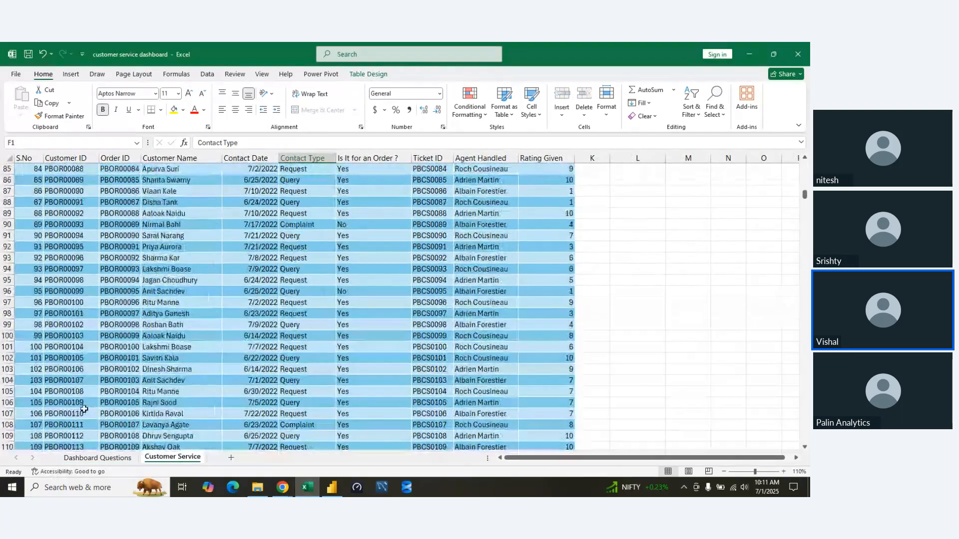
scroll(85, 404, "down", 20)
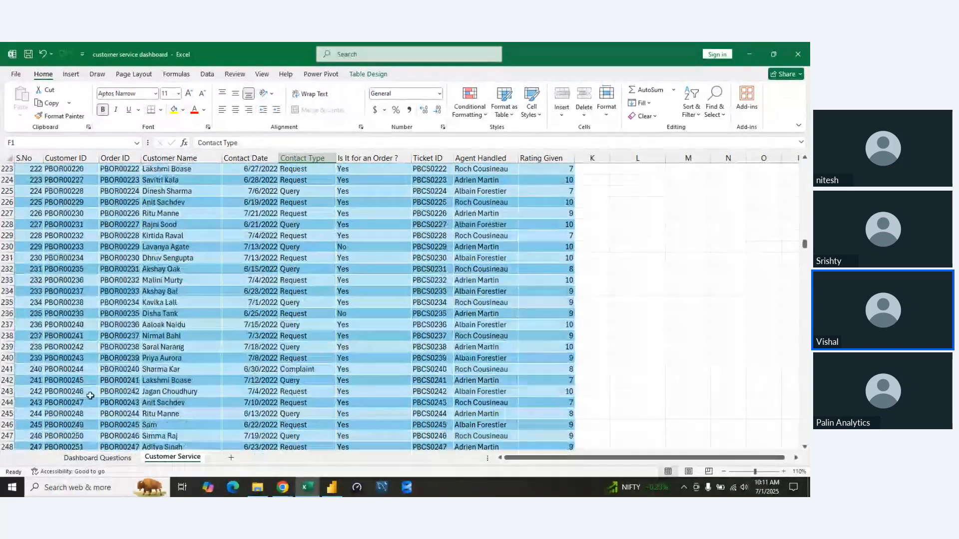
scroll(89, 395, "down", 20)
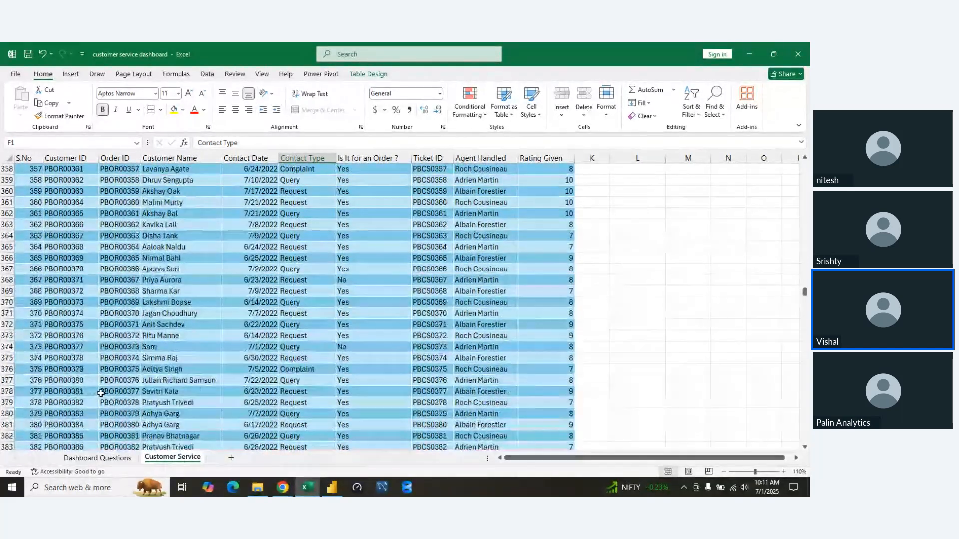
scroll(101, 393, "down", 6)
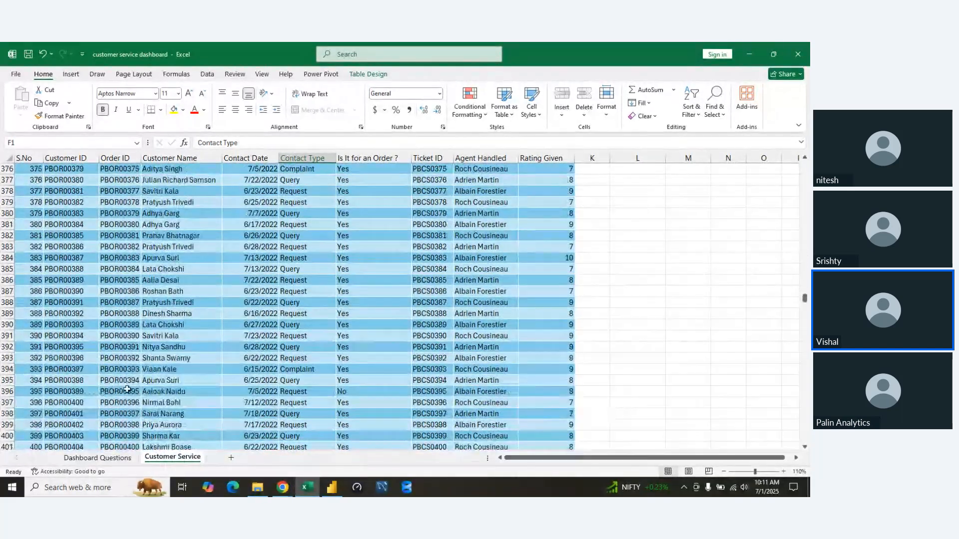
left_click(798, 54)
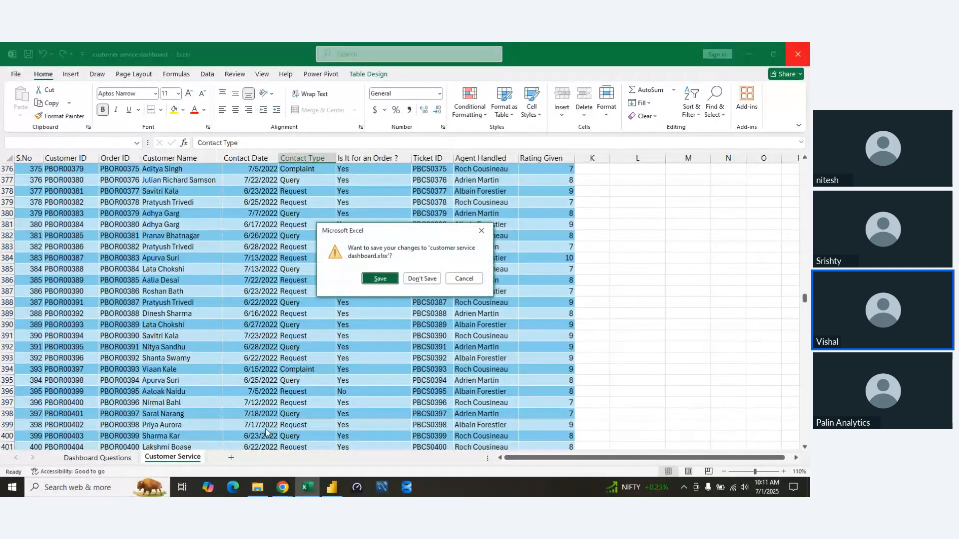
left_click(422, 278)
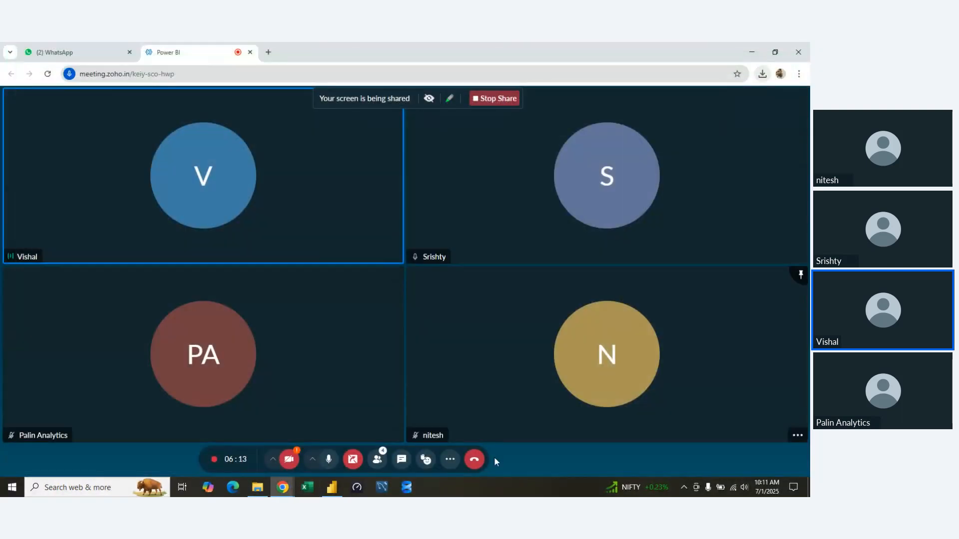
Switch to Power BI Desktop, create a blank report and load the financials table from the Financial Sample data.
left_click(332, 487)
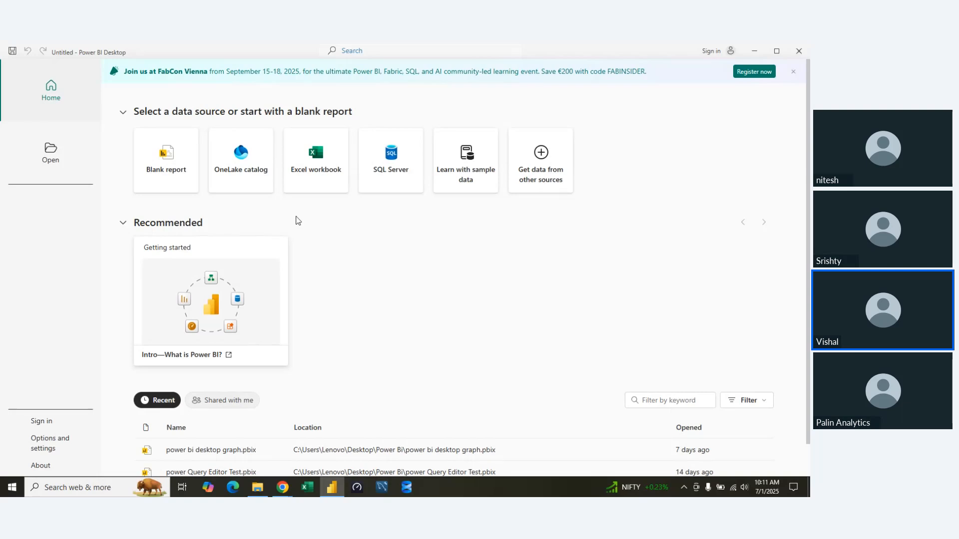
left_click(164, 175)
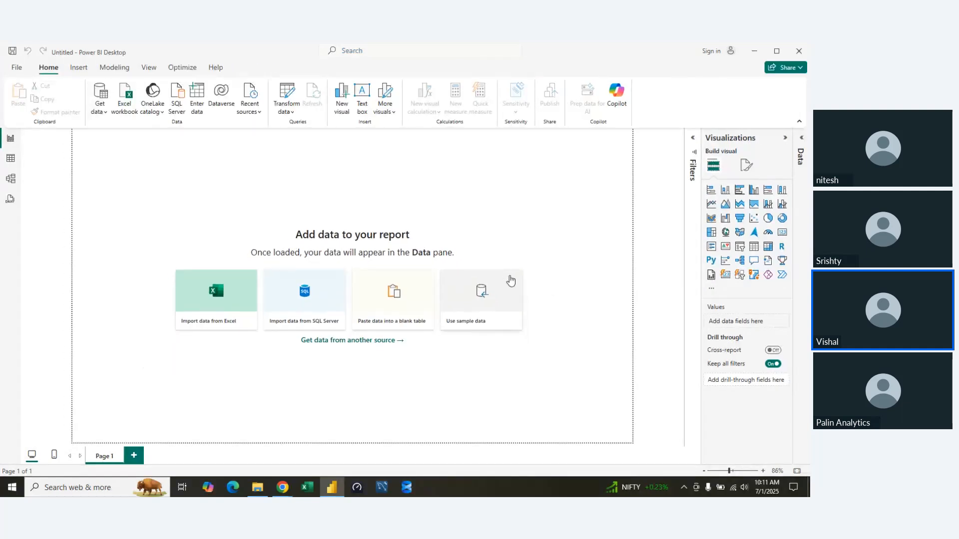
left_click(483, 303)
left_click(443, 337)
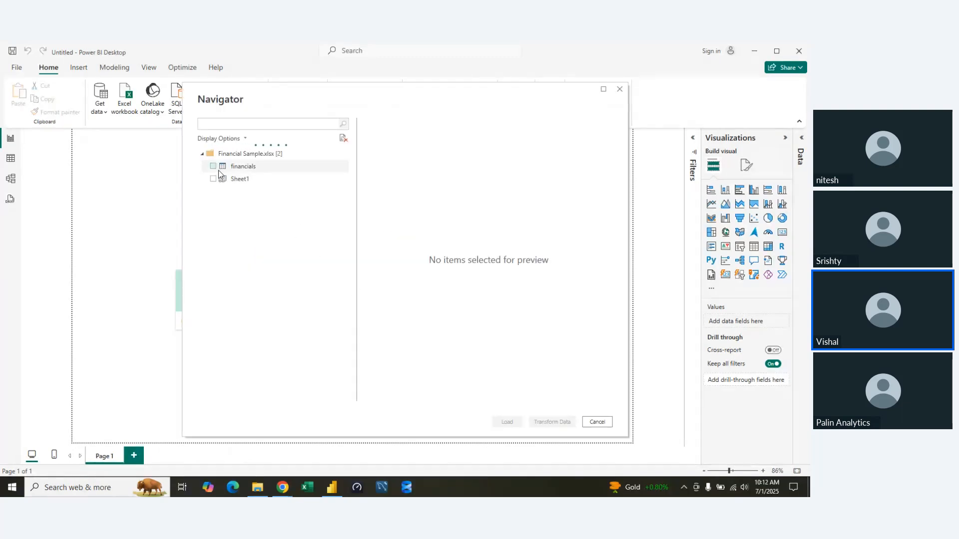
left_click(213, 167)
left_click(518, 425)
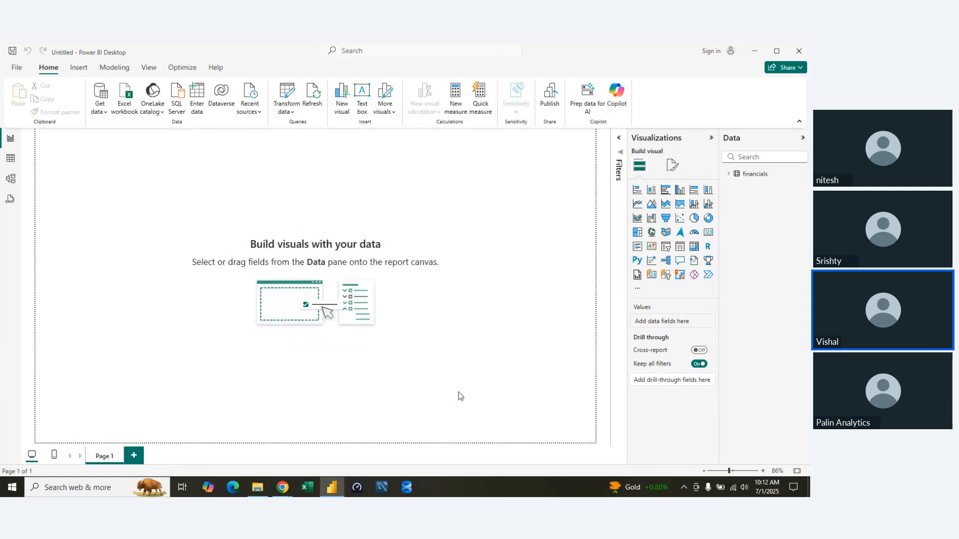
Add a KPI visual, enlarge it to nearly the page's width, centre it on the canvas and expand the financials table's field list.
left_click(652, 247)
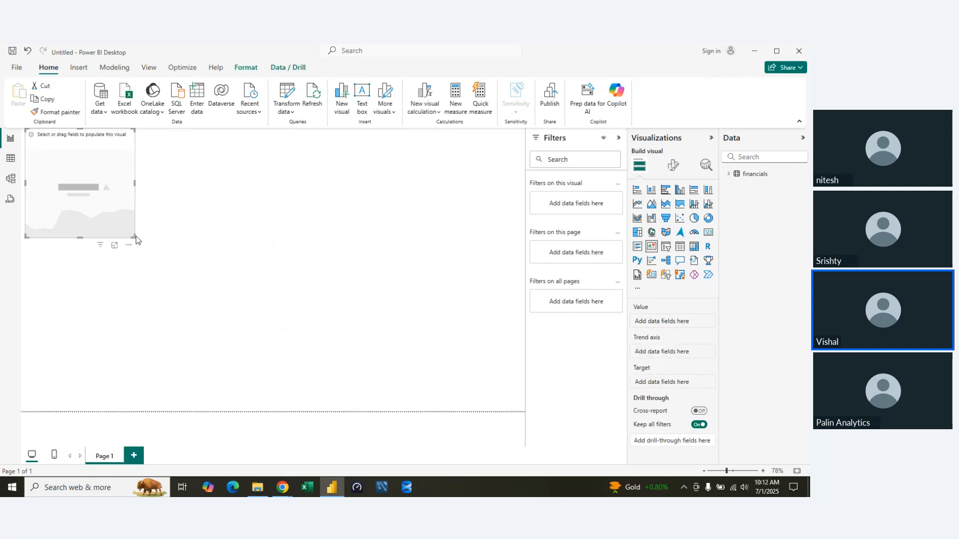
left_click_drag(136, 236, 489, 317)
left_click_drag(422, 240, 437, 297)
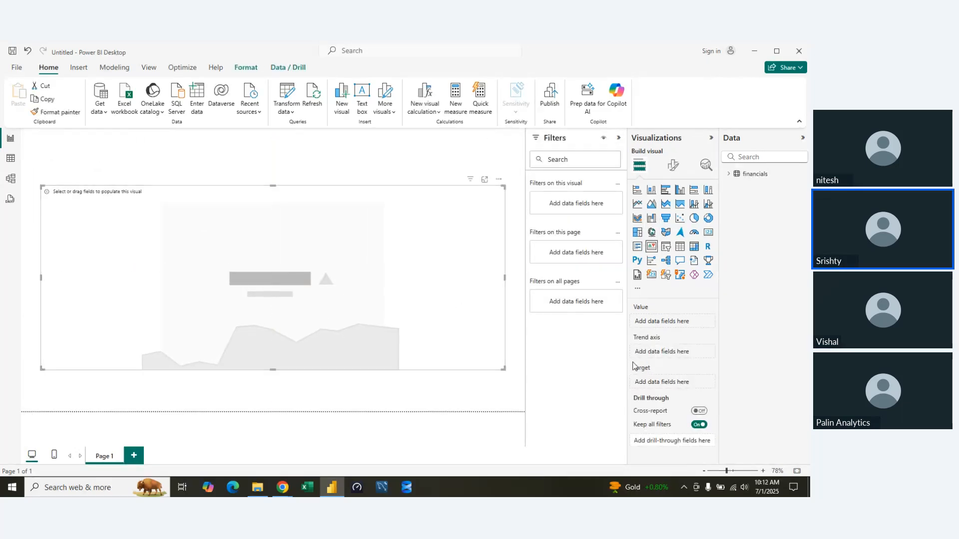
left_click(729, 174)
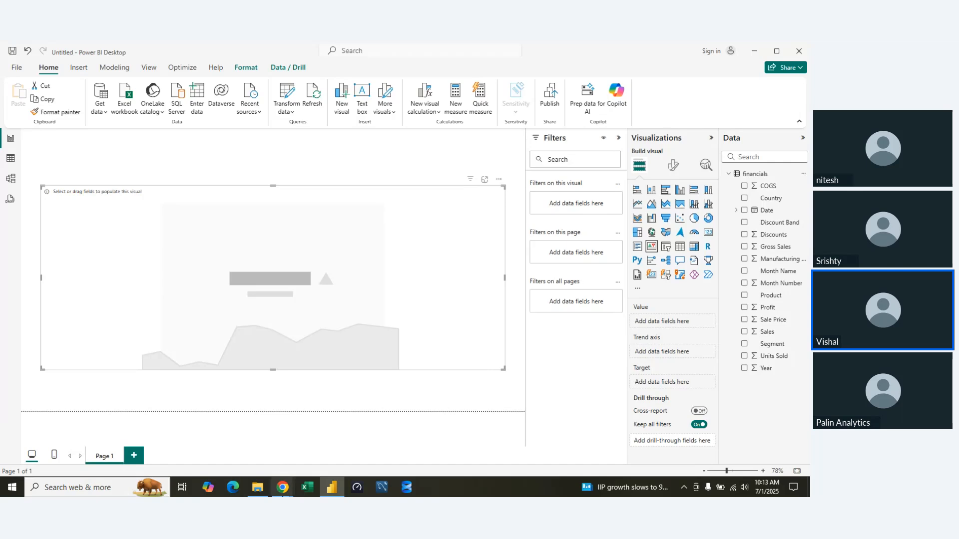
Switch to Chrome and search Google for looker studio in a new tab.
mouse_move(281, 492)
left_click(226, 468)
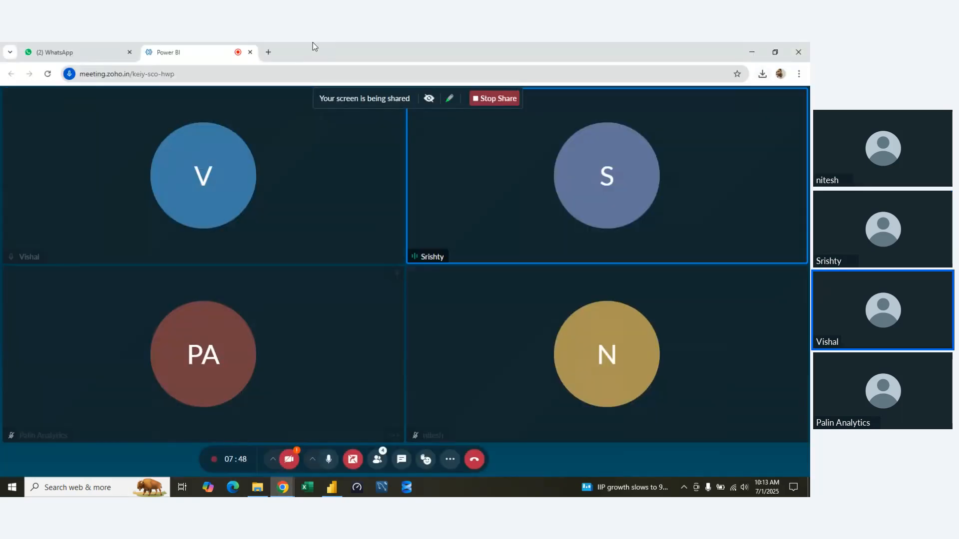
left_click(274, 54)
left_click(278, 74)
type("l")
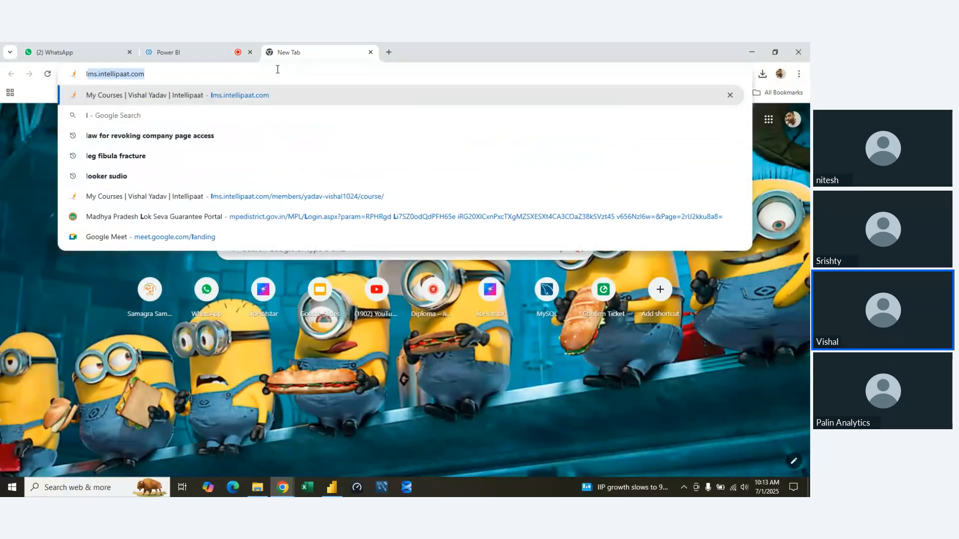
type("ooker")
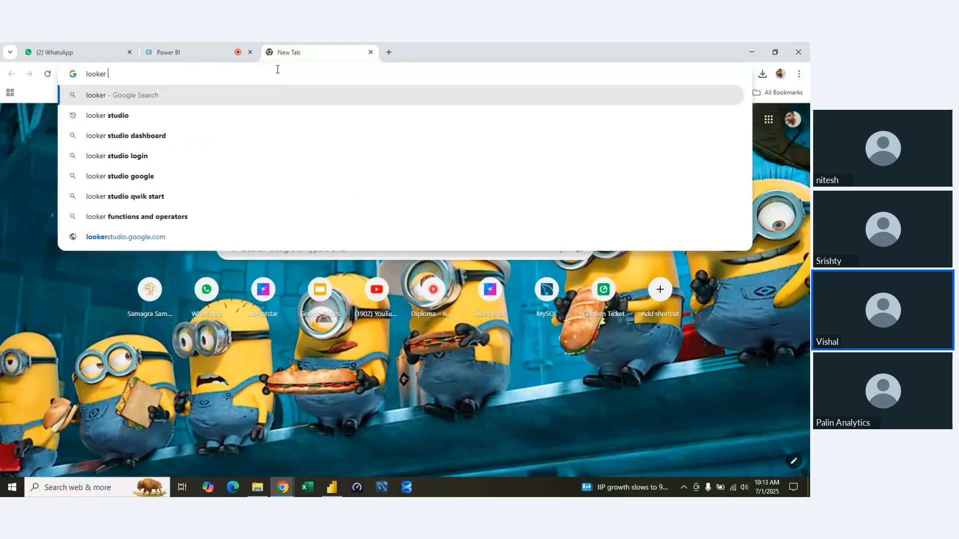
key("Down")
key("Return")
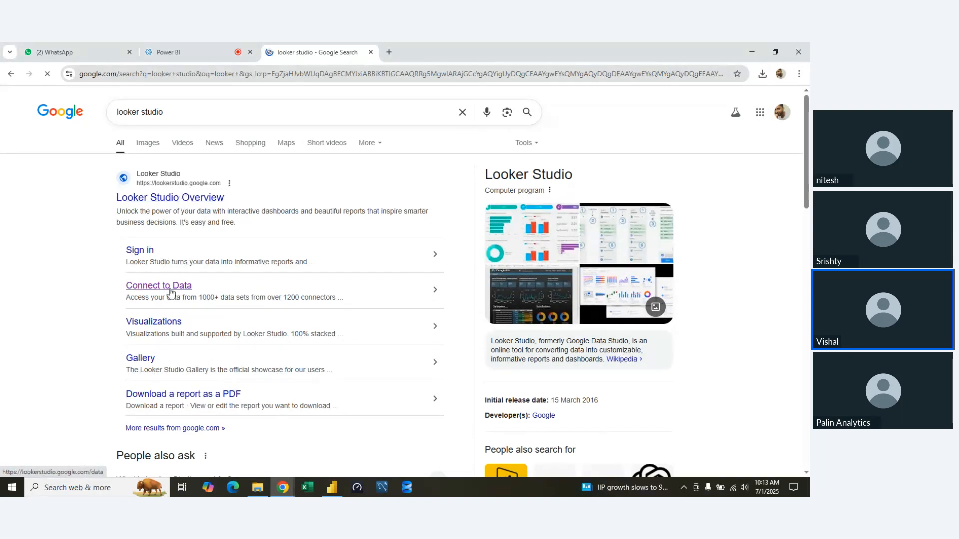
Browse Looker Studio's Visualizations page from the search results, and open the Report Gallery.
left_click(161, 322)
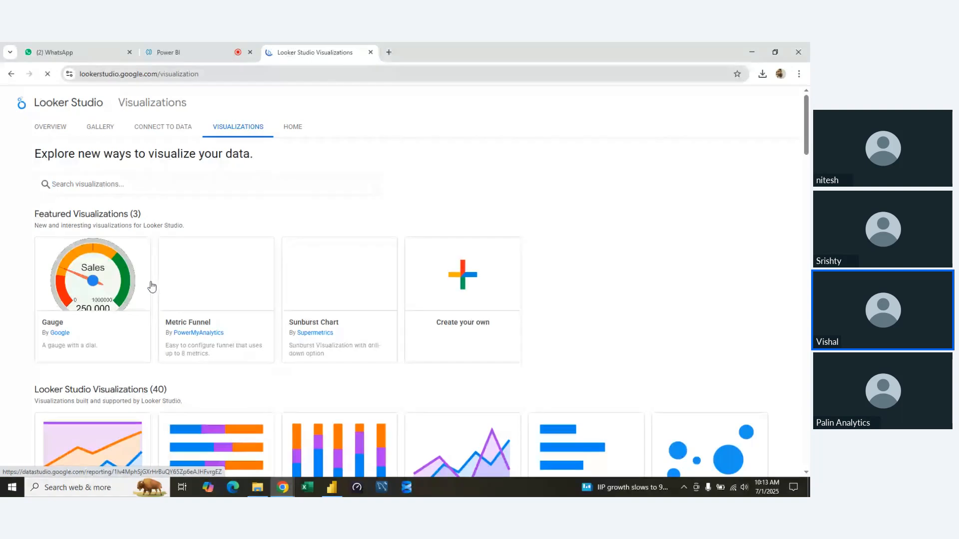
scroll(324, 347, "down", 1)
scroll(324, 347, "down", 5)
scroll(321, 348, "up", 5)
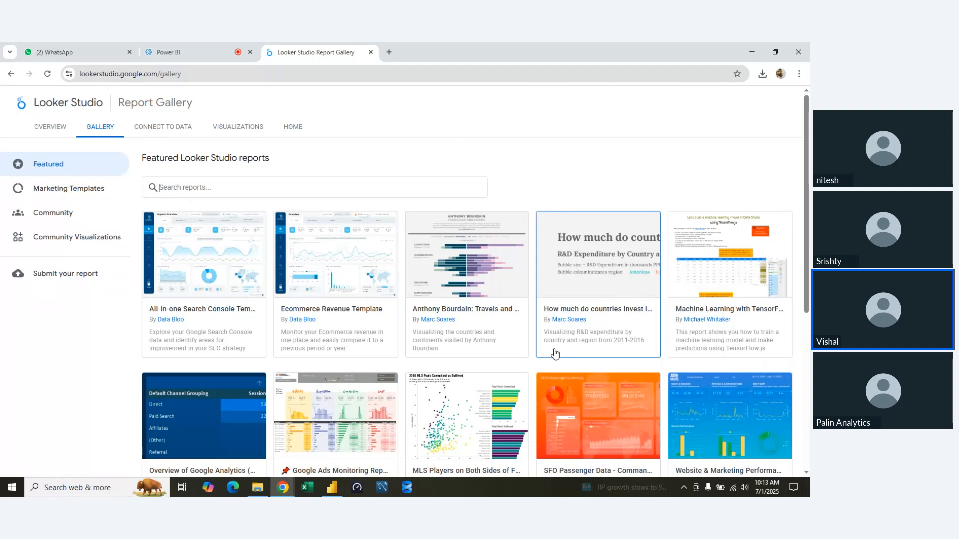
Open the SFO Passenger Data sample report from the gallery and examine its scorecards, trend lines and charts.
left_click(589, 411)
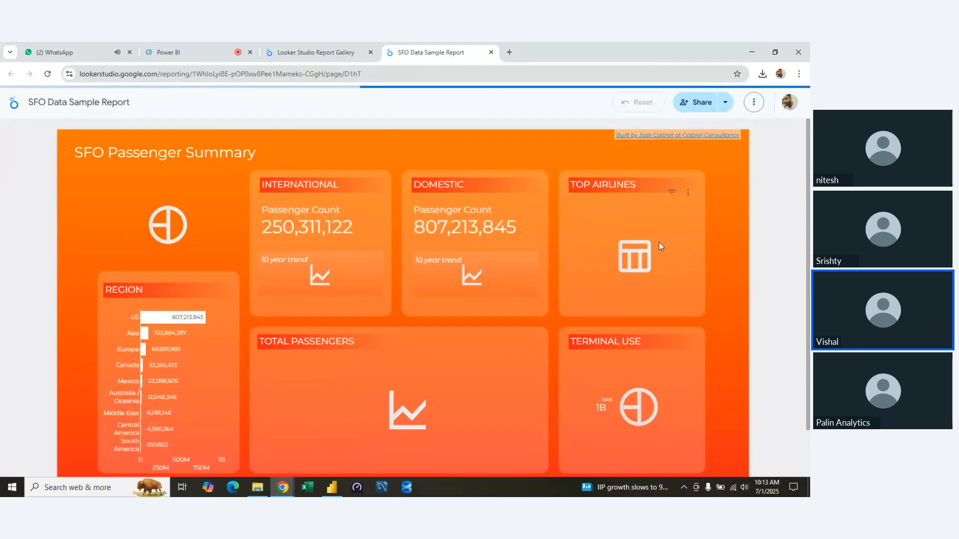
scroll(697, 259, "down", 2)
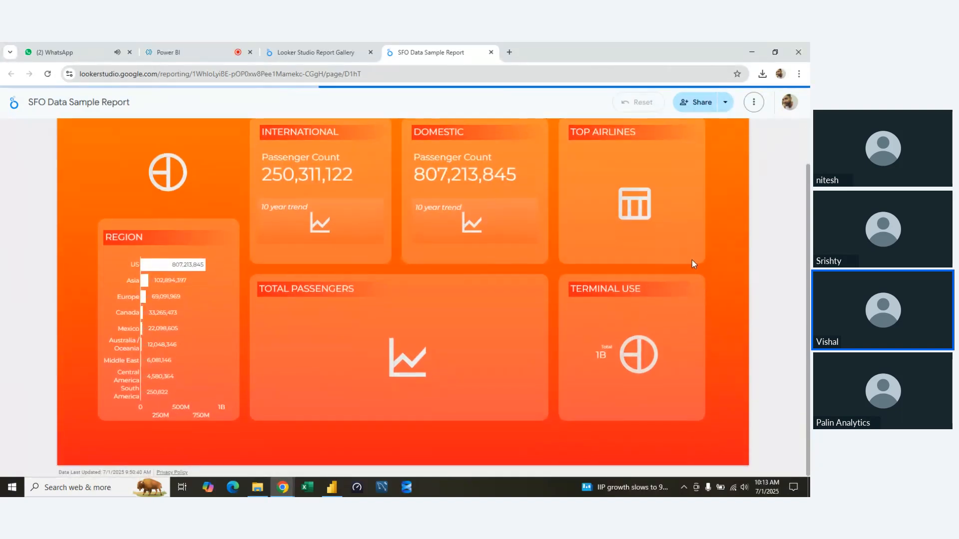
scroll(691, 260, "up", 2)
scroll(690, 260, "down", 2)
scroll(689, 260, "up", 2)
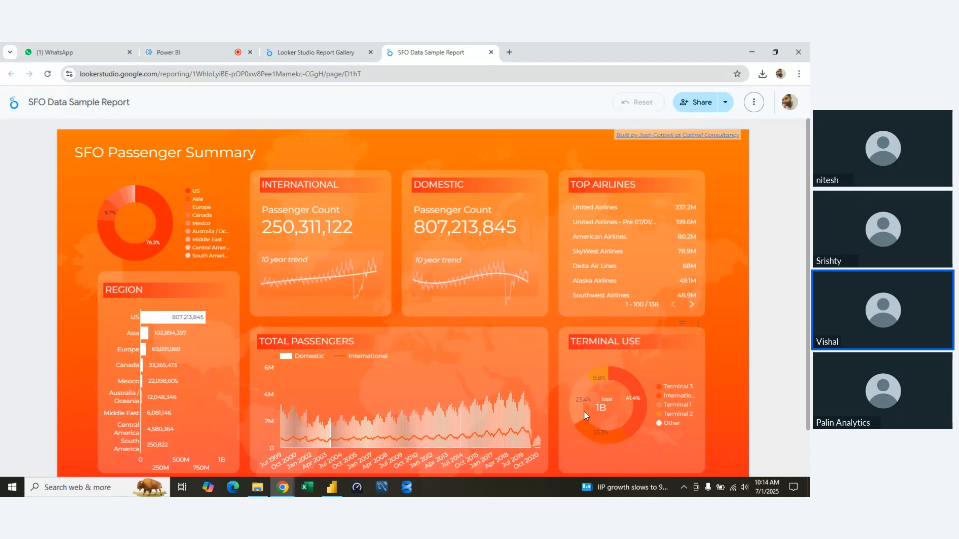
scroll(585, 414, "down", 1)
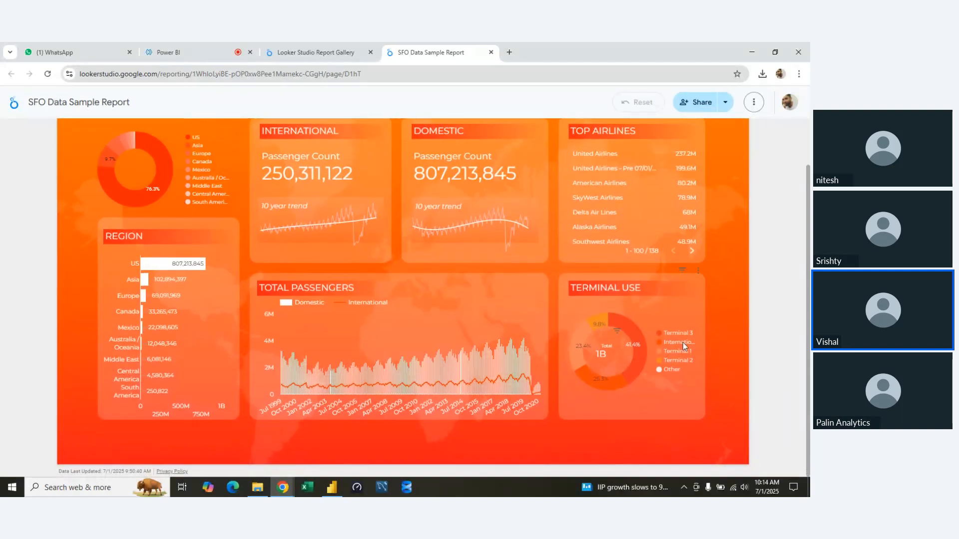
scroll(489, 339, "up", 1)
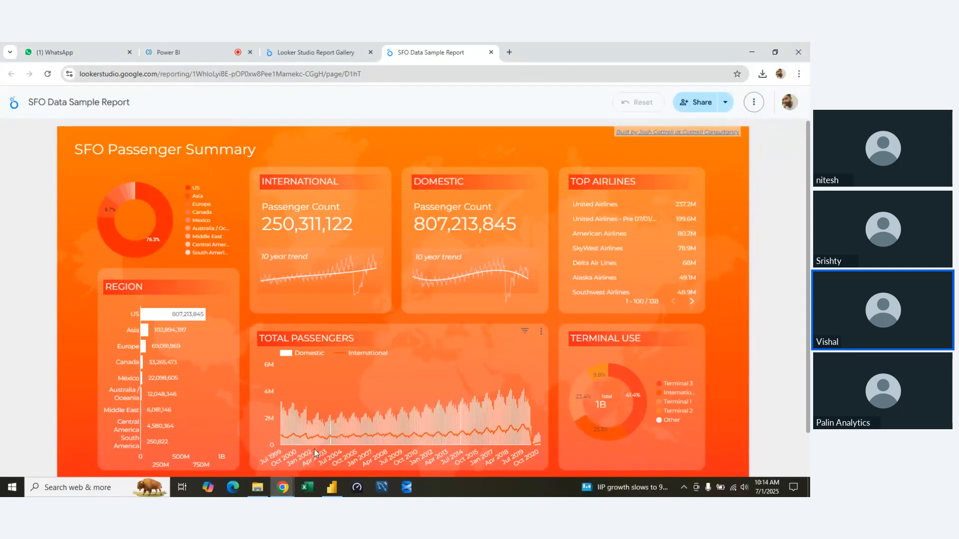
Return to the Looker Studio Report Gallery, browse the featured reports and go back to the meeting page.
mouse_move(307, 444)
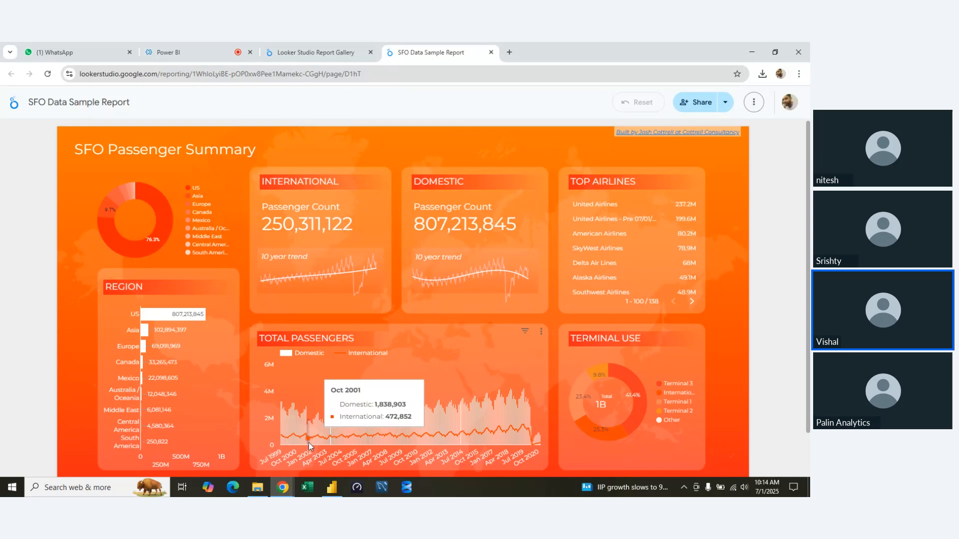
left_click(296, 45)
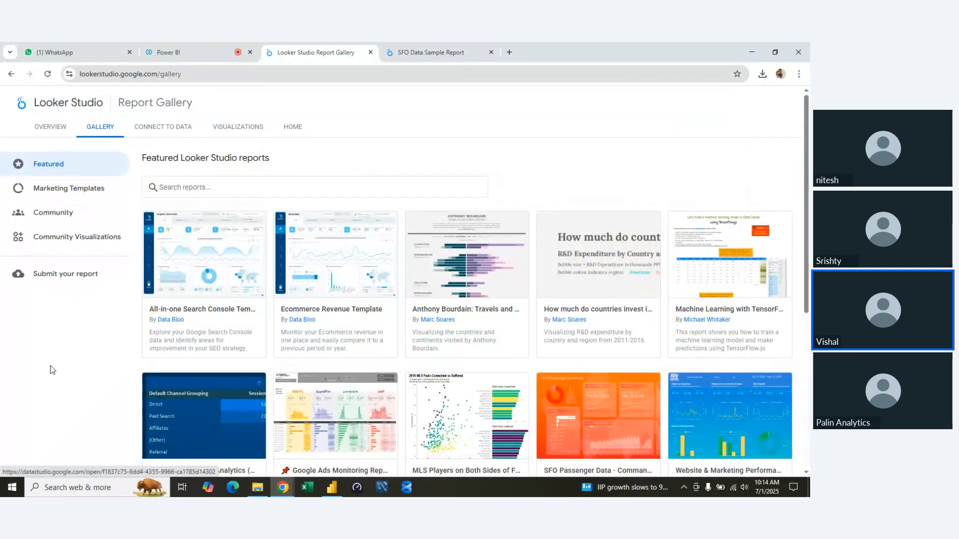
scroll(518, 432, "down", 7)
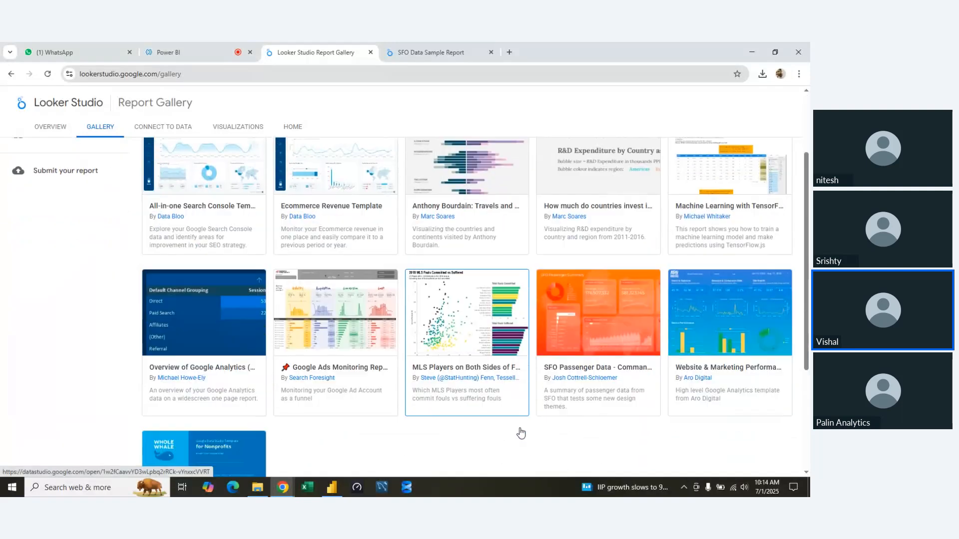
scroll(519, 430, "up", 7)
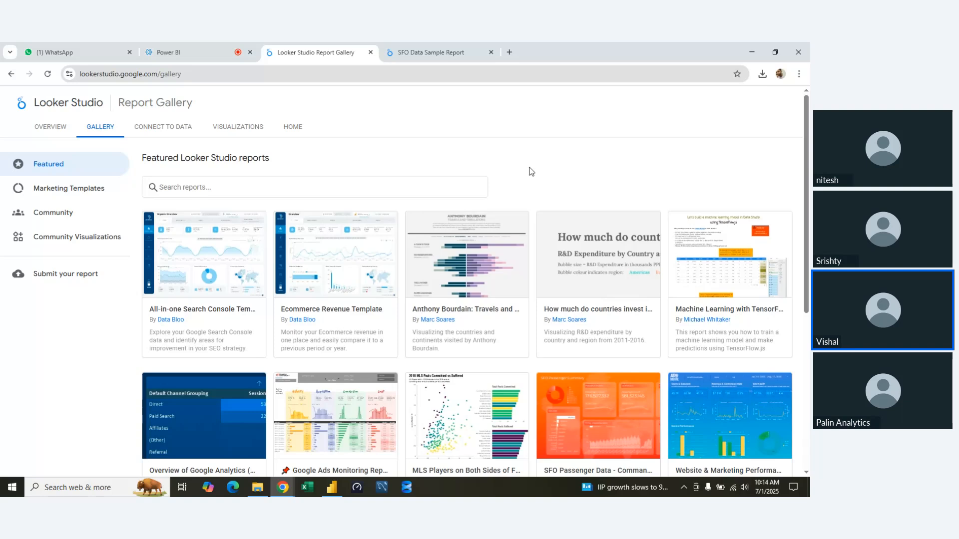
left_click(221, 45)
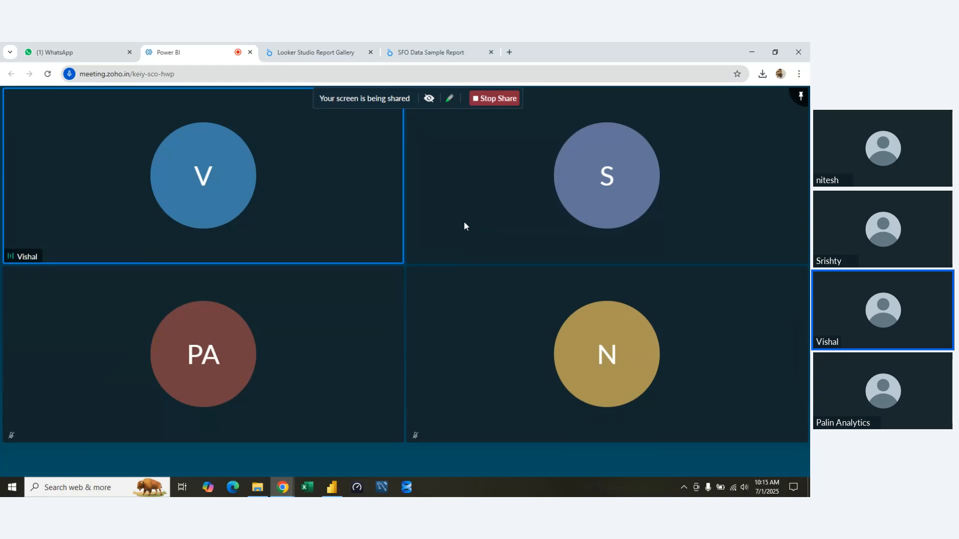
Search Google for lens in a new tab, open the Google Lens site and look through its page.
left_click(509, 52)
left_click(513, 74)
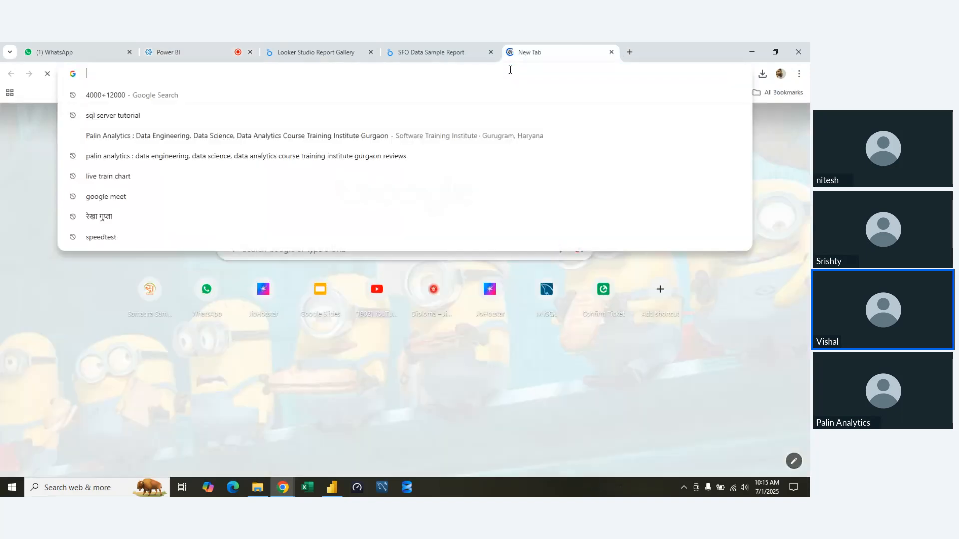
type("lens")
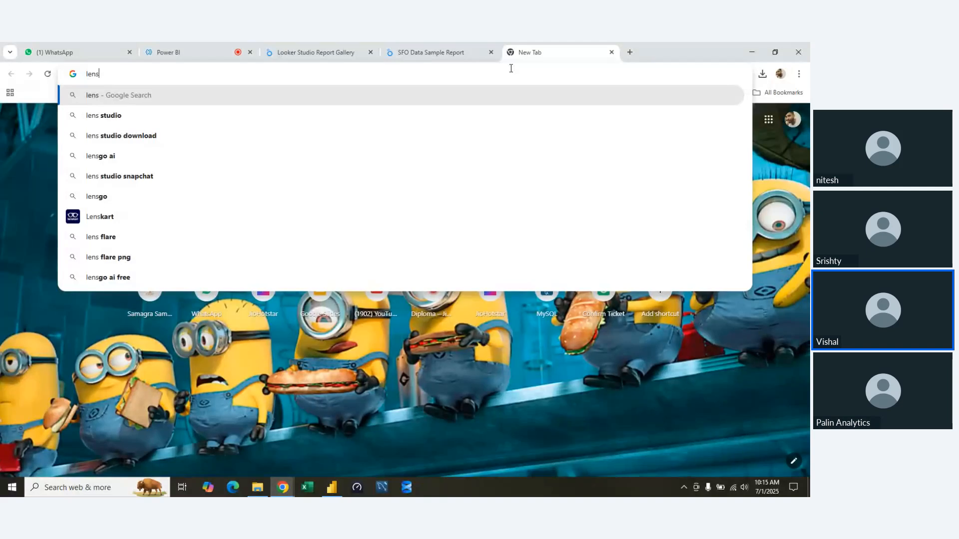
key("Return")
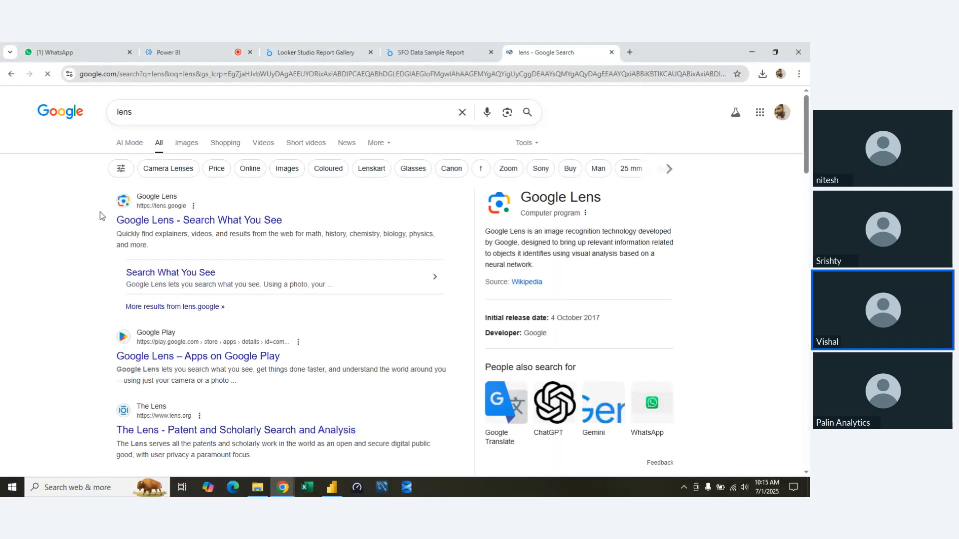
left_click(205, 219)
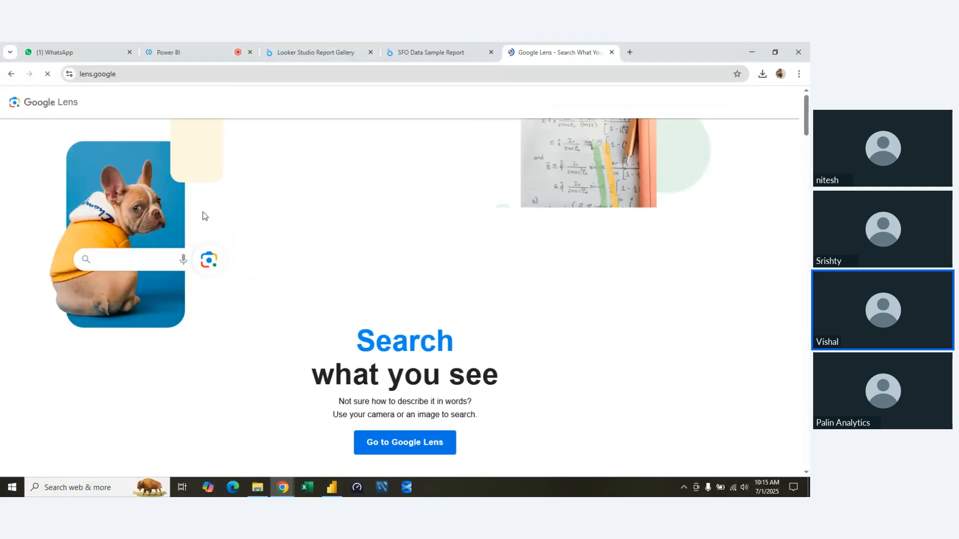
scroll(527, 330, "down", 5)
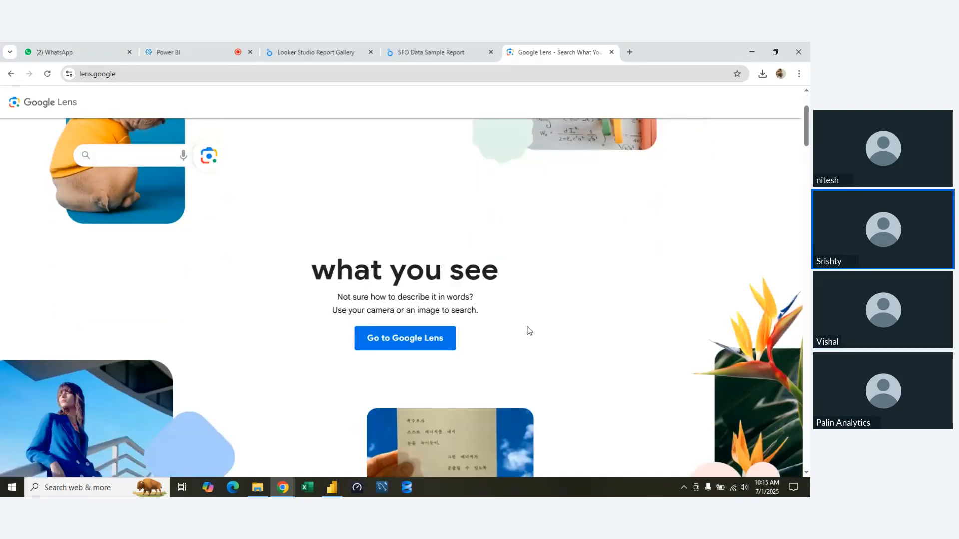
scroll(530, 328, "down", 3)
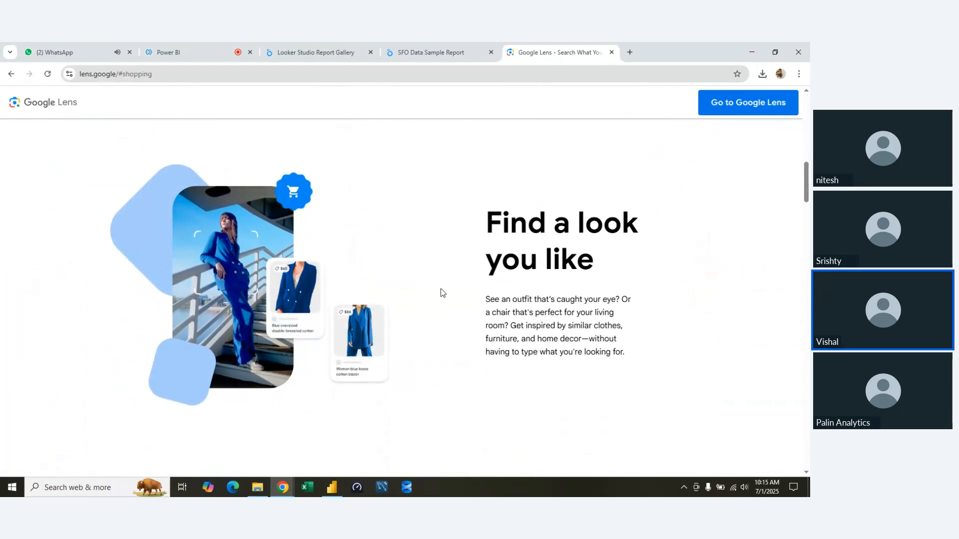
scroll(442, 292, "up", 5)
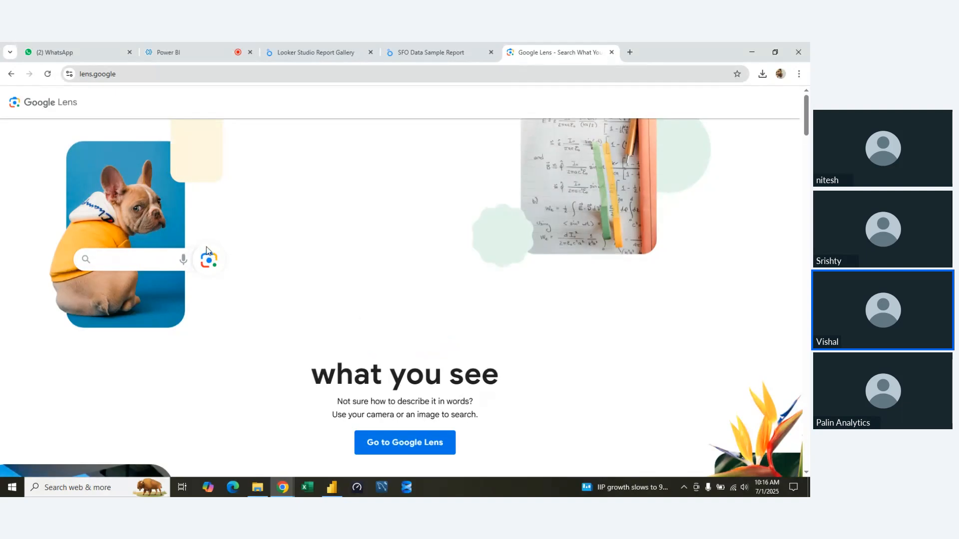
Switch back to Power BI Desktop, and assign Profit as the KPI visual's value and Date as its trend axis.
left_click(205, 44)
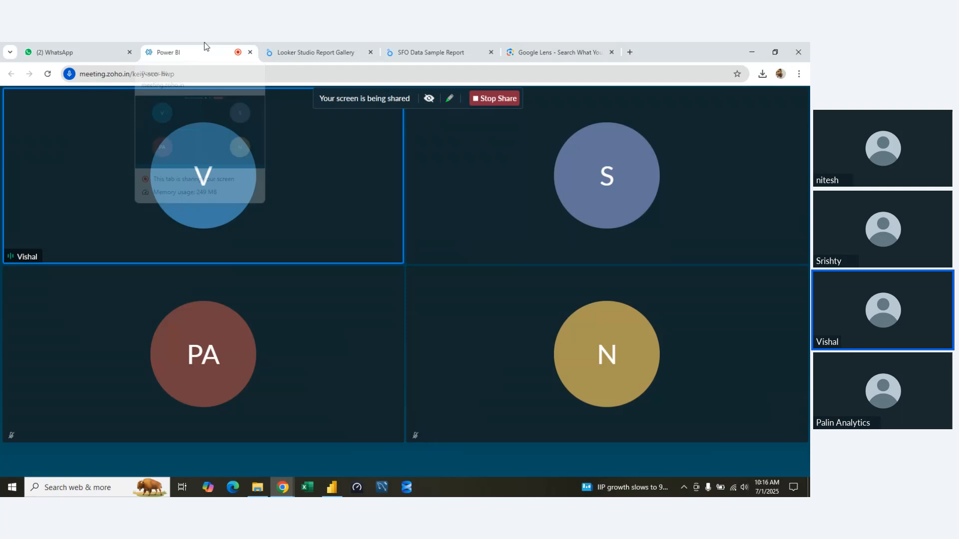
left_click(332, 488)
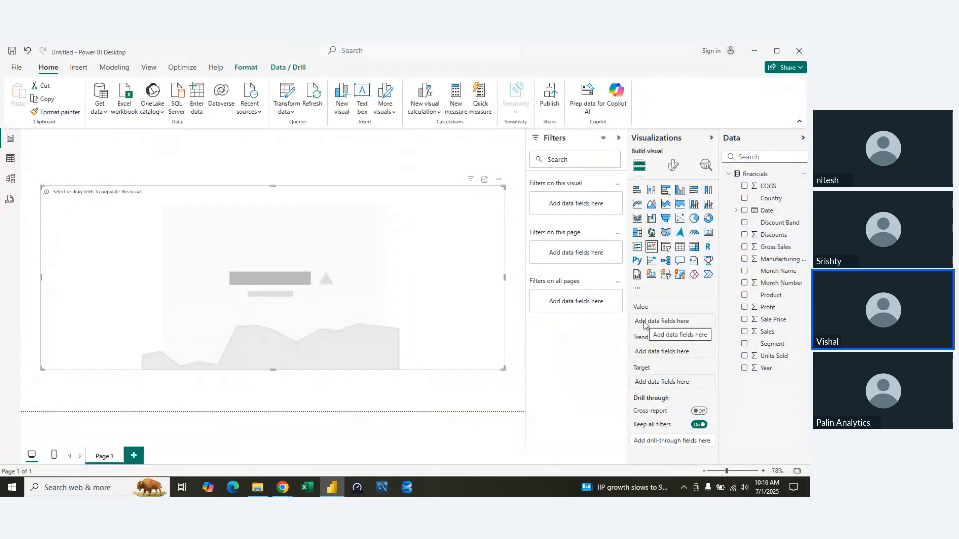
left_click_drag(756, 307, 659, 329)
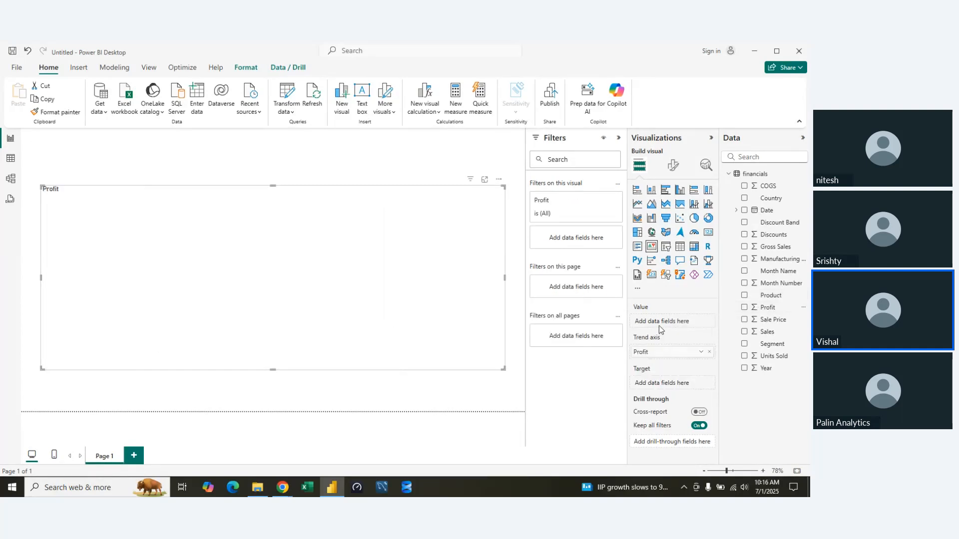
left_click(709, 352)
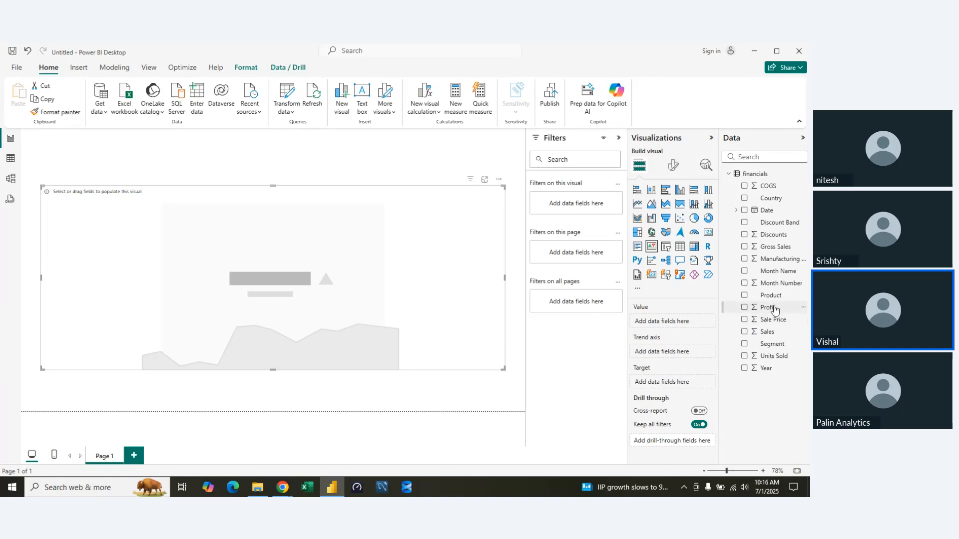
left_click_drag(775, 310, 660, 324)
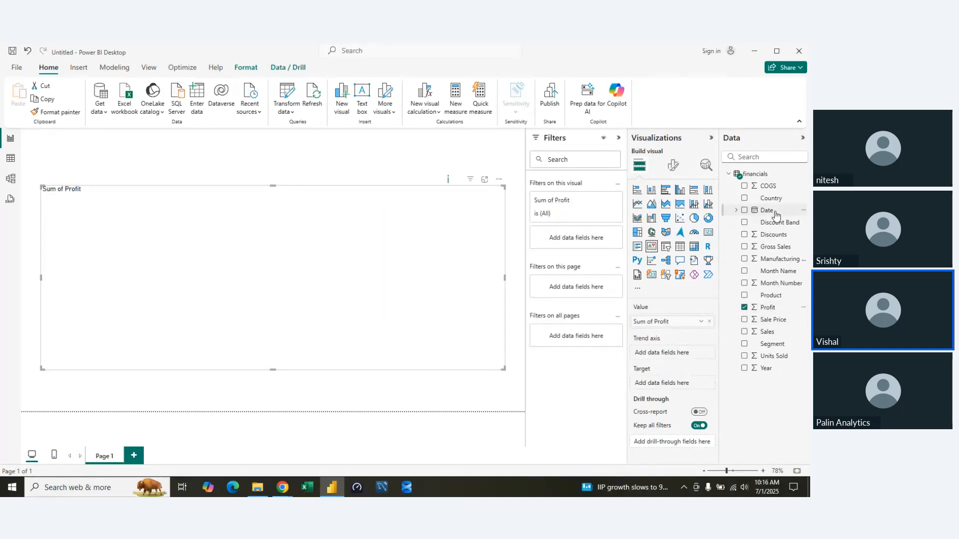
left_click_drag(776, 215, 663, 352)
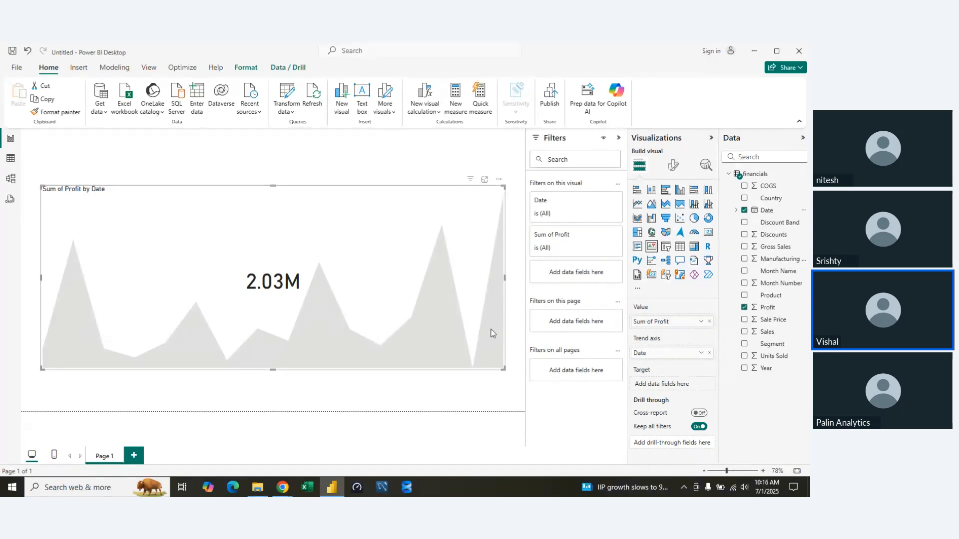
Try Date Hierarchy on the KPI's trend axis, and return the axis to the plain Date field.
left_click(702, 354)
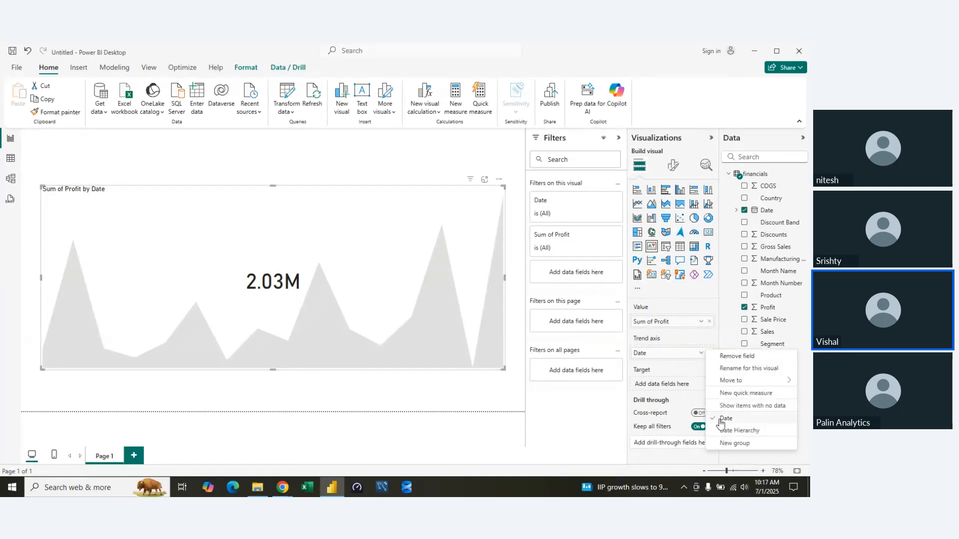
left_click(736, 430)
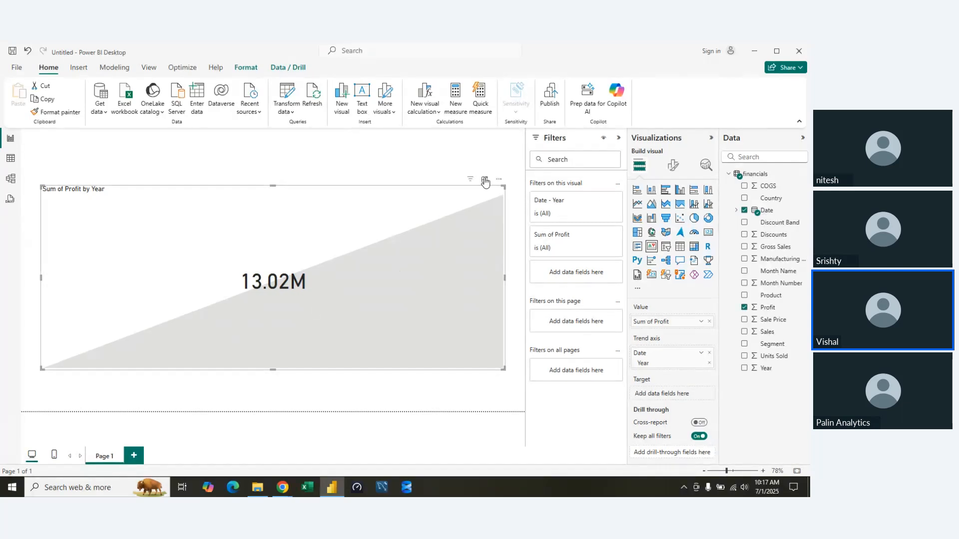
left_click(701, 353)
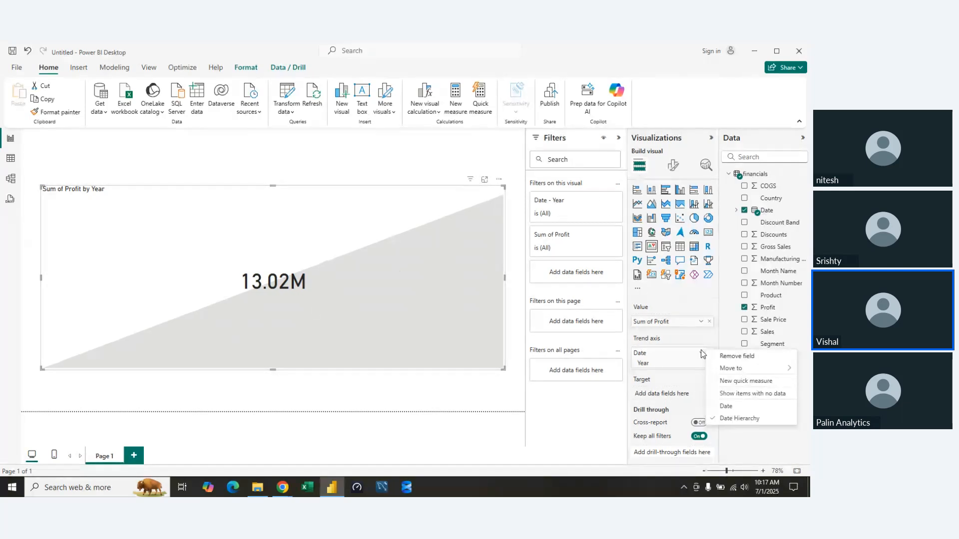
left_click(727, 407)
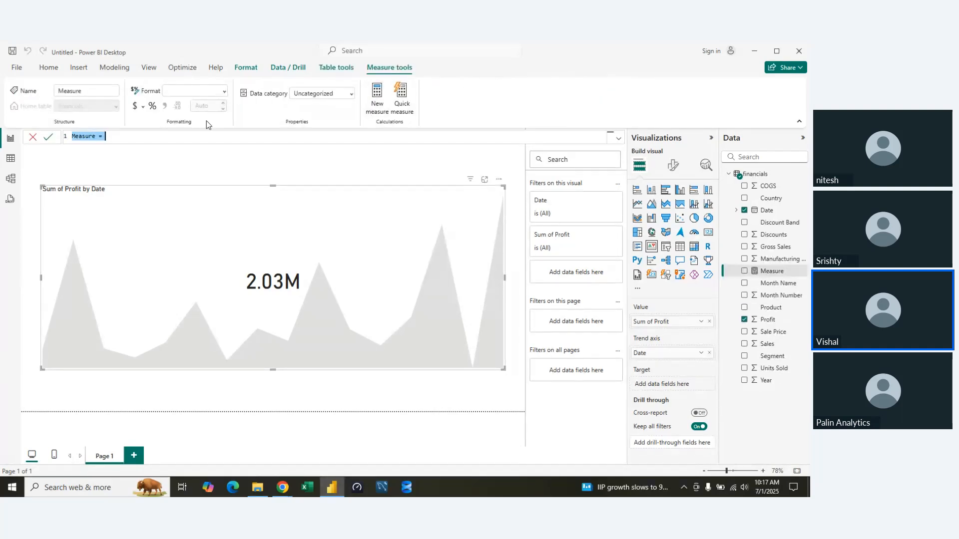
Create the measure Target = 400000 in the financials table and assign it as the KPI visual's target.
type("Target = 400000")
key("Return")
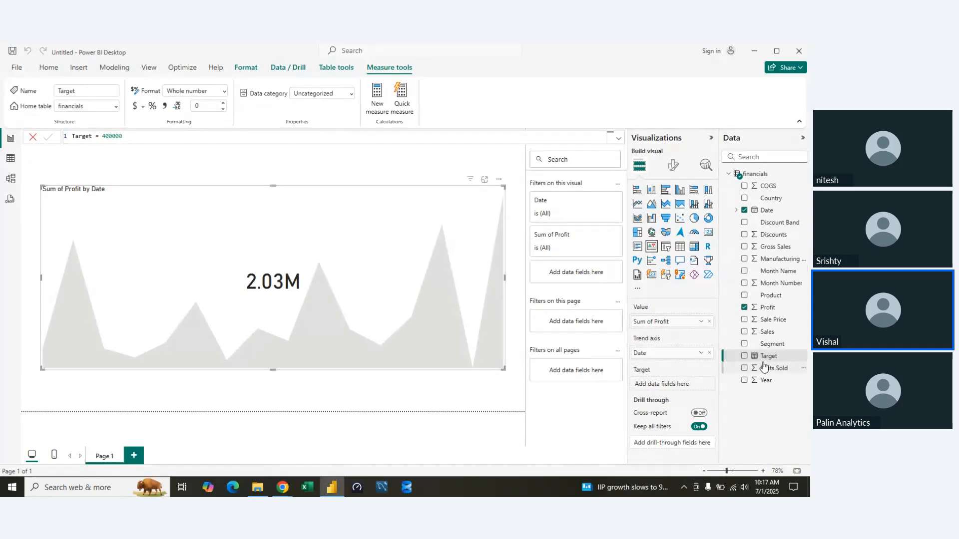
left_click_drag(774, 357, 669, 383)
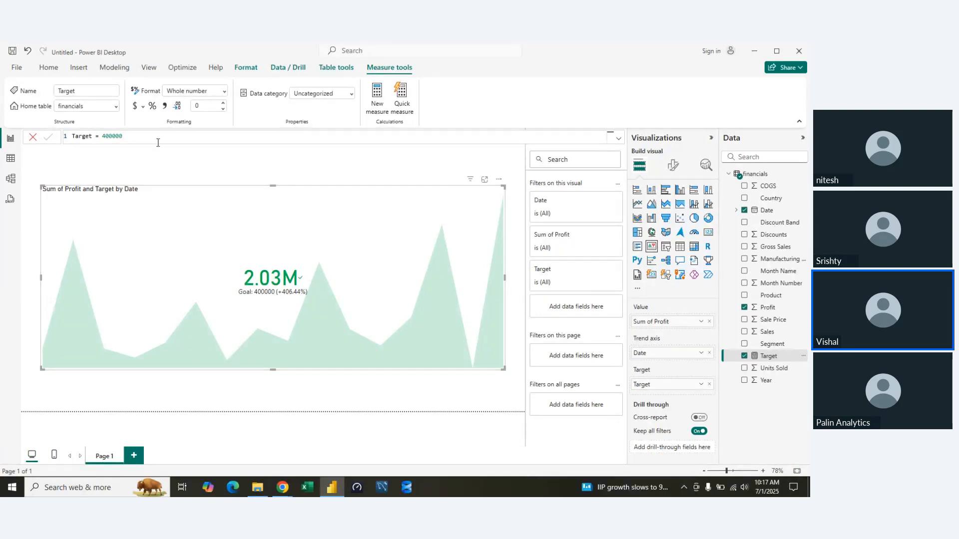
Set the Target measure to 4000000 and close its formula.
type("0")
key("Return")
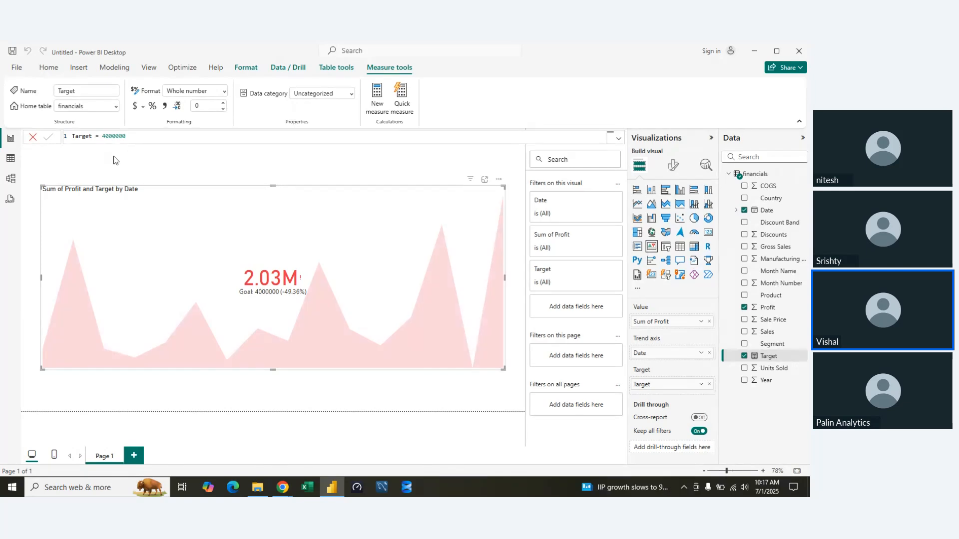
left_click(35, 139)
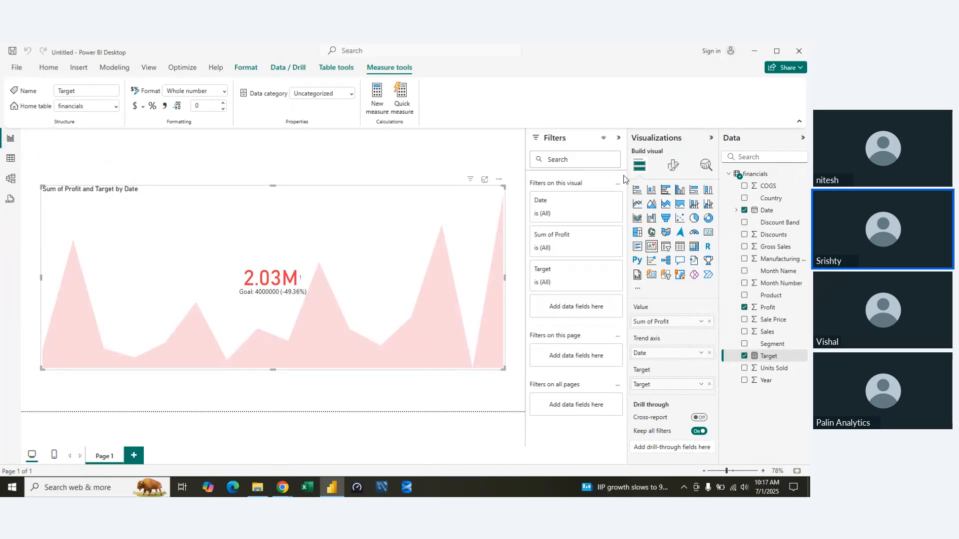
Collapse the Filters, Visualizations and Data panes to give the KPI visual more room.
left_click(618, 138)
left_click(710, 138)
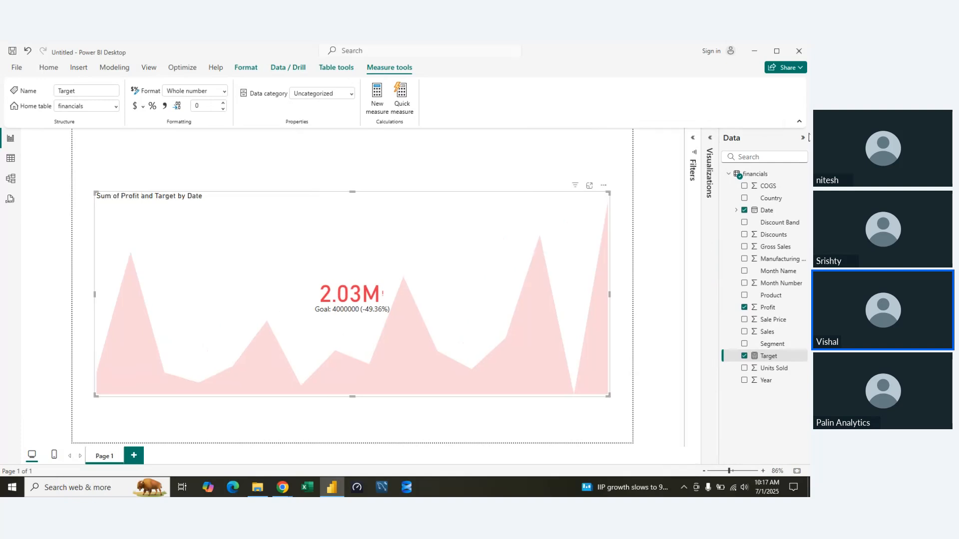
left_click(802, 138)
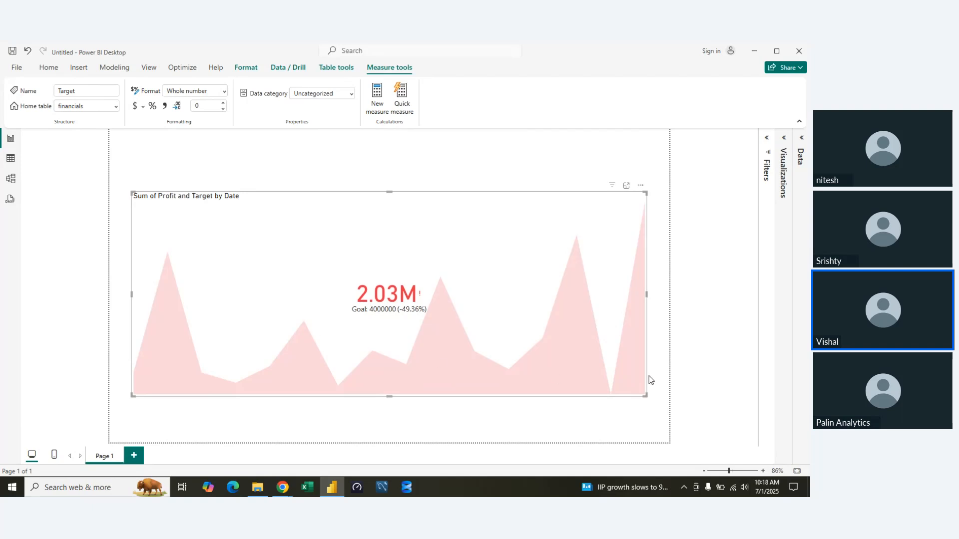
Expand the Data and Visualizations panes again, and try to open the Target measure's formula for editing.
left_click(801, 139)
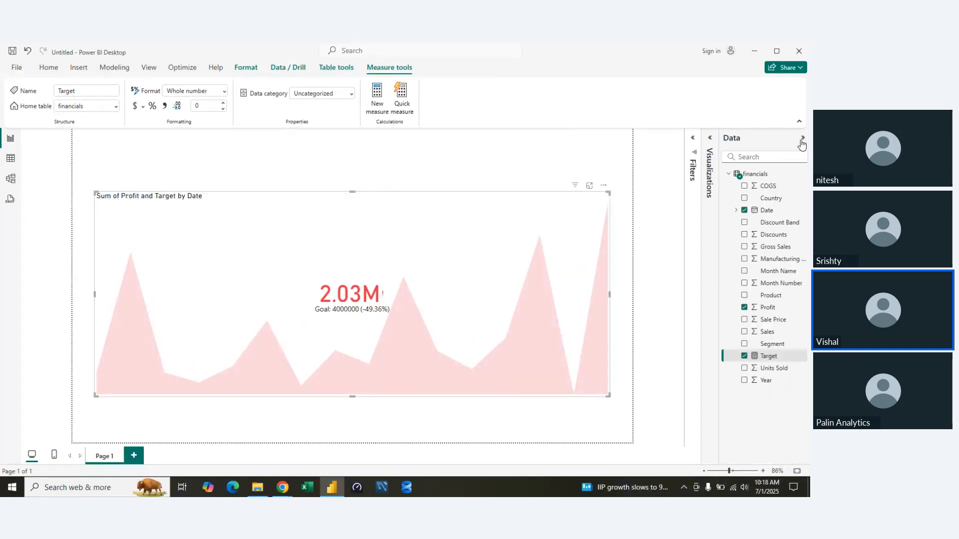
double_click(767, 356)
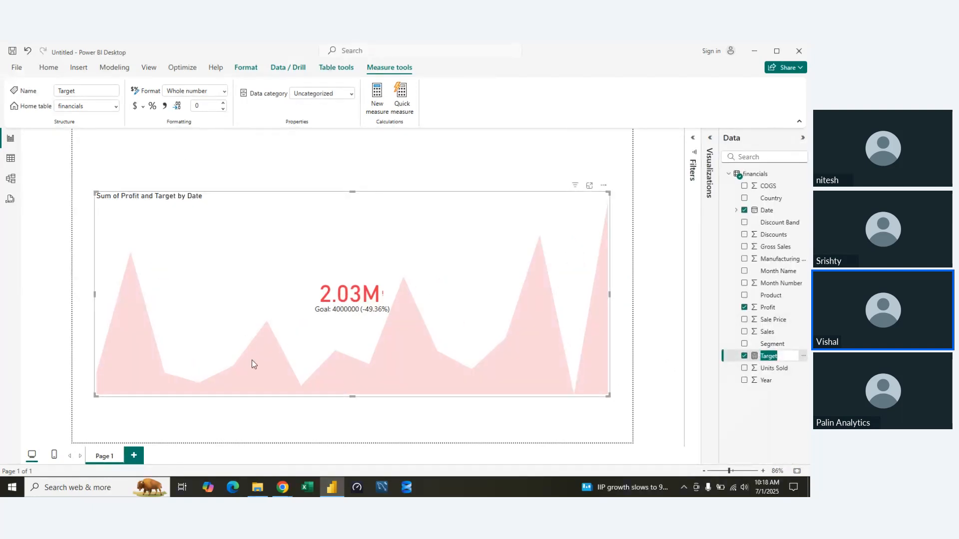
left_click(744, 421)
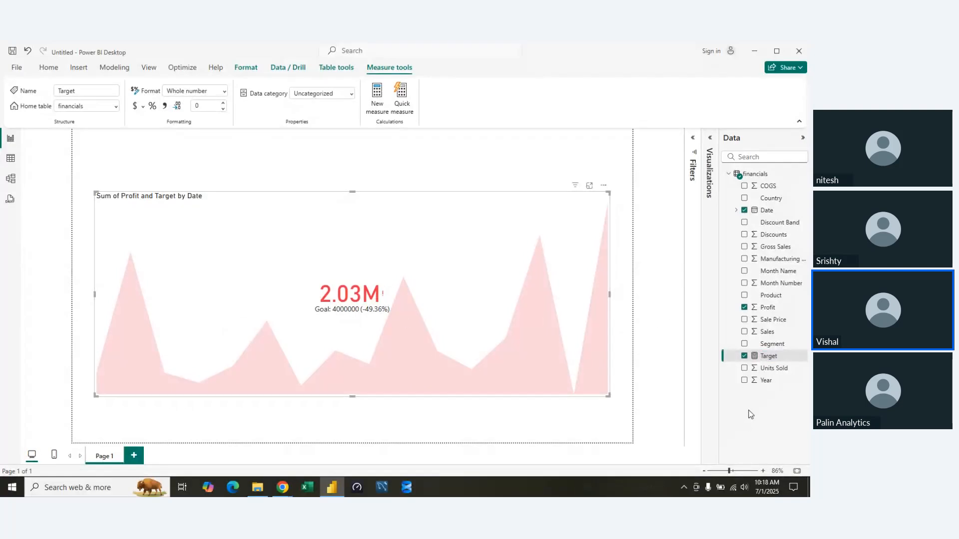
double_click(767, 357)
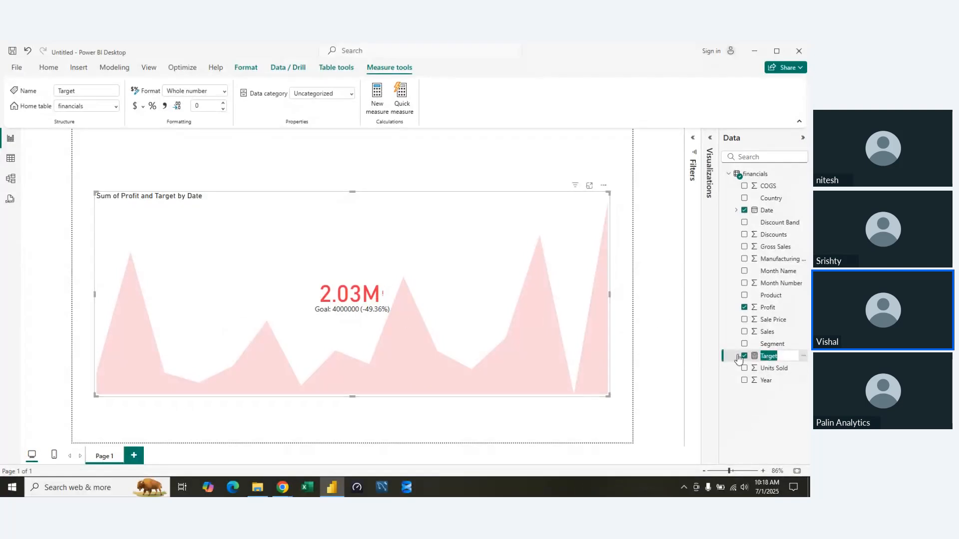
left_click(802, 357)
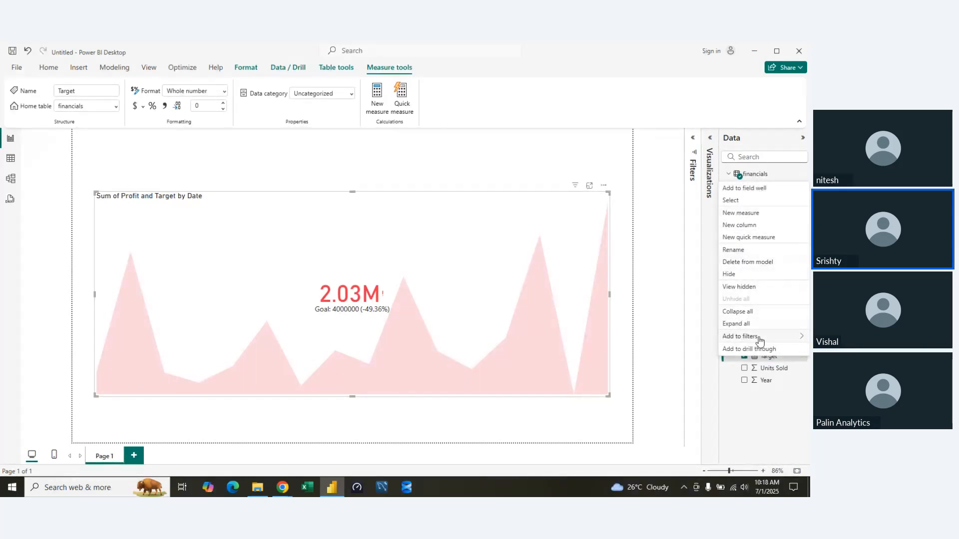
mouse_move(760, 341)
left_click(712, 410)
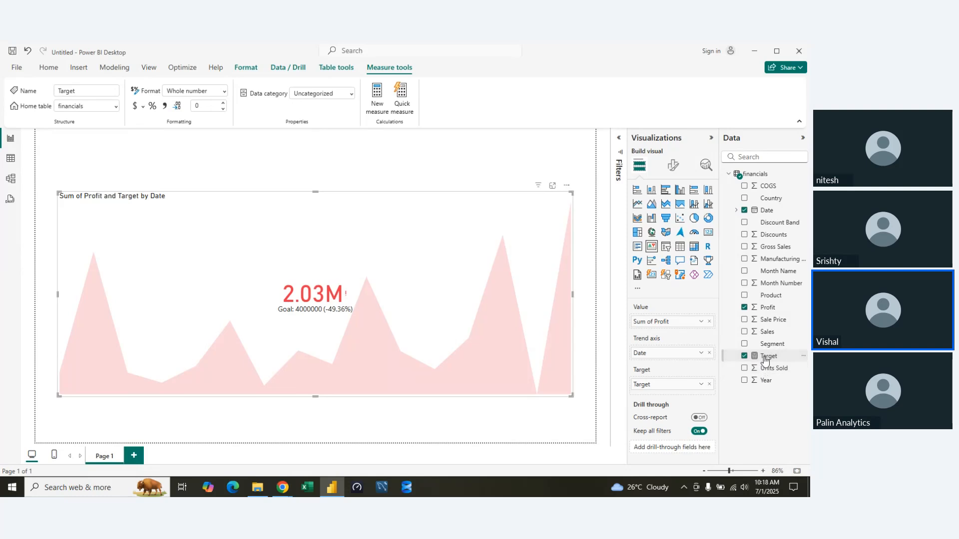
double_click(765, 357)
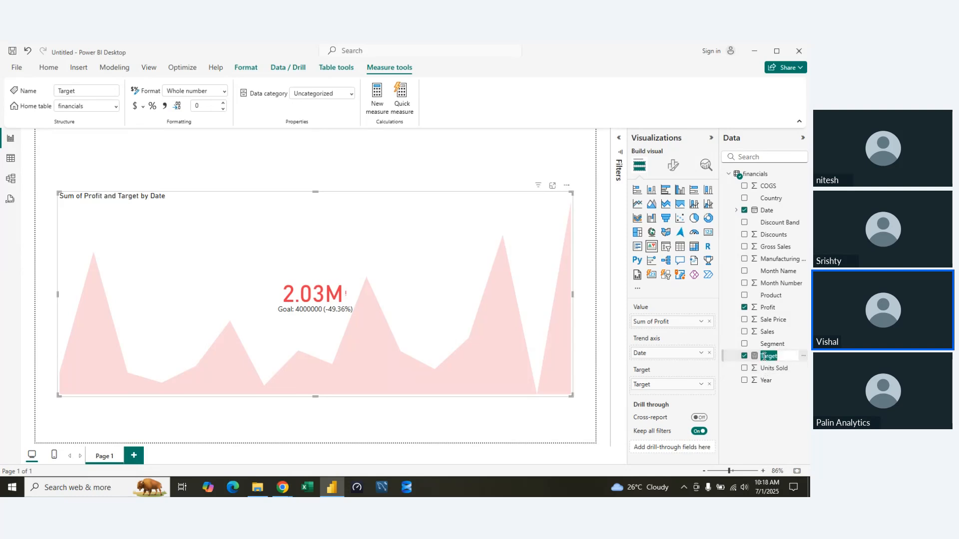
left_click(48, 68)
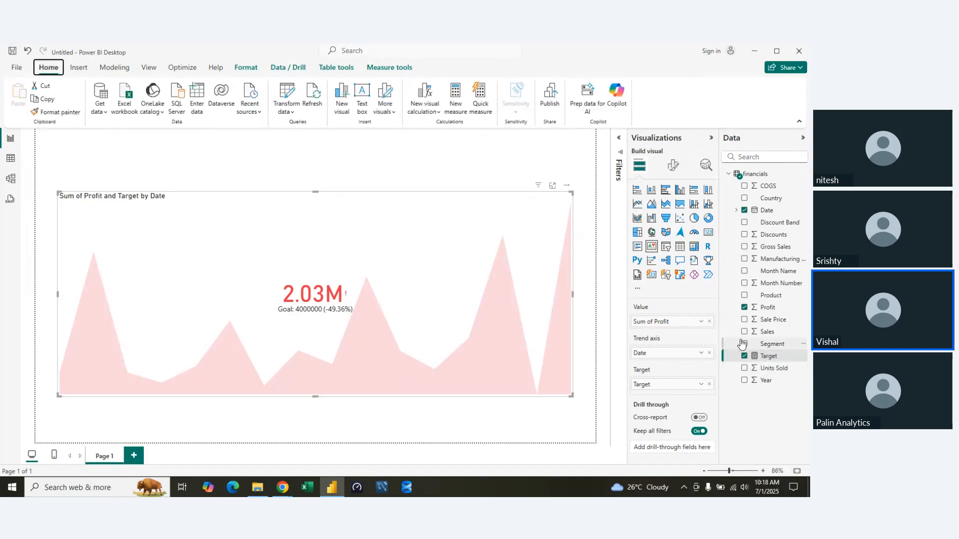
double_click(756, 357)
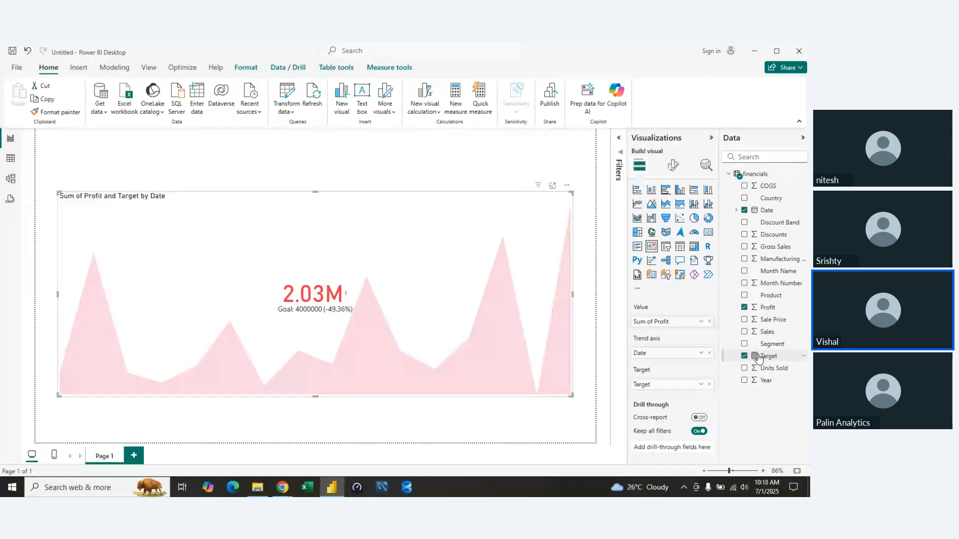
left_click(288, 70)
left_click(249, 68)
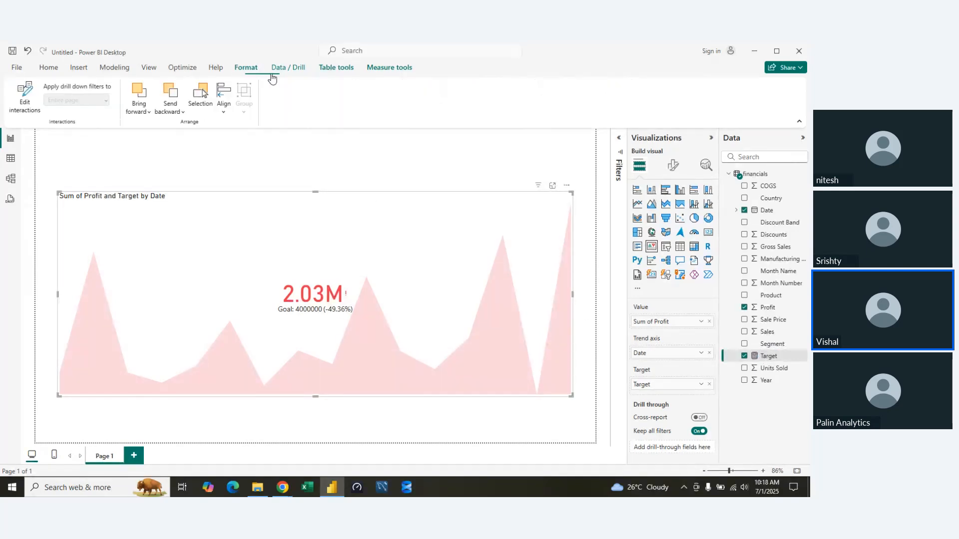
left_click(333, 67)
left_click(390, 66)
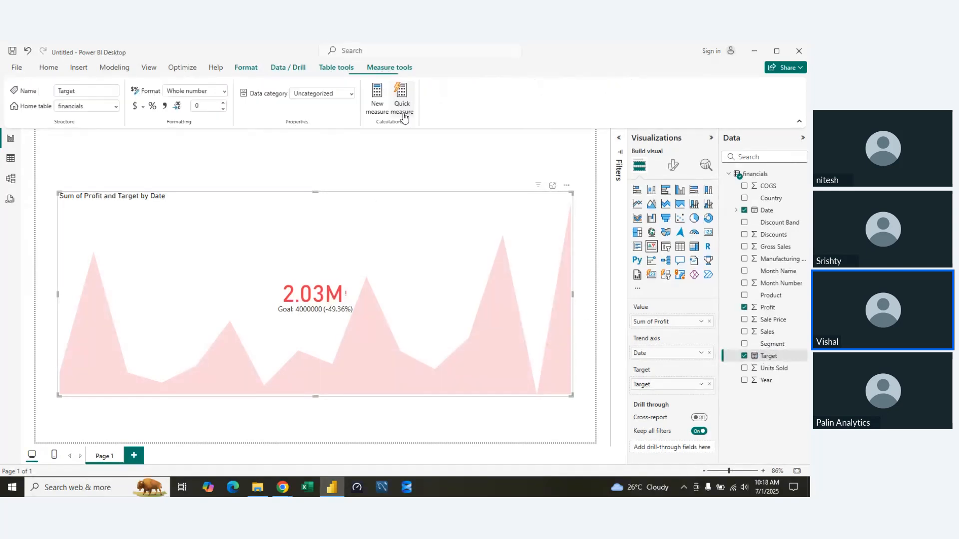
double_click(769, 355)
left_click(770, 355)
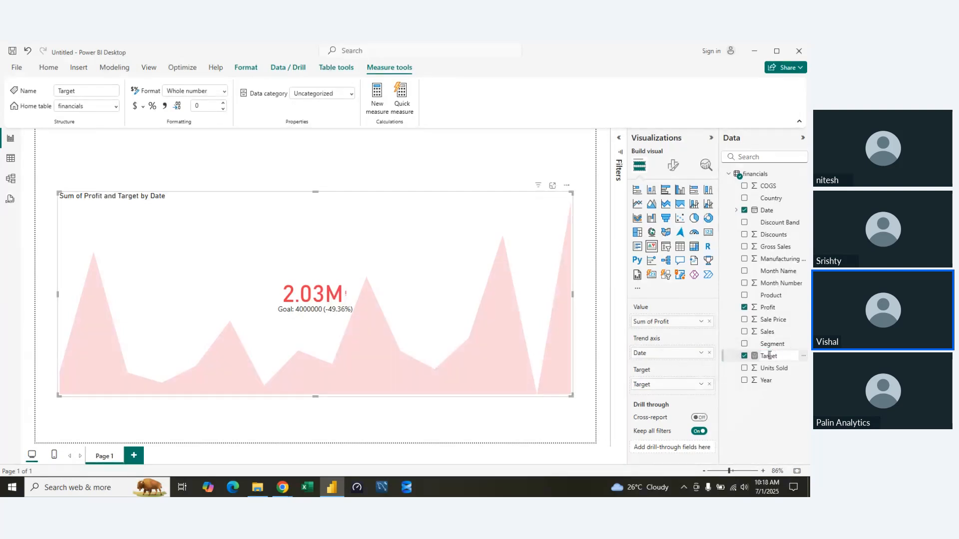
left_click(771, 425)
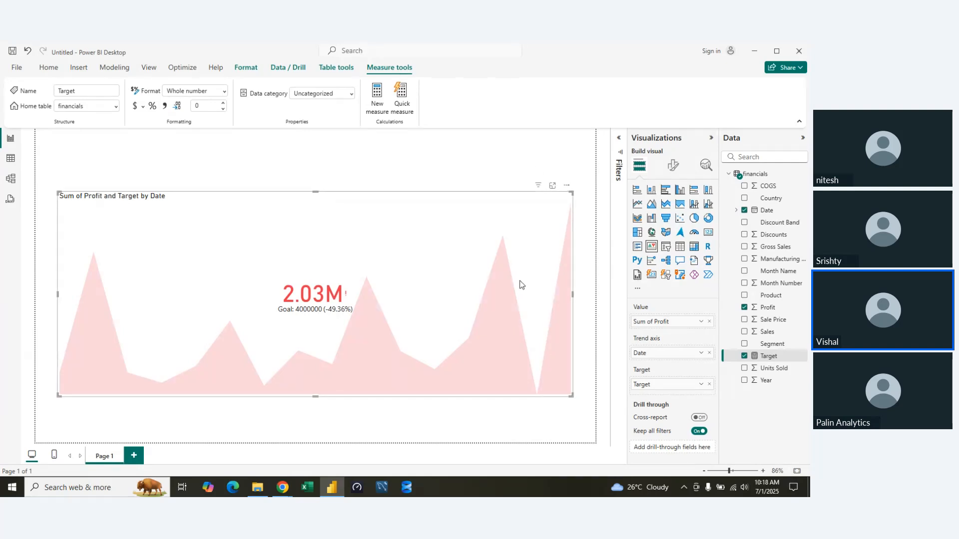
double_click(767, 357)
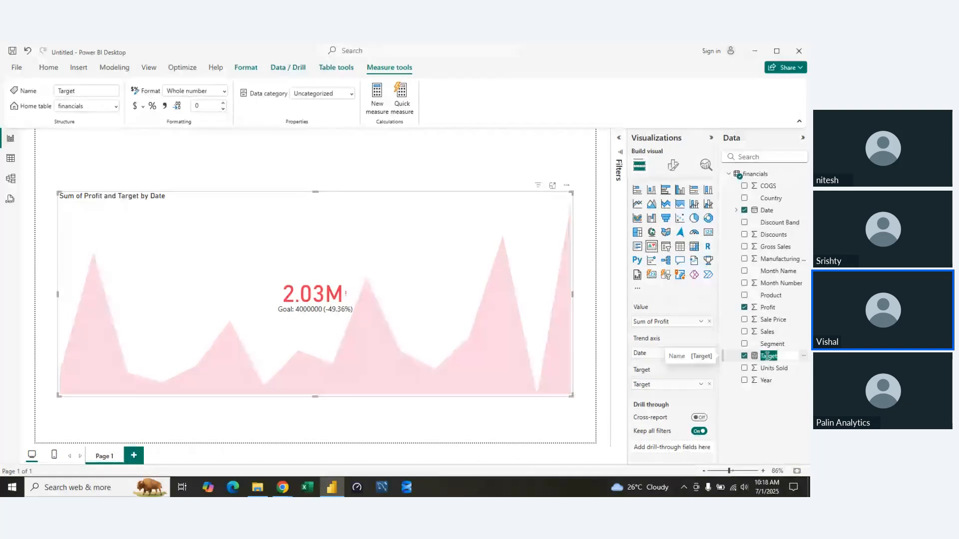
right_click(800, 356)
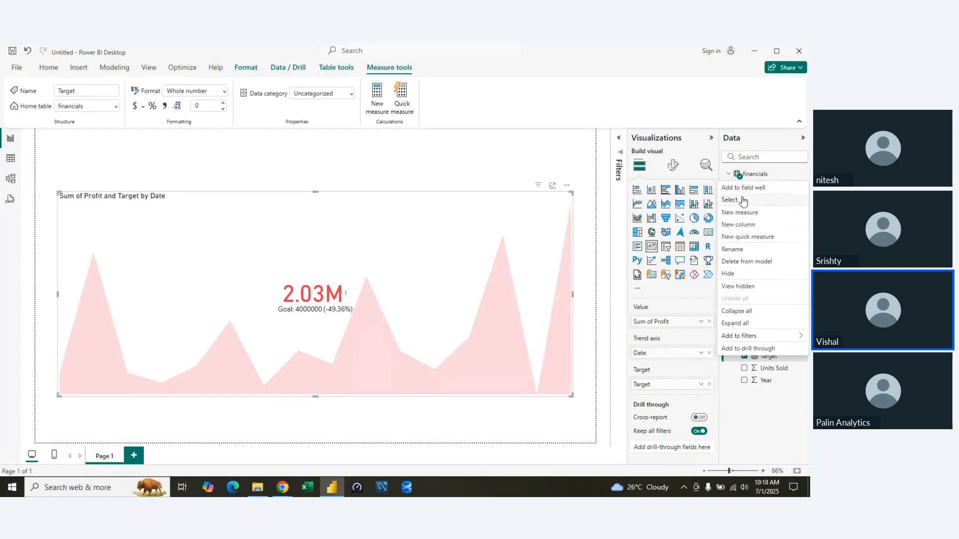
key("Escape")
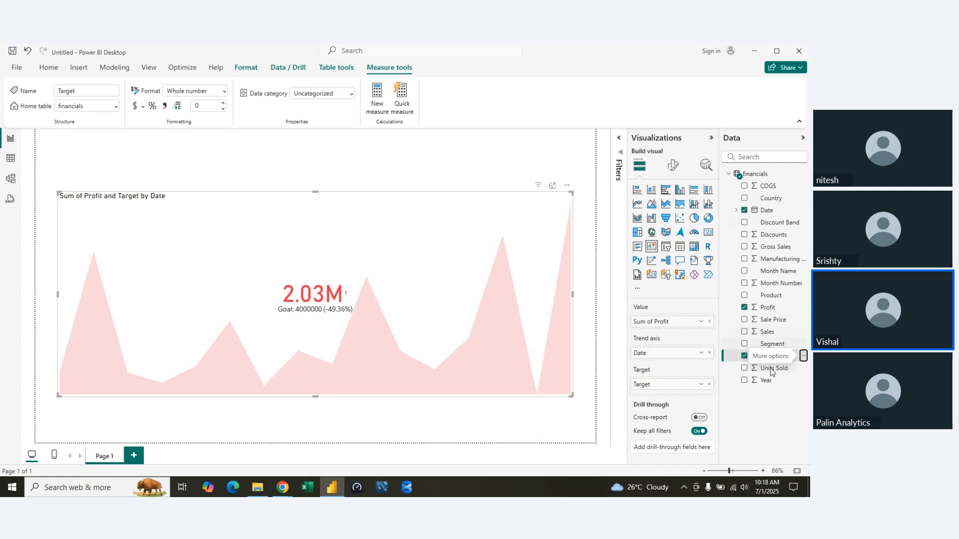
Add the Target measure to the KPI visual a second time, and remove Target from the visual entirely.
key("Return")
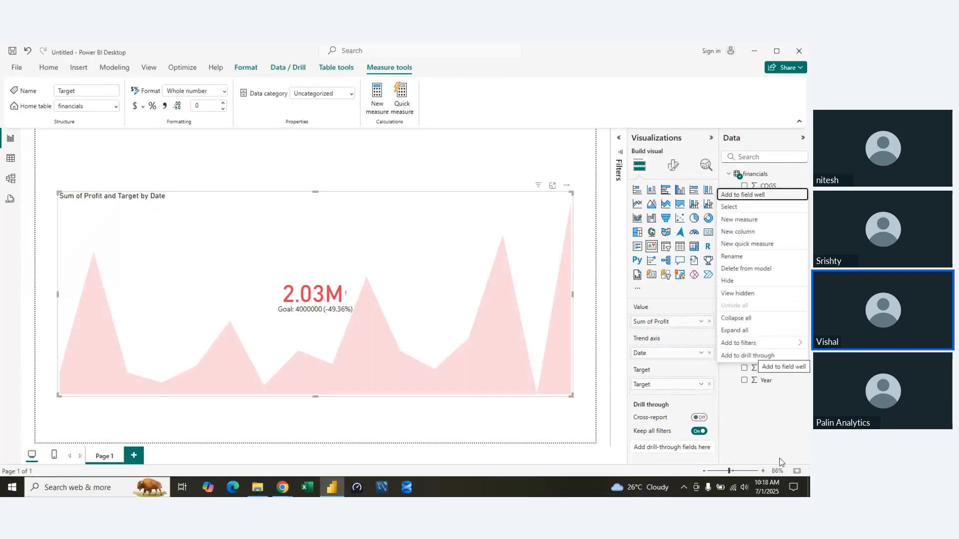
key("Return")
key("Return")
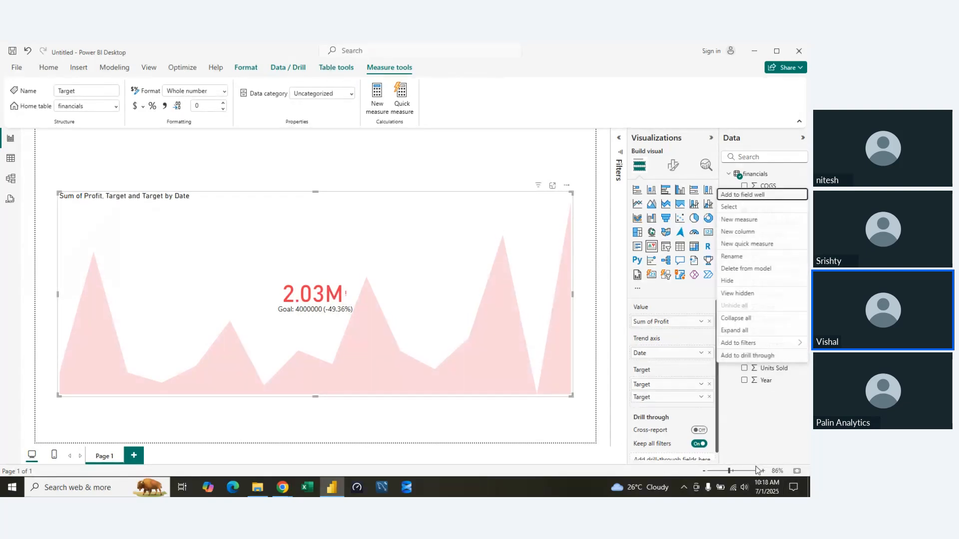
key("Escape")
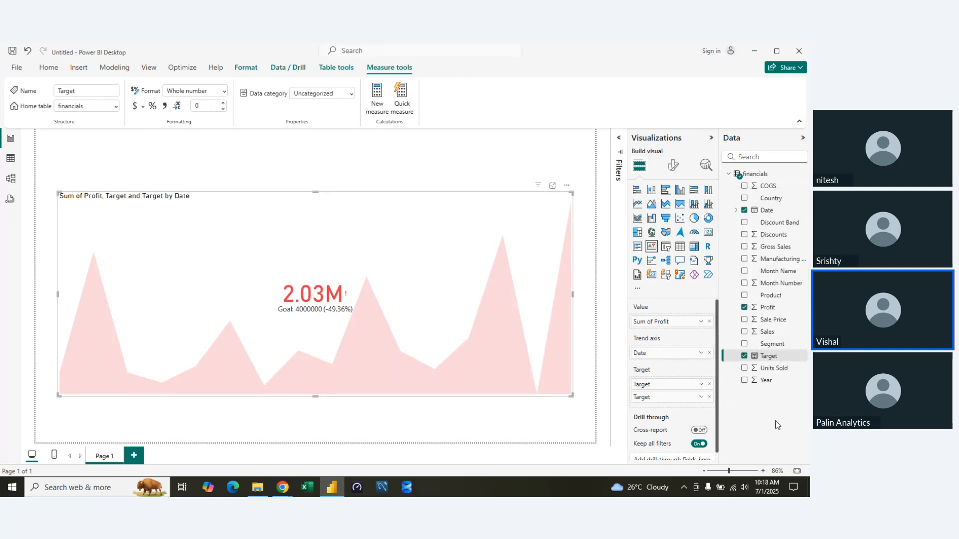
left_click(744, 356)
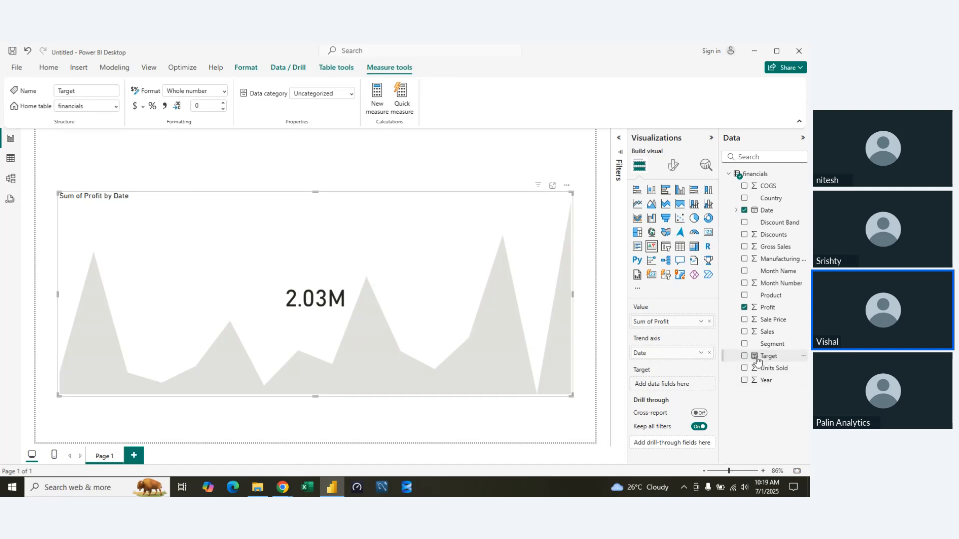
Deselect the KPI visual, open the Target measure's formula and set it to 3000000.
left_click(595, 260)
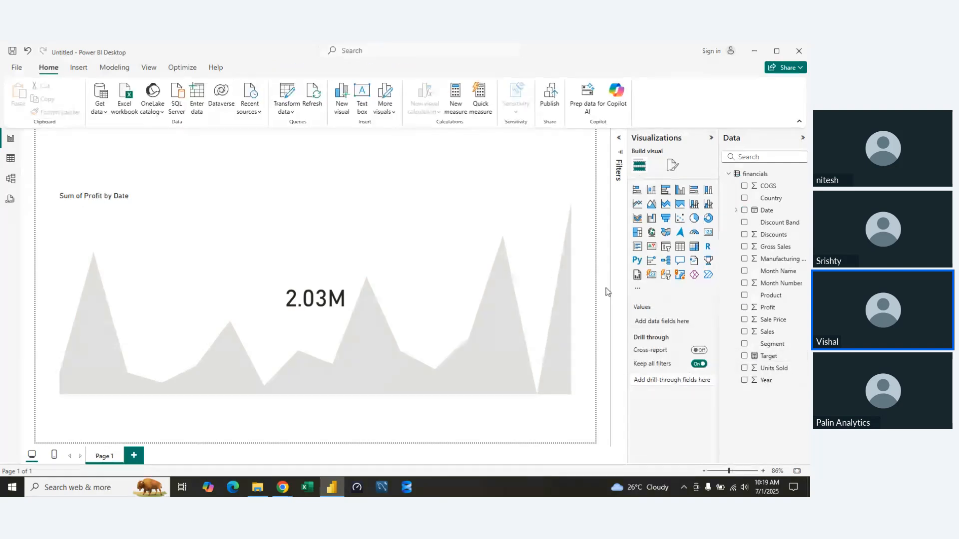
double_click(766, 355)
left_click(138, 139)
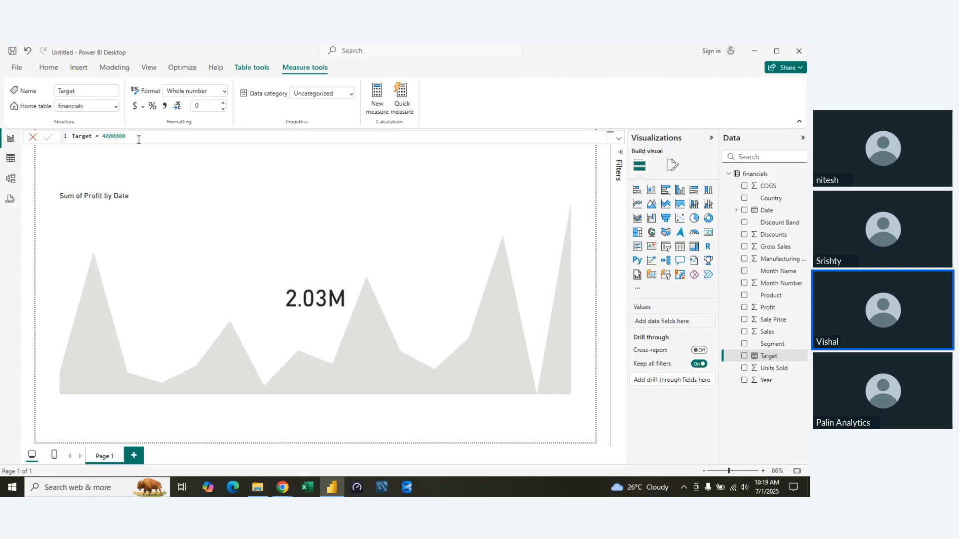
double_click(139, 139)
key("shift+Left")
key("Right")
key("Left")
key("Left")
key("Left")
key("Delete")
type("3")
key("Return")
Assign the Target measure as the KPI visual's target and enlarge the visual toward the page's lower-right corner.
left_click(570, 293)
left_click_drag(771, 356, 682, 388)
left_click(384, 417)
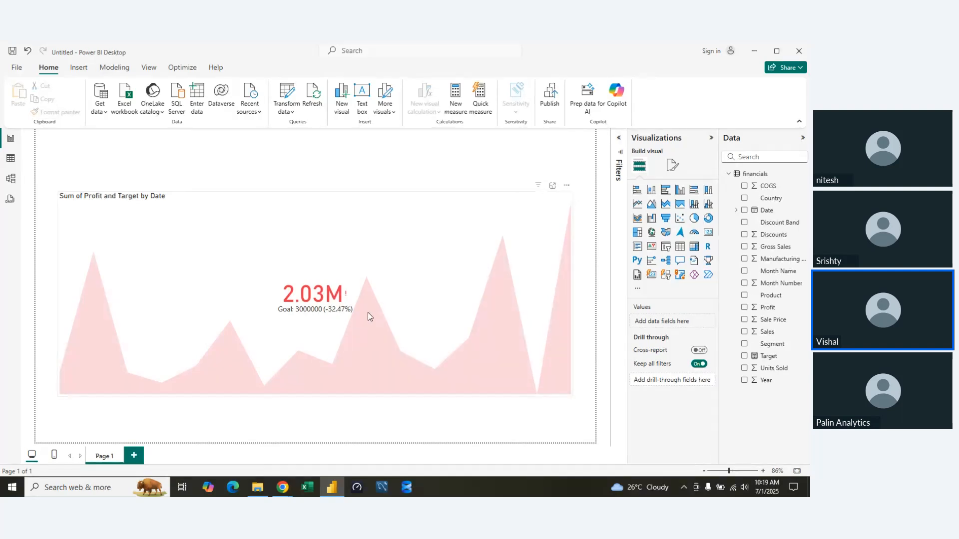
left_click(571, 395)
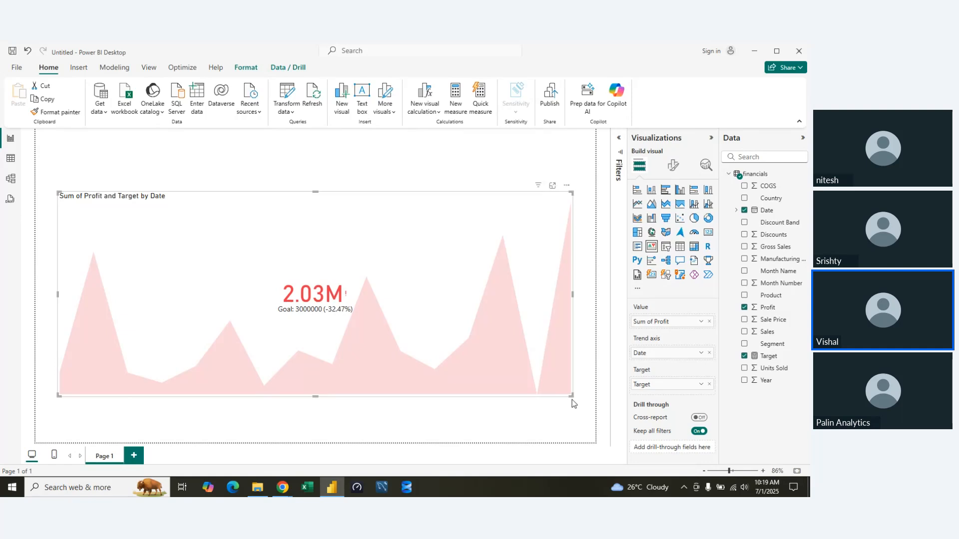
left_click_drag(571, 394, 582, 423)
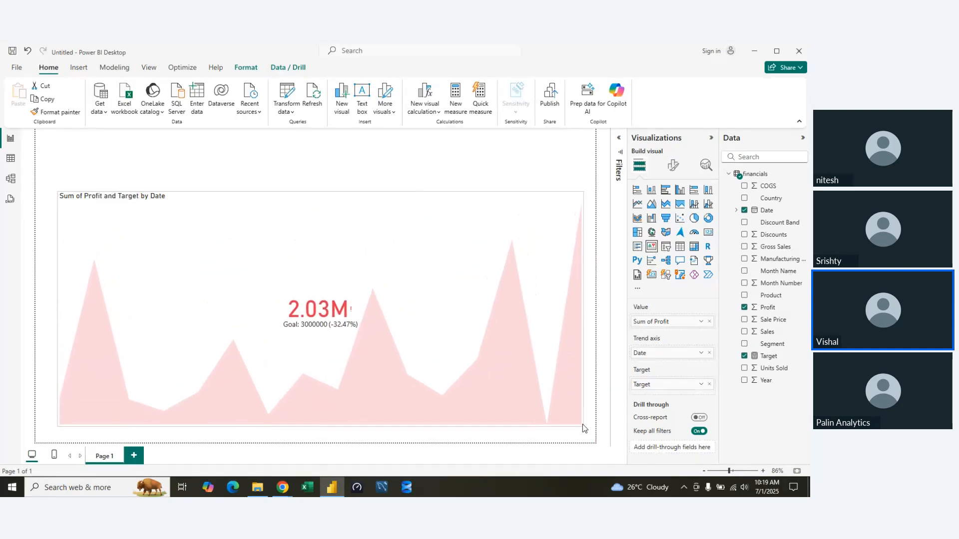
Rename the report page as KPI and add a new report page.
double_click(111, 454)
key("BackSpace")
key("BackSpace")
key("BackSpace")
key("BackSpace")
key("BackSpace")
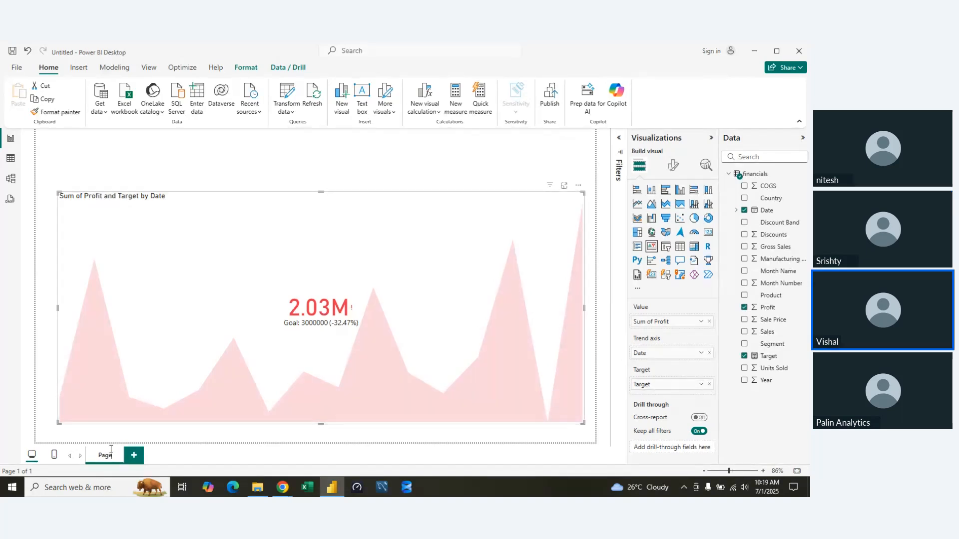
type("KPI")
key("Return")
left_click(126, 455)
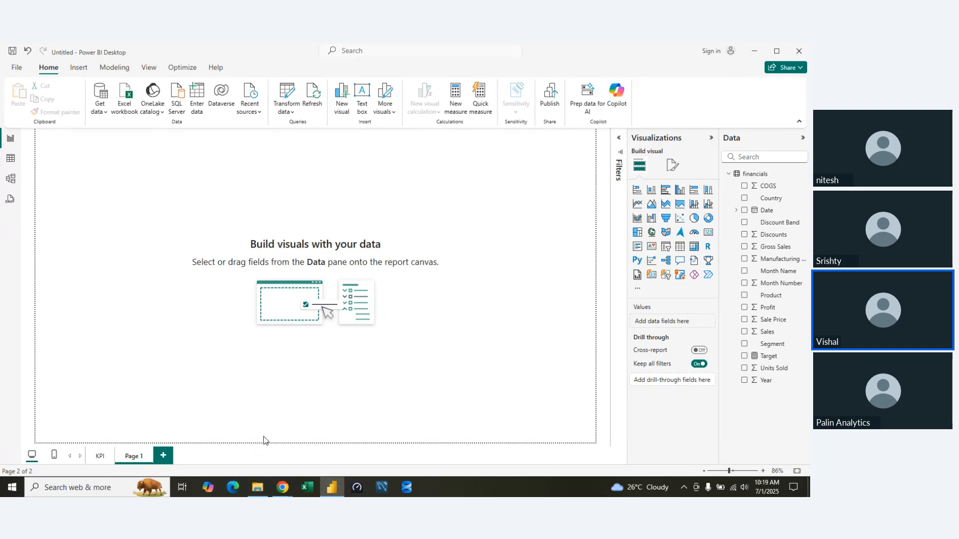
left_click(708, 232)
left_click_drag(158, 249, 175, 203)
key("Delete")
Insert a wide multi-row card on the new page with Sales, Gross Sales, Units Sold, Discounts and Profit, in that order.
left_click(637, 246)
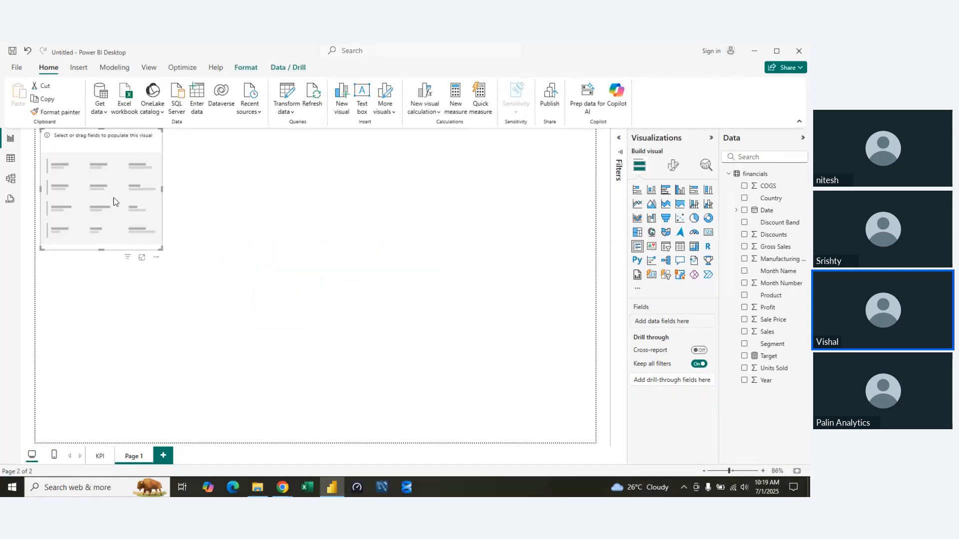
left_click_drag(119, 189, 543, 241)
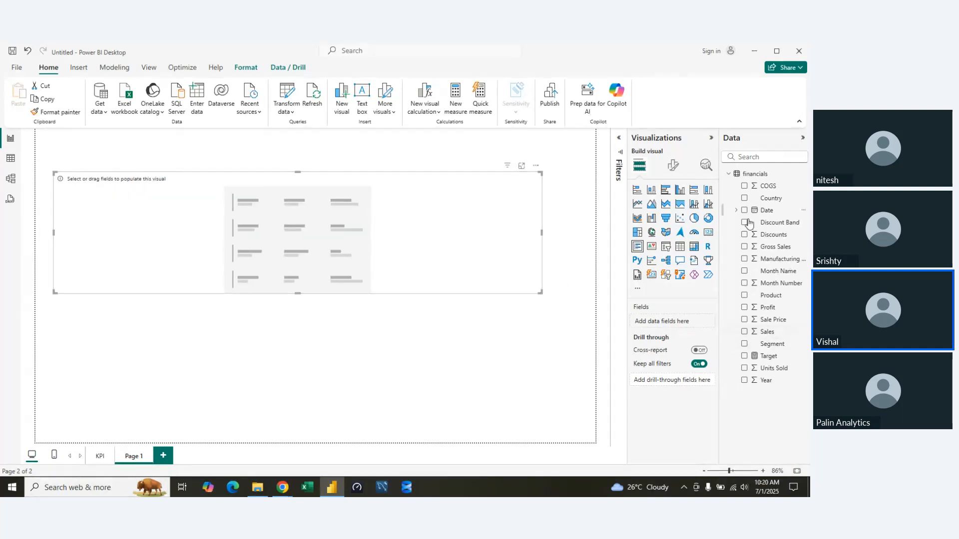
left_click_drag(765, 331, 662, 322)
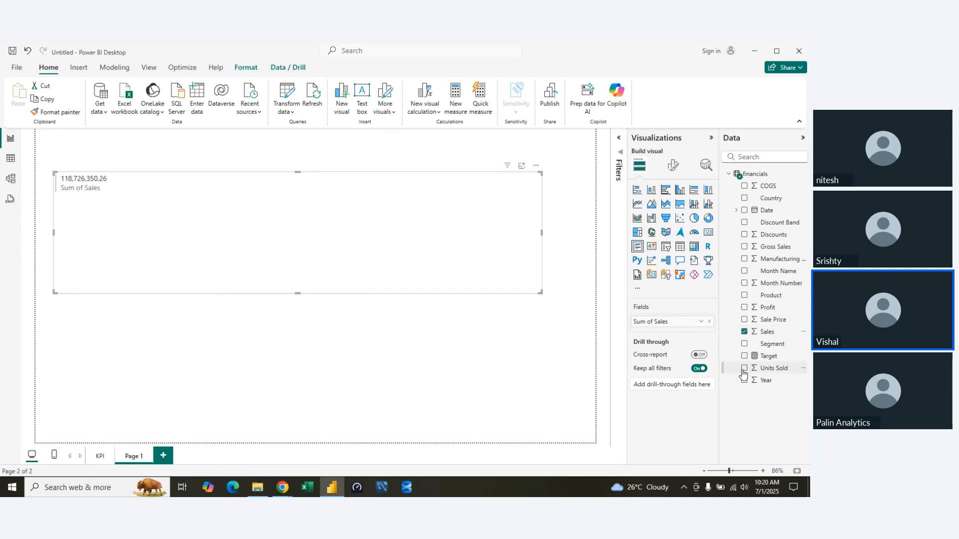
left_click_drag(764, 368, 671, 331)
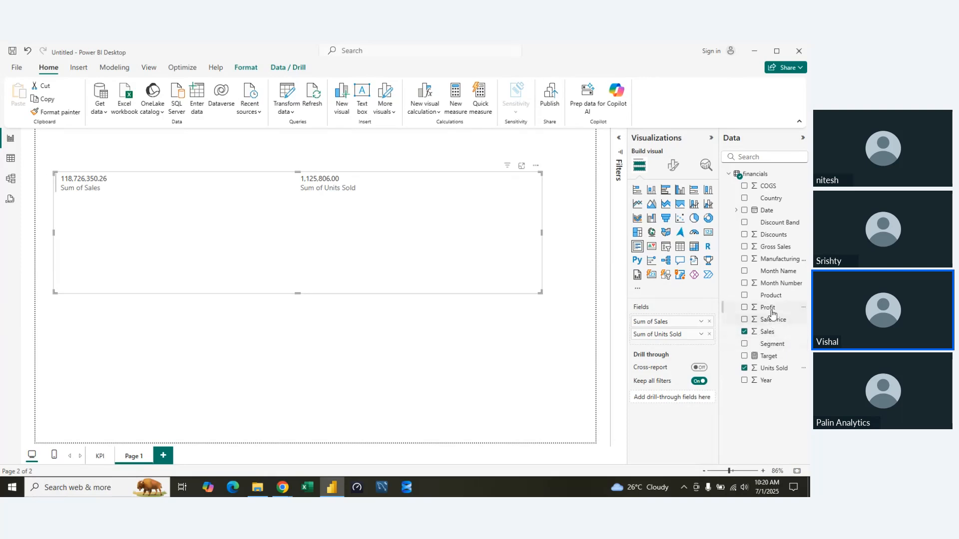
left_click_drag(771, 313, 685, 344)
left_click_drag(773, 246, 682, 334)
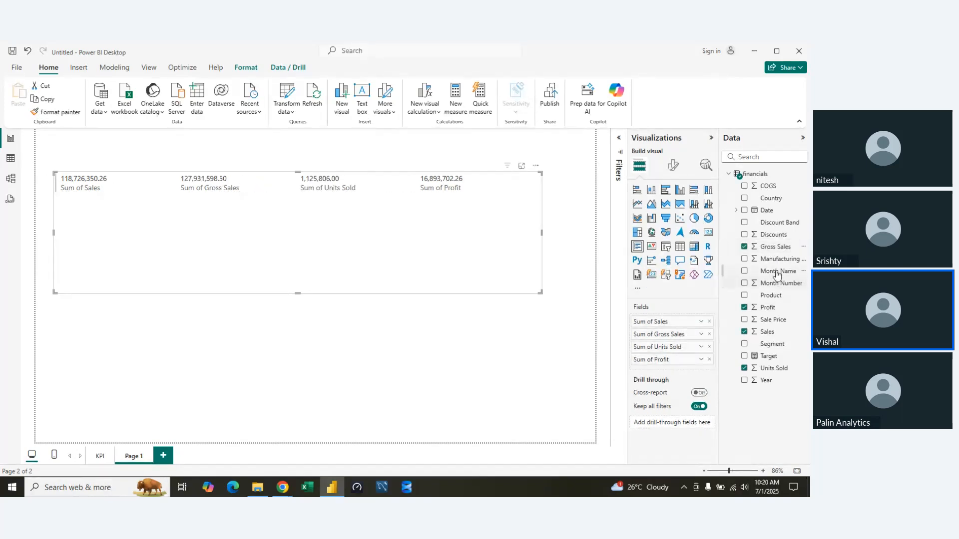
left_click_drag(773, 234, 674, 352)
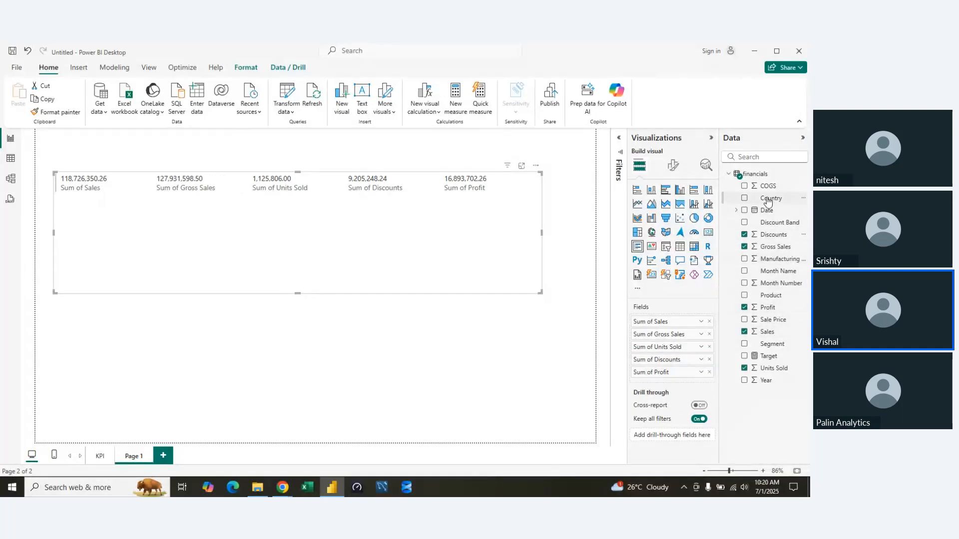
Add COGS to the multi-row card between Units Sold and Discounts, and resize the card into a thin strip across the page.
left_click_drag(769, 186, 683, 360)
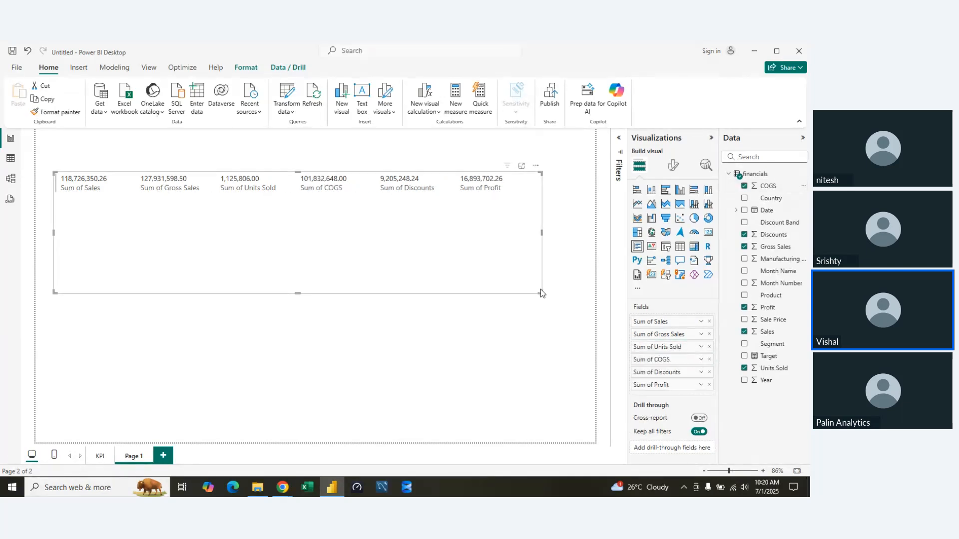
left_click_drag(540, 289, 560, 228)
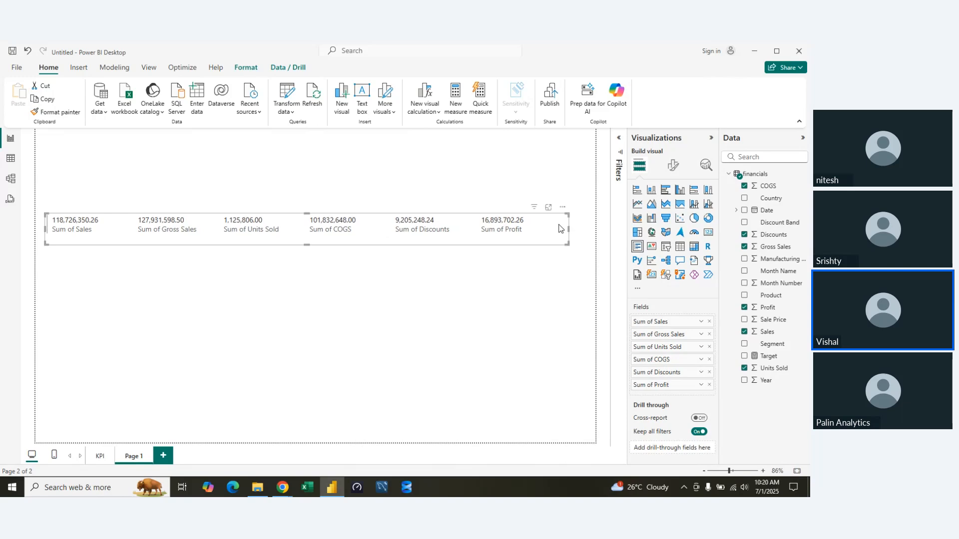
Set the multi-row card's callout values font size to 15 and check the category label options.
left_click(674, 167)
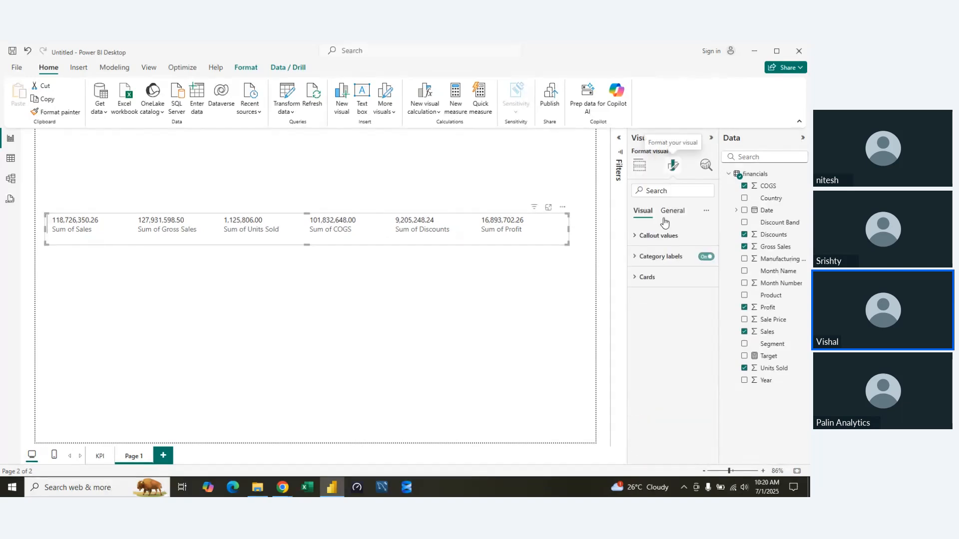
left_click(635, 237)
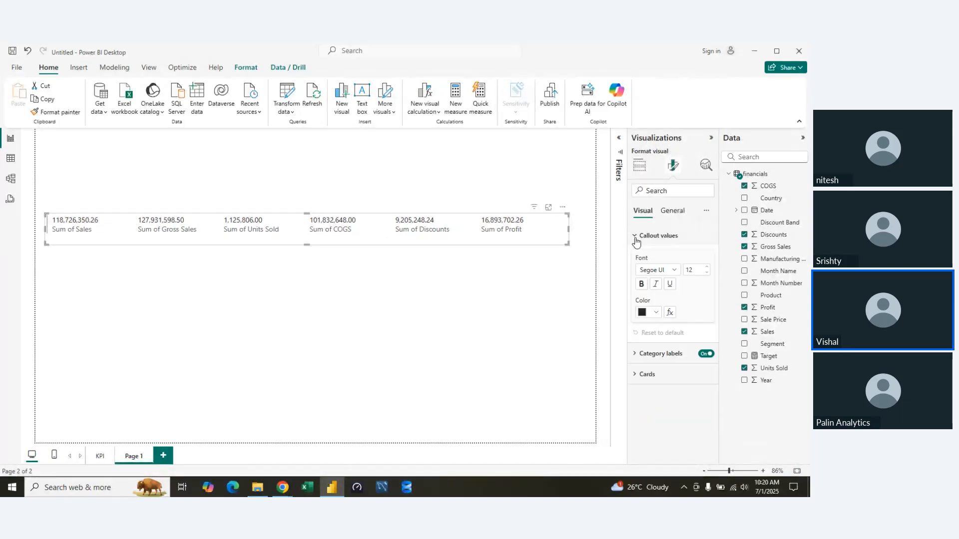
left_click(708, 268)
left_click(709, 268)
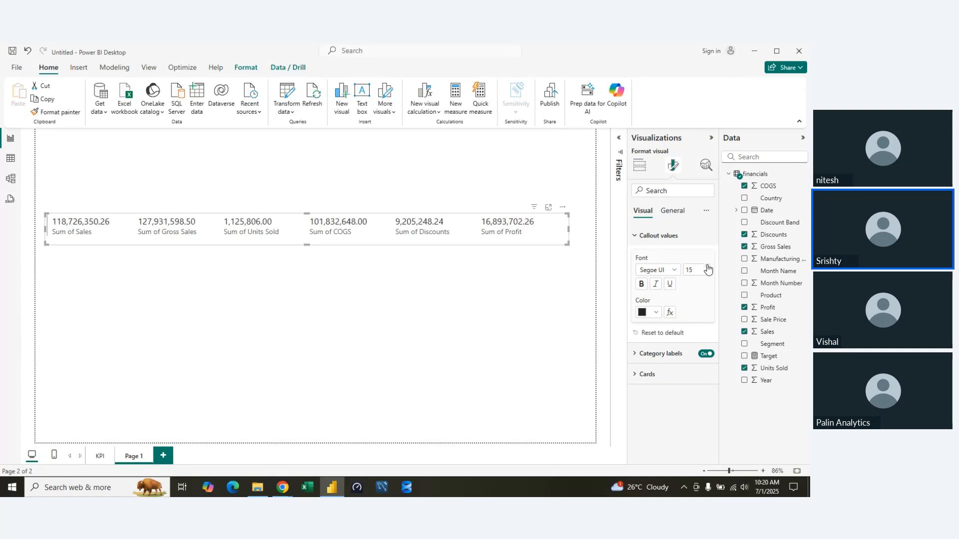
left_click(633, 238)
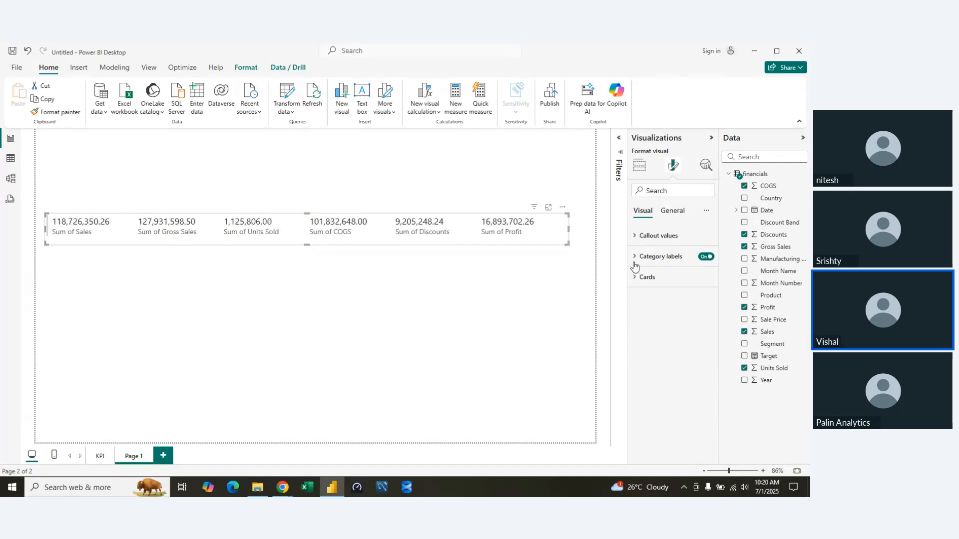
left_click(637, 256)
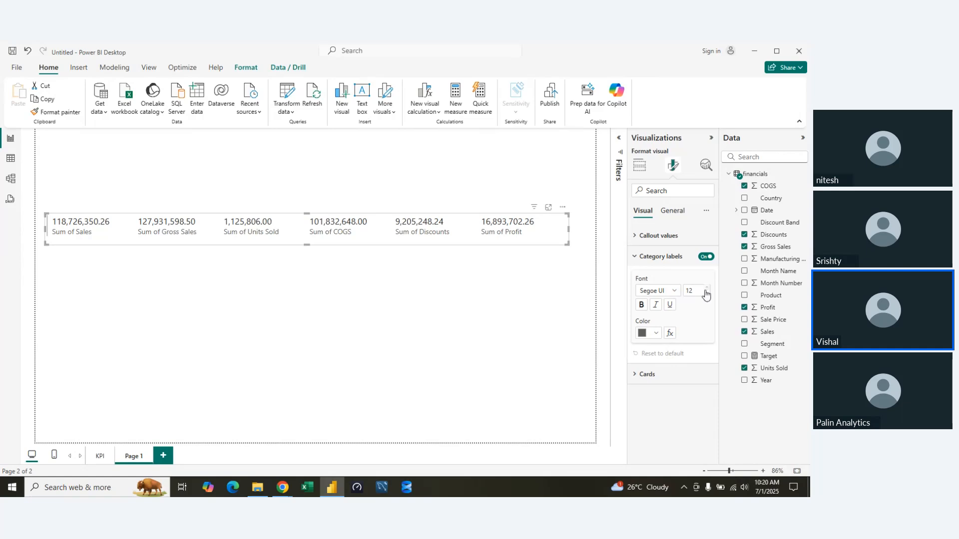
left_click(642, 259)
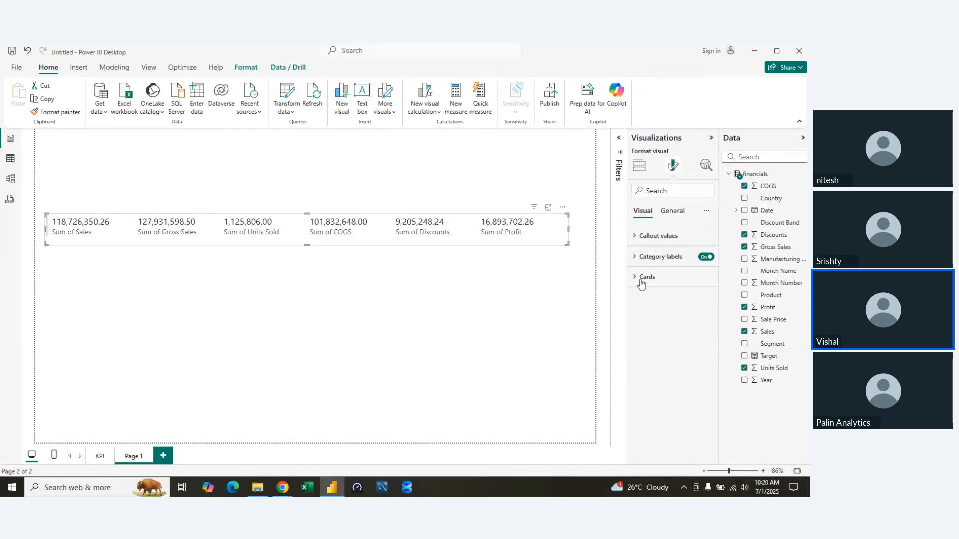
Set the multi-row card's card padding to 13 px and give the cards a light grey background.
left_click(635, 277)
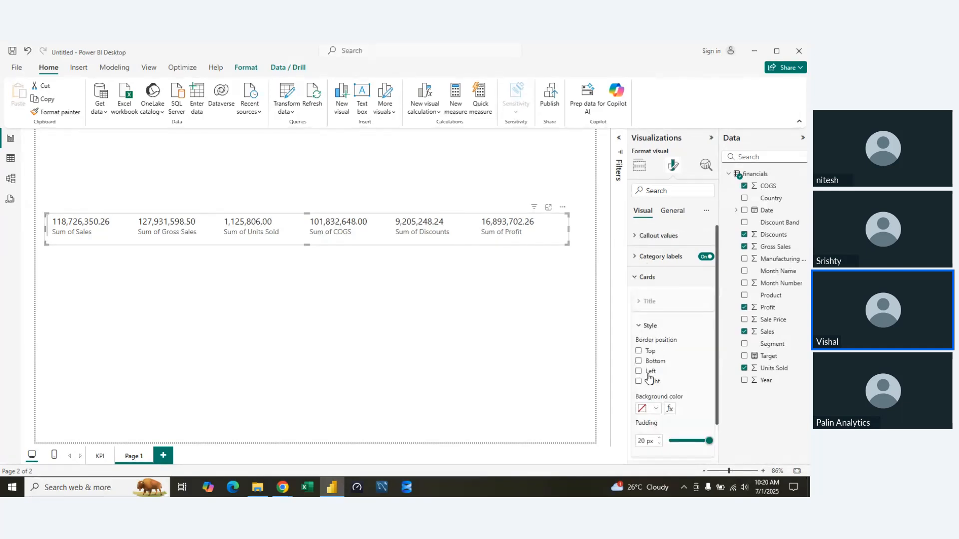
scroll(660, 385, "down", 2)
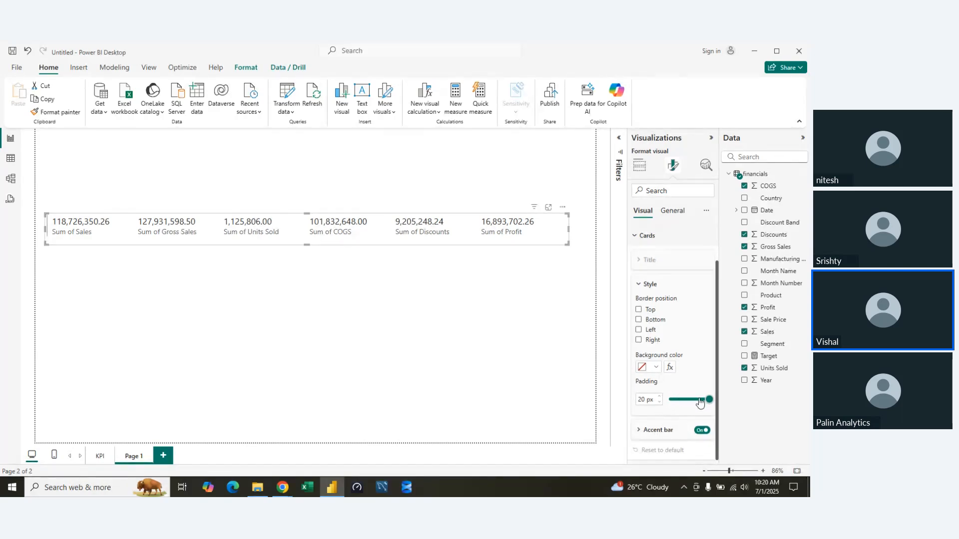
mouse_move(709, 400)
left_mouse_down()
mouse_move(681, 401)
mouse_move(695, 401)
left_mouse_up()
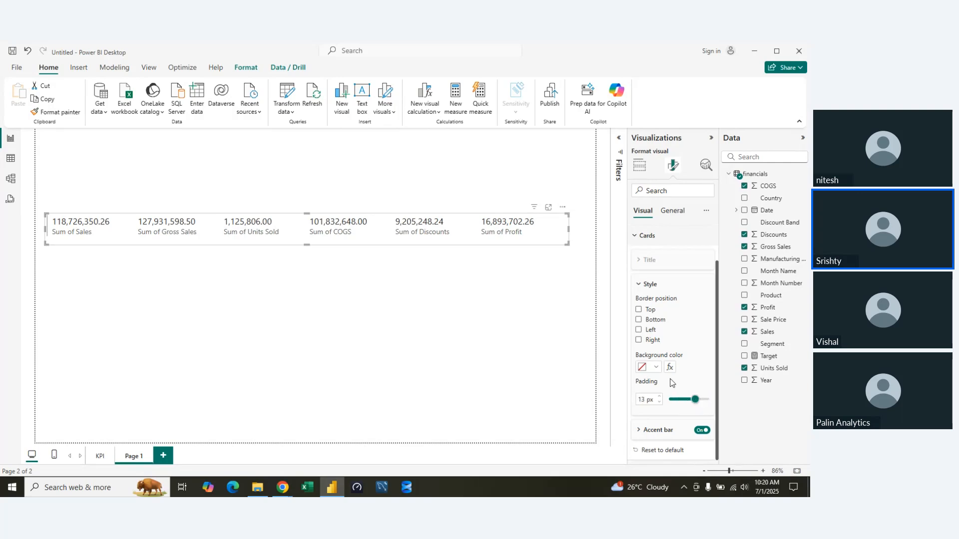
left_click(657, 369)
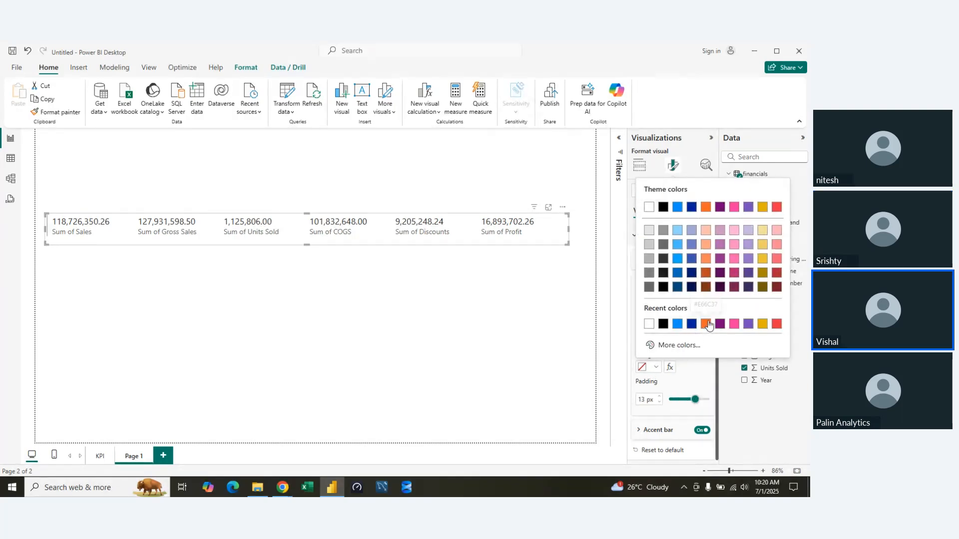
left_click(665, 232)
left_click(472, 302)
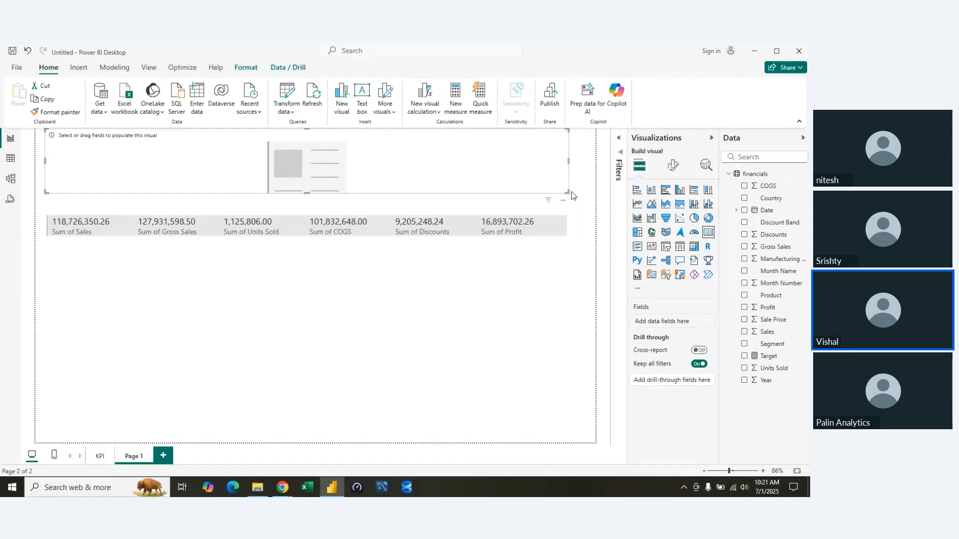
Insert a small card visual under the left end of the multi-row card and show Sales in it.
left_click_drag(568, 191, 122, 294)
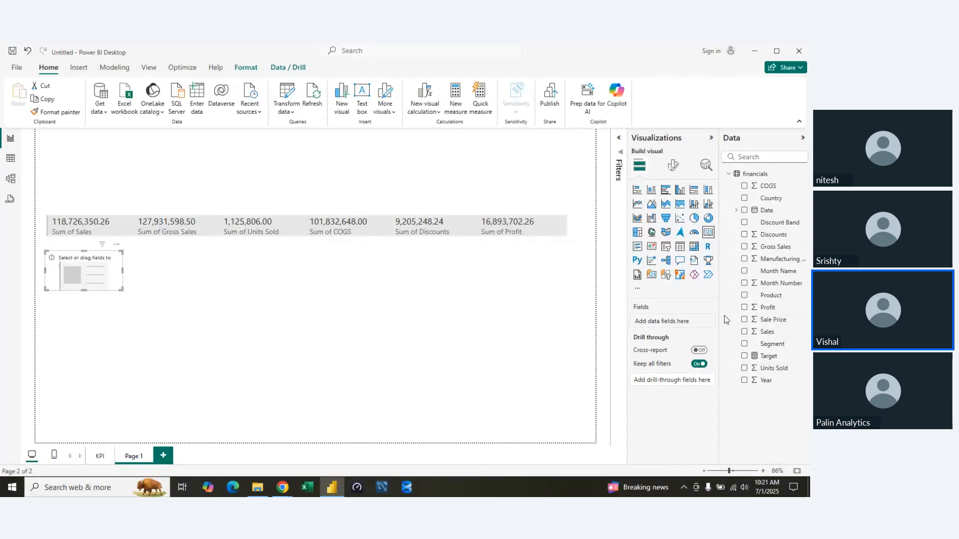
left_click_drag(772, 333, 684, 324)
left_click_drag(122, 290, 140, 278)
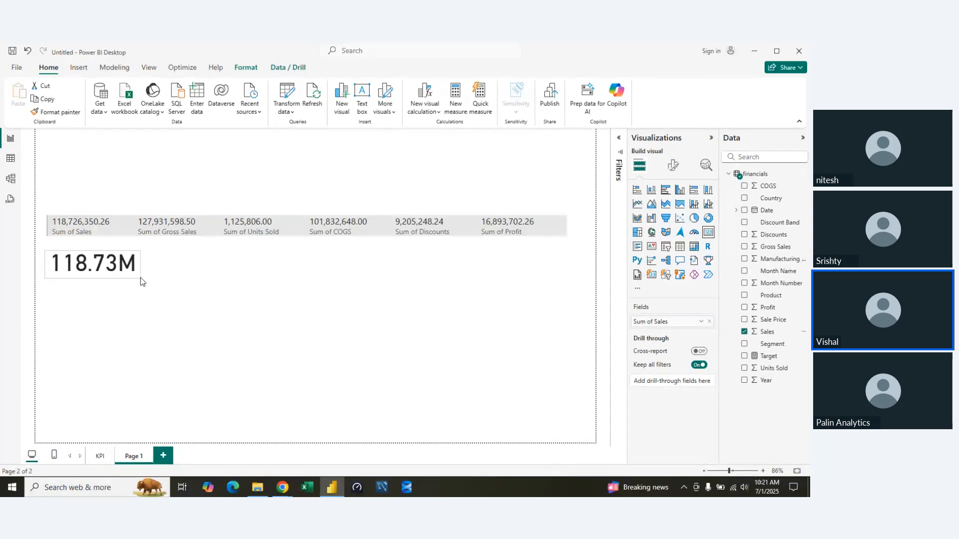
Format the Sales card's callout value with Thousands display units, 2 decimal places and font size 20.
left_click(667, 170)
left_click(641, 237)
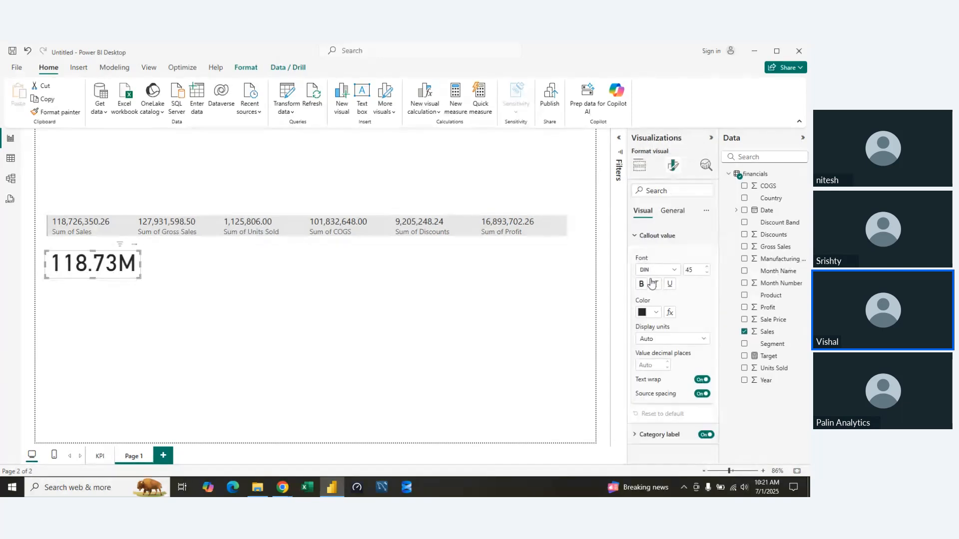
left_click(703, 339)
left_click(670, 381)
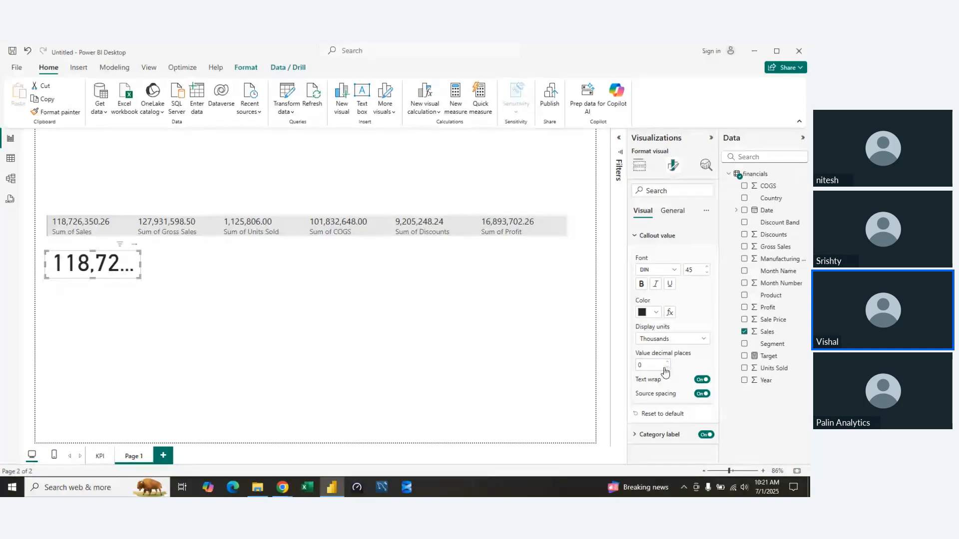
left_click(661, 368)
type("20")
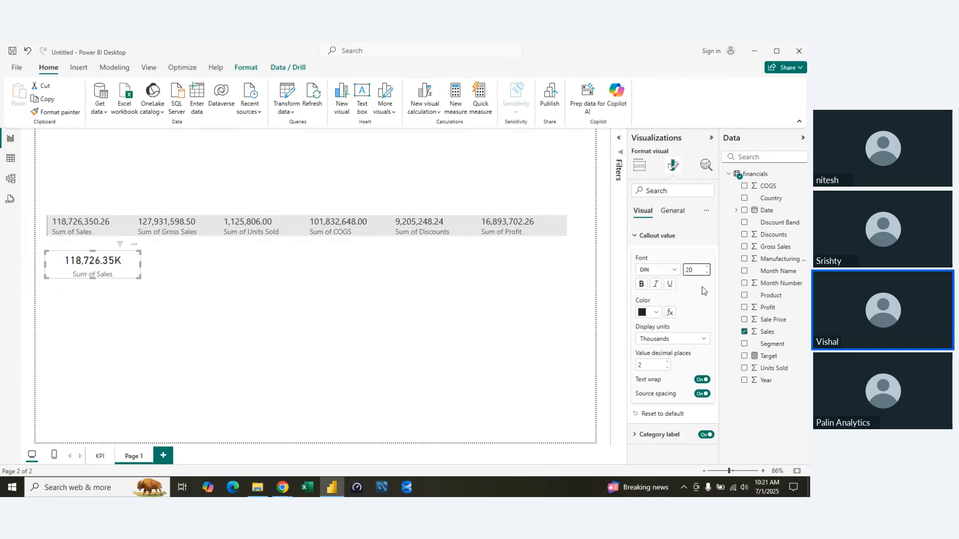
left_click(639, 242)
Examine the Sales card's category label and callout value formatting options.
left_click(641, 258)
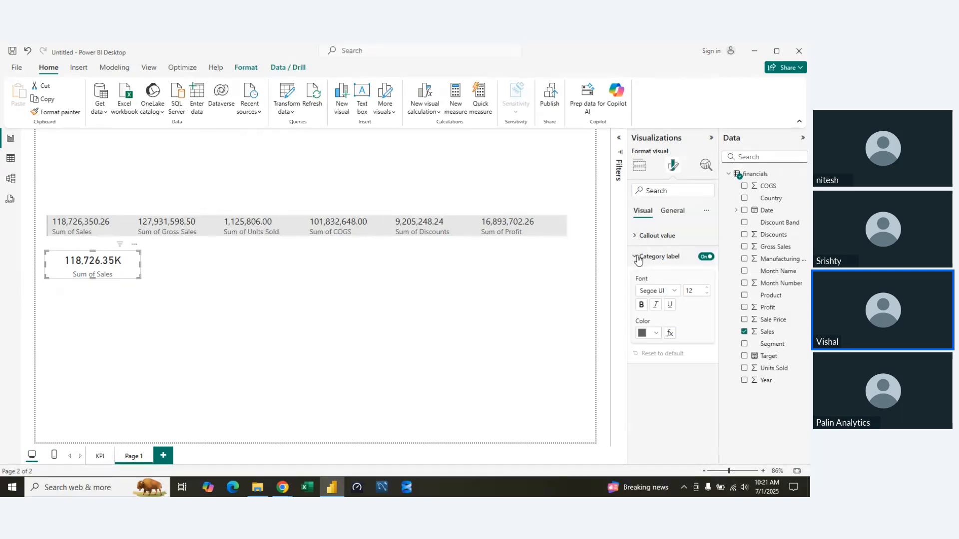
left_click(639, 261)
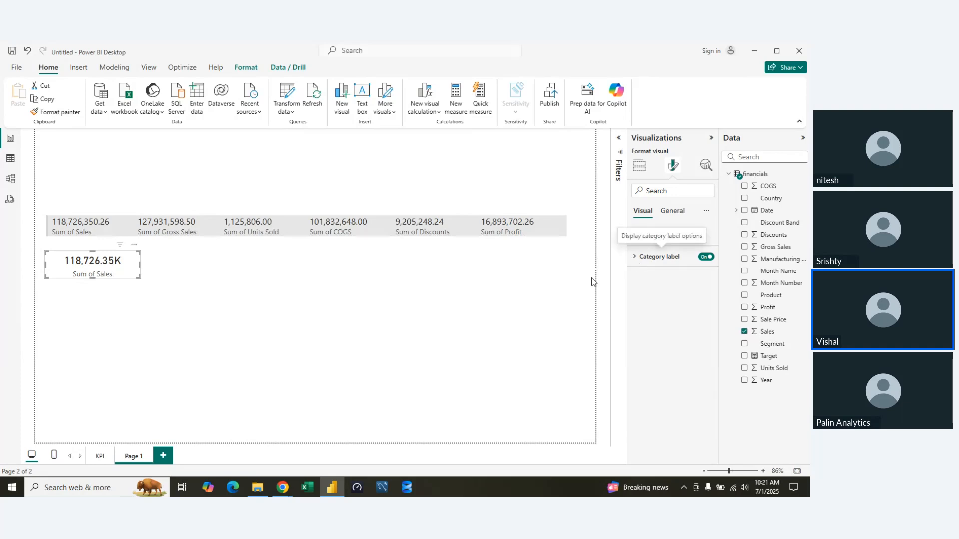
left_click(146, 279)
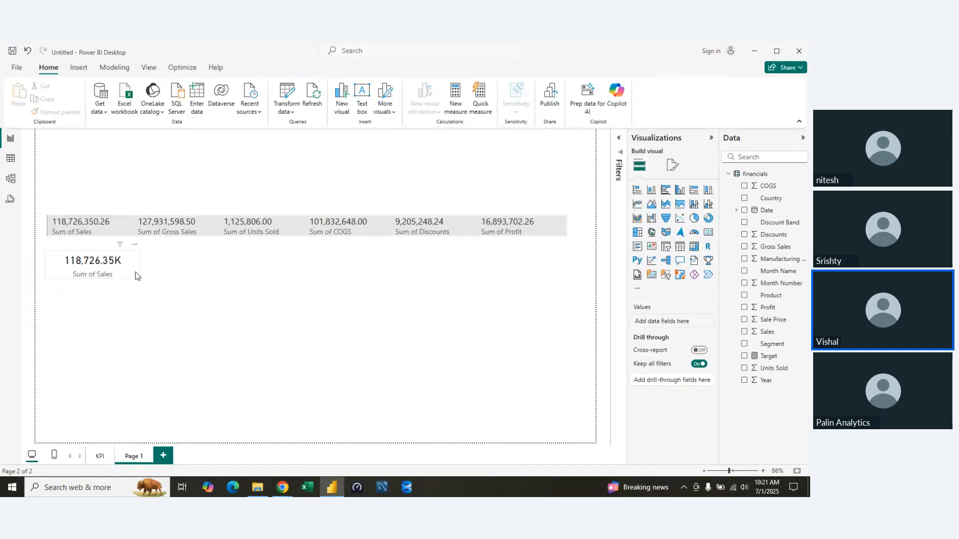
left_click(136, 272)
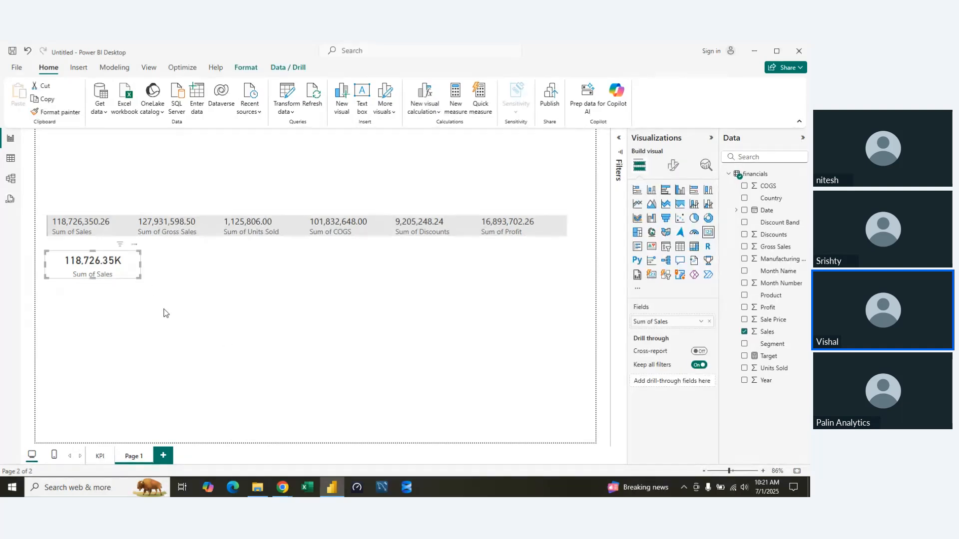
left_click(674, 166)
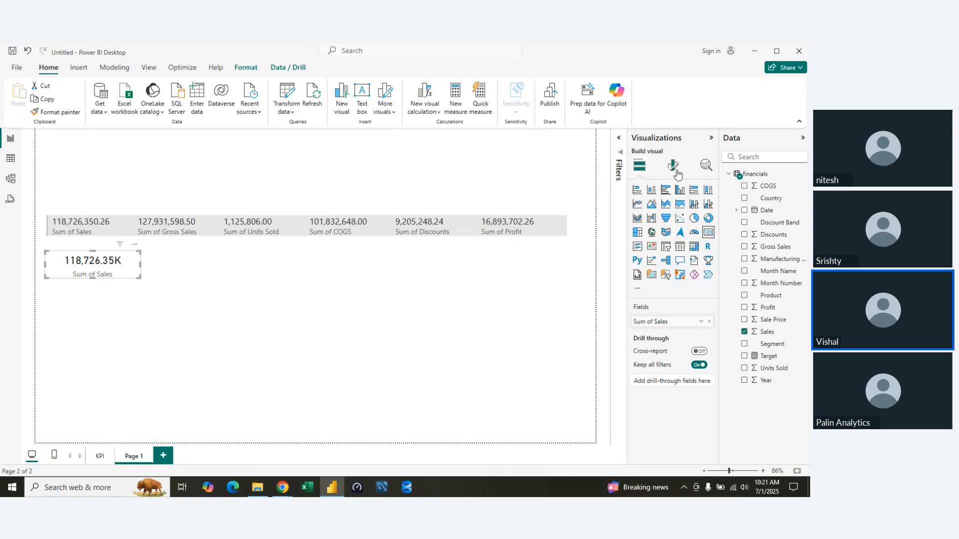
left_click(640, 165)
left_click(208, 263)
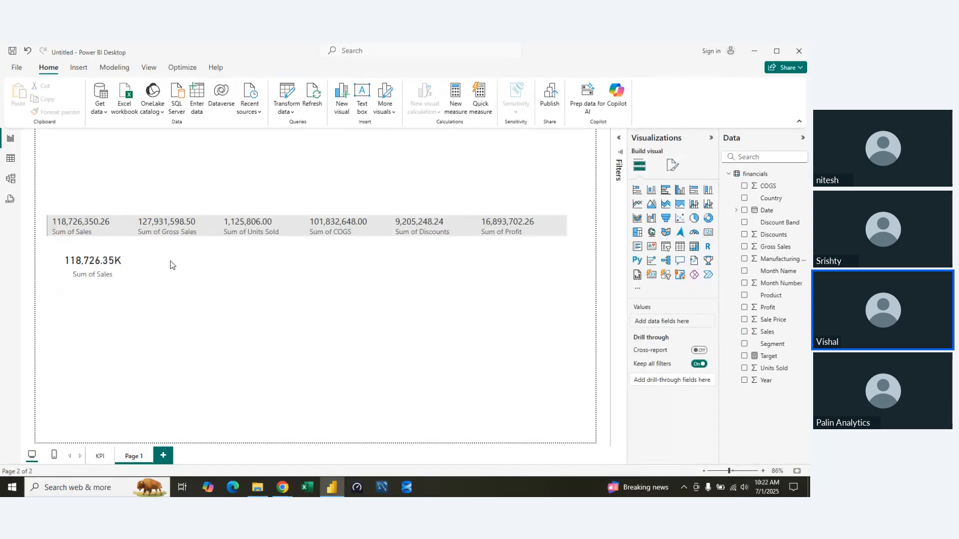
left_click(115, 273)
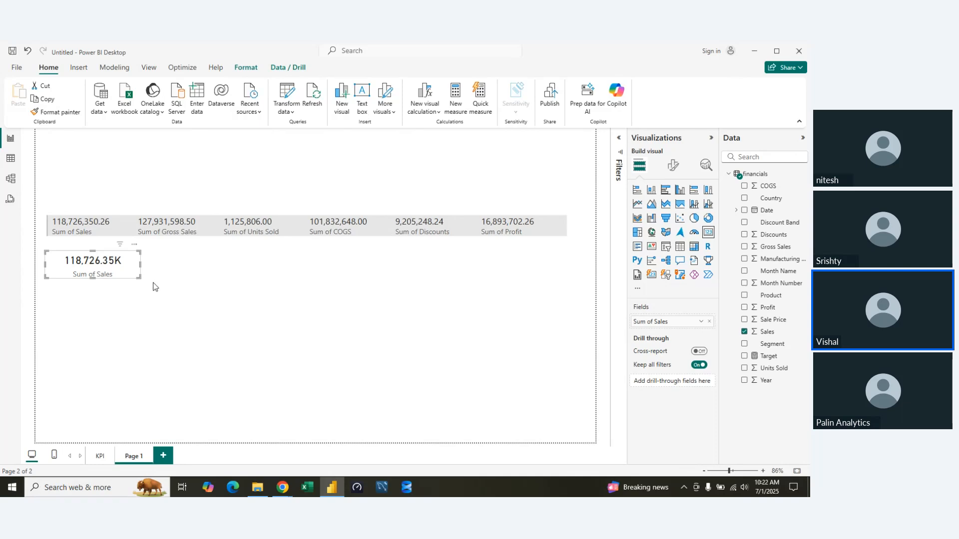
left_click(673, 165)
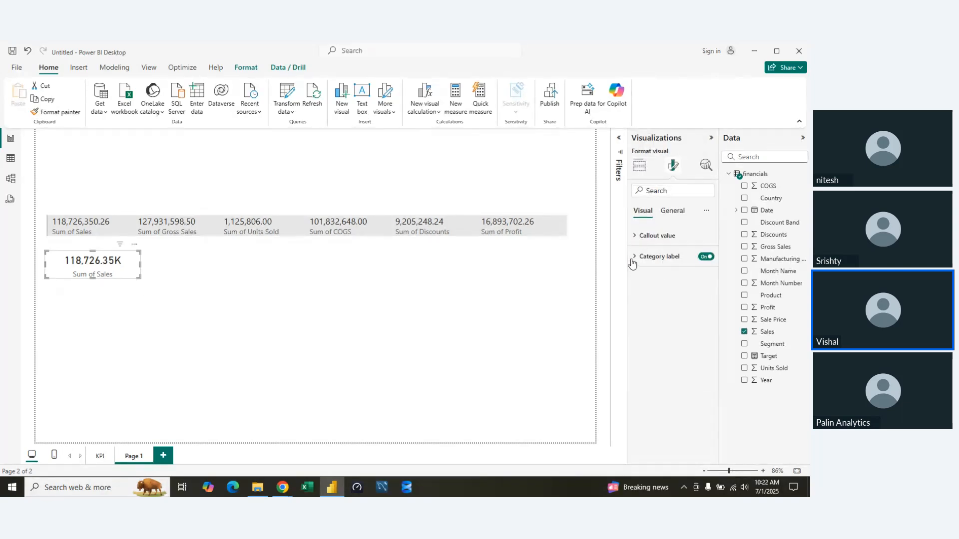
left_click(635, 258)
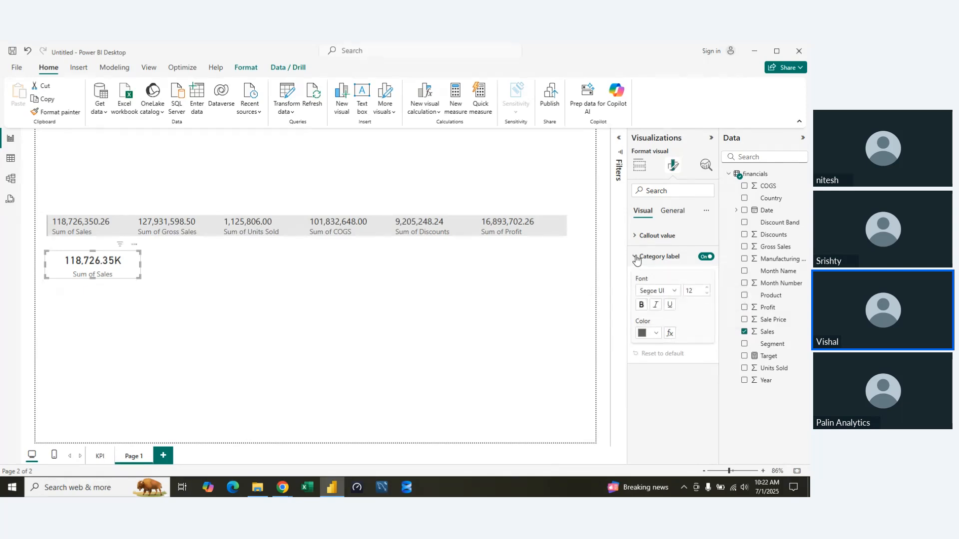
left_click(636, 257)
left_click(638, 239)
left_click(638, 239)
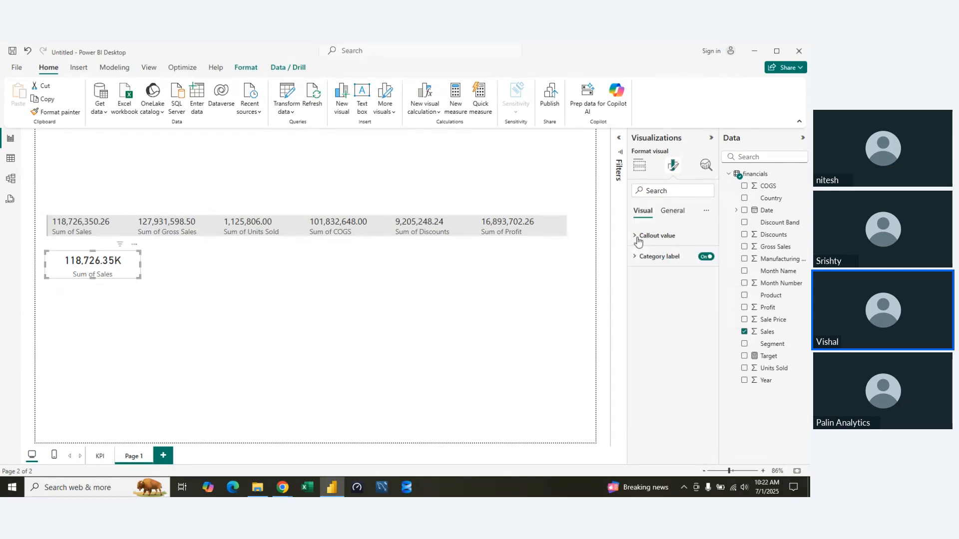
left_click(594, 277)
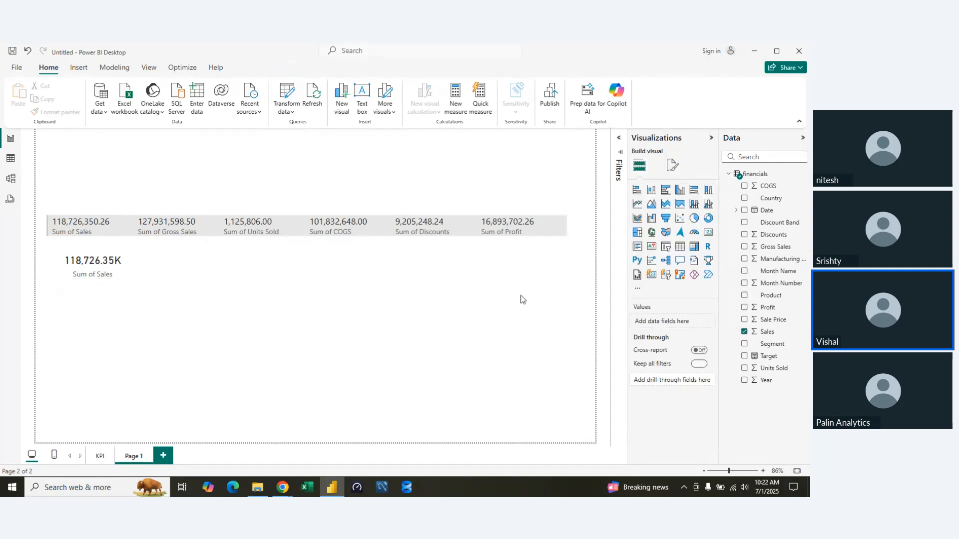
Insert a new-style card visual beside the Sales card, shrink it and add Sales as its data.
left_click(654, 278)
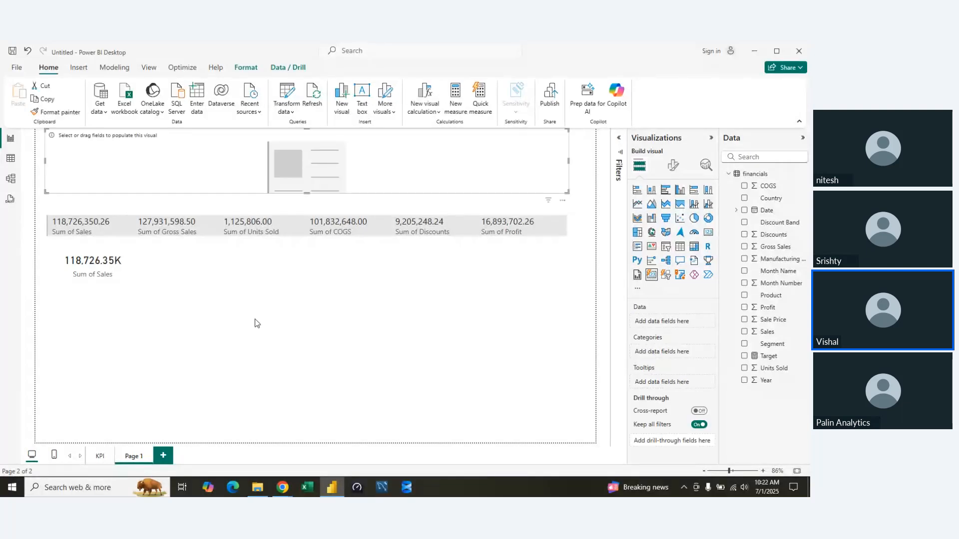
left_click_drag(568, 190, 240, 280)
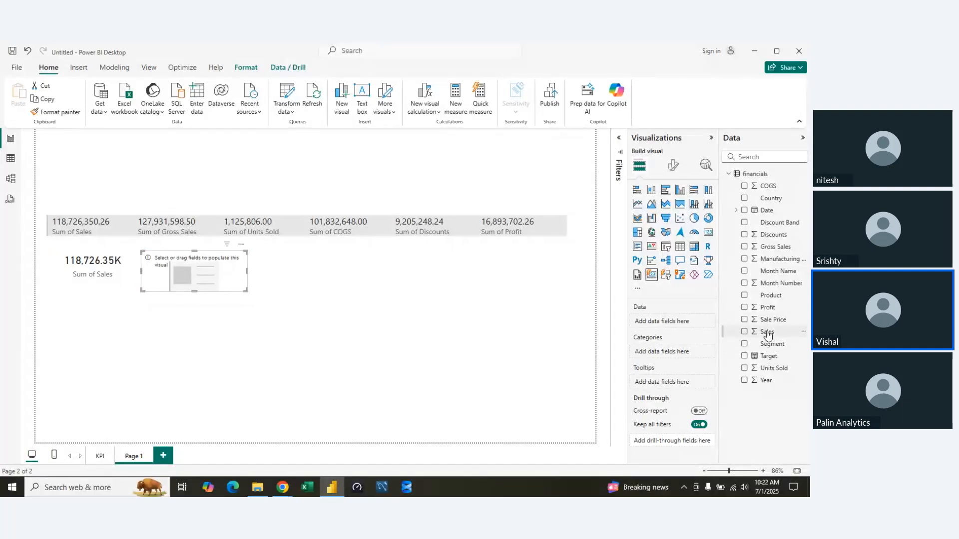
left_click_drag(768, 336, 670, 324)
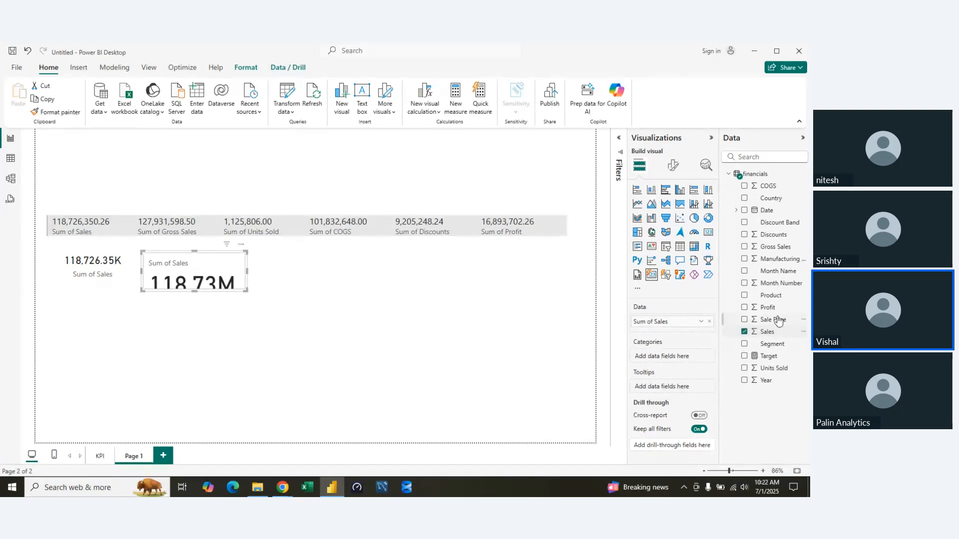
Add Country as the new card's category and resize the visual to a medium block under the multi-row card.
left_click_drag(782, 196, 683, 349)
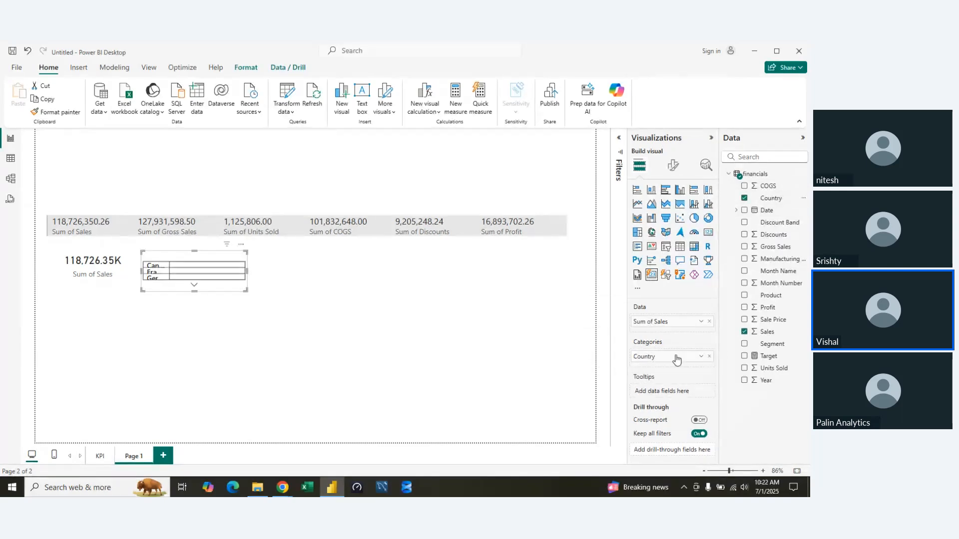
left_click_drag(246, 290, 472, 403)
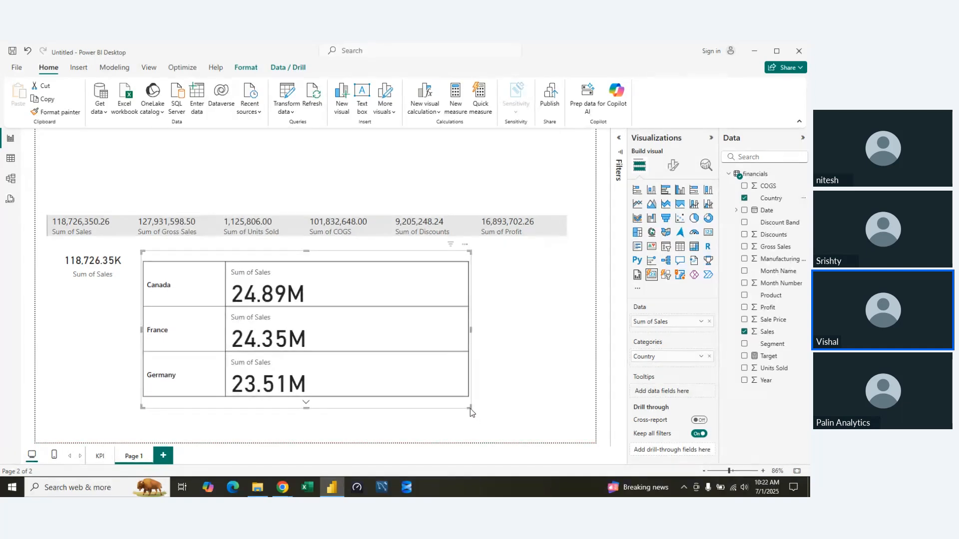
left_click_drag(470, 409, 352, 355)
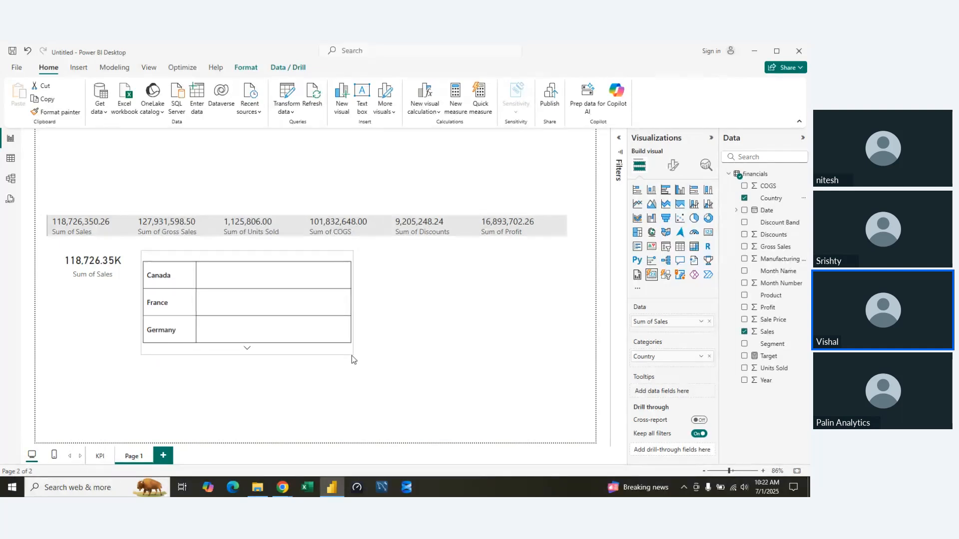
Remove Country from the new card's categories and shrink the visual to a small block beside the Sales card.
left_click(709, 356)
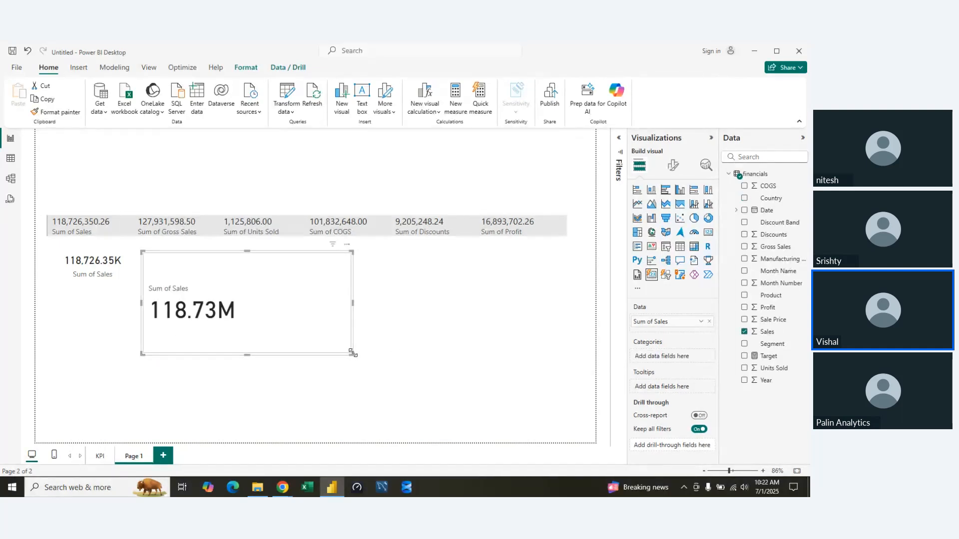
left_click_drag(349, 351, 256, 297)
Set the font size of the new card's callout values to 20.
left_click(673, 166)
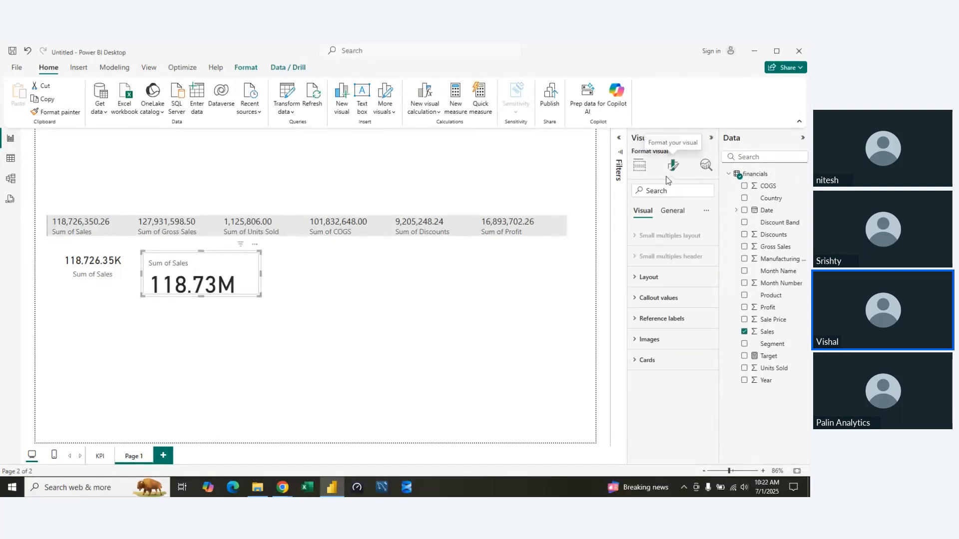
left_click(637, 279)
left_click(637, 279)
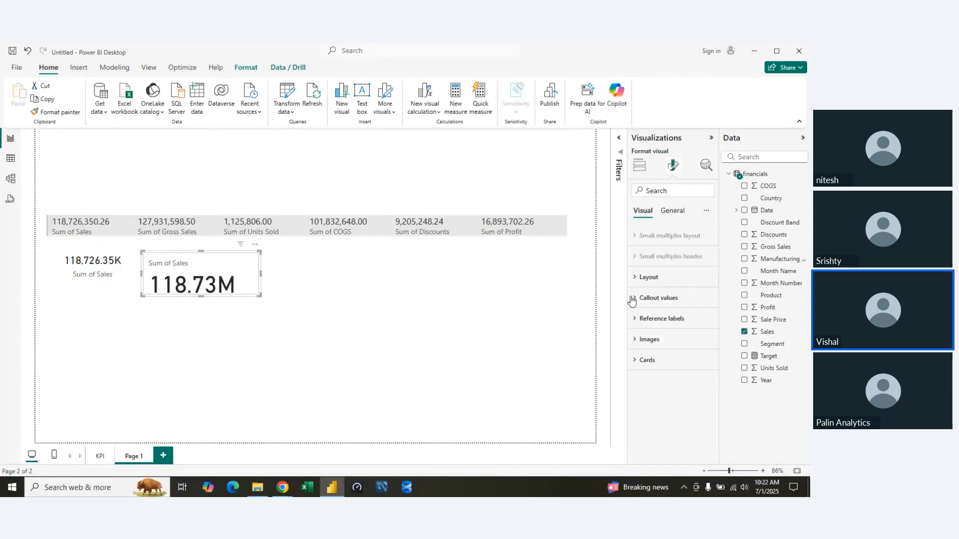
left_click(632, 299)
double_click(699, 398)
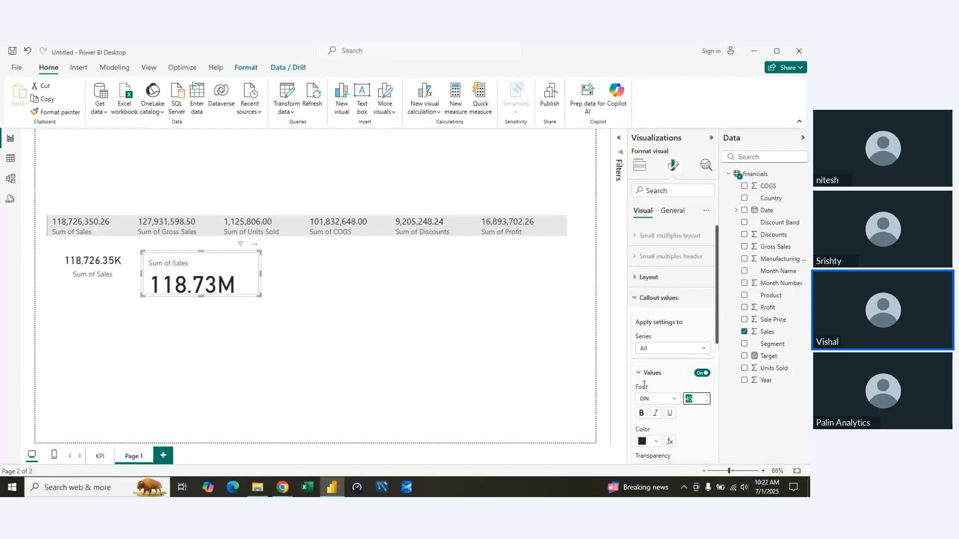
type("20")
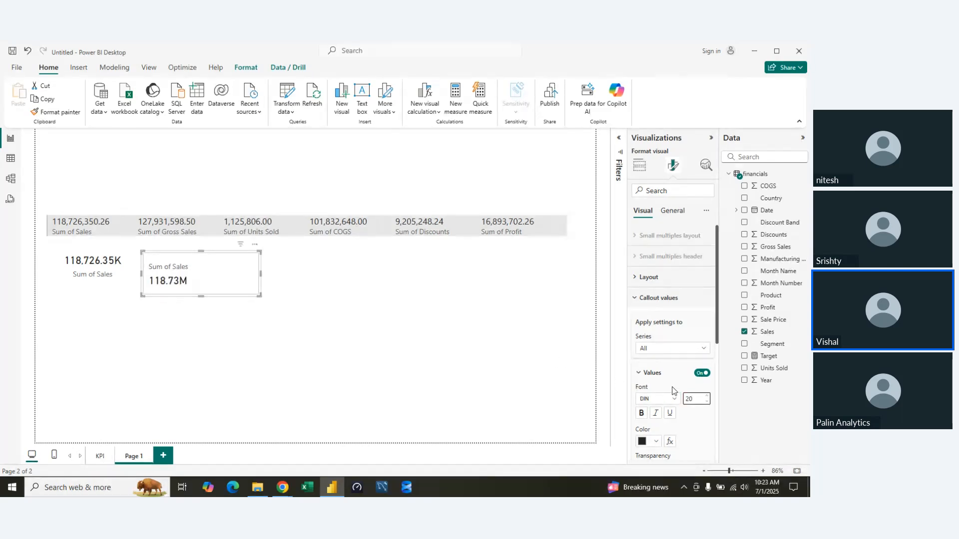
Centre the new card's callout value horizontally.
scroll(672, 391, "down", 2)
scroll(668, 389, "down", 2)
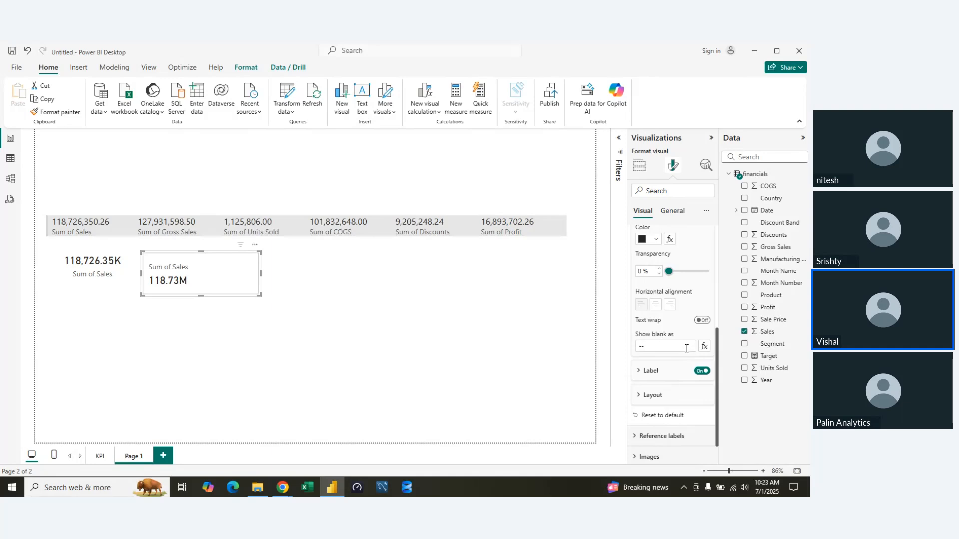
scroll(652, 382, "up", 2)
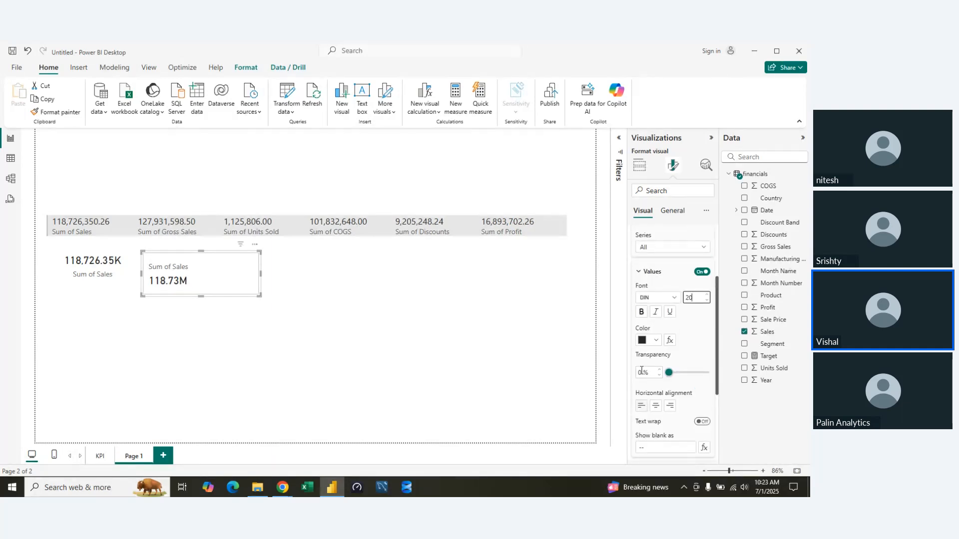
left_click(639, 274)
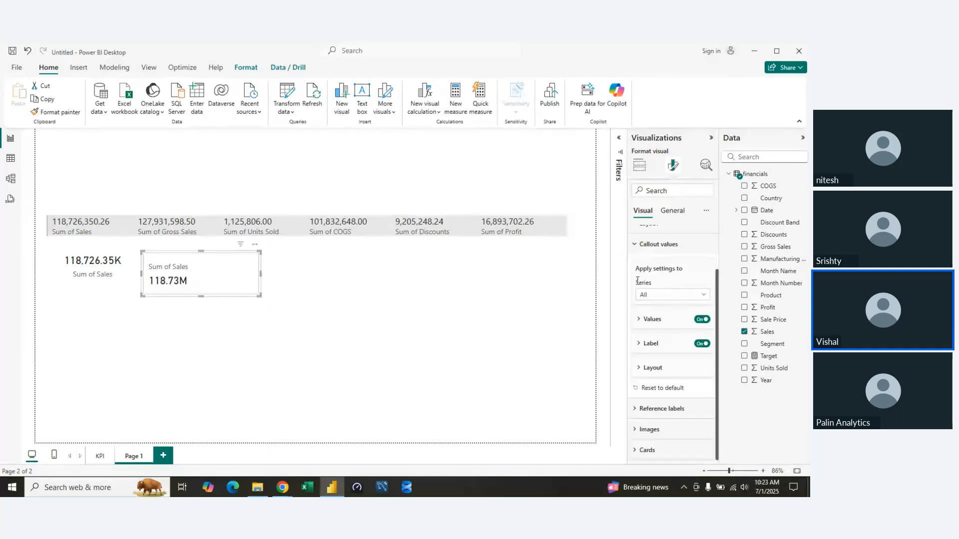
left_click(641, 348)
left_click(641, 348)
left_click(640, 321)
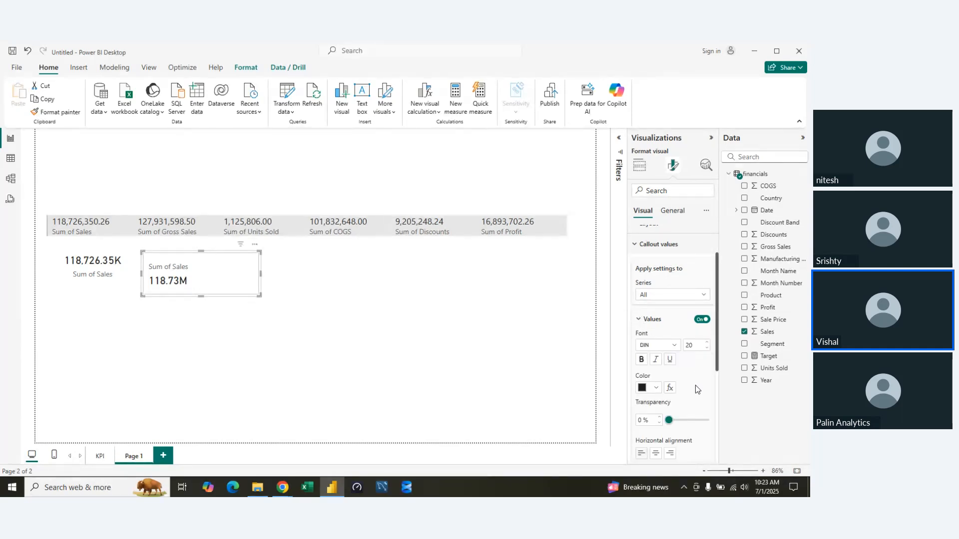
scroll(688, 398, "down", 2)
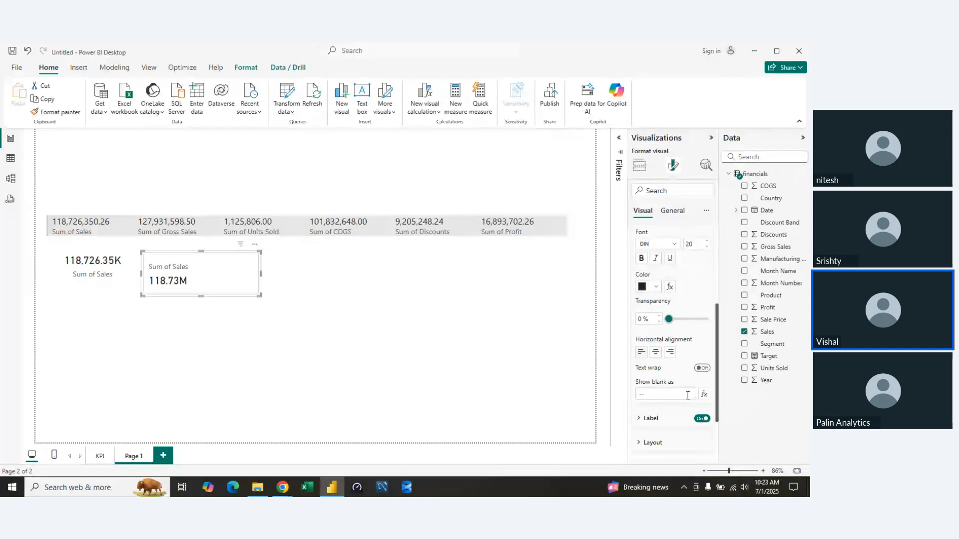
left_click(688, 394)
left_click(656, 352)
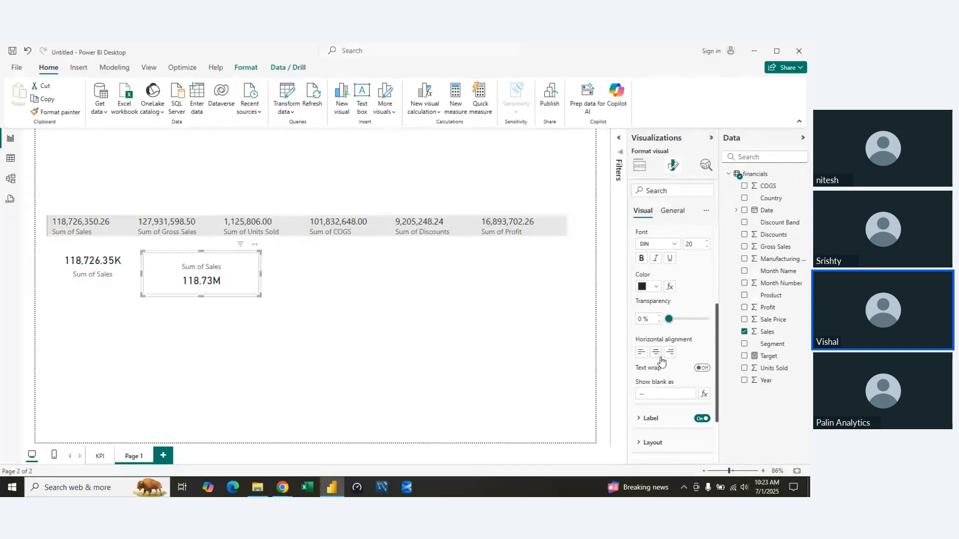
scroll(633, 234, "up", 2)
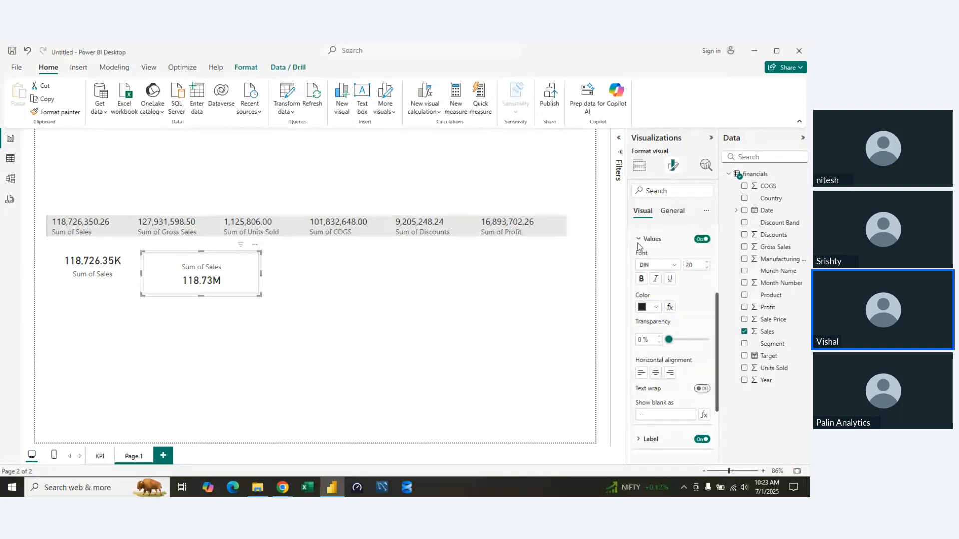
left_click(641, 270)
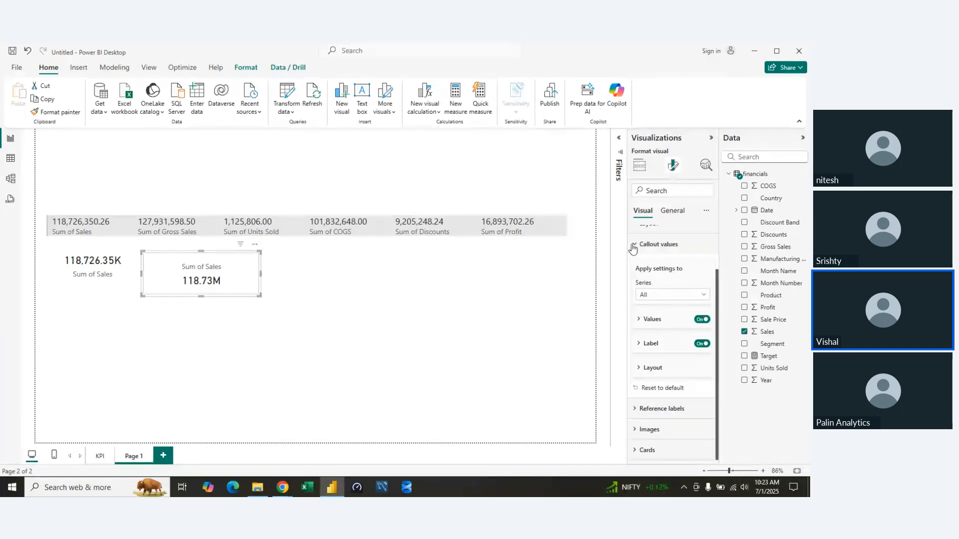
Position the new card's callout label below the value.
left_click(633, 246)
left_click(635, 298)
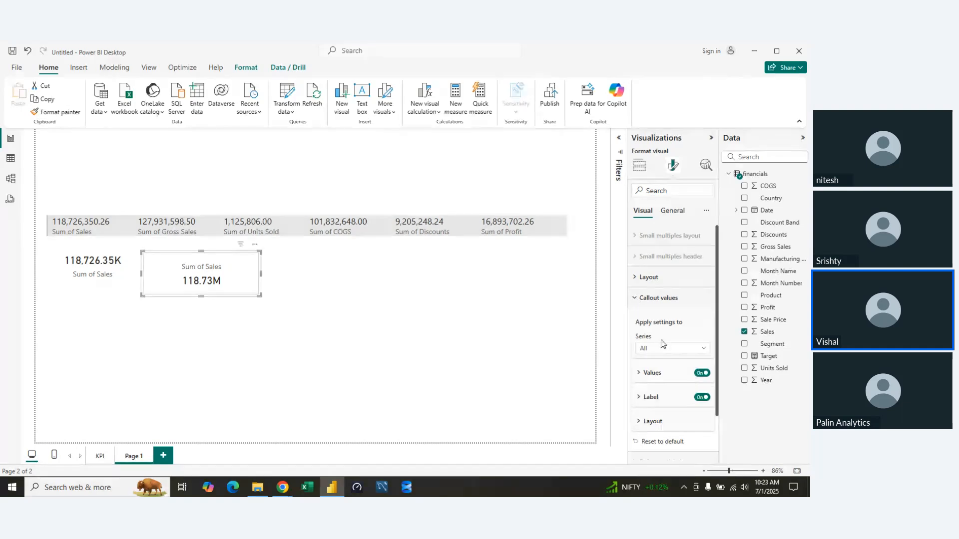
scroll(699, 354, "down", 2)
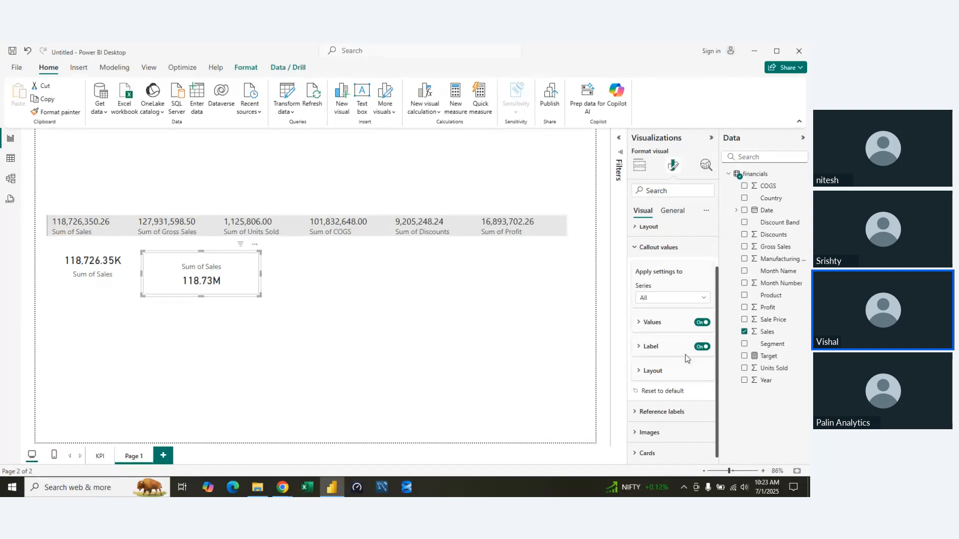
left_click(645, 352)
scroll(691, 369, "down", 4)
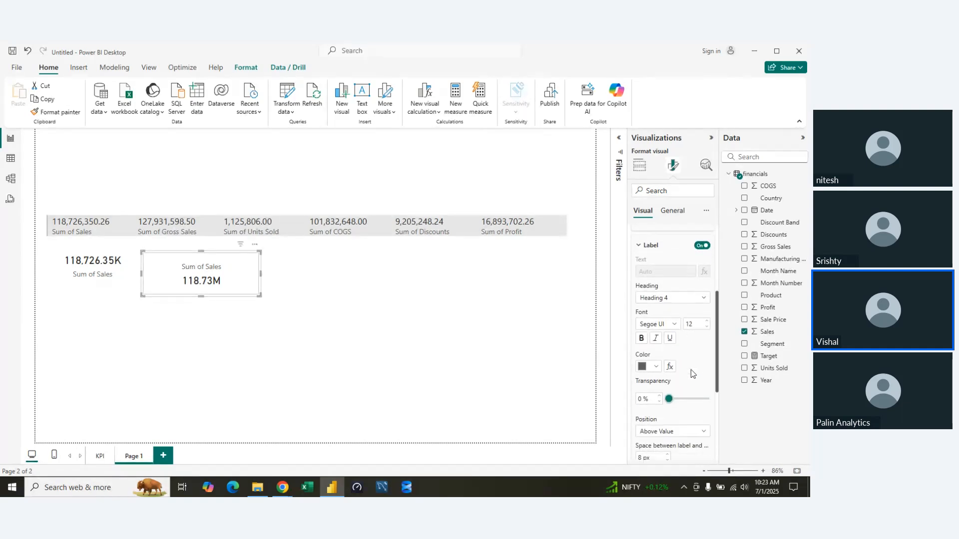
scroll(691, 374, "down", 4)
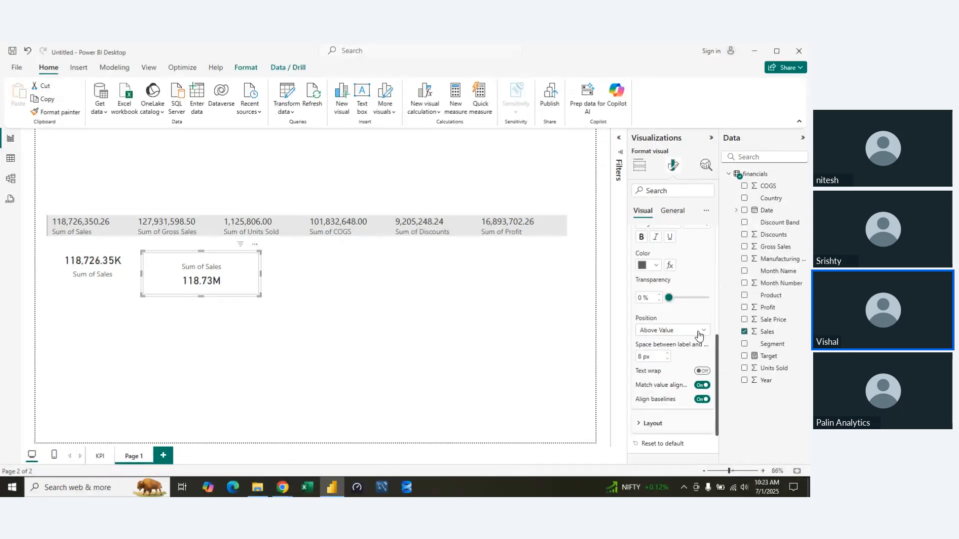
left_click(704, 330)
left_click(658, 360)
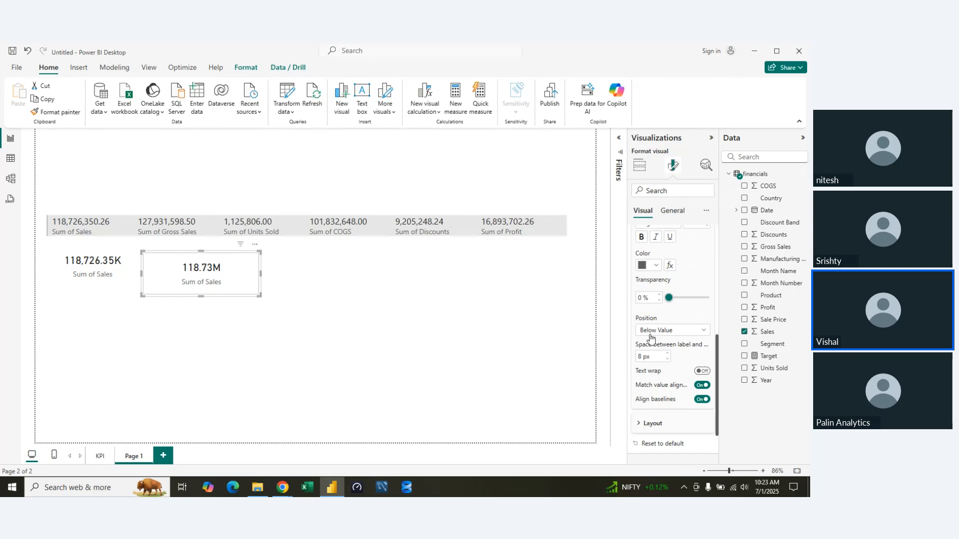
scroll(642, 300, "up", 4)
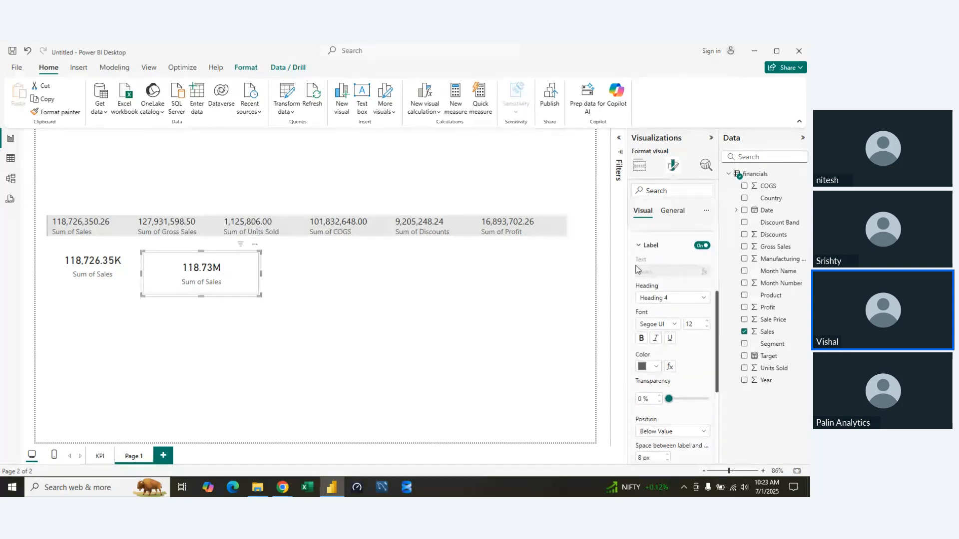
left_click(639, 246)
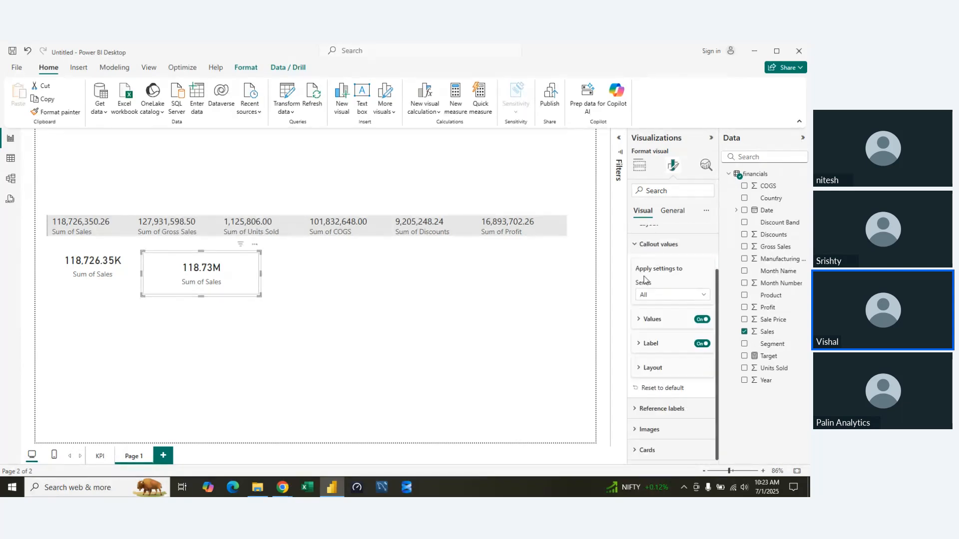
Examine the new card's callout layout options and its overall layout settings, including arrangement, style and card spacing.
left_click(641, 369)
scroll(686, 378, "down", 1)
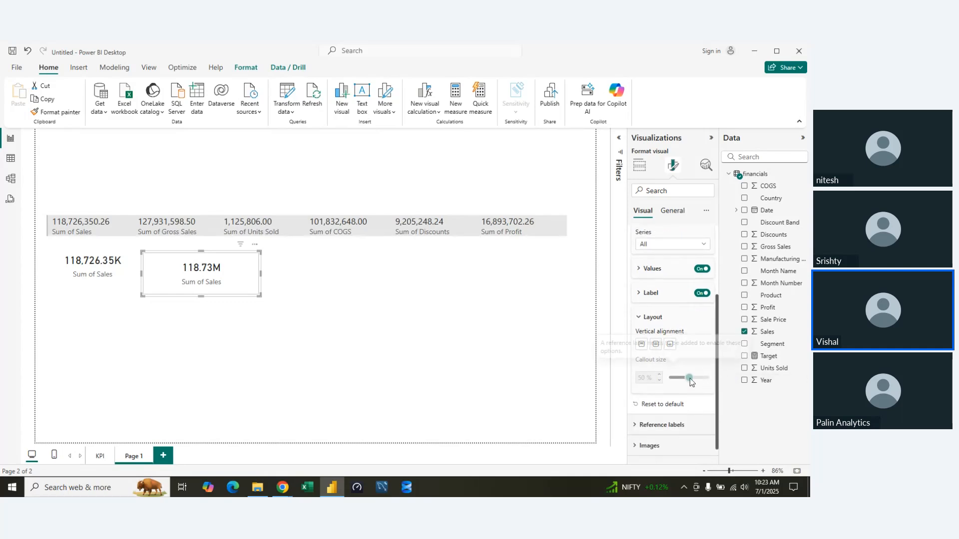
scroll(687, 375, "up", 1)
left_click(639, 368)
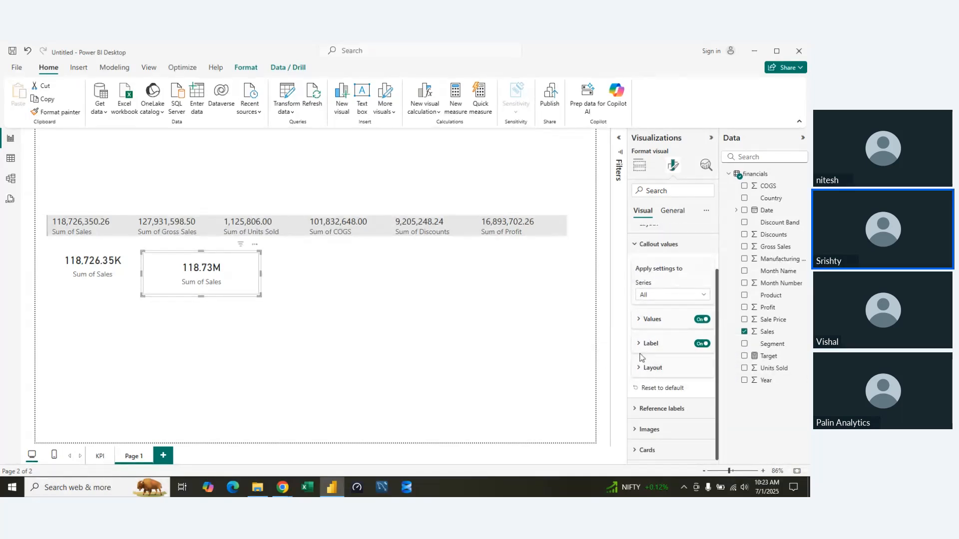
scroll(640, 330, "up", 1)
left_click(636, 299)
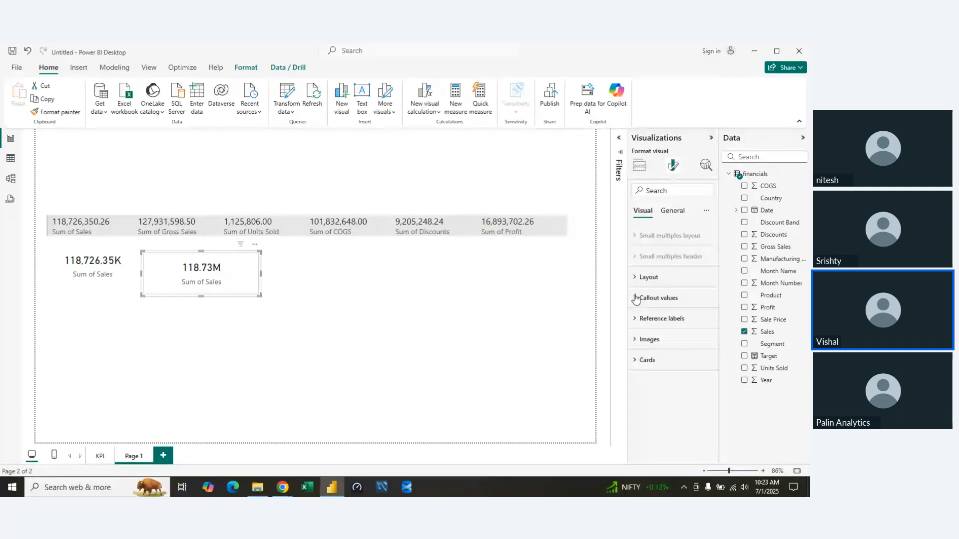
left_click(642, 277)
scroll(687, 385, "down", 3)
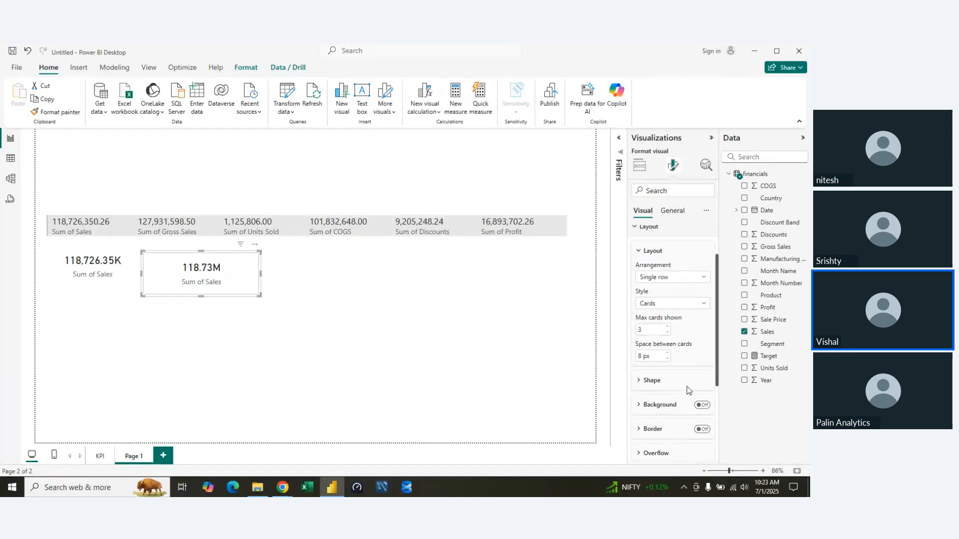
scroll(687, 386, "up", 3)
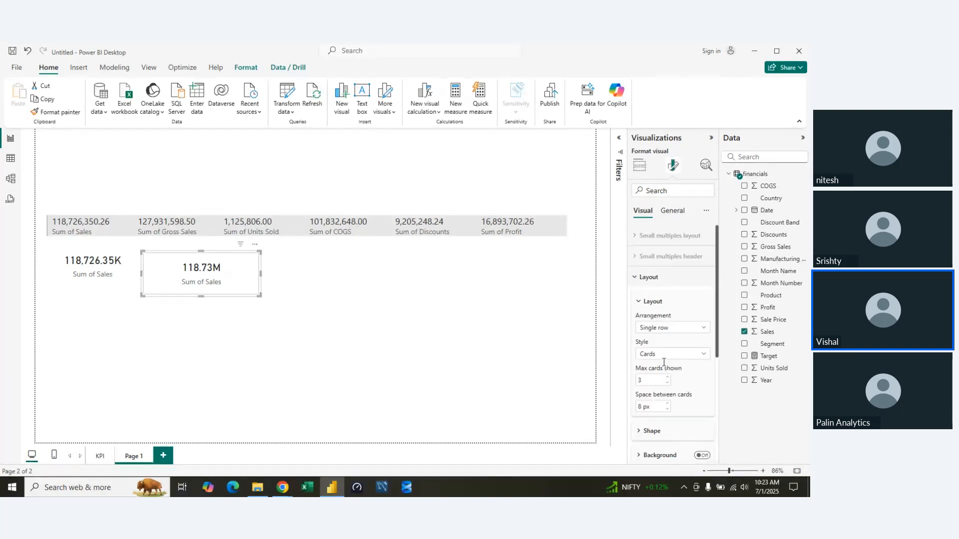
left_click(637, 301)
left_click(638, 301)
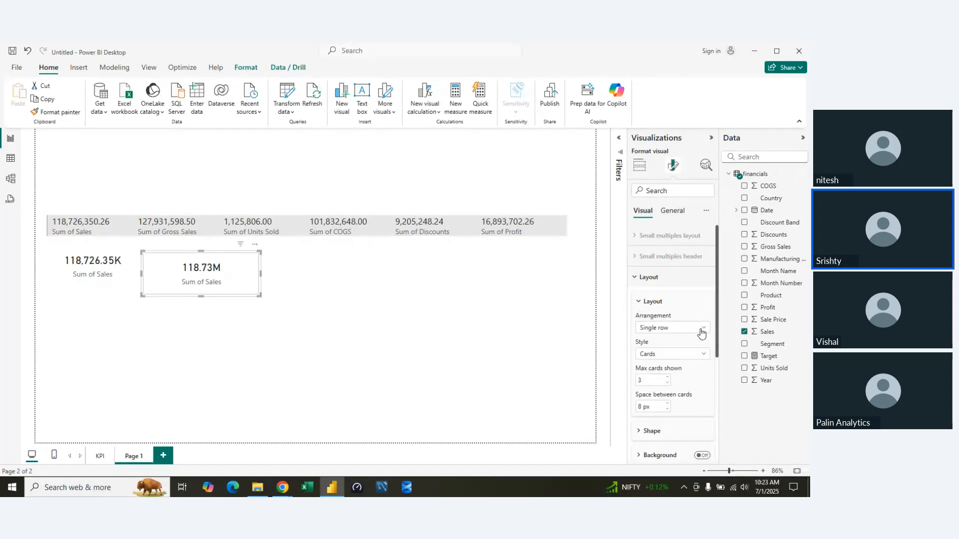
left_click(701, 328)
left_click(640, 303)
left_click(638, 277)
left_click(635, 280)
left_click(636, 280)
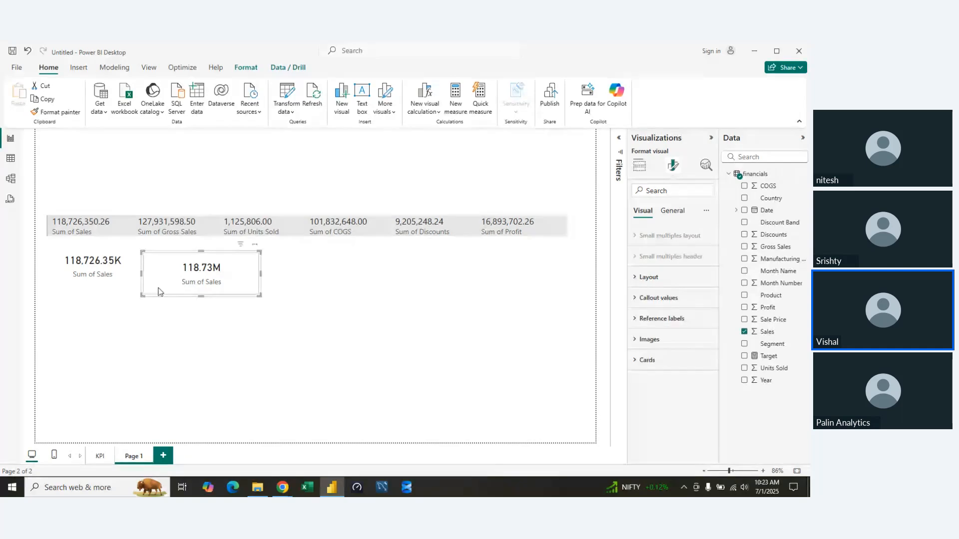
Examine the new card's image options and its card shape, padding, background and border settings.
left_click(640, 340)
left_click(639, 340)
left_click(636, 360)
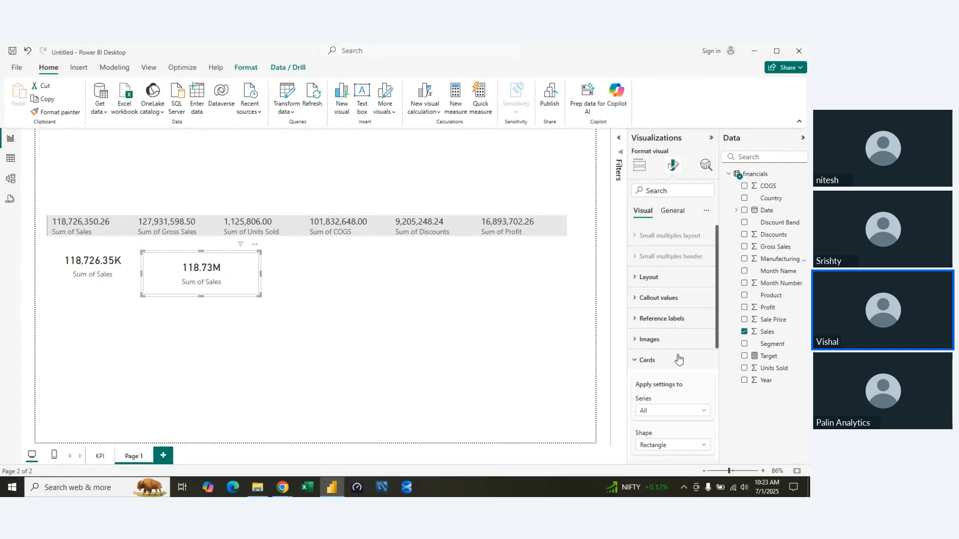
scroll(685, 355, "down", 3)
scroll(685, 356, "down", 2)
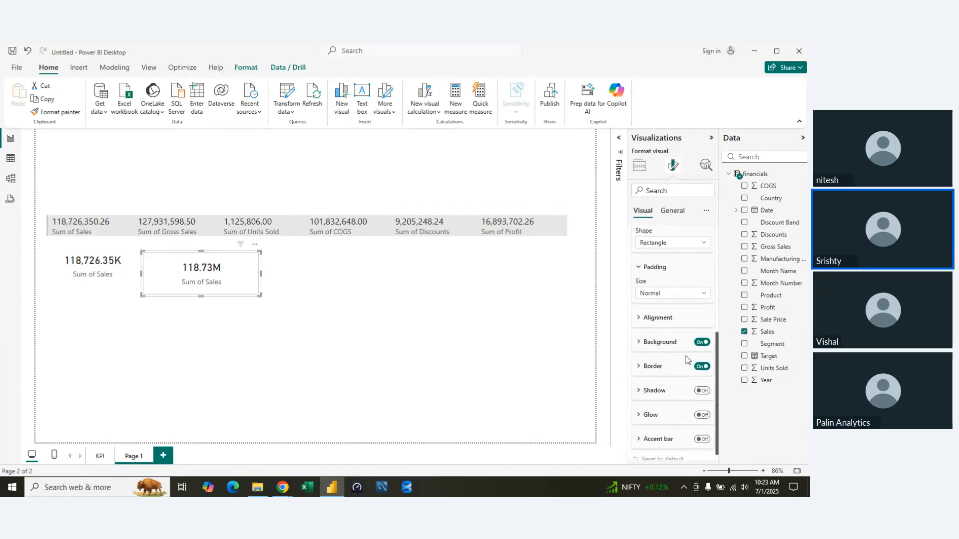
scroll(687, 359, "up", 5)
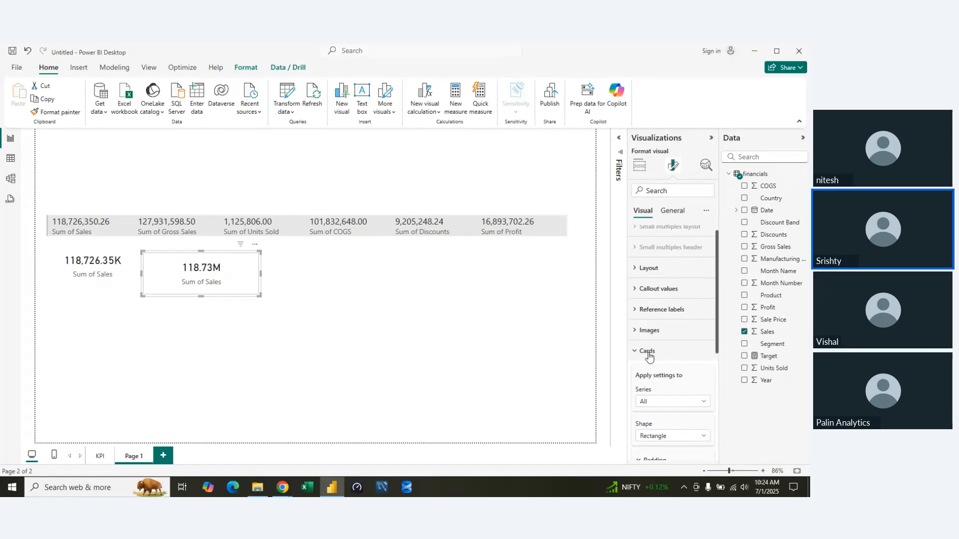
left_click(637, 358)
Set the new card's Sum of Sales data format to Currency and return to the visual-specific formatting options.
left_click(677, 213)
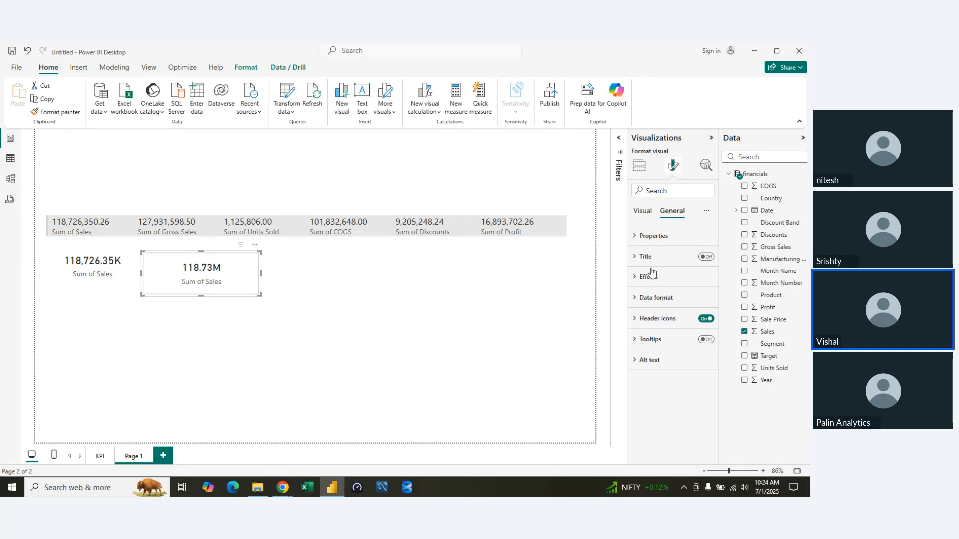
left_click(633, 300)
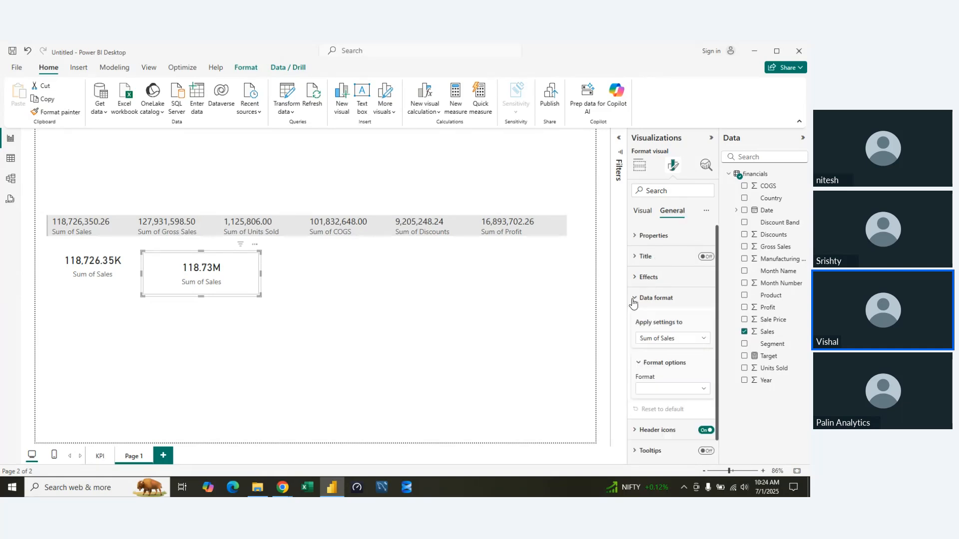
left_click(703, 389)
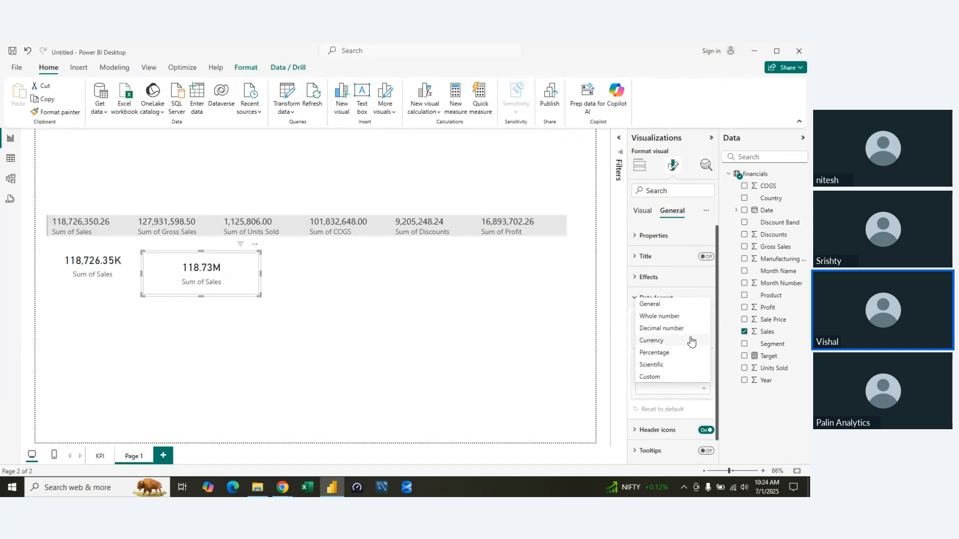
left_click(644, 394)
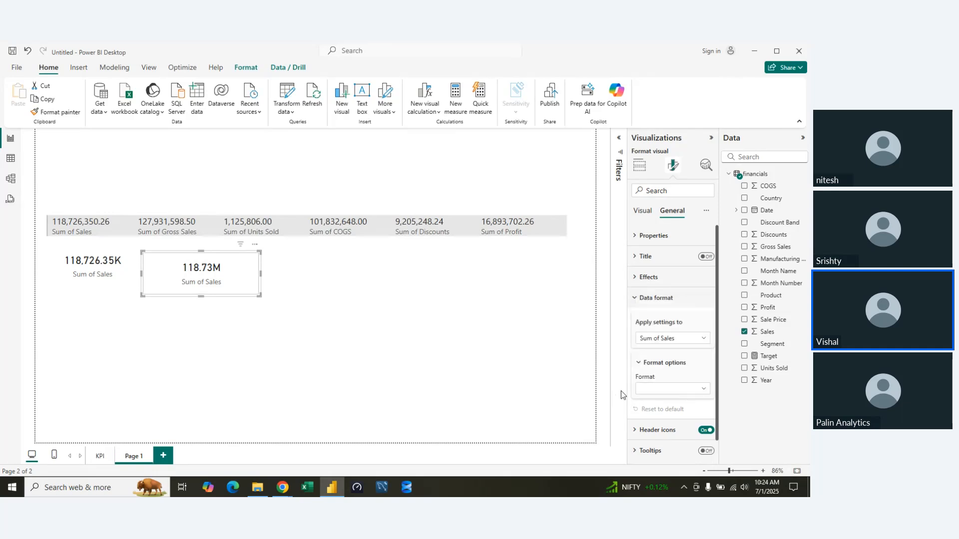
left_click(704, 389)
left_click(651, 341)
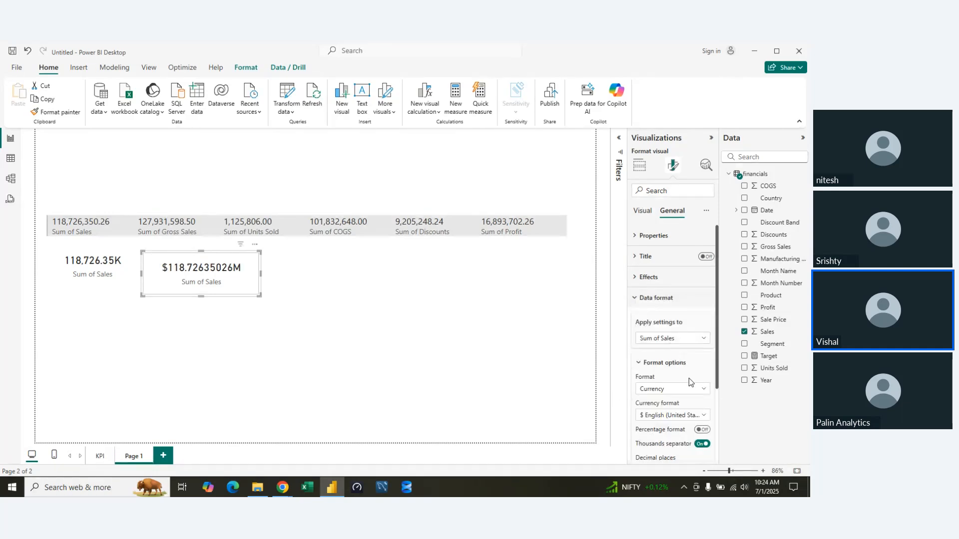
left_click(703, 339)
left_click(703, 339)
left_click(634, 299)
left_click(641, 212)
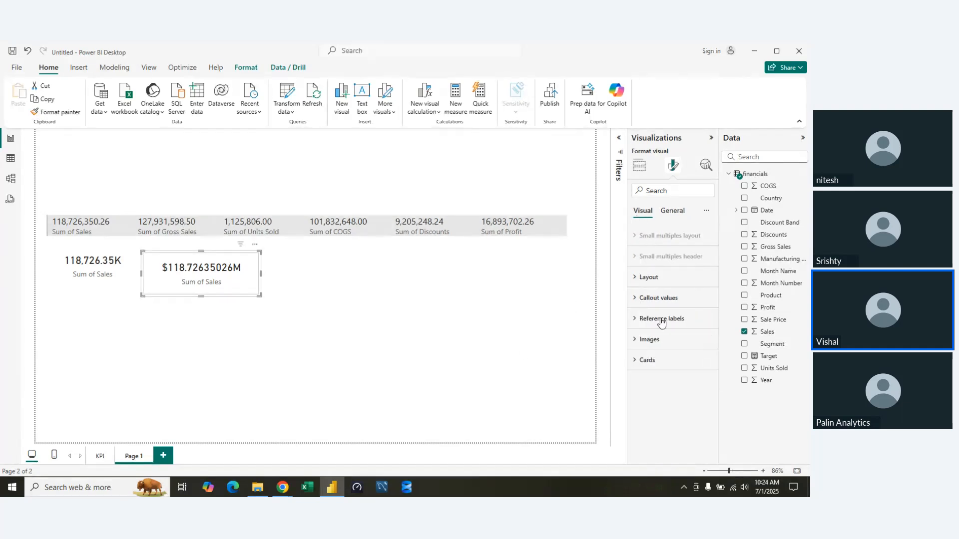
Apply the new card's callout value settings to the Sum of Sales series and set its display units to Thousands.
left_click(633, 298)
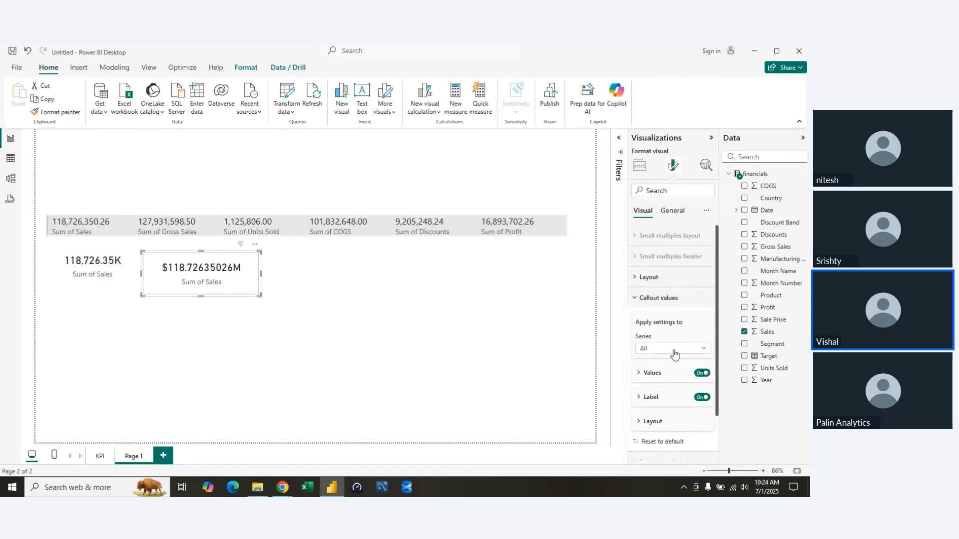
left_click(704, 348)
left_click(703, 349)
left_click(664, 349)
left_click(649, 373)
left_click(638, 373)
scroll(685, 385, "down", 3)
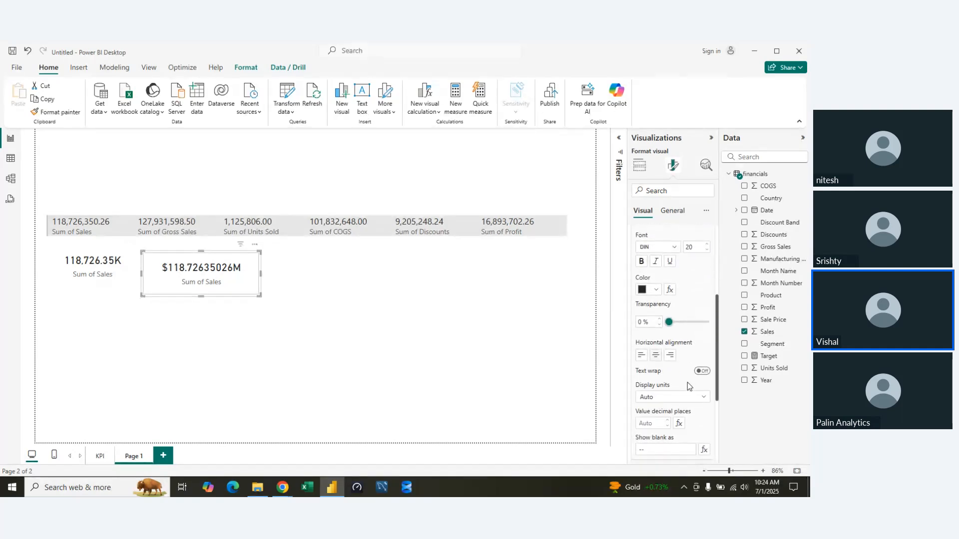
scroll(687, 385, "down", 2)
left_click(694, 346)
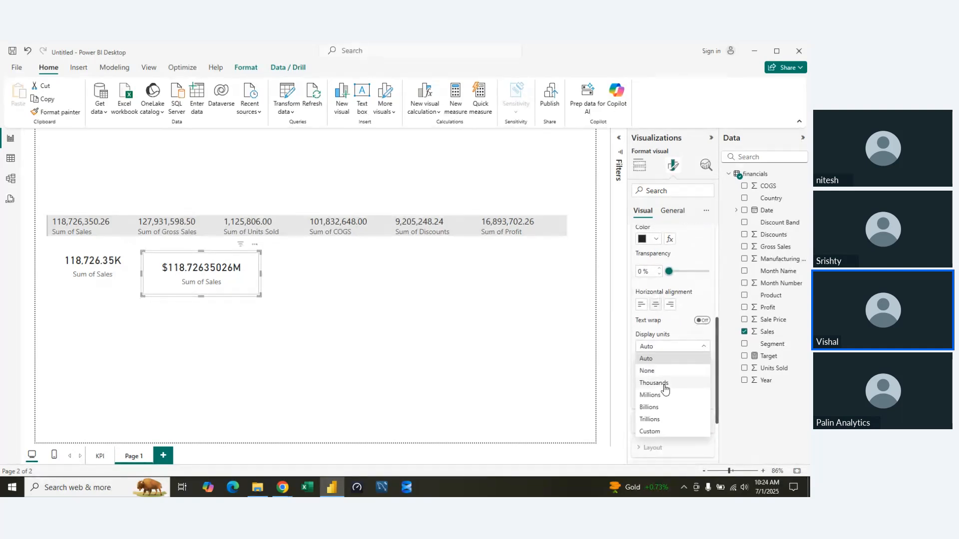
left_click(665, 388)
scroll(662, 291, "up", 3)
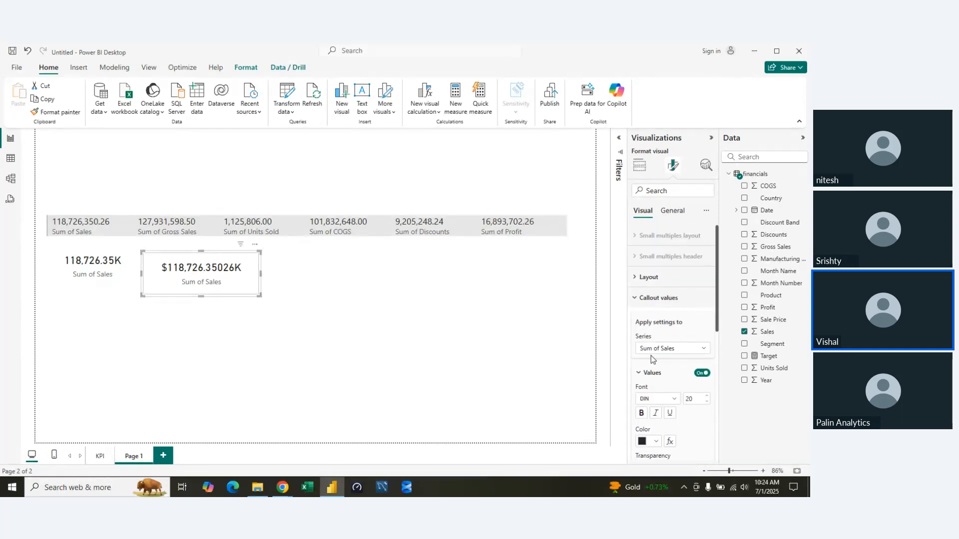
left_click(639, 374)
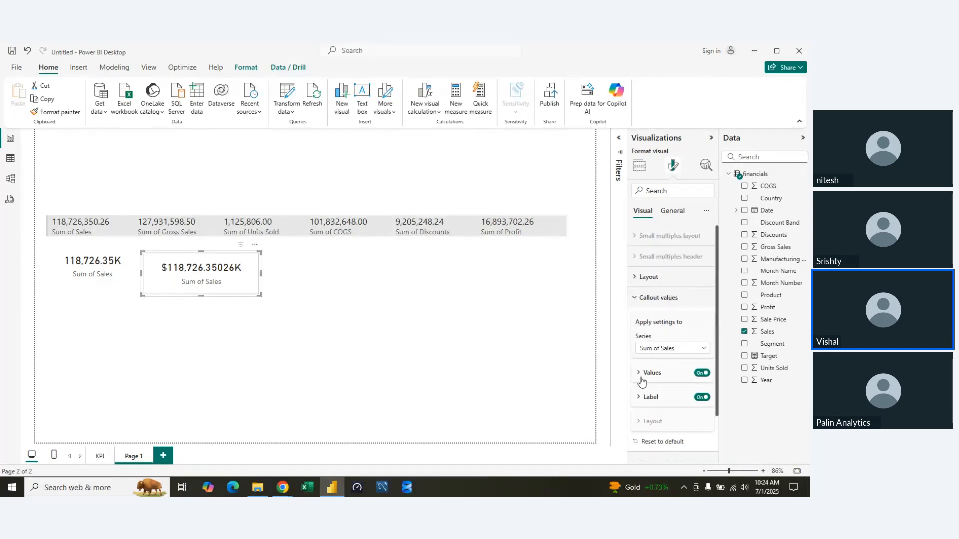
left_click(635, 297)
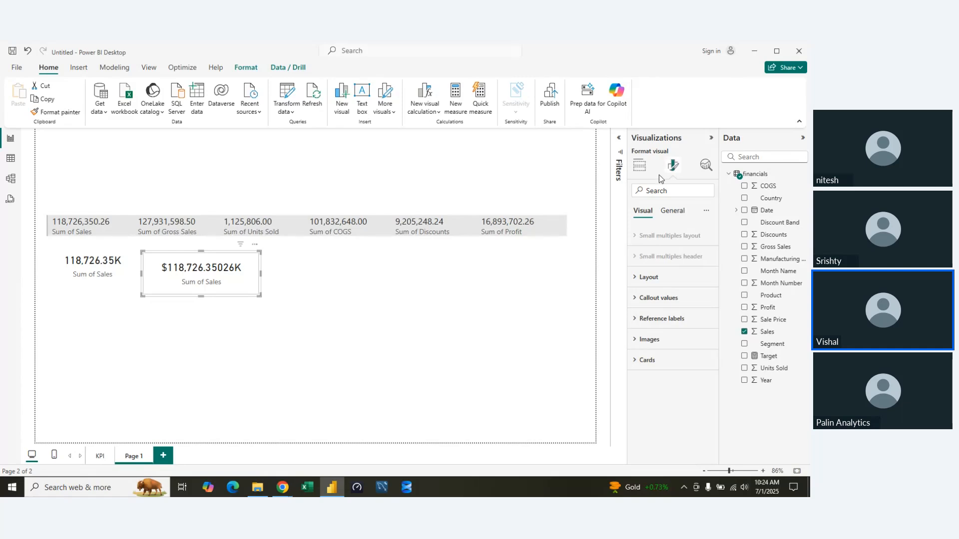
Try the Grid and Single column arrangements for the new card's layout and return it to Single row.
left_click(646, 278)
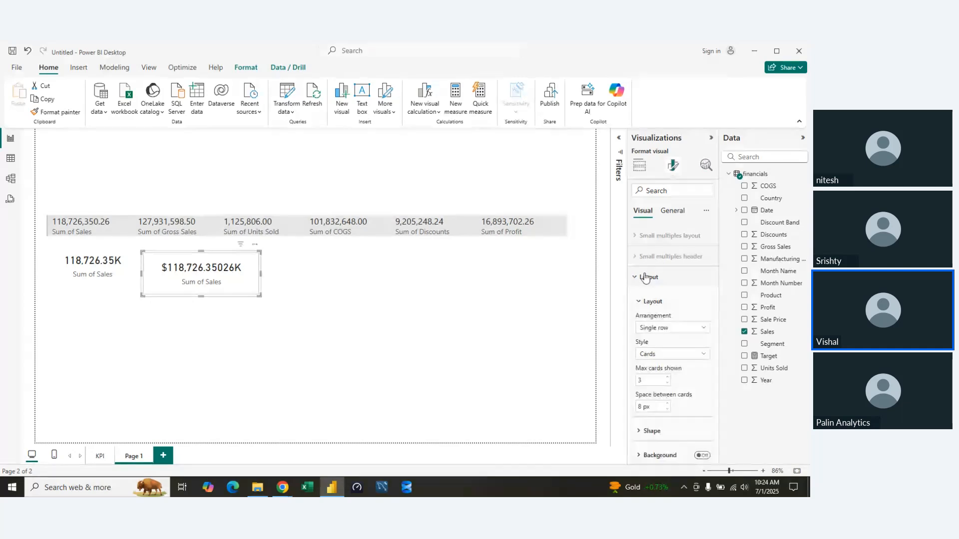
left_click(683, 328)
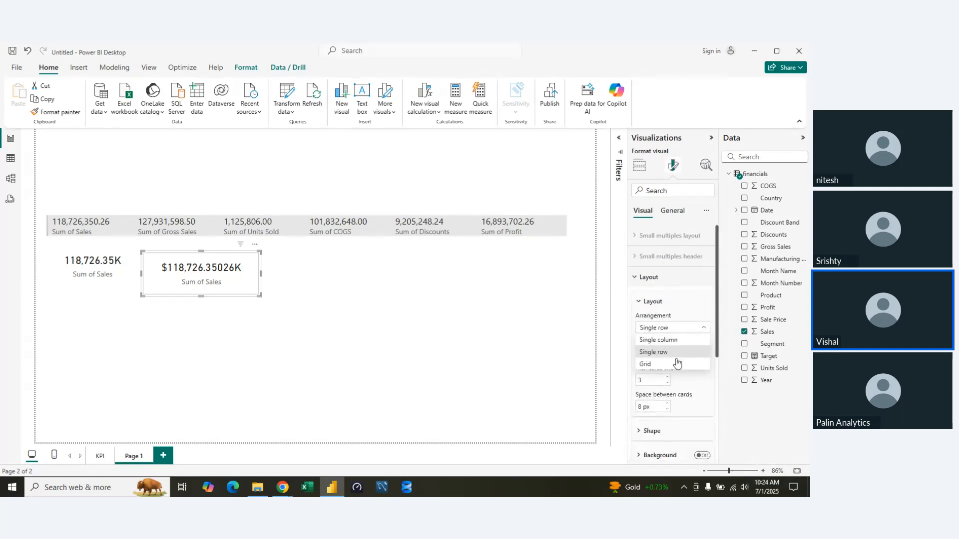
left_click(677, 364)
left_click(693, 336)
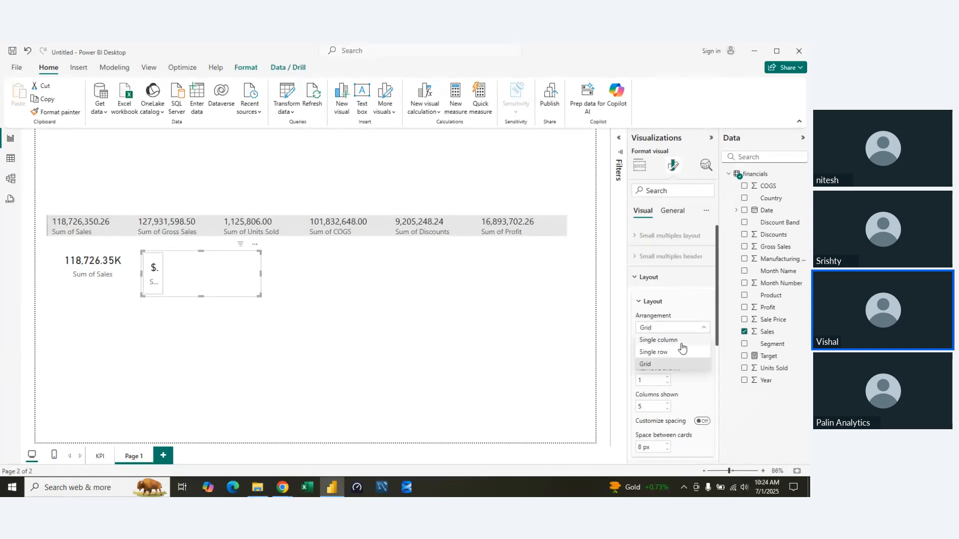
left_click(680, 341)
left_click(694, 333)
left_click(684, 352)
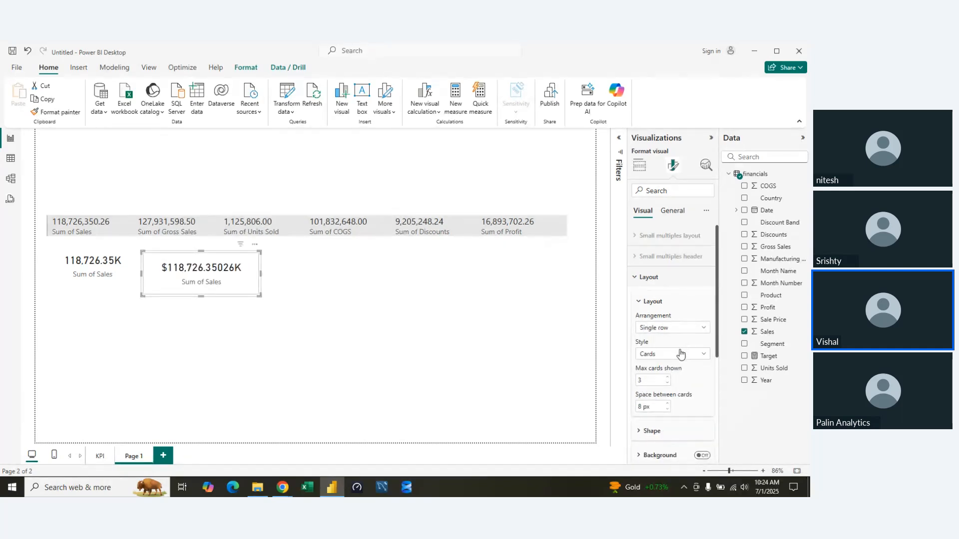
Try the Table style for the new card's layout and return it to Cards.
left_click(693, 357)
left_click(660, 380)
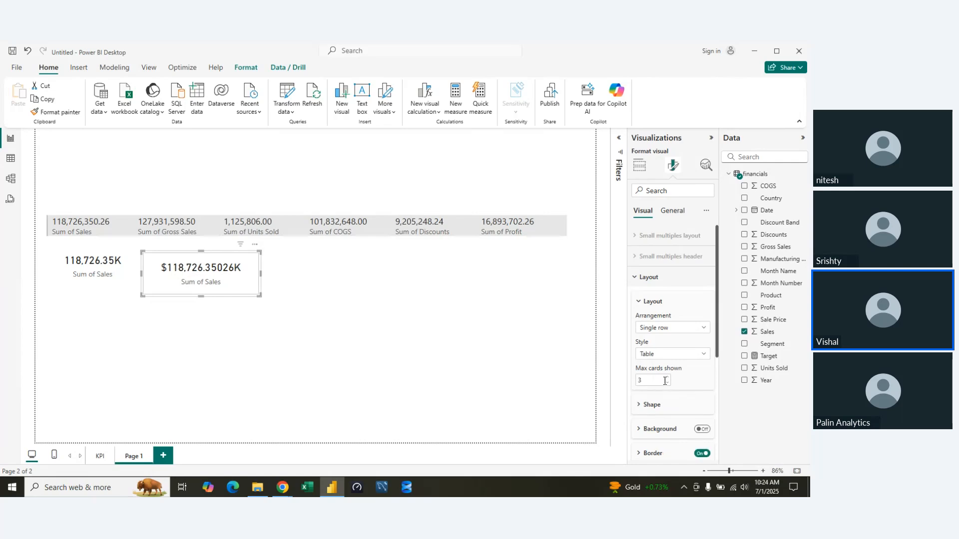
left_click(706, 355)
left_click(686, 365)
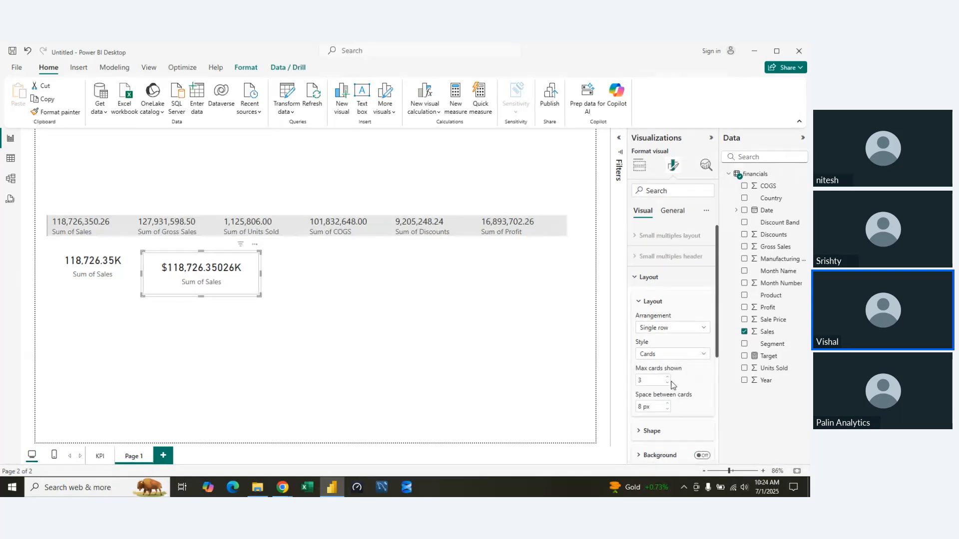
scroll(672, 412, "down", 2)
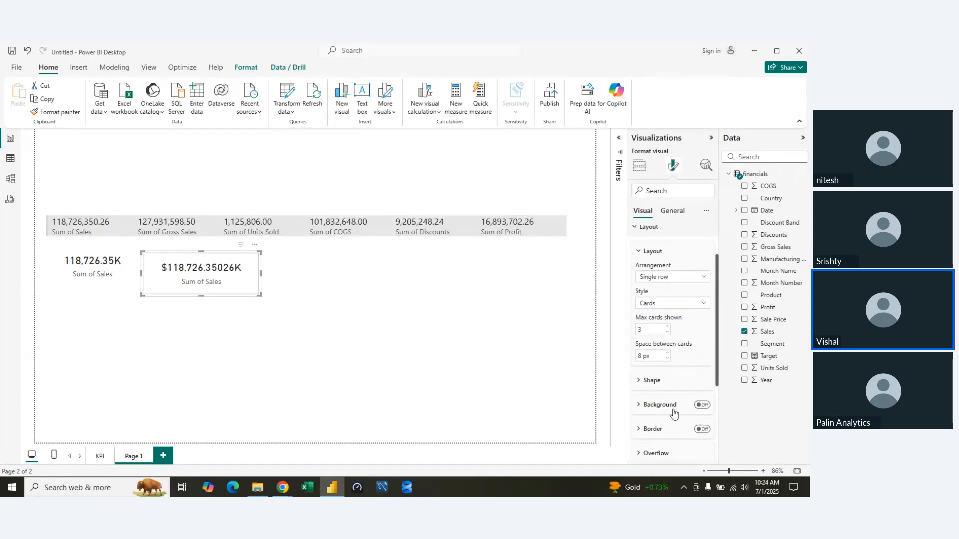
left_click(640, 251)
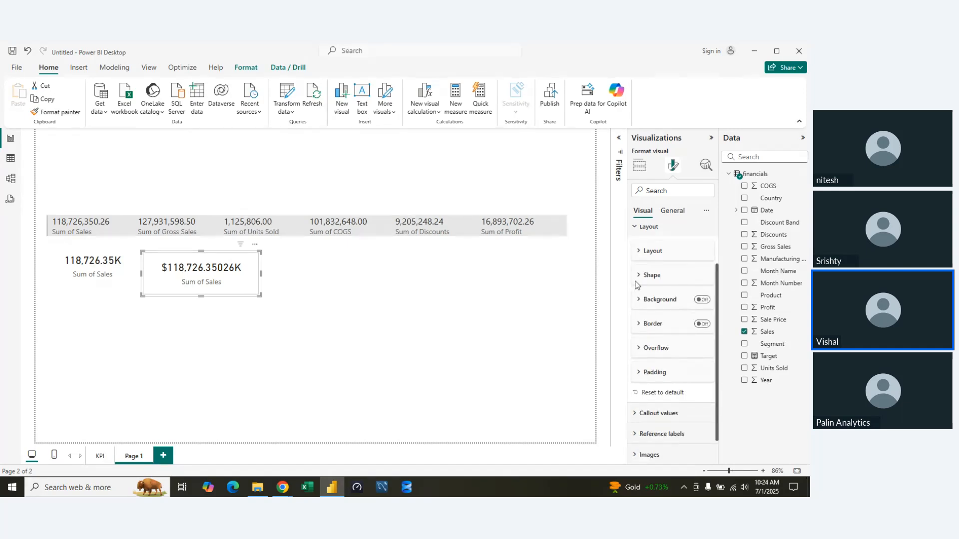
Round the card layout's corners by 15 px, and try custom corners of 21 px at top left and 22 px at top right.
left_click(639, 273)
left_click_drag(665, 324, 682, 326)
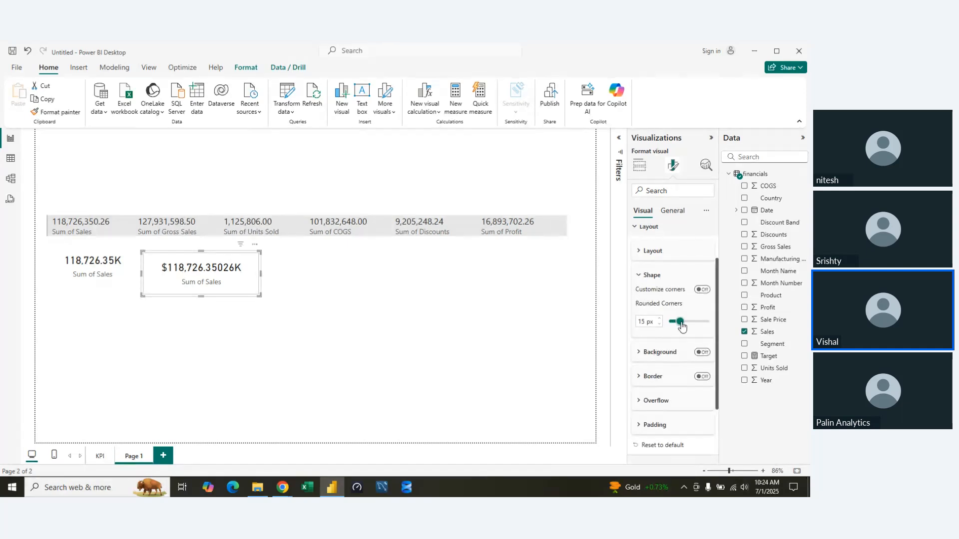
left_click(702, 291)
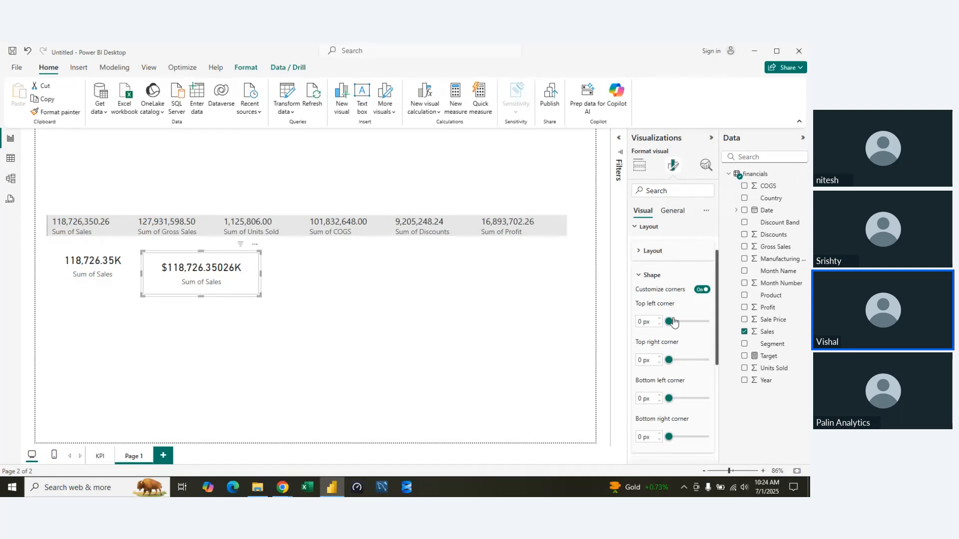
left_click_drag(673, 324, 687, 324)
left_click_drag(669, 364, 688, 364)
left_click(645, 278)
left_click(487, 314)
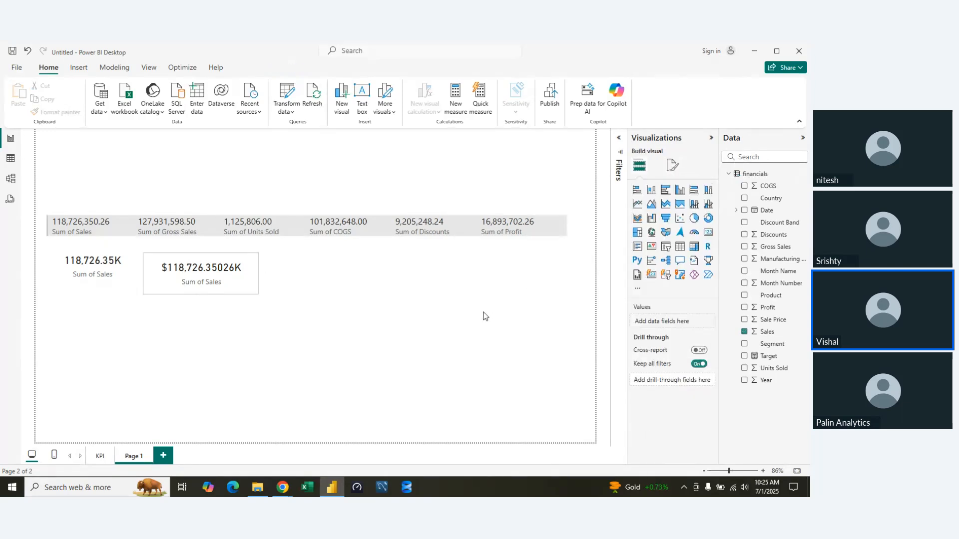
left_click(257, 276)
left_click(516, 327)
Turn off custom corners in the new card's layout shape and set the rounded corners to 33 px.
left_click(217, 284)
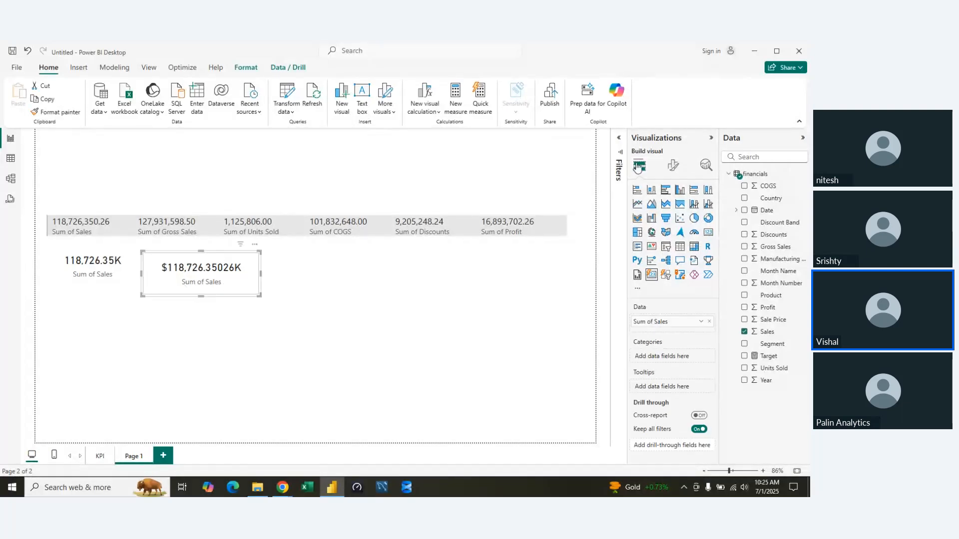
left_click(674, 166)
left_click(644, 277)
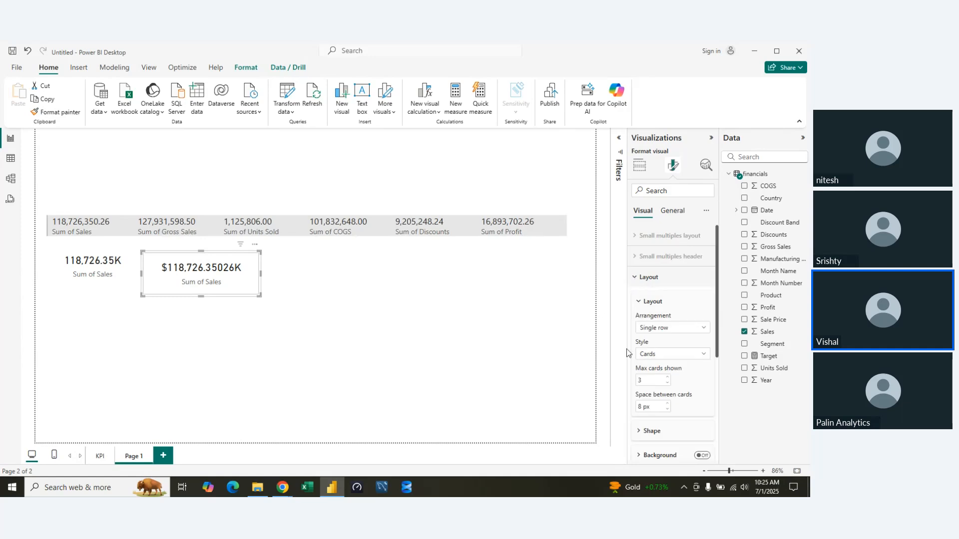
scroll(636, 344, "down", 2)
left_click(644, 332)
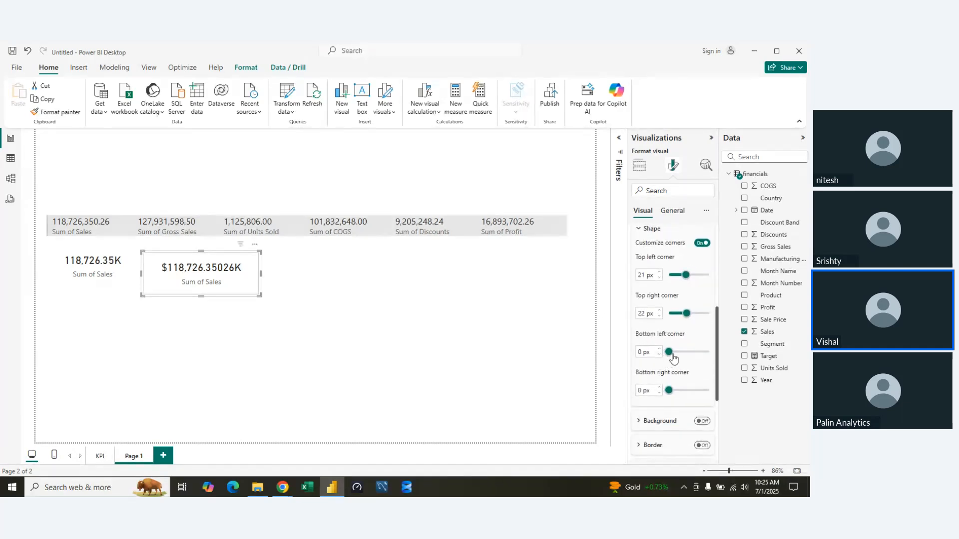
left_click(704, 243)
left_click_drag(679, 275, 695, 275)
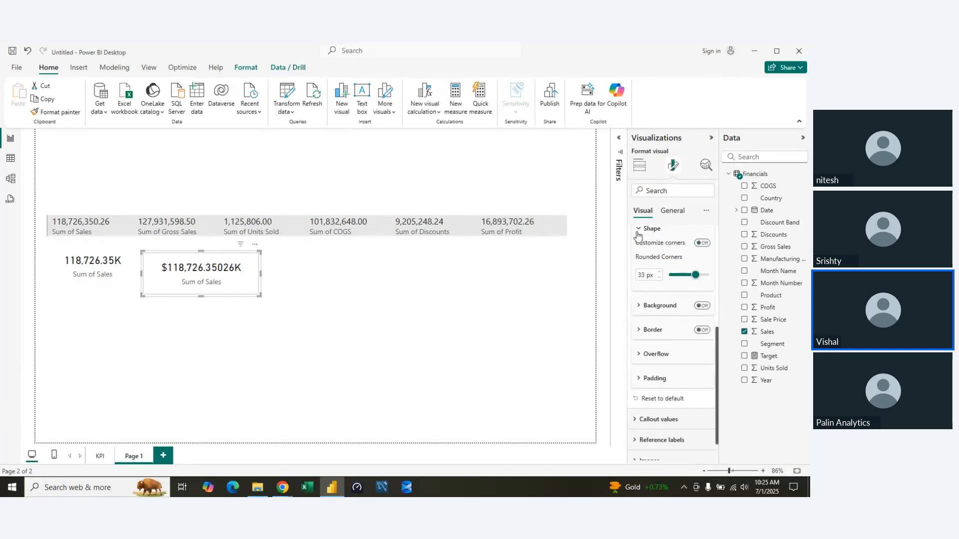
left_click(399, 333)
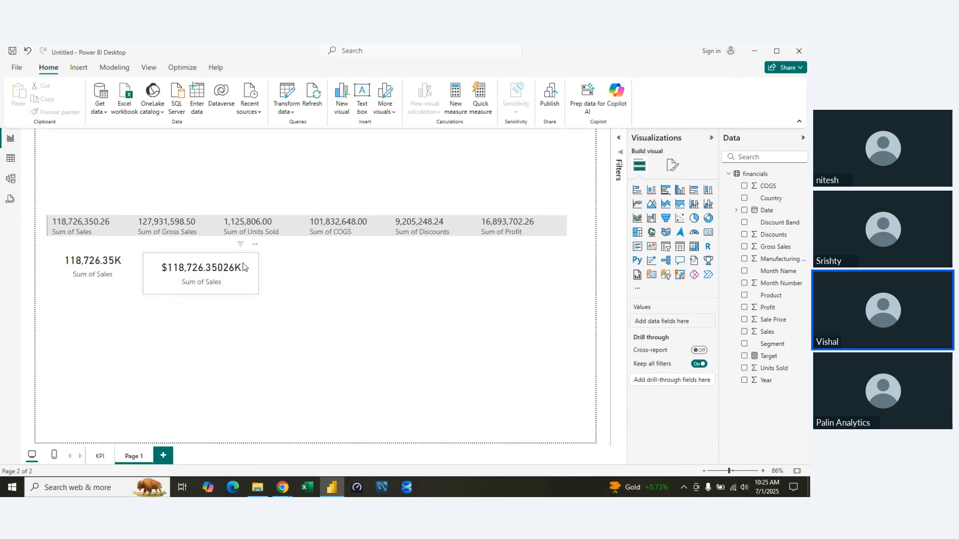
Enable the new card's layout background and set its color to light gray.
left_click(225, 275)
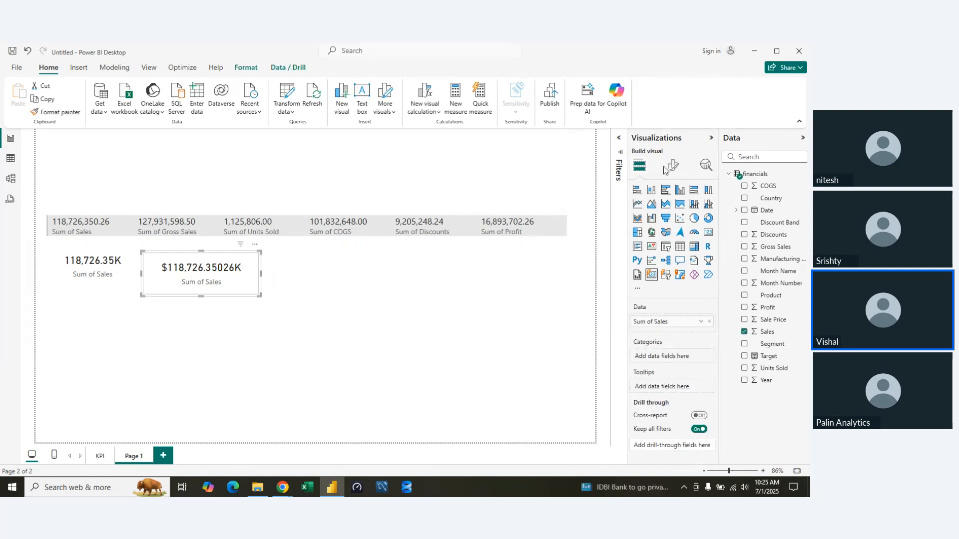
left_click(665, 168)
left_click(634, 279)
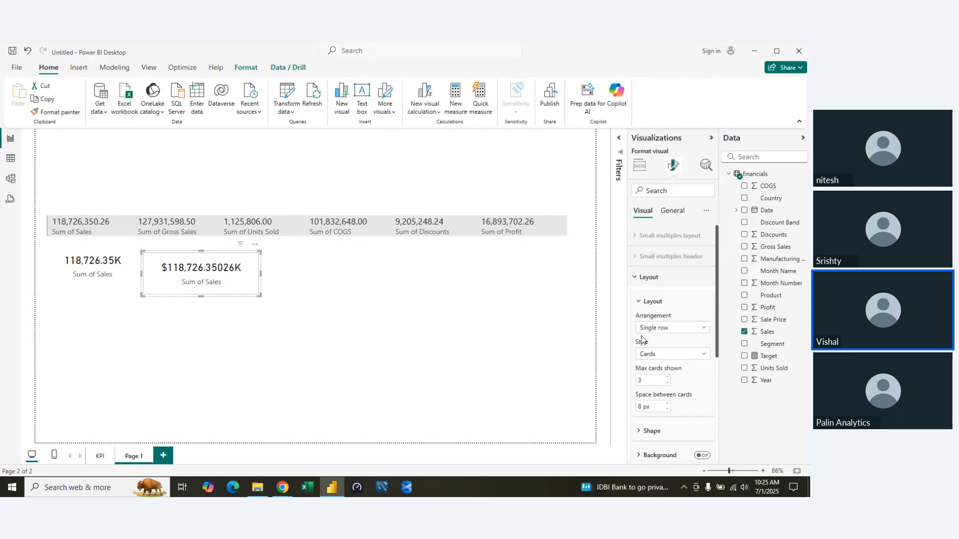
left_click(637, 302)
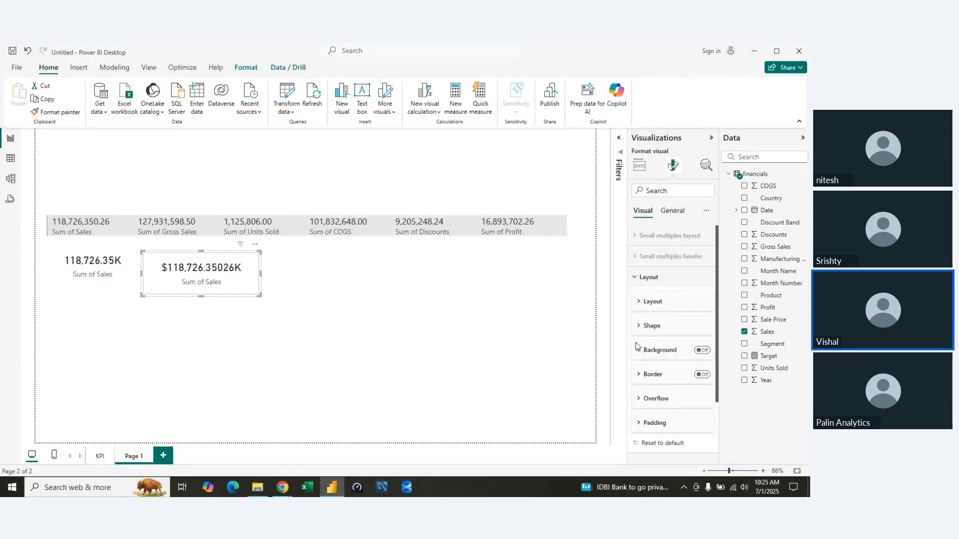
left_click(701, 350)
left_click(639, 353)
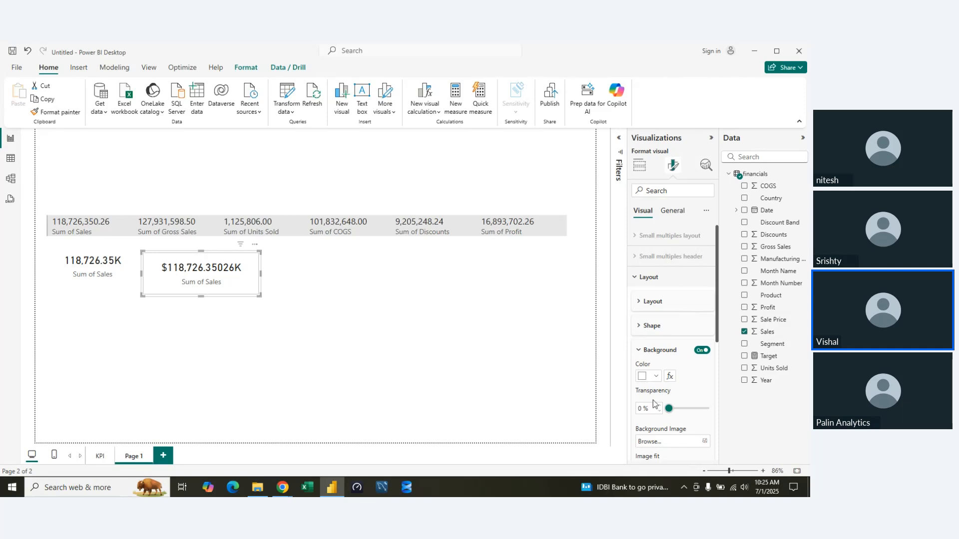
mouse_move(669, 411)
left_mouse_down()
mouse_move(682, 411)
mouse_move(667, 409)
left_mouse_up()
left_click(657, 377)
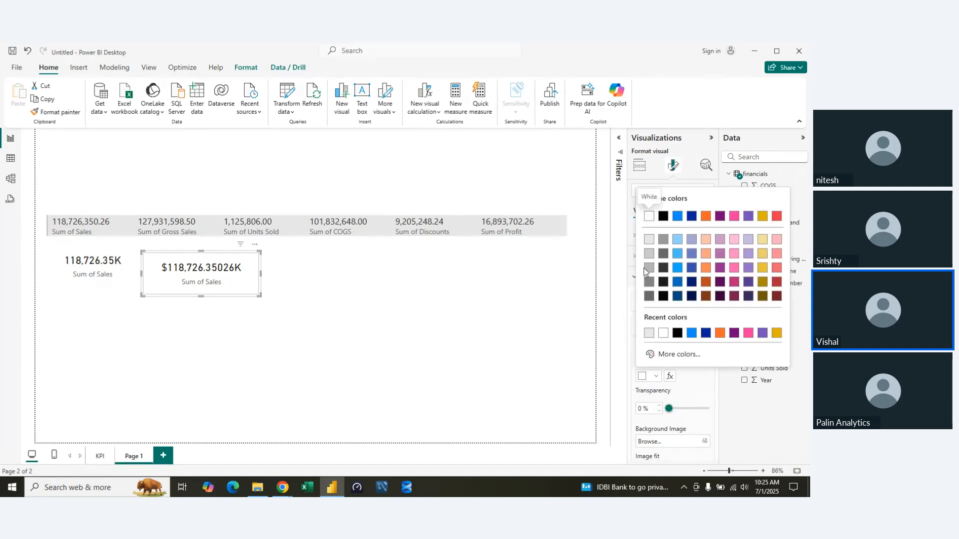
left_click(646, 244)
left_click(643, 350)
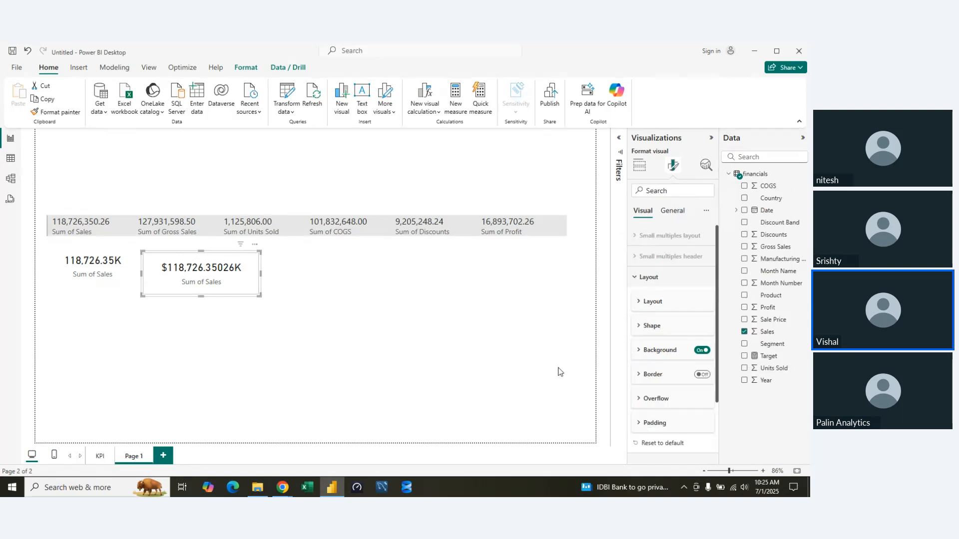
left_click(537, 359)
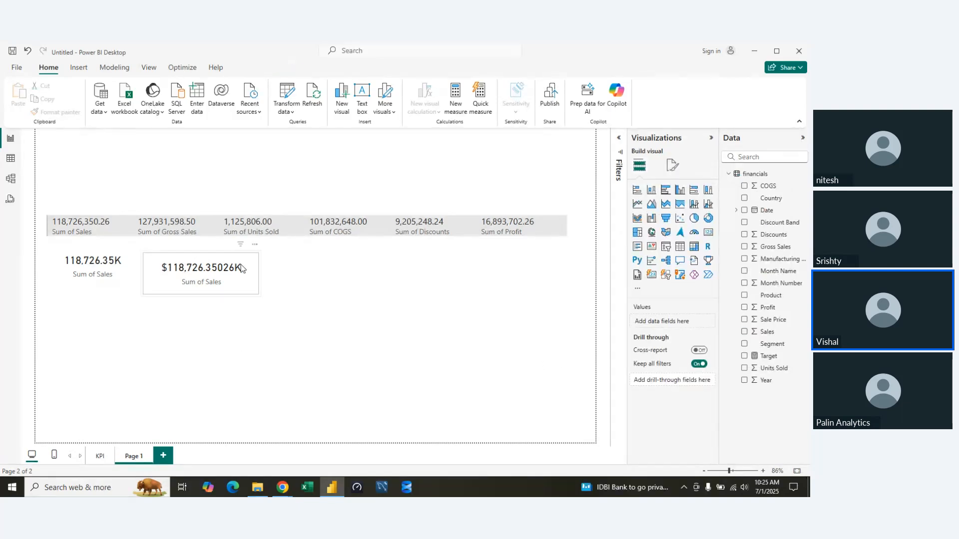
Enable the border in the new card's layout settings.
left_click(258, 278)
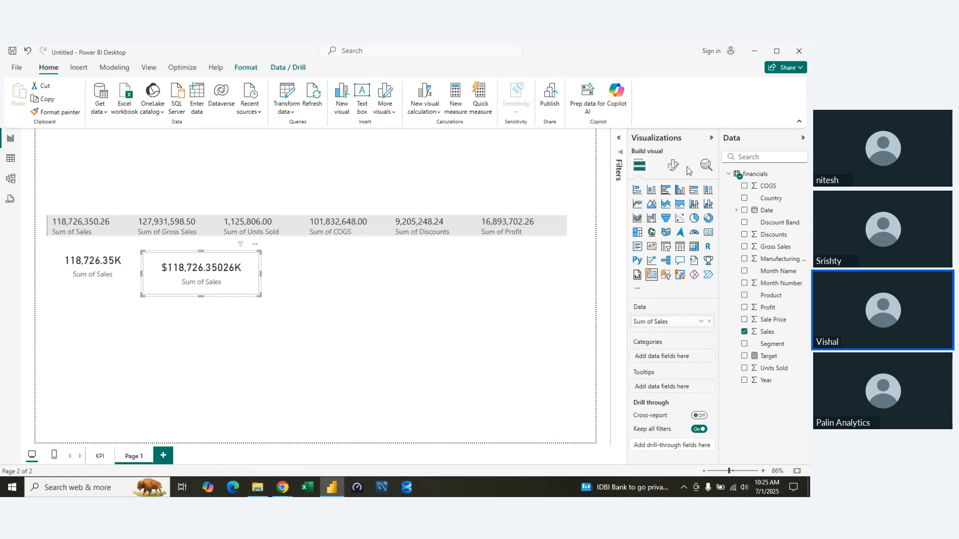
left_click(673, 166)
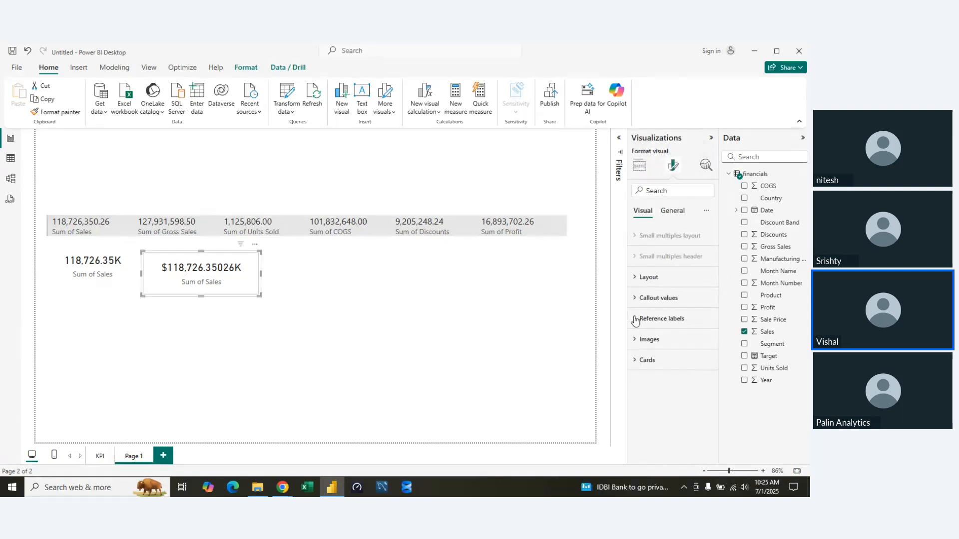
left_click(634, 277)
scroll(649, 392, "down", 5)
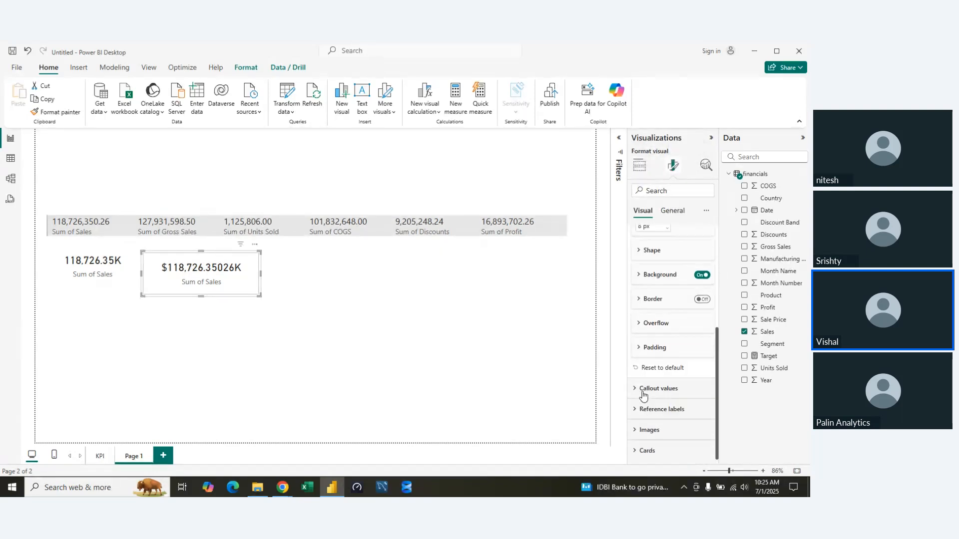
left_click(701, 299)
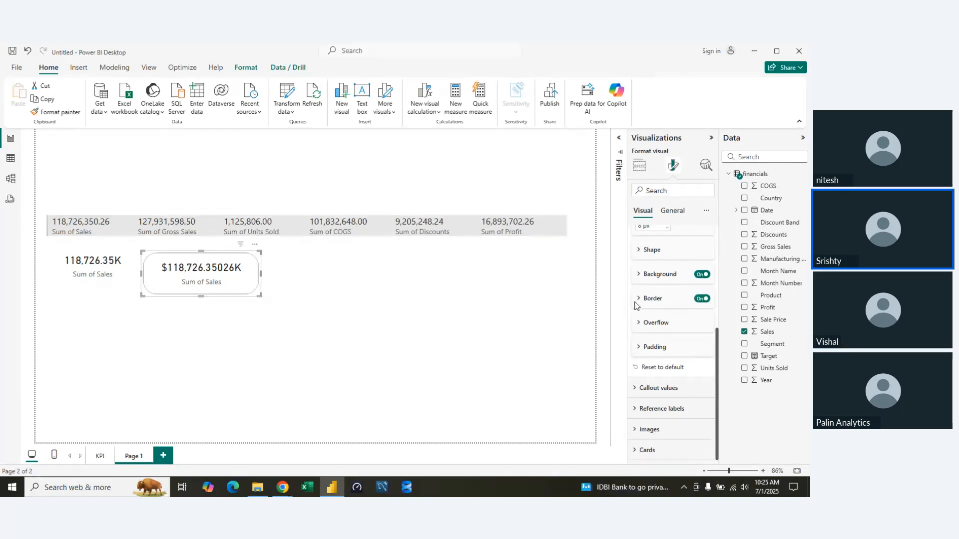
Try a black color for the new card's layout background, and set it back to light gray.
left_click(638, 275)
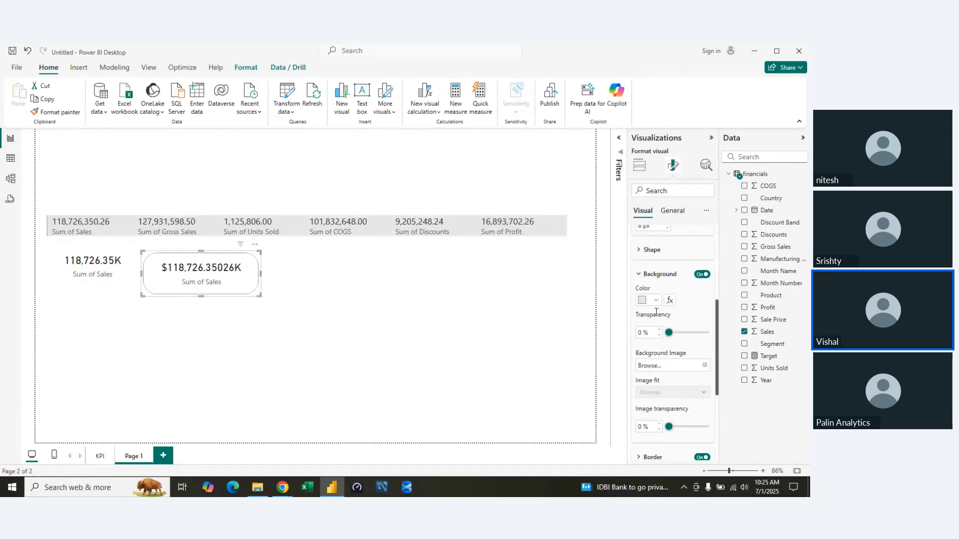
left_click(656, 301)
left_click(663, 206)
left_click(657, 301)
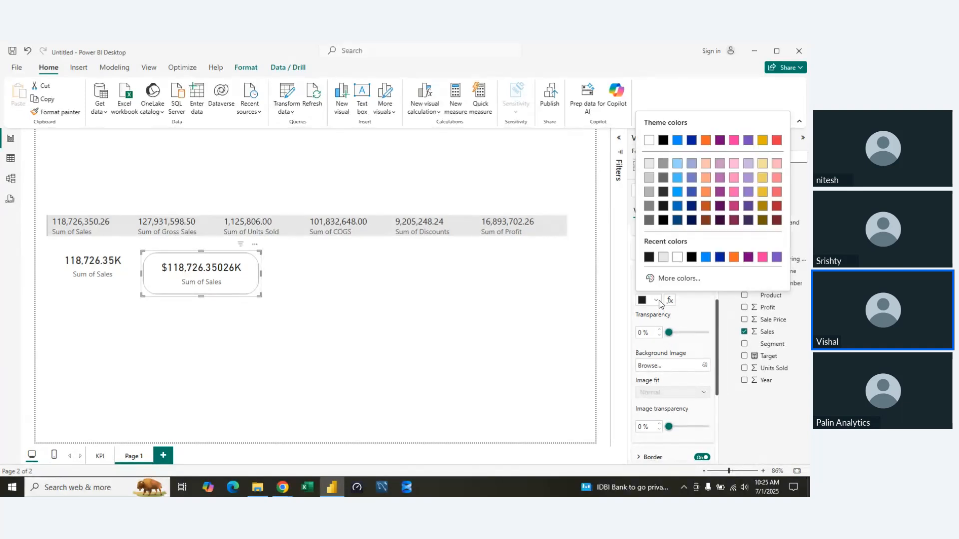
left_click(649, 163)
Set the layout background to 20% transparency and dark blue, toggle it off and on, and deselect the card.
left_click_drag(668, 333, 678, 335)
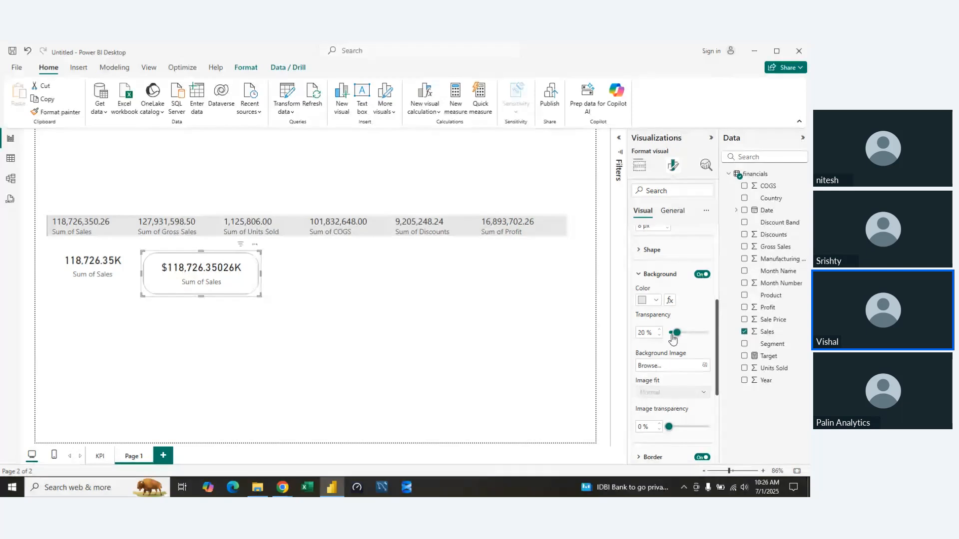
left_click(656, 300)
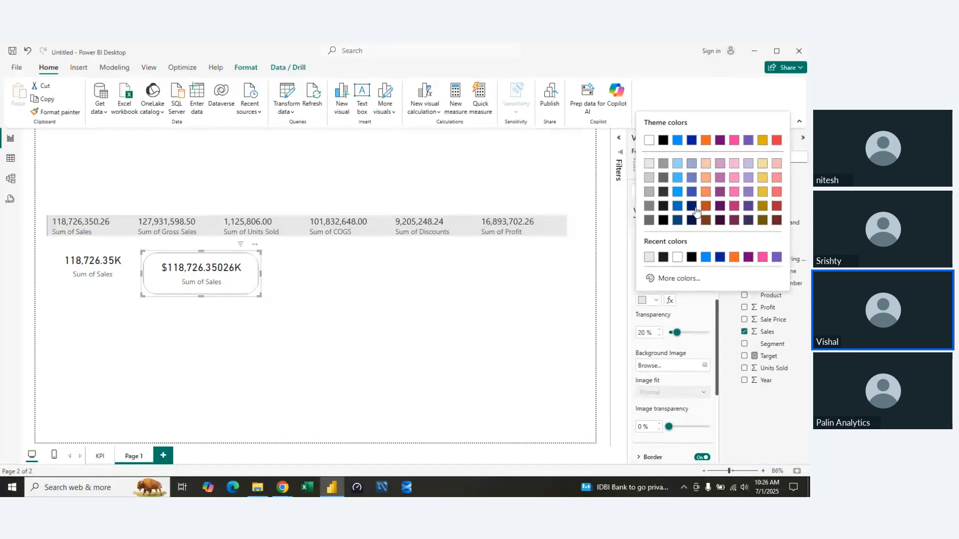
left_click(691, 206)
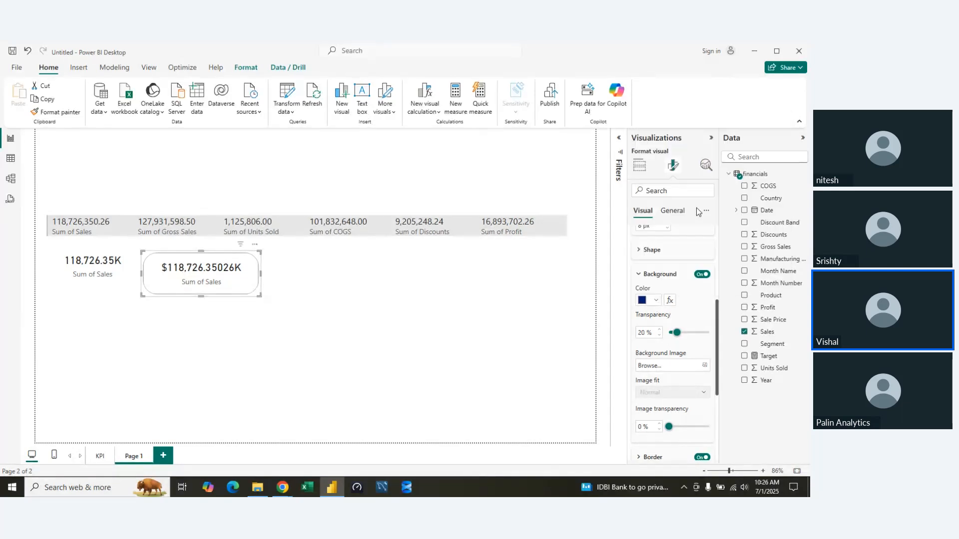
left_click(704, 275)
left_click(704, 275)
left_click(645, 274)
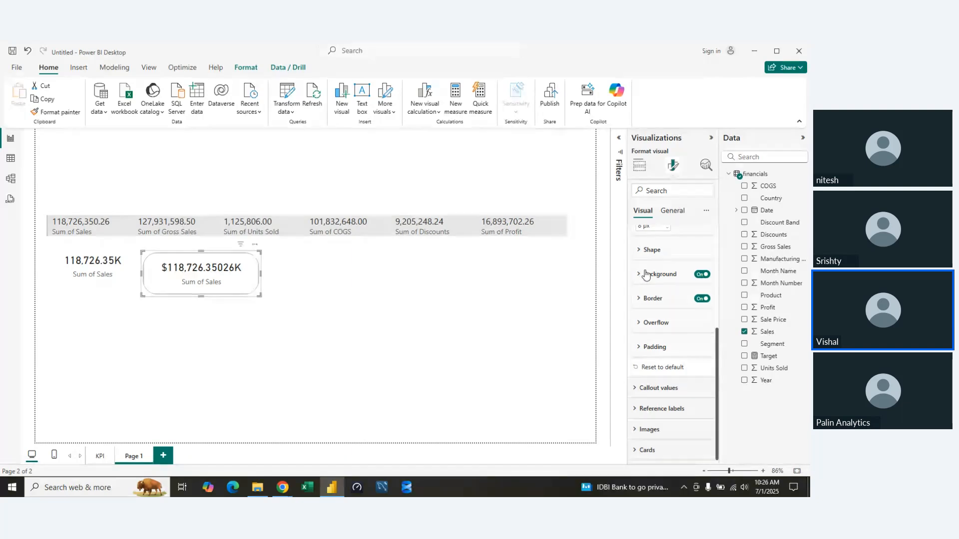
scroll(648, 274, "up", 2)
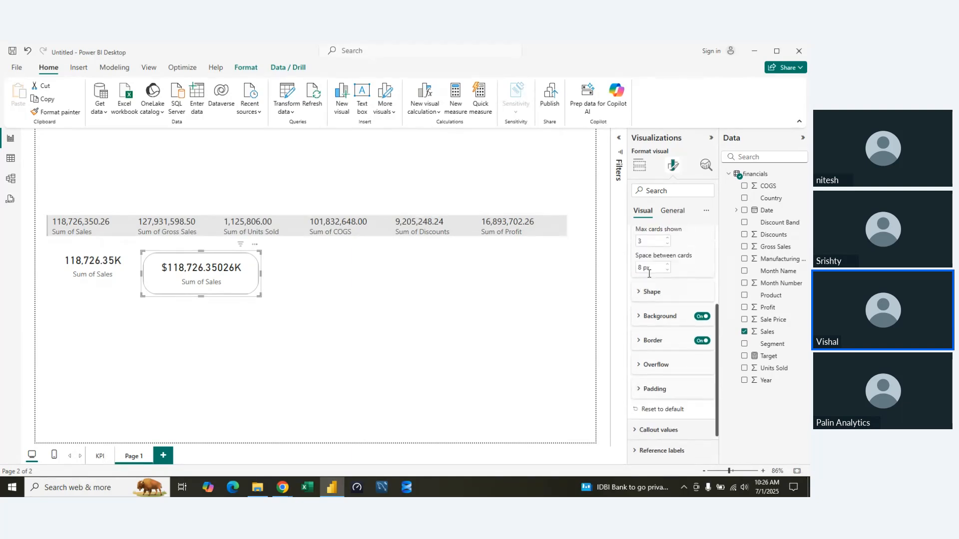
scroll(649, 274, "up", 4)
left_click(641, 278)
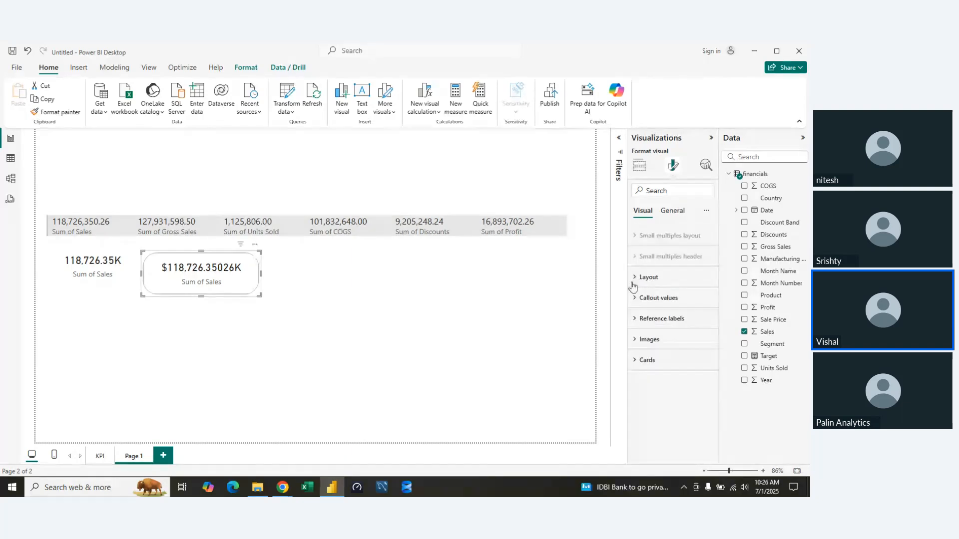
left_click(277, 283)
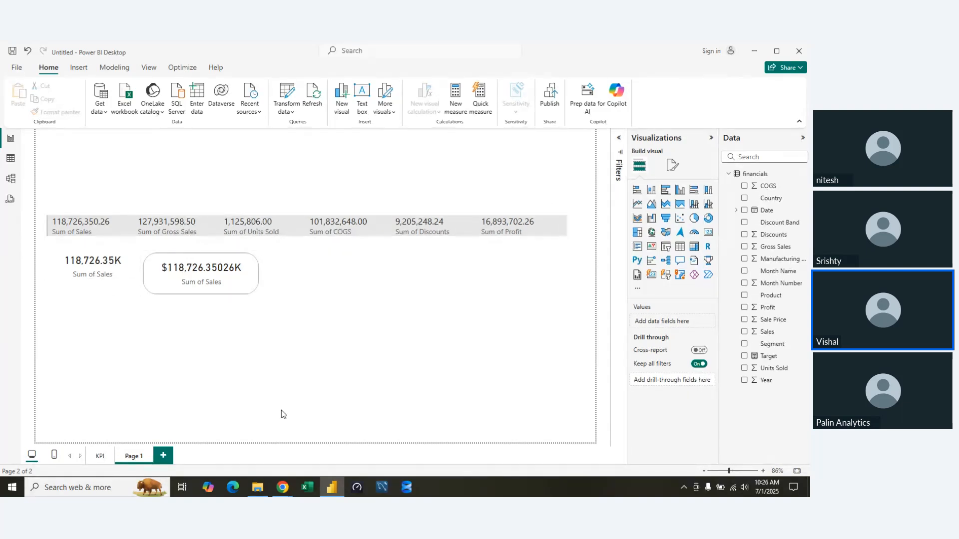
Rename the report page Page 1 as "Card KPI".
double_click(140, 456)
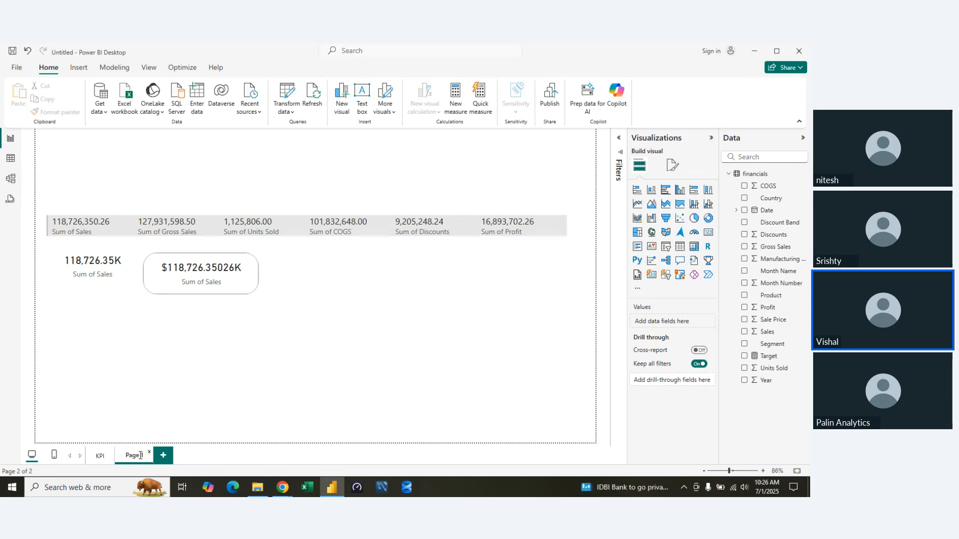
key("BackSpace")
key("BackSpace")
key("BackSpace")
key("BackSpace")
key("BackSpace")
type("KPI")
key("BackSpace")
key("BackSpace")
key("BackSpace")
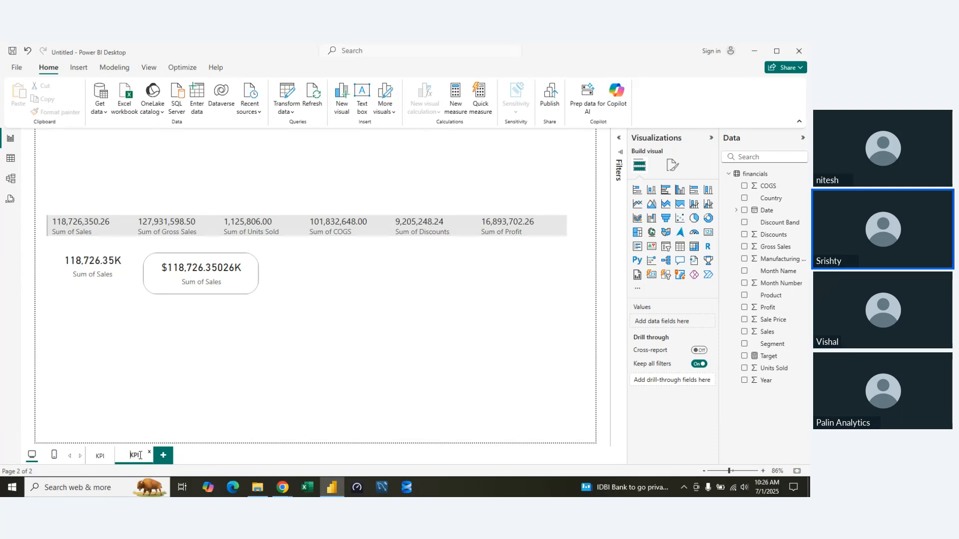
type("Card")
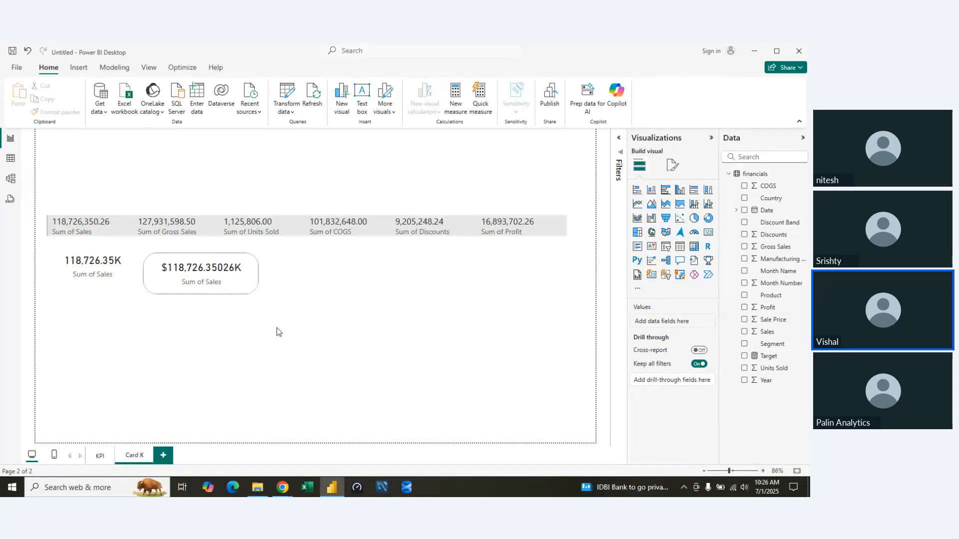
type(" KPI")
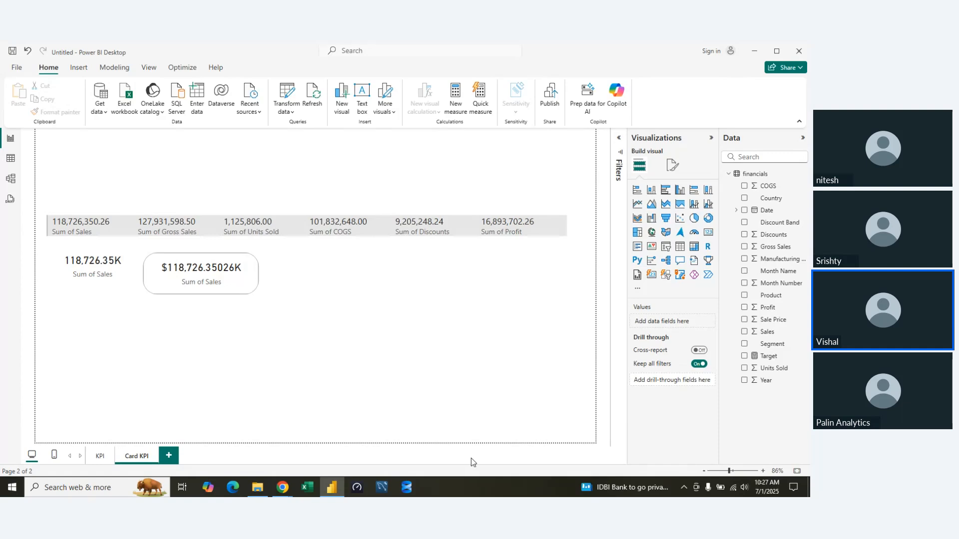
Move the bordered Sum of Sales card slightly up, closer to the multi-row card, and deselect it.
left_click(185, 263)
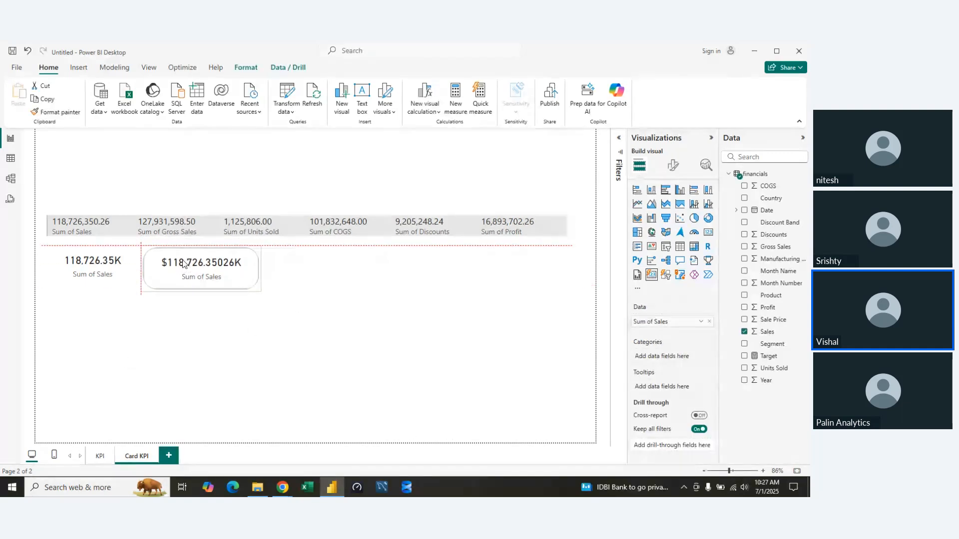
left_click_drag(185, 263, 183, 260)
left_click(329, 303)
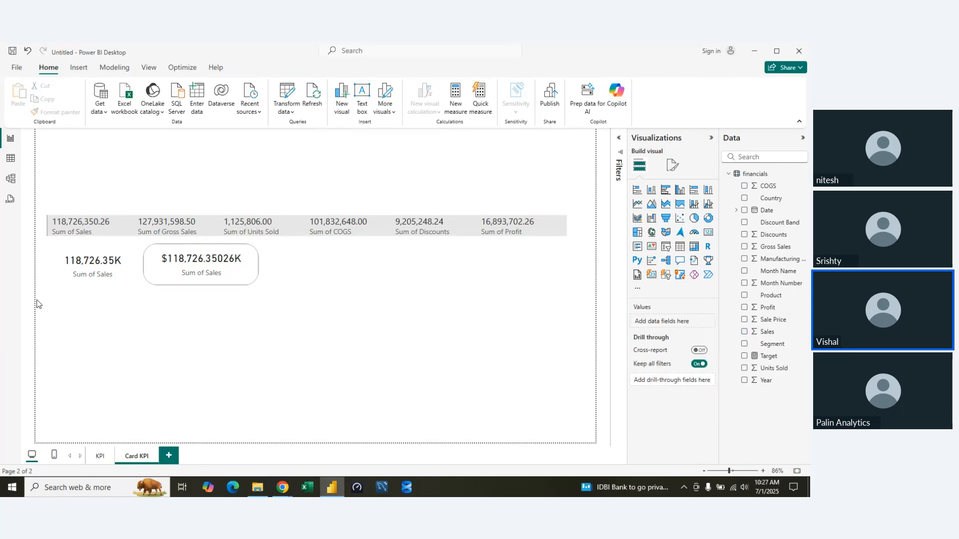
Set the data format of the borderless Sum of Sales card to Currency and deselect the card.
left_click(100, 265)
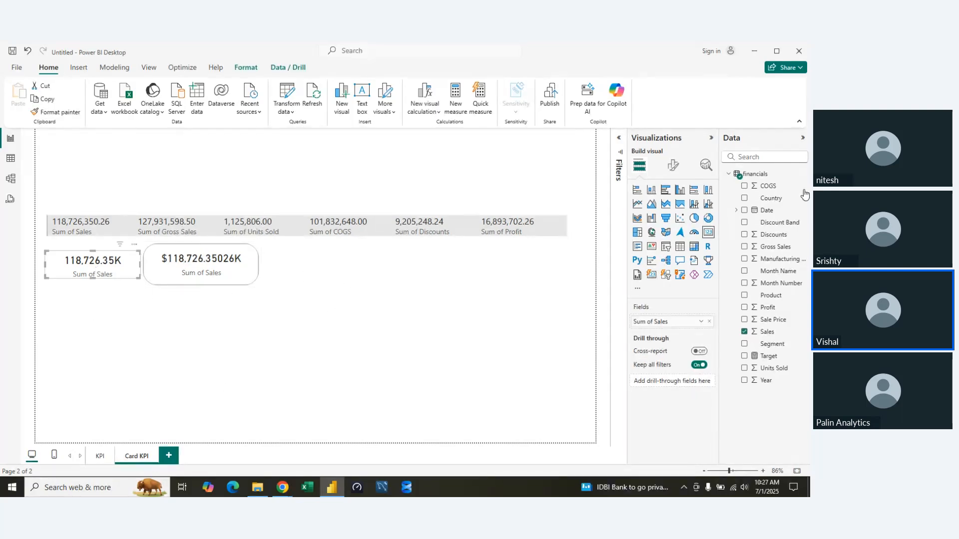
left_click(673, 165)
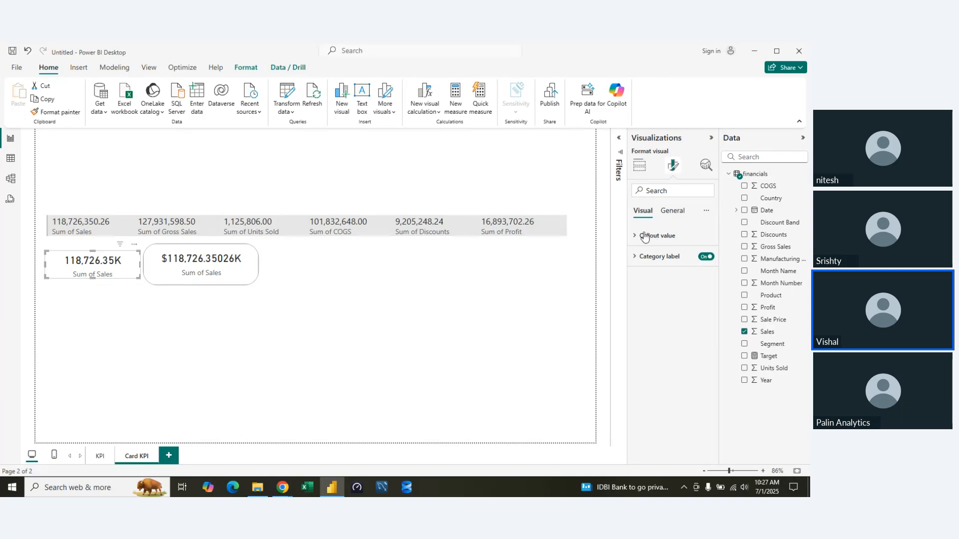
left_click(672, 210)
left_click(632, 298)
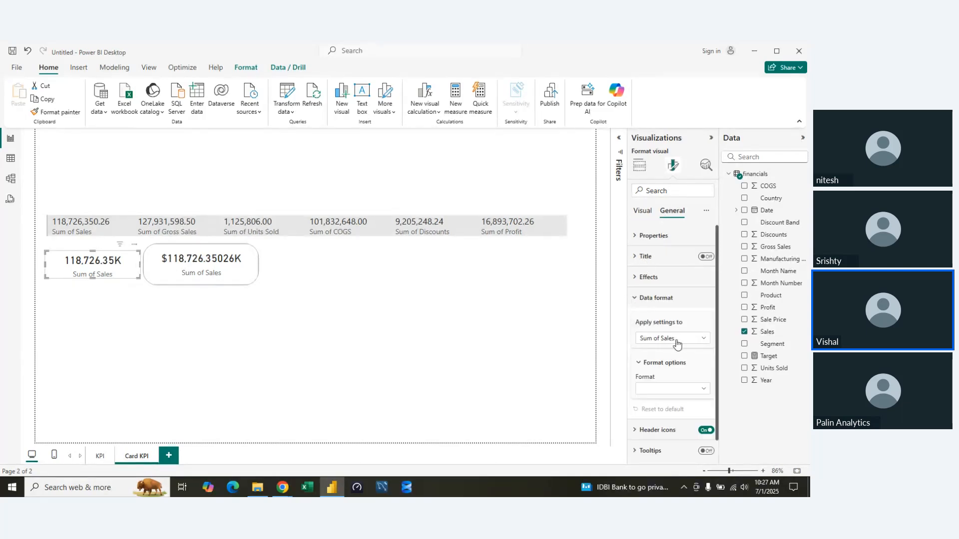
left_click(689, 389)
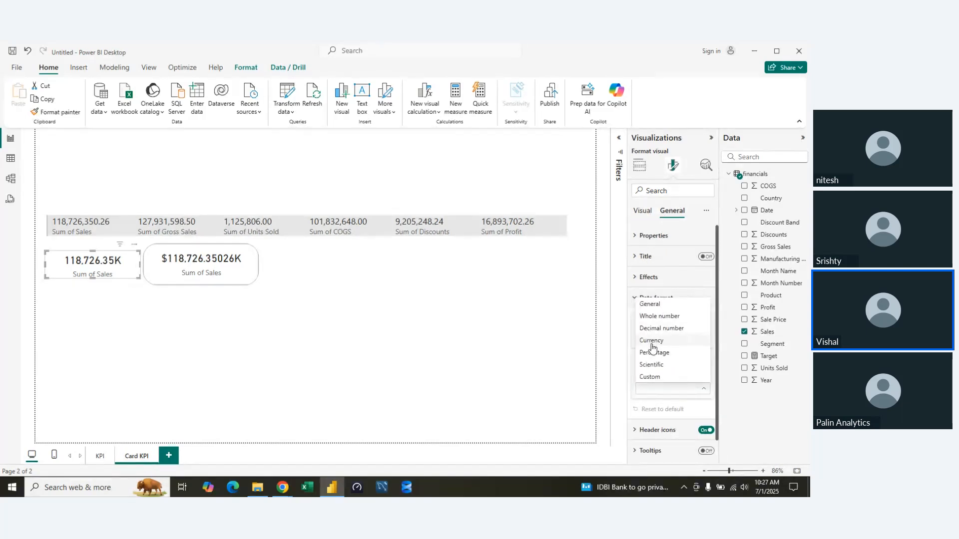
left_click(652, 340)
left_click(641, 211)
left_click(640, 166)
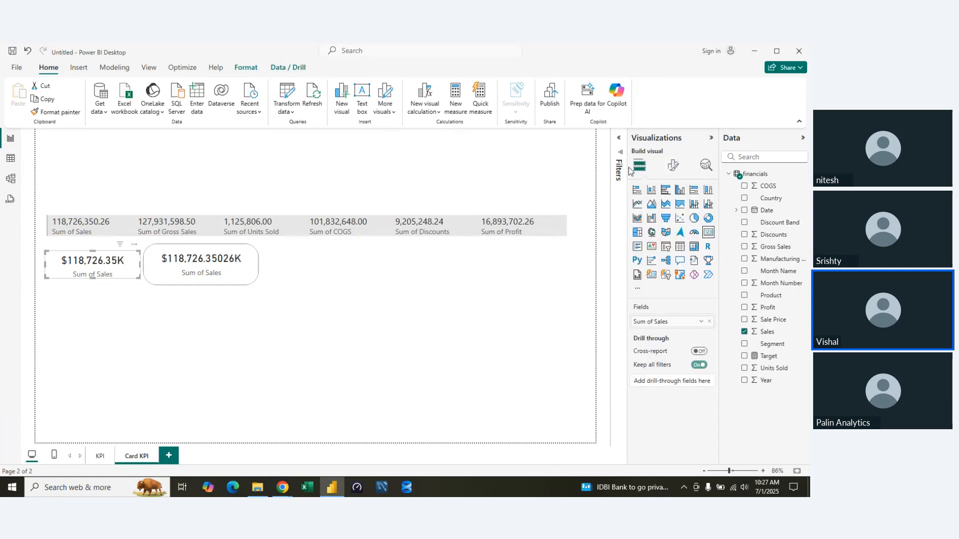
left_click(139, 332)
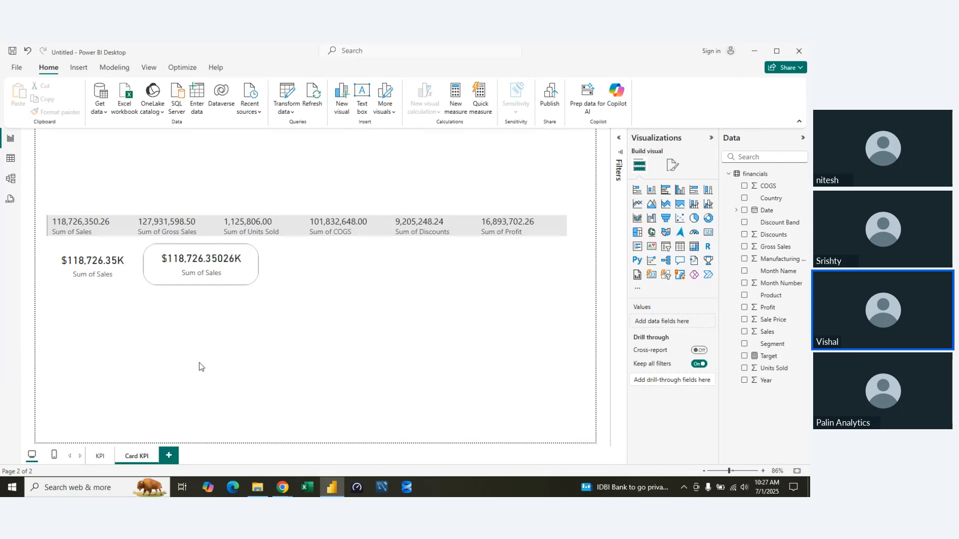
Make the borderless Sum of Sales card marginally taller and deselect it.
left_click(124, 277)
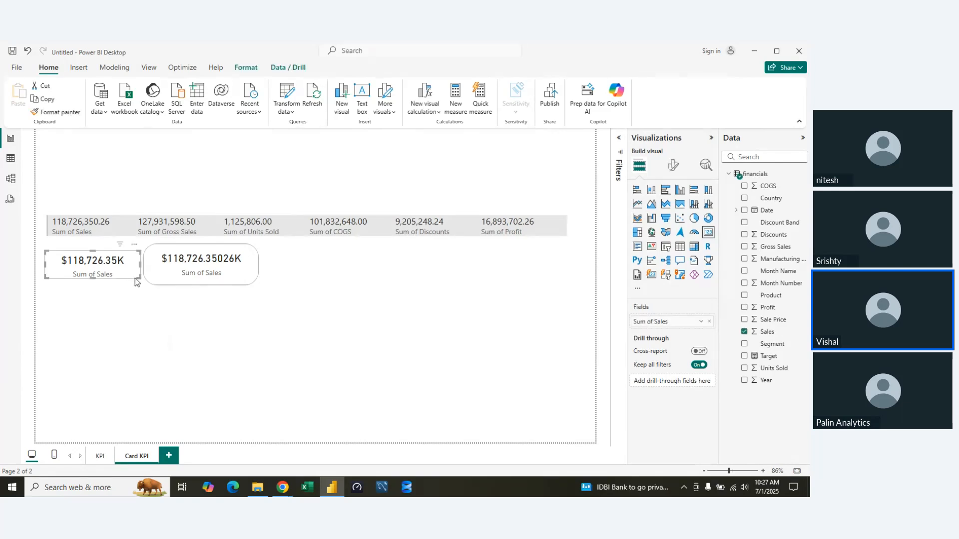
mouse_move(139, 277)
left_mouse_down()
mouse_move(163, 293)
mouse_move(140, 279)
left_mouse_up()
left_click(276, 355)
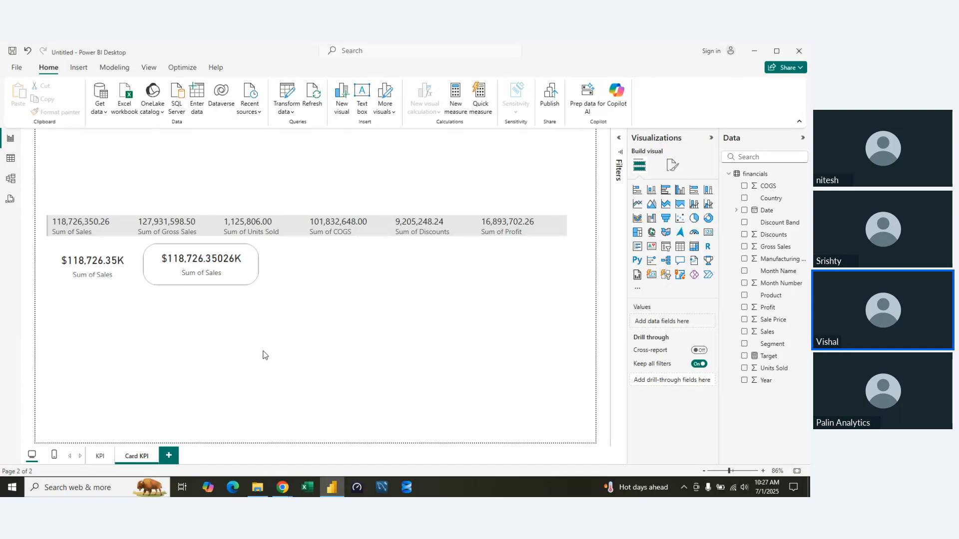
Add a new report page and name it "Exclude and include".
left_click(170, 457)
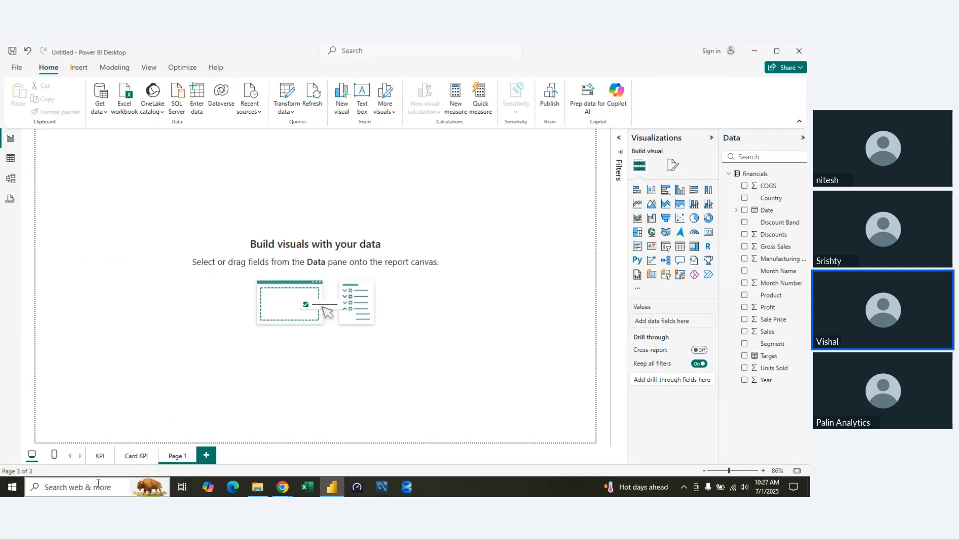
double_click(187, 457)
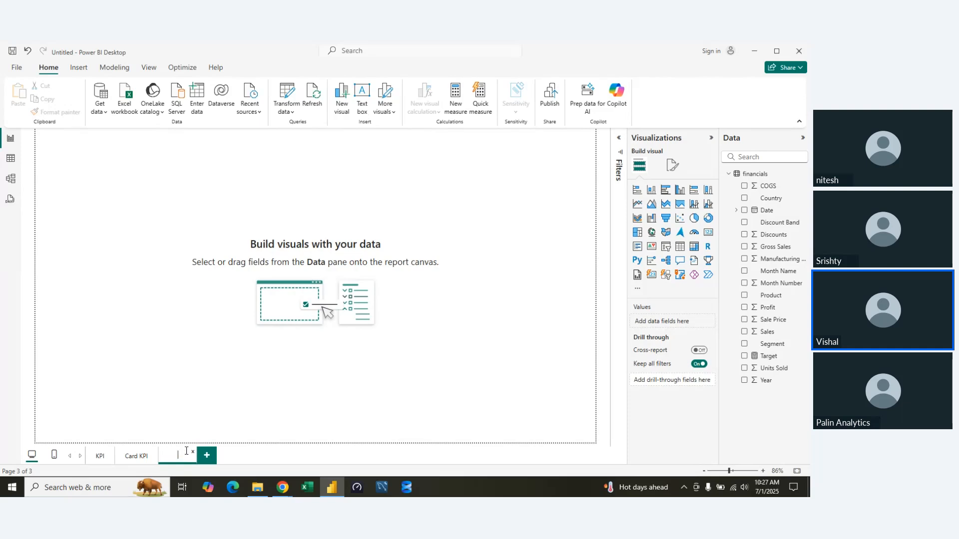
type("Exclud")
type("e and")
type(" include")
key("Return")
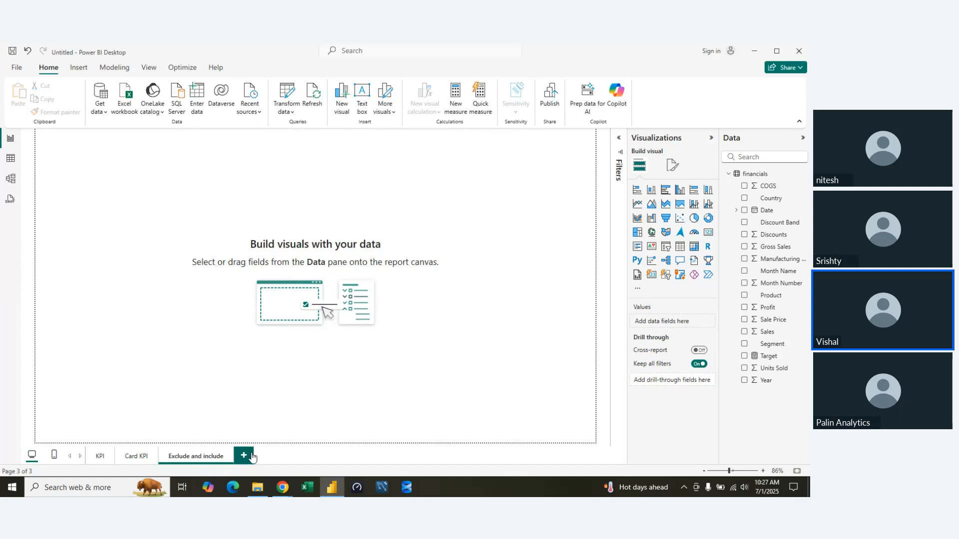
Insert a large stacked column chart with Country on the X-axis and Profit on the Y-axis.
left_click(651, 190)
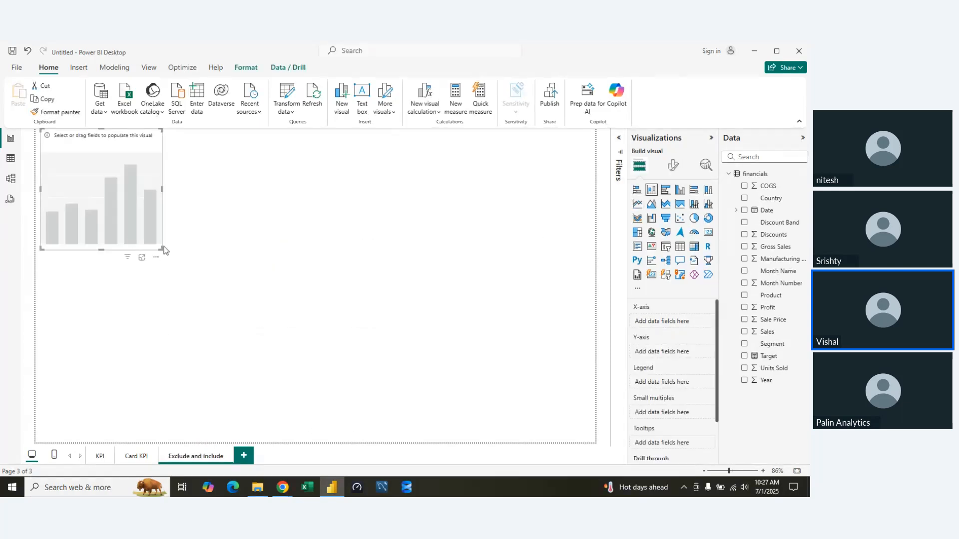
left_click_drag(163, 250, 549, 376)
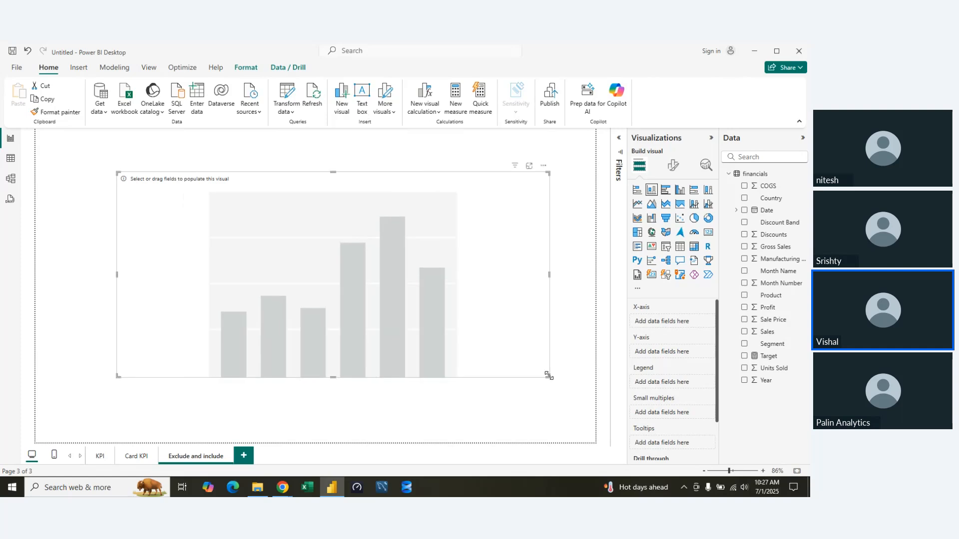
left_click_drag(771, 198, 680, 325)
left_click_drag(767, 308, 669, 357)
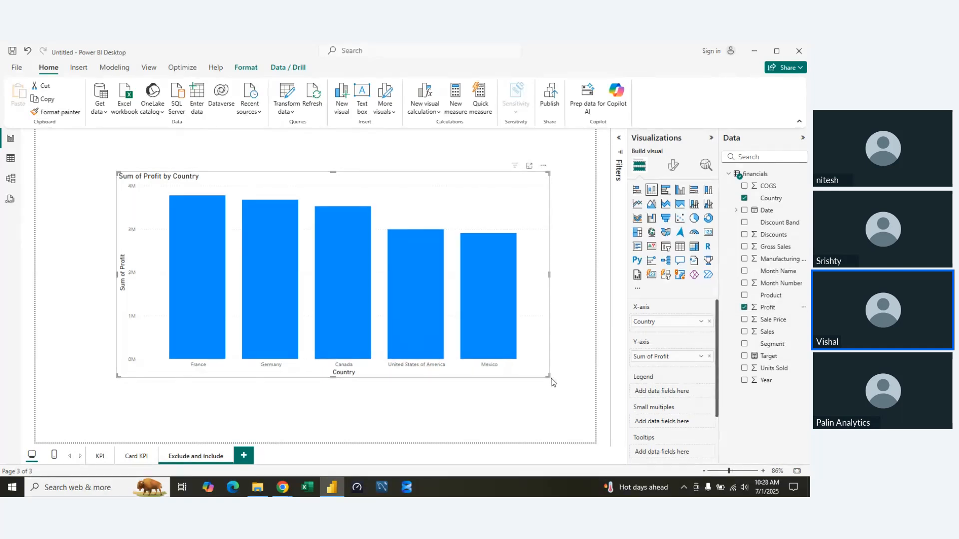
Shrink the profit by country chart to about half its width, place it in the page's left half, and deselect it.
left_click_drag(548, 173, 244, 215)
left_click_drag(400, 212, 260, 208)
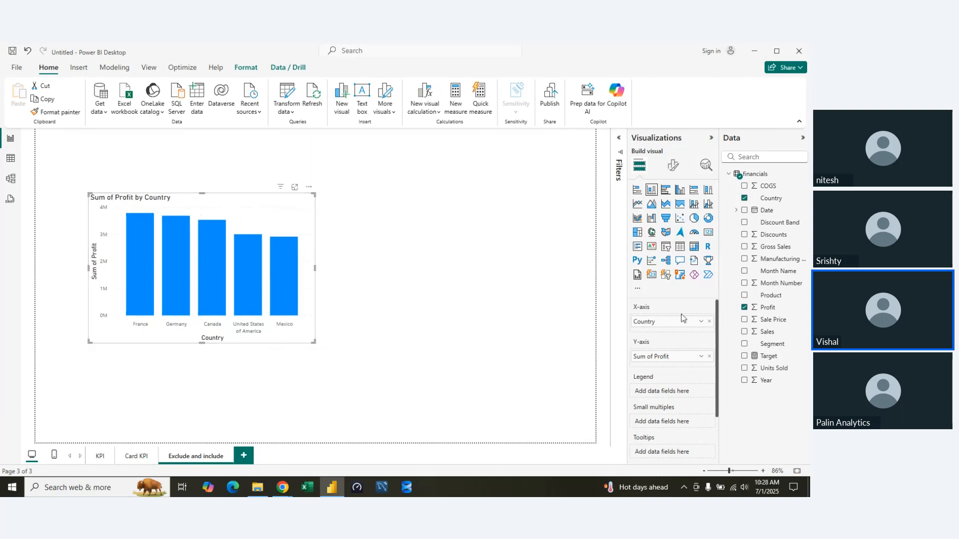
left_click(547, 280)
left_click(651, 274)
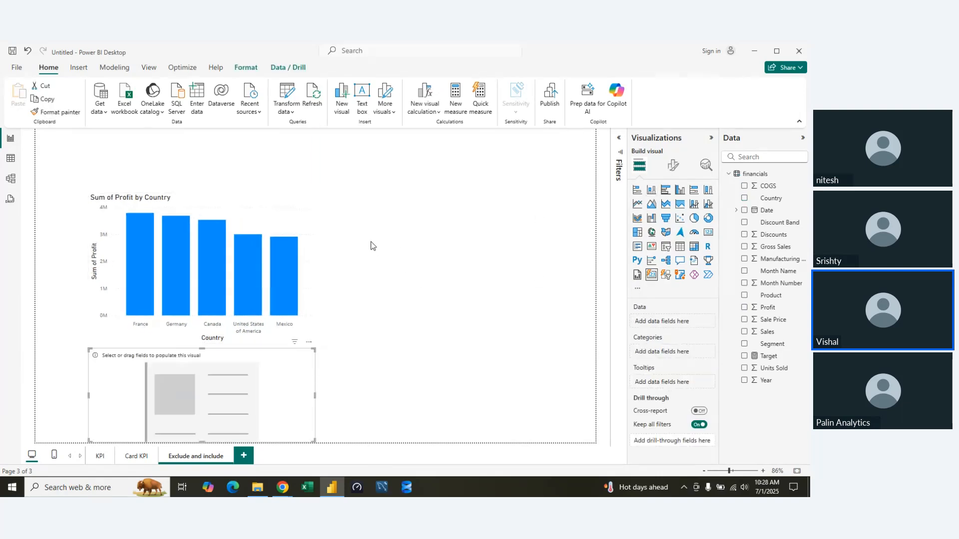
left_click_drag(238, 400, 519, 259)
left_click(666, 274)
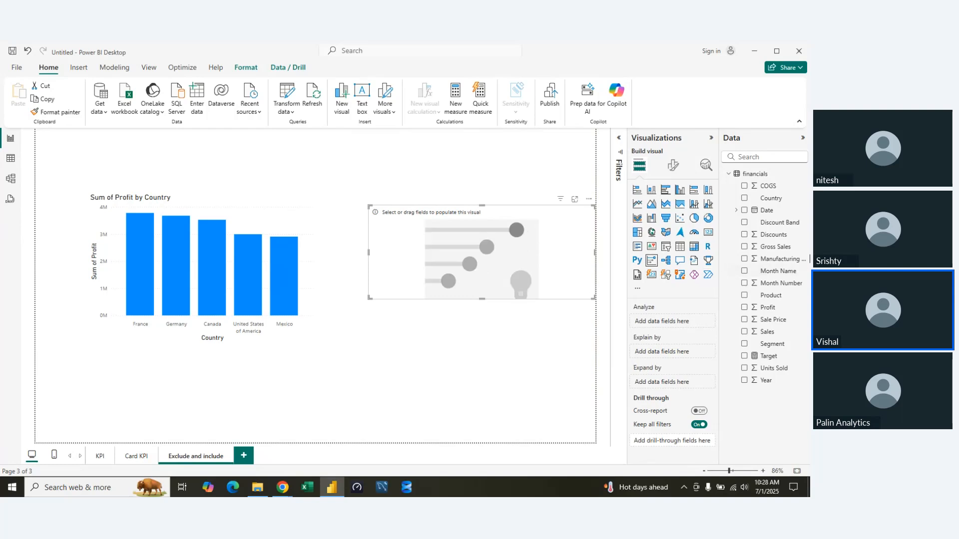
left_click_drag(779, 201, 685, 325)
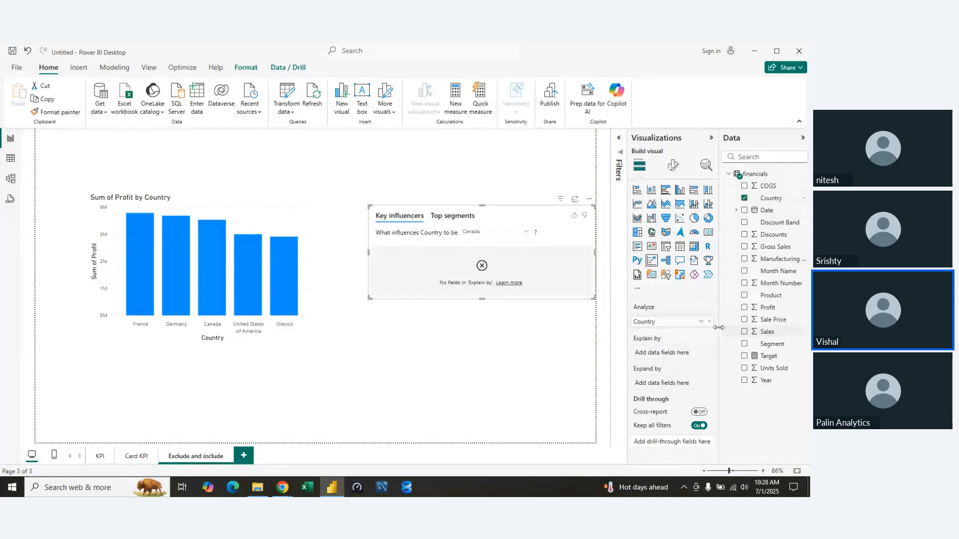
left_click(701, 321)
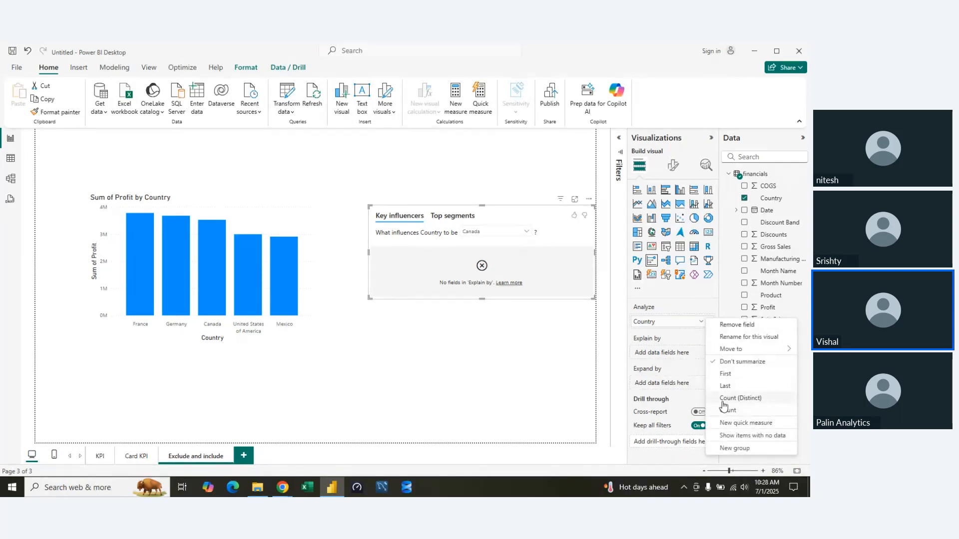
left_click(722, 400)
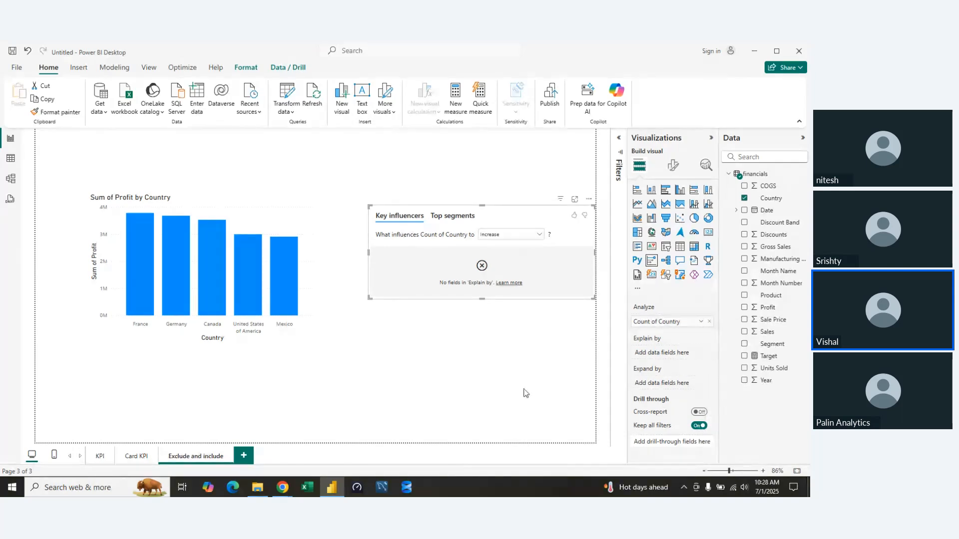
left_click(589, 199)
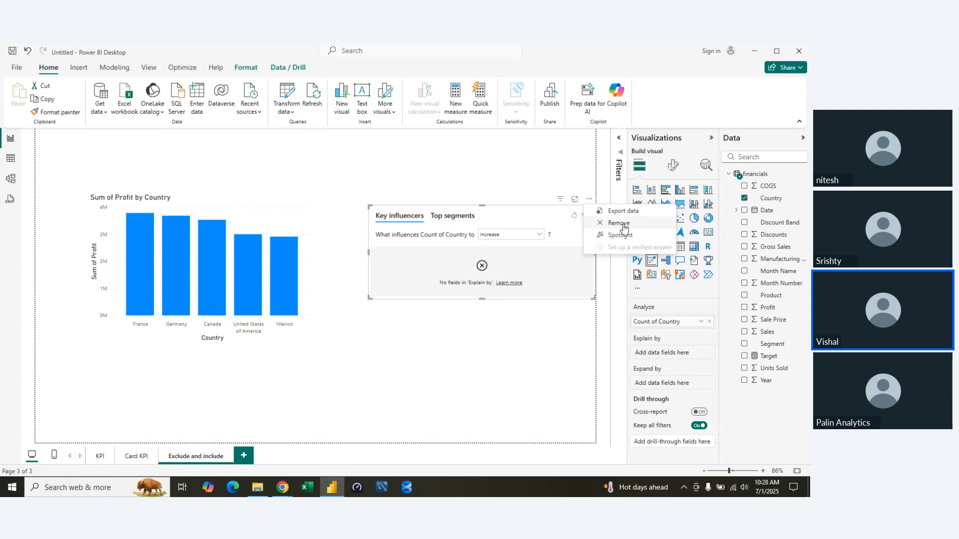
left_click(623, 228)
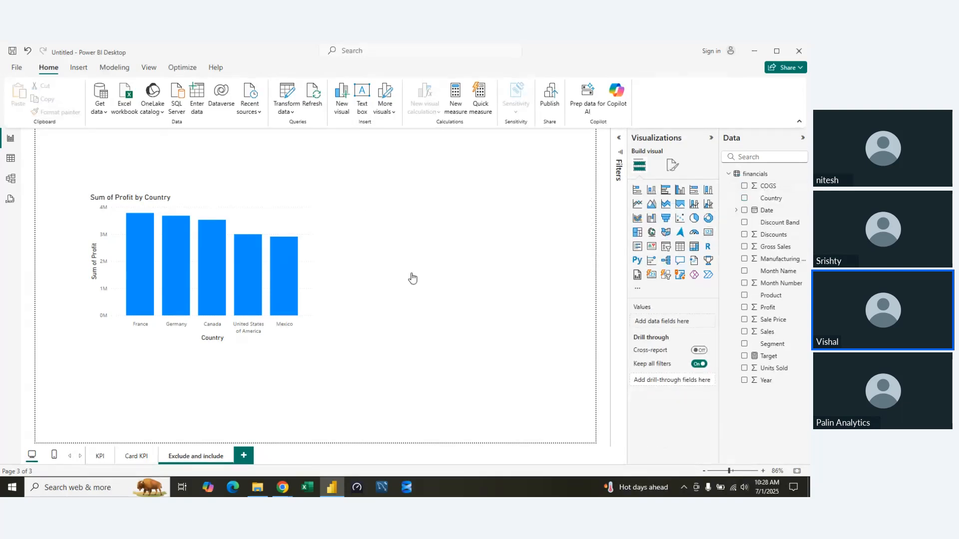
Try a card beside the chart showing the distinct count of Country, and delete the card.
left_click_drag(272, 380, 568, 283)
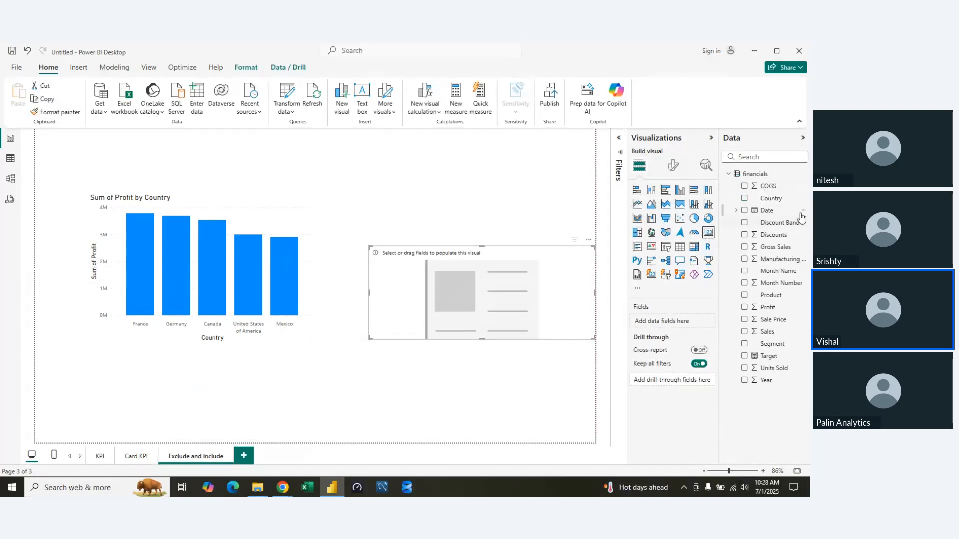
left_click_drag(770, 198, 679, 323)
left_click(701, 322)
left_click(728, 372)
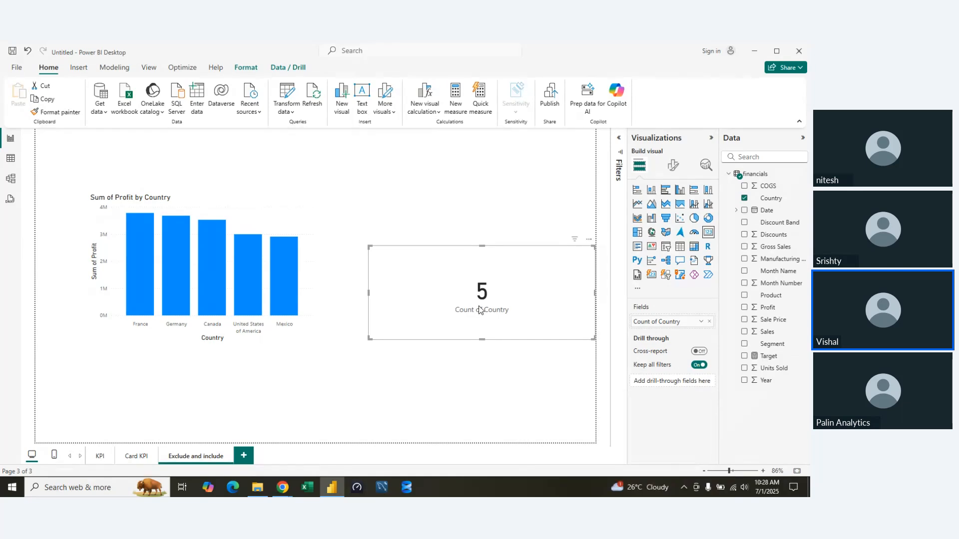
key("Delete")
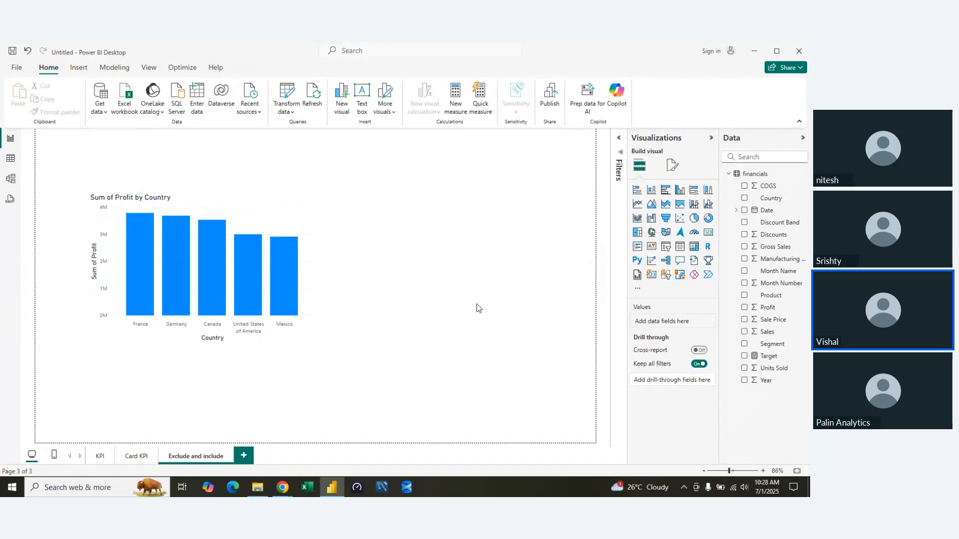
Enlarge the profit by country chart to fill most of the page and turn on its data labels.
left_click_drag(315, 344, 516, 417)
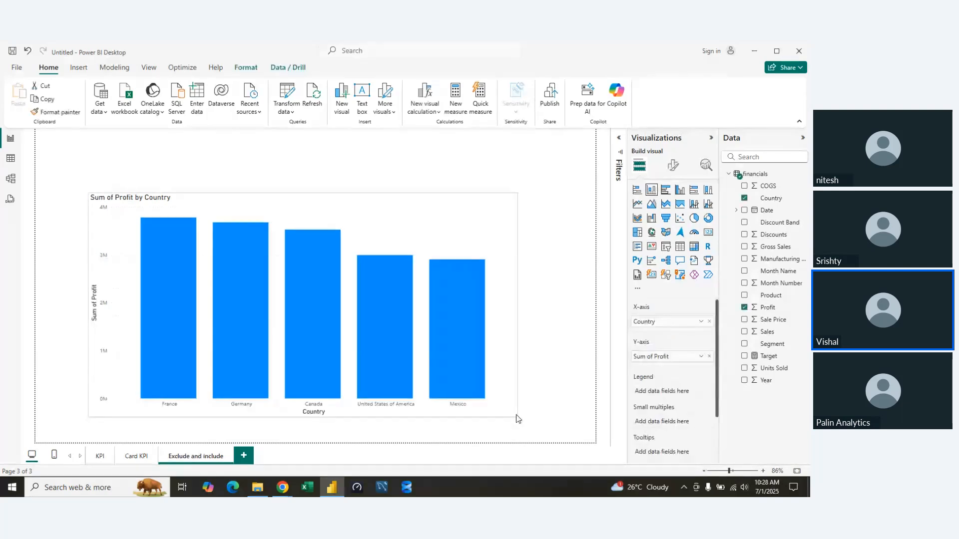
left_click(673, 165)
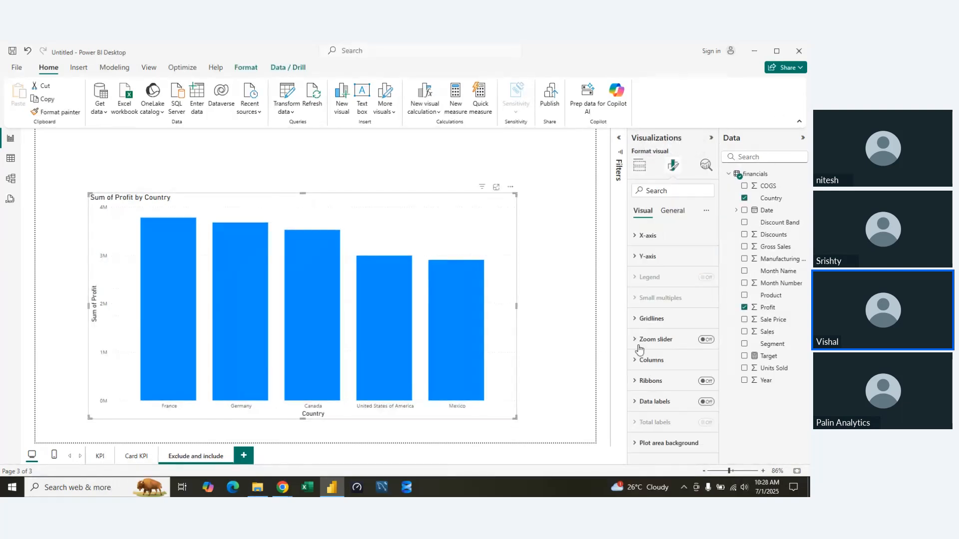
left_click(707, 404)
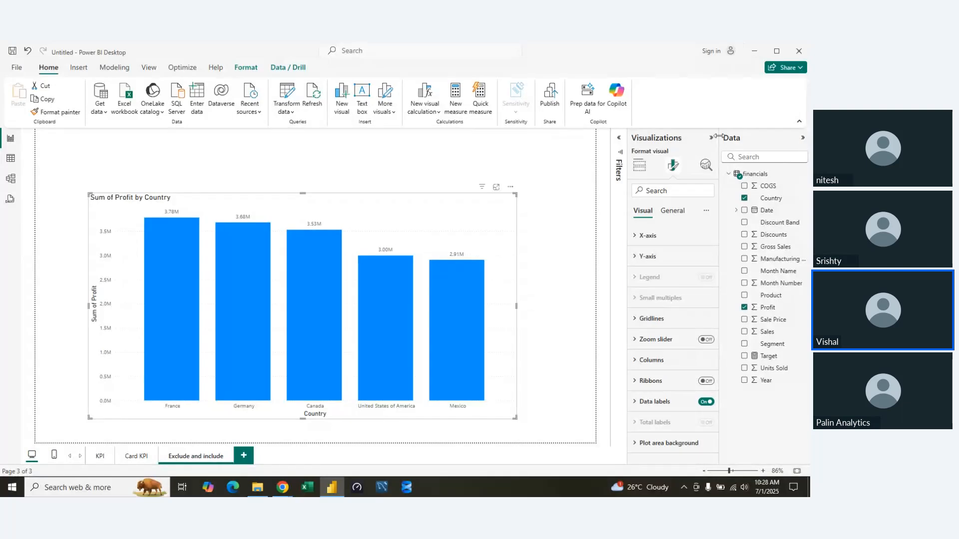
Set the display units of the chart's data label values to Thousands.
left_click(645, 402)
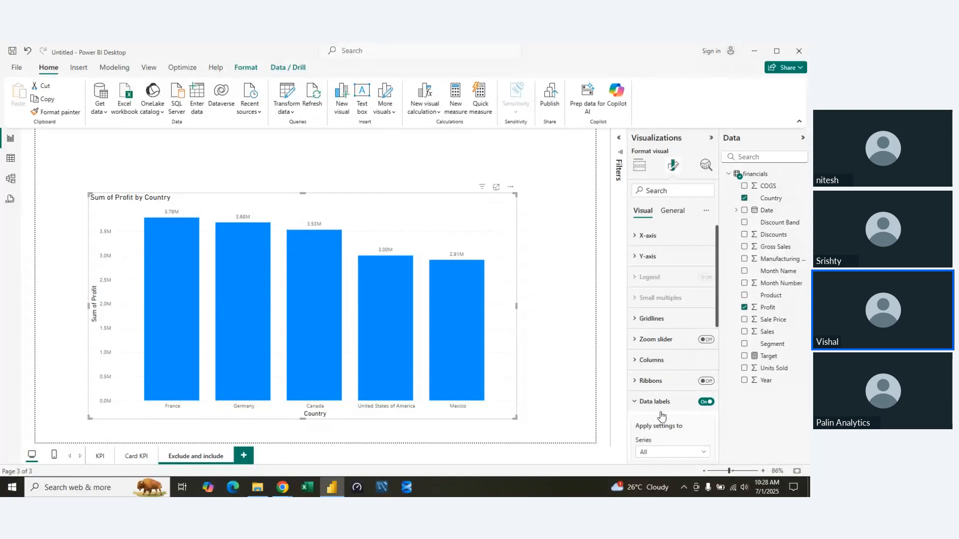
scroll(679, 415, "down", 3)
scroll(678, 411, "down", 3)
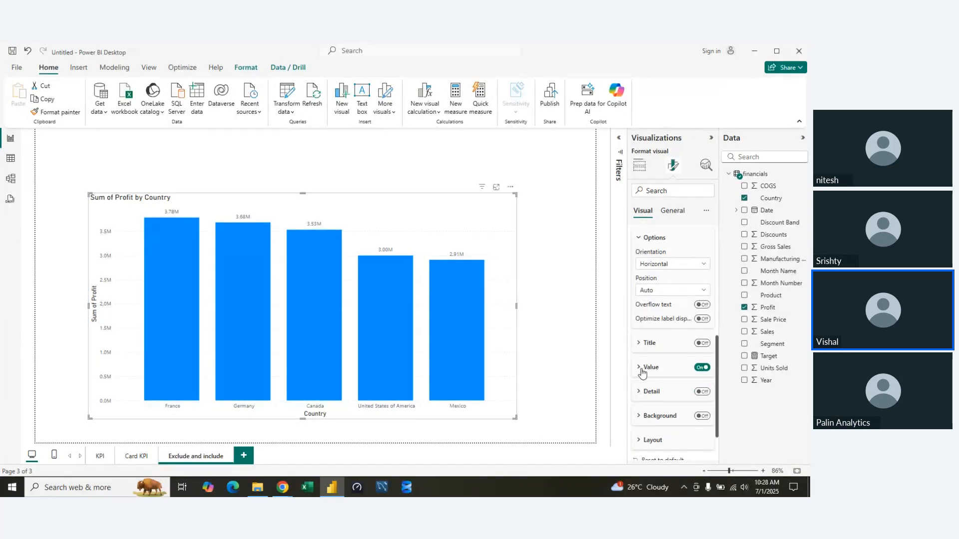
left_click(643, 367)
scroll(702, 428, "down", 3)
left_click(672, 384)
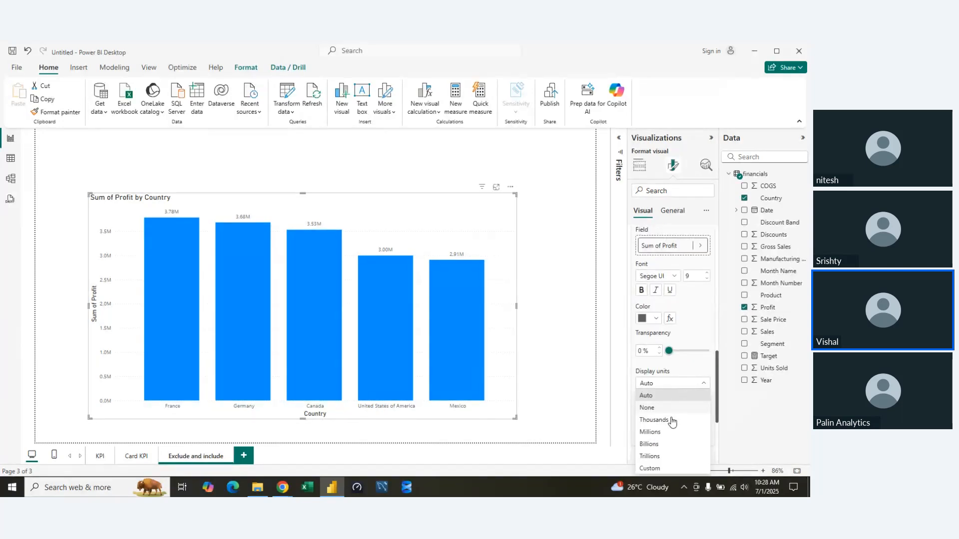
left_click(659, 418)
Collapse the Visualizations and Data panes, move the chart up to the middle of the page, and deselect it.
left_click(711, 141)
left_click(797, 139)
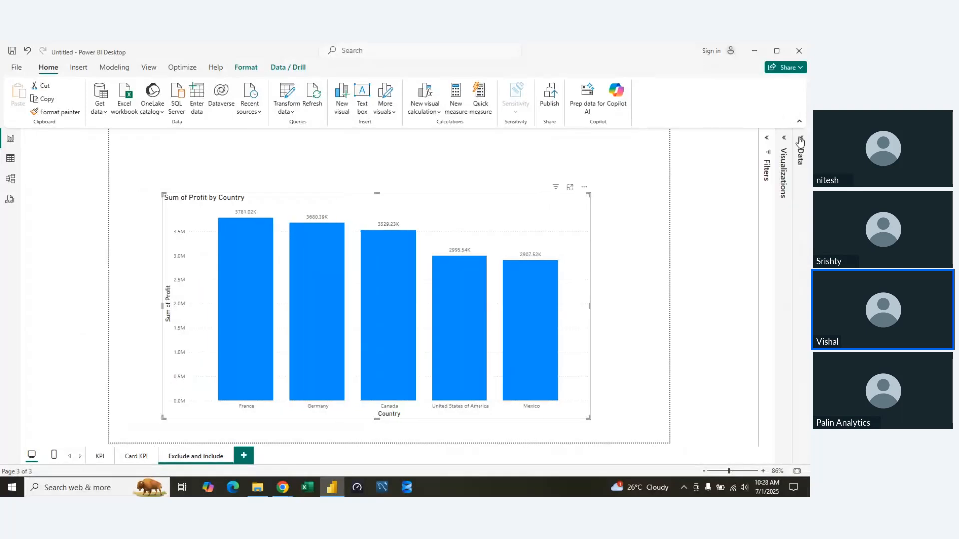
left_click_drag(394, 197, 418, 176)
left_click(655, 274)
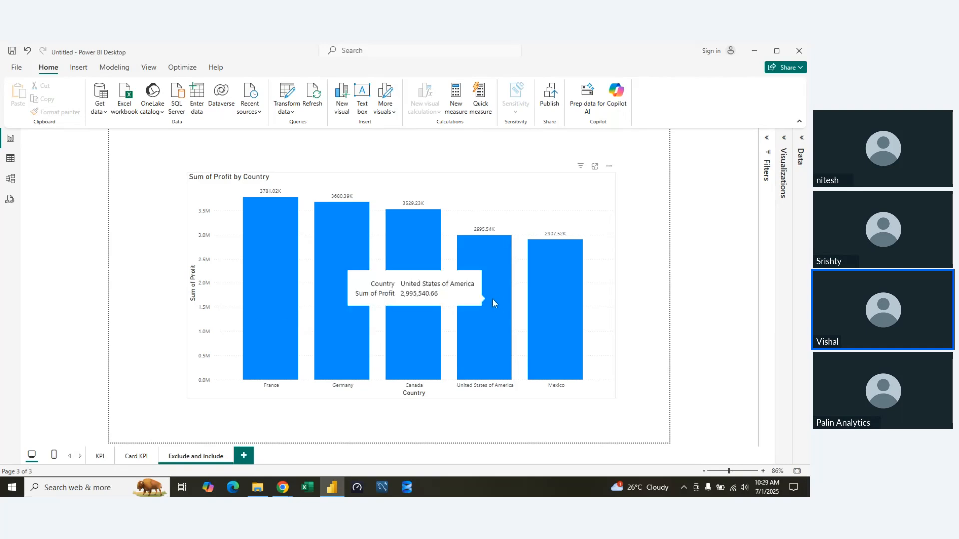
Select the France and United States of America bars together and include only those two countries in the chart.
left_click(275, 274)
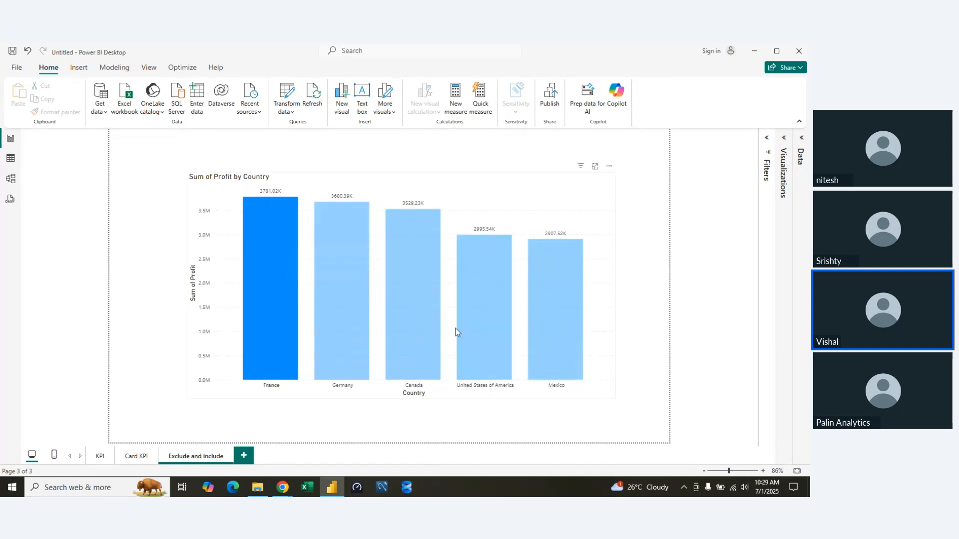
left_click(470, 301, "ctrl")
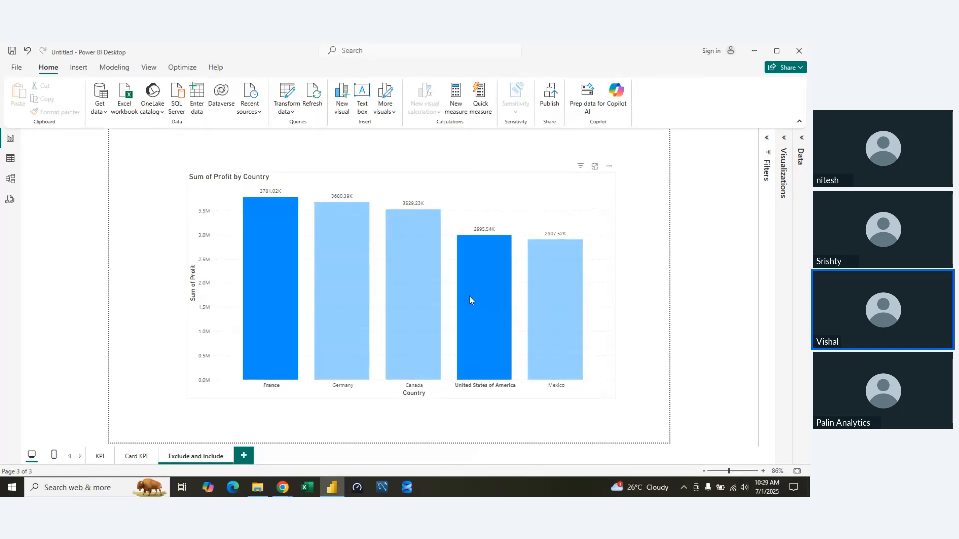
mouse_move(469, 293)
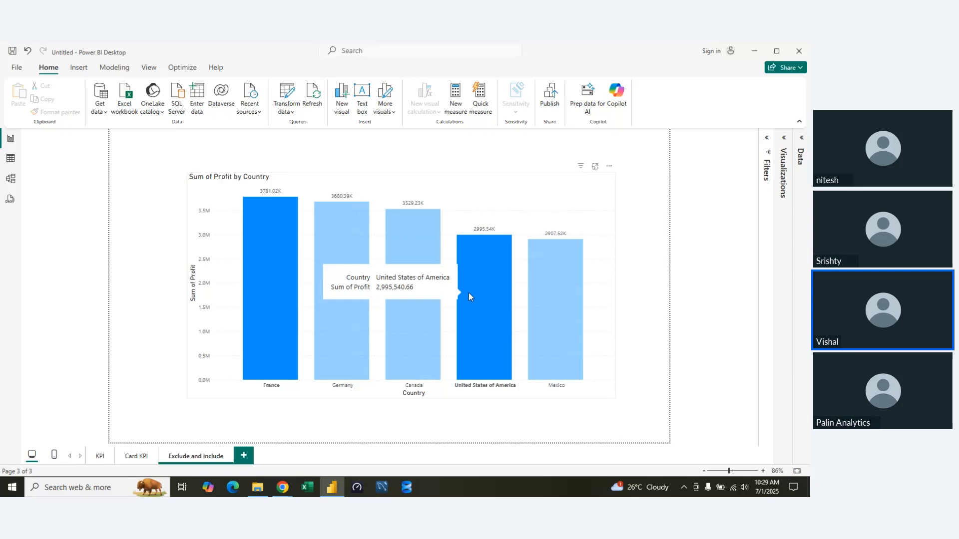
right_click(468, 293)
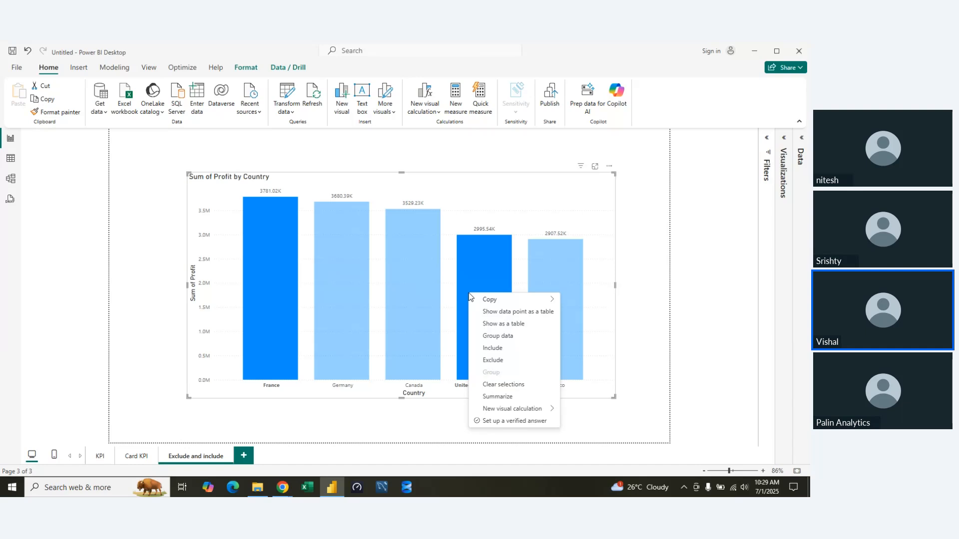
left_click(504, 349)
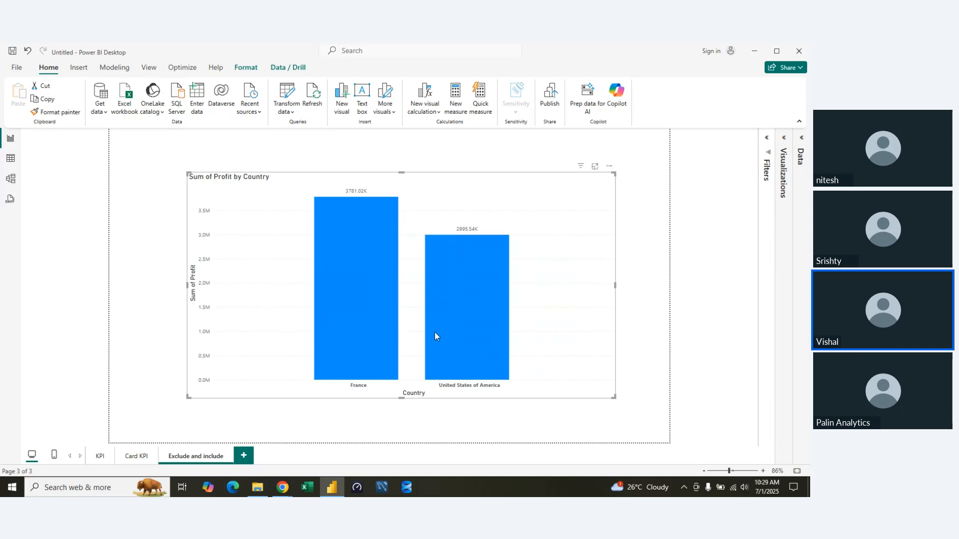
Remove the Included filter from the profit by country chart and collapse the Filters pane.
mouse_move(434, 332)
left_click(766, 138)
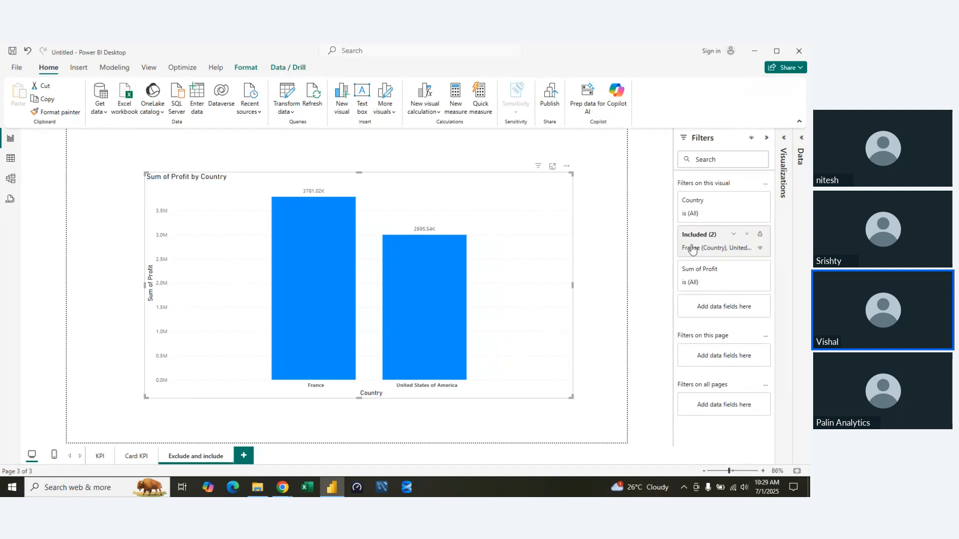
left_click(746, 234)
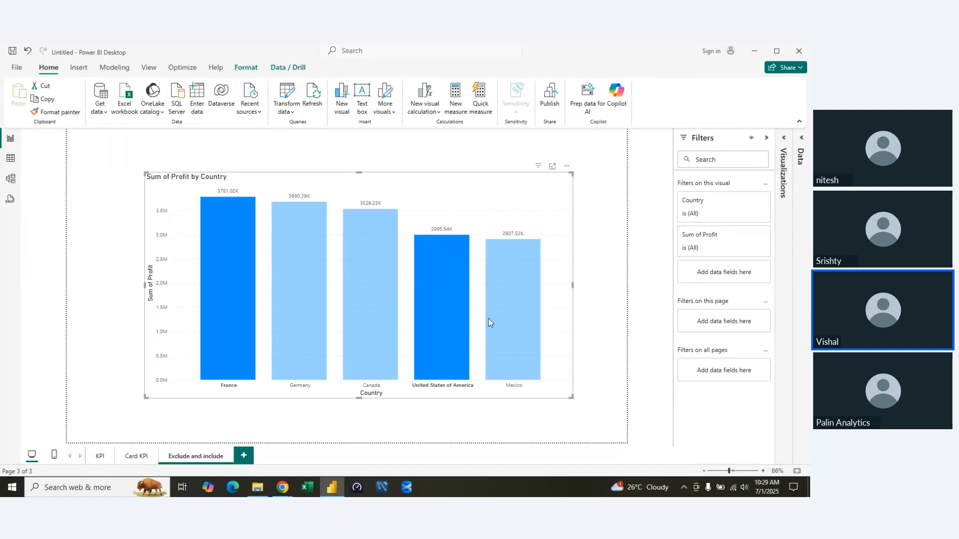
left_click(769, 137)
Exclude the selected France and United States of America bars from the chart and clear the bar highlighting.
right_click(464, 337)
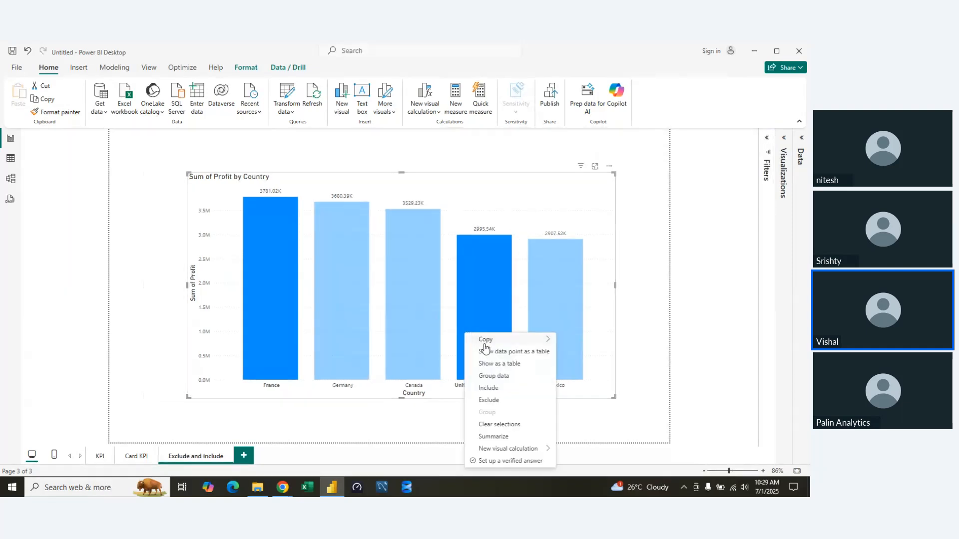
left_click(500, 400)
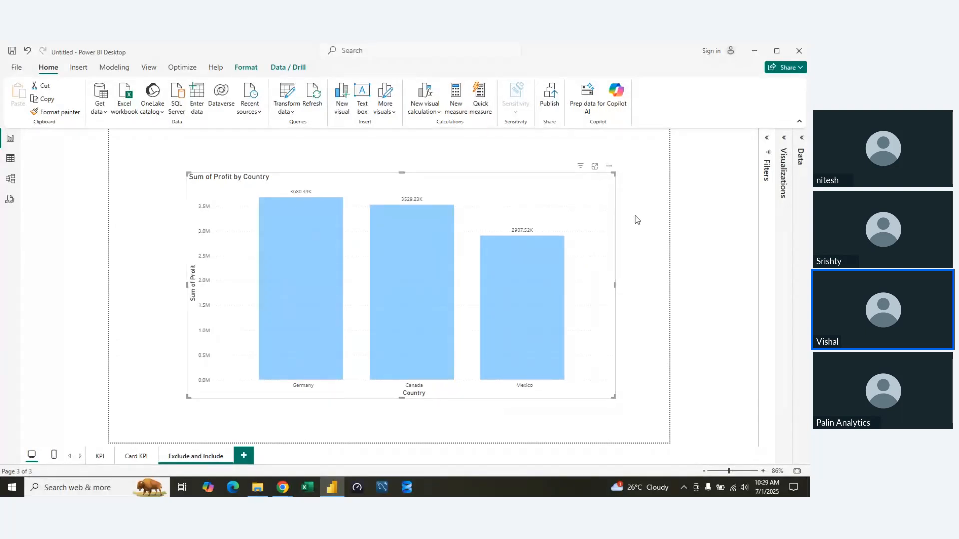
left_click(568, 211)
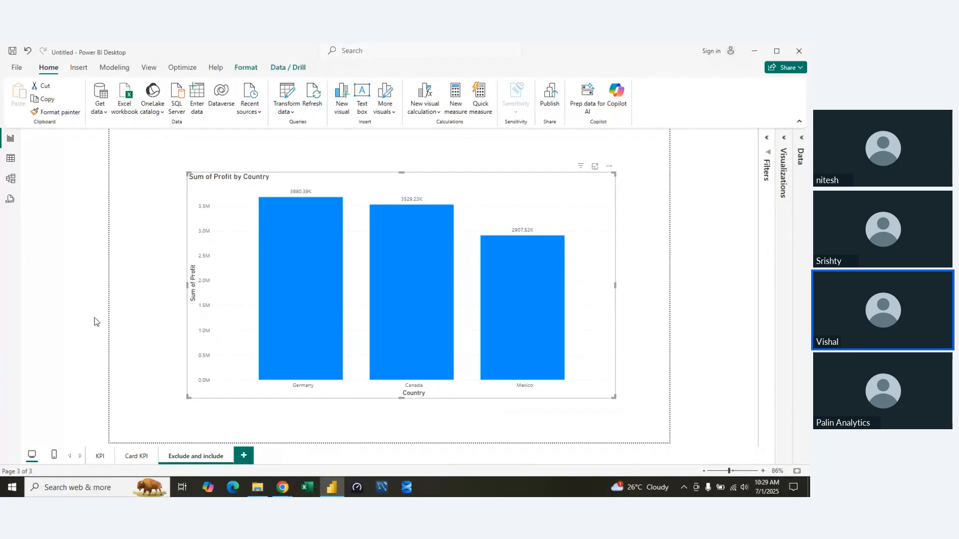
Expand the Excluded filter in the Filters pane to view its countries, and remove that filter from the chart.
left_click(768, 140)
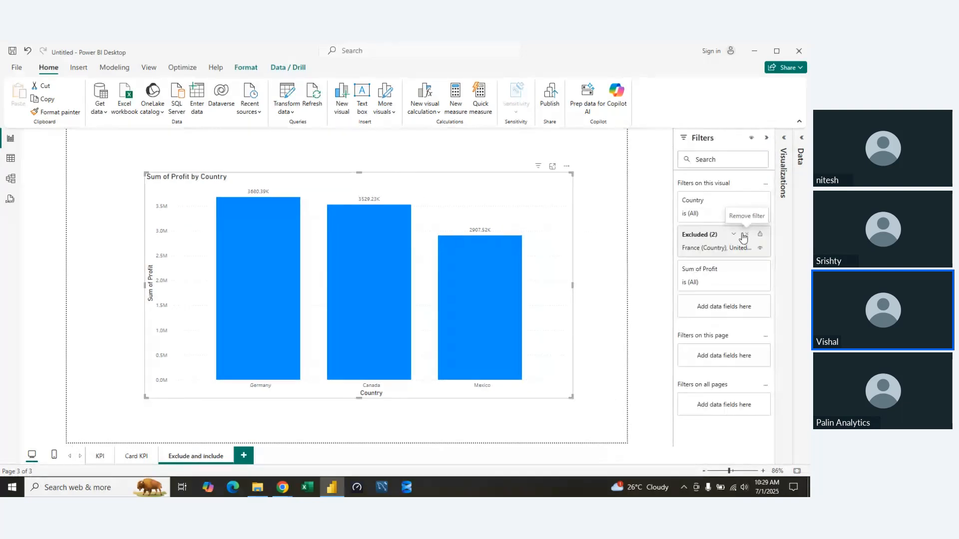
left_click(742, 242)
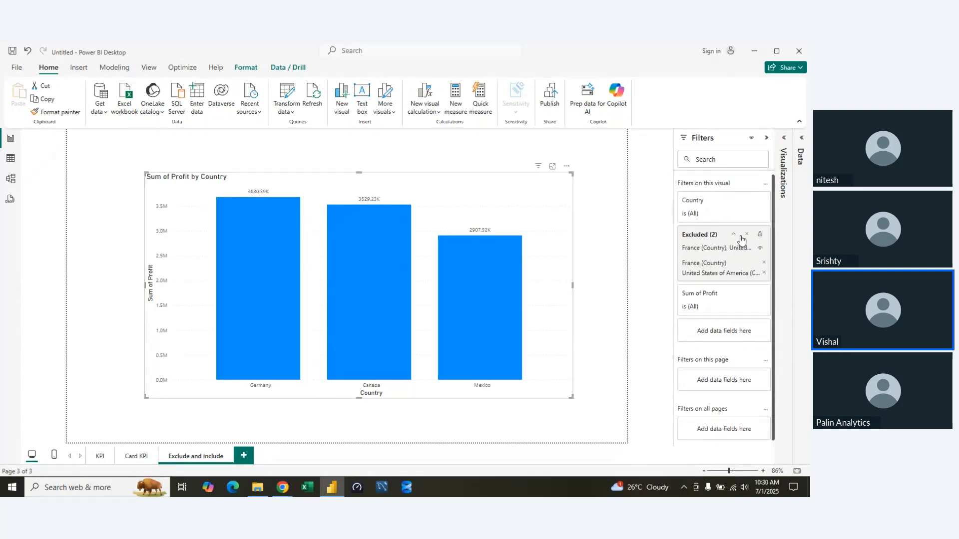
left_click(747, 237)
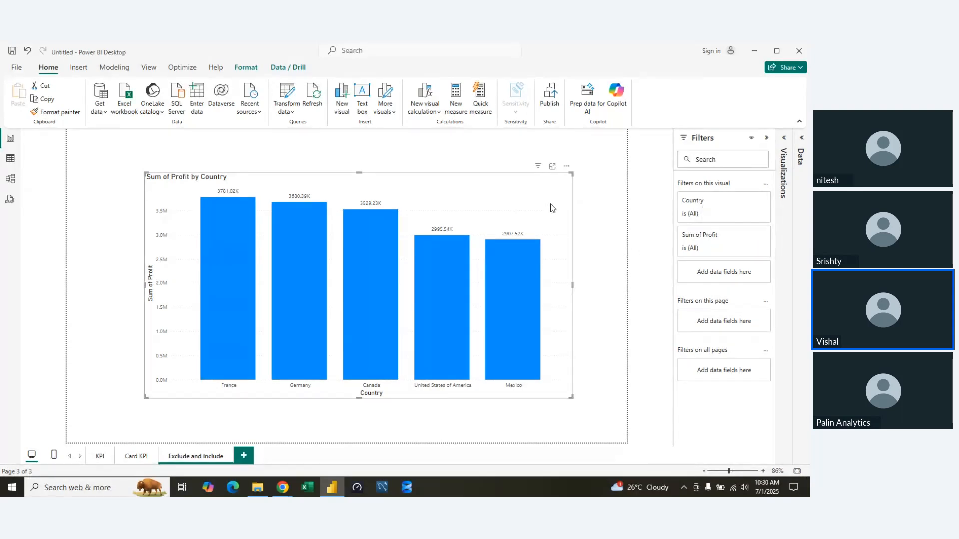
Look at the Analyze options offered for the Germany bar and close them without applying any.
left_click(499, 265)
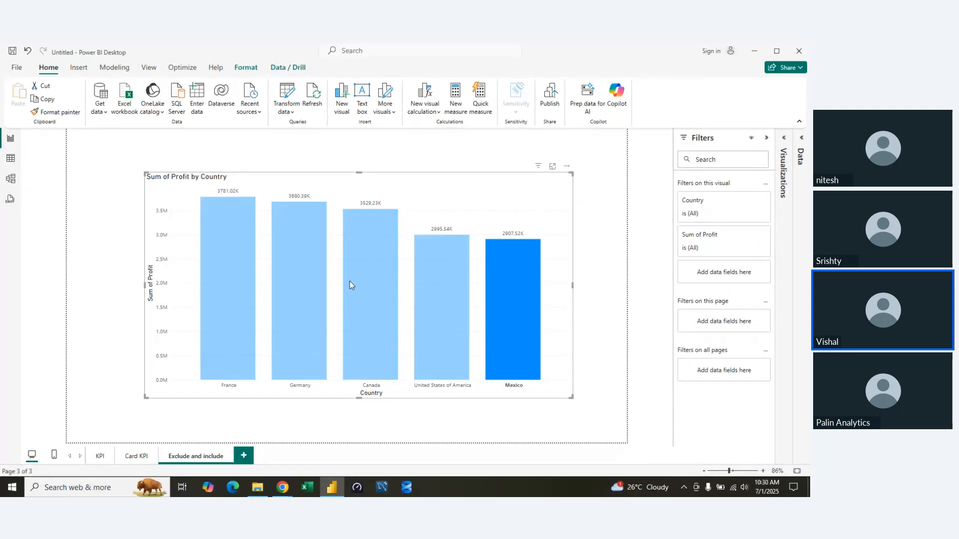
left_click(286, 274)
right_click(286, 278)
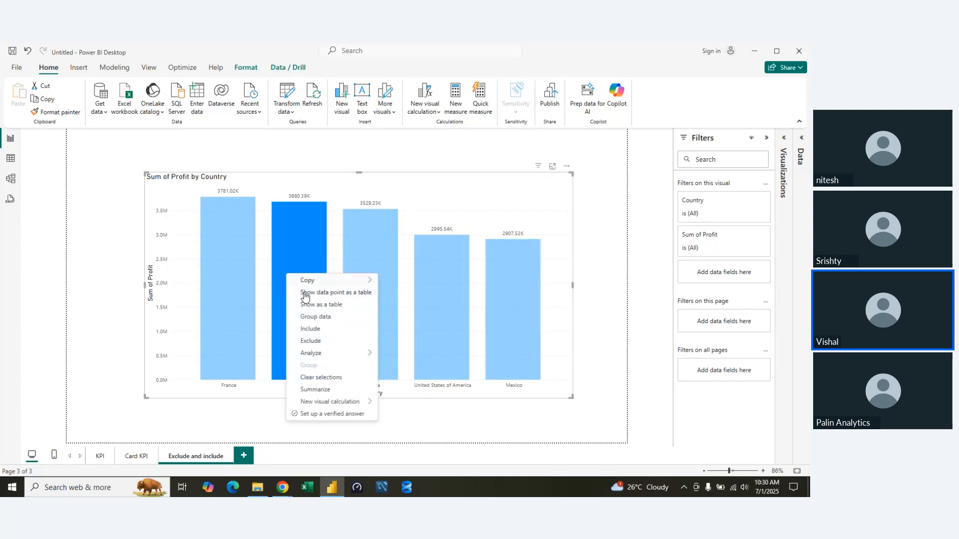
mouse_move(317, 355)
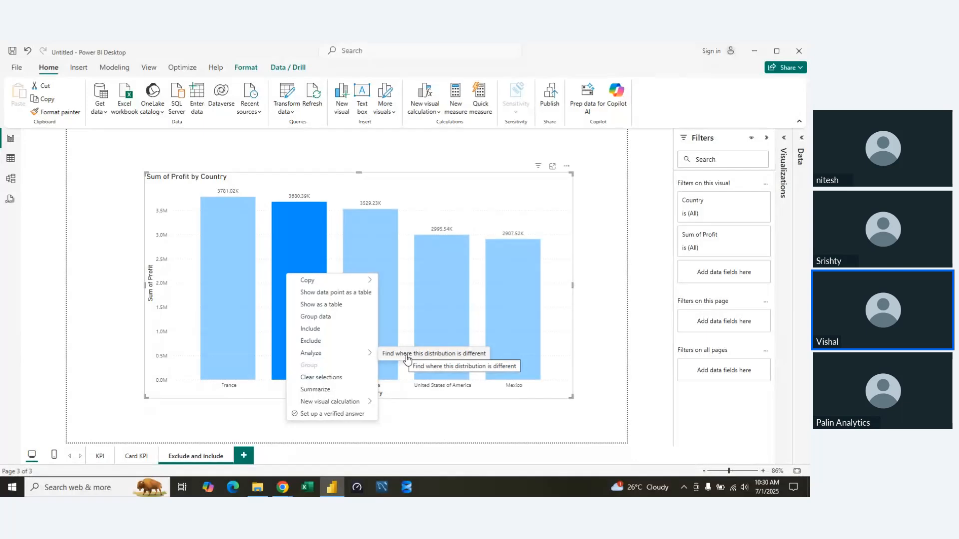
left_click(458, 426)
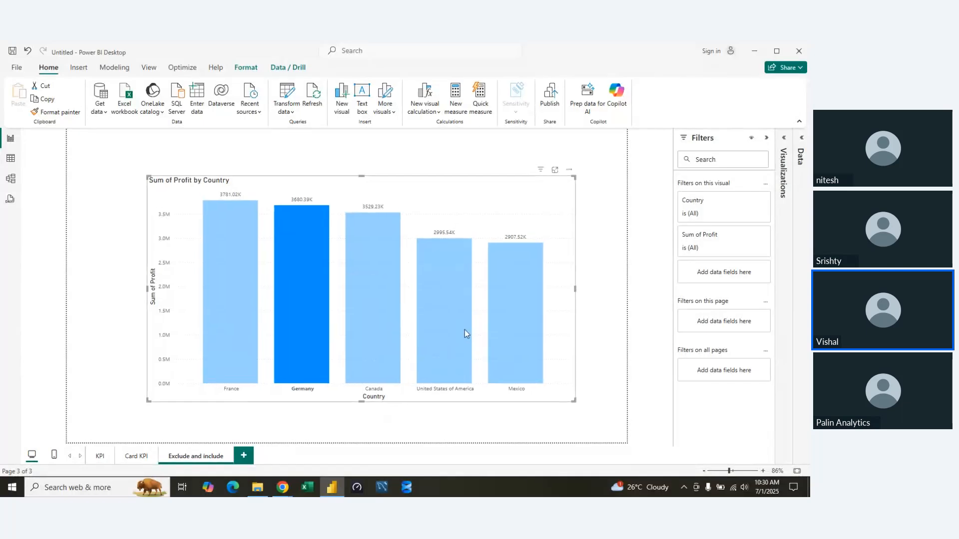
Clear the combined Germany and United States of America selection, and look at the Analyze options for the Canada bar.
left_click(457, 331, "ctrl")
right_click(457, 331)
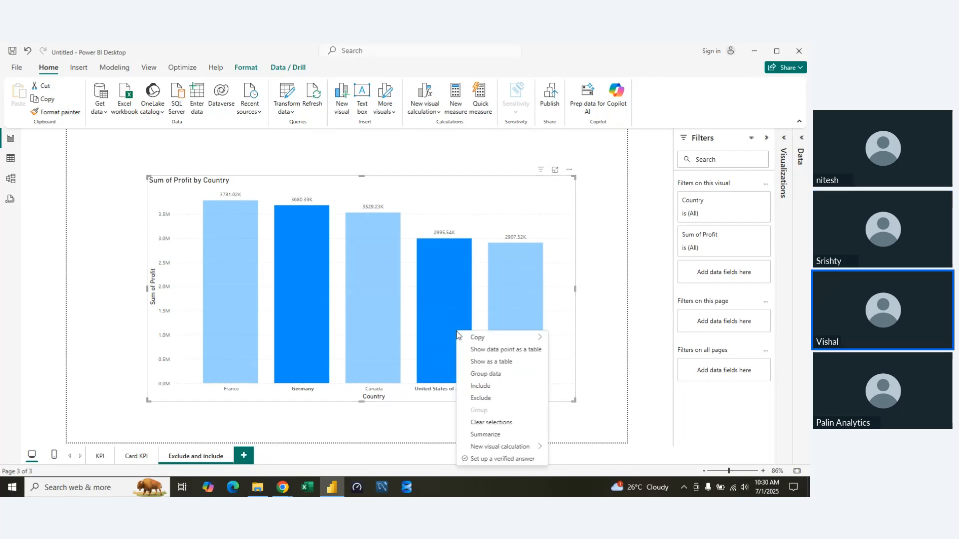
left_click(495, 423)
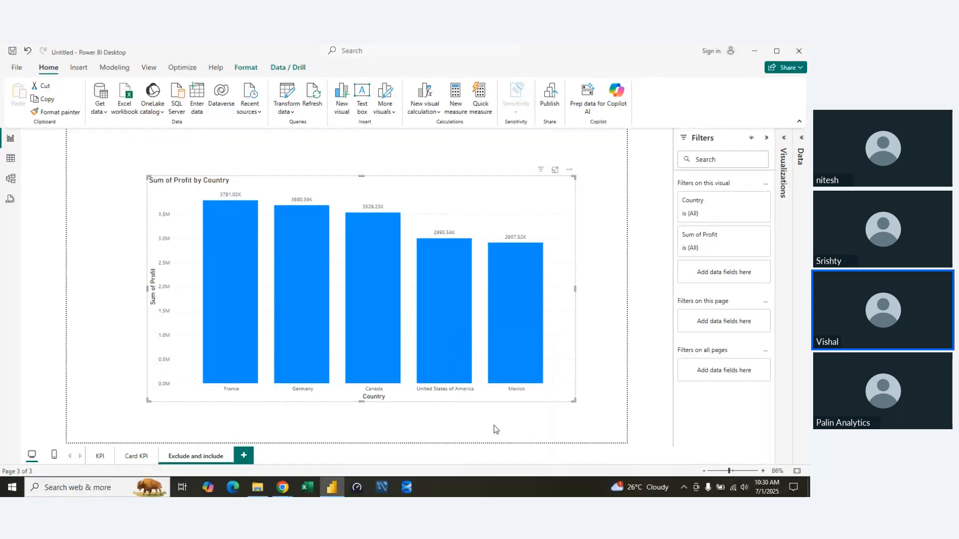
right_click(355, 269)
mouse_move(397, 349)
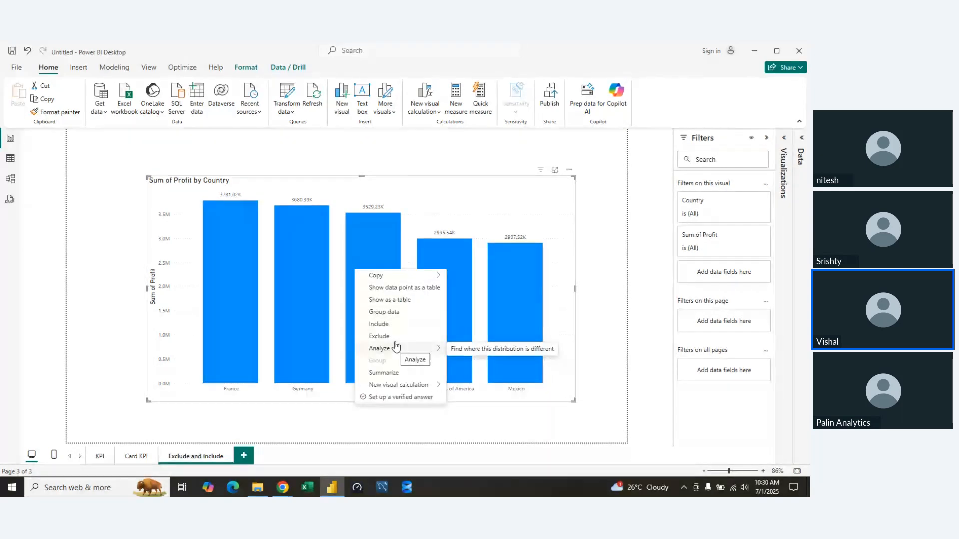
Select the Germany and United States of America bars together and group their data.
left_click(312, 340)
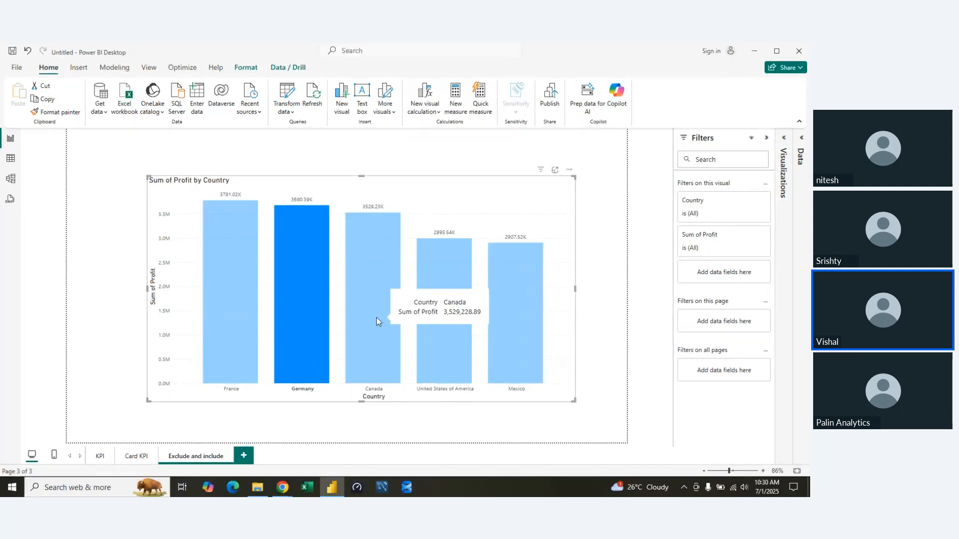
left_click(433, 315, "ctrl")
right_click(433, 314)
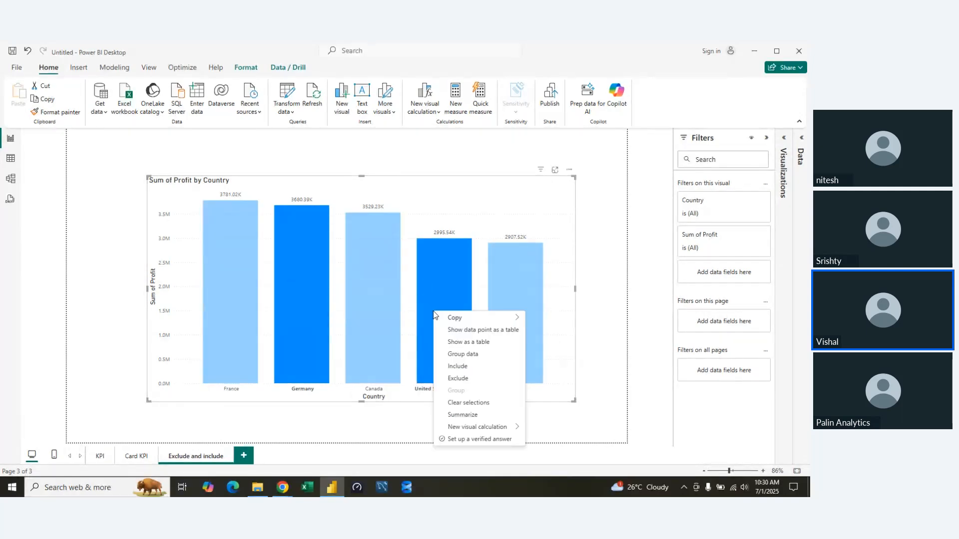
left_click(460, 356)
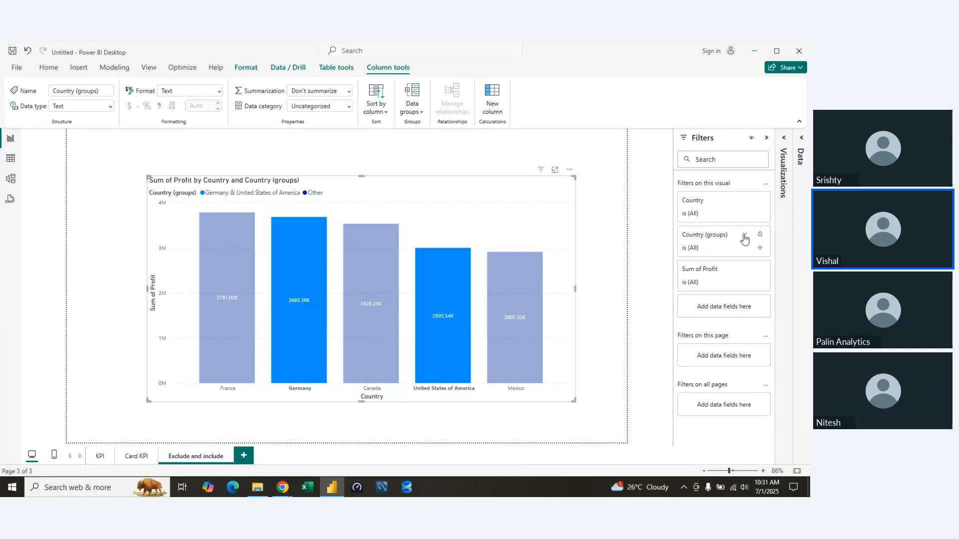
Expand the Country (groups) filter, highlight the two grouped bars, and look at the column's data group options.
left_click(745, 236)
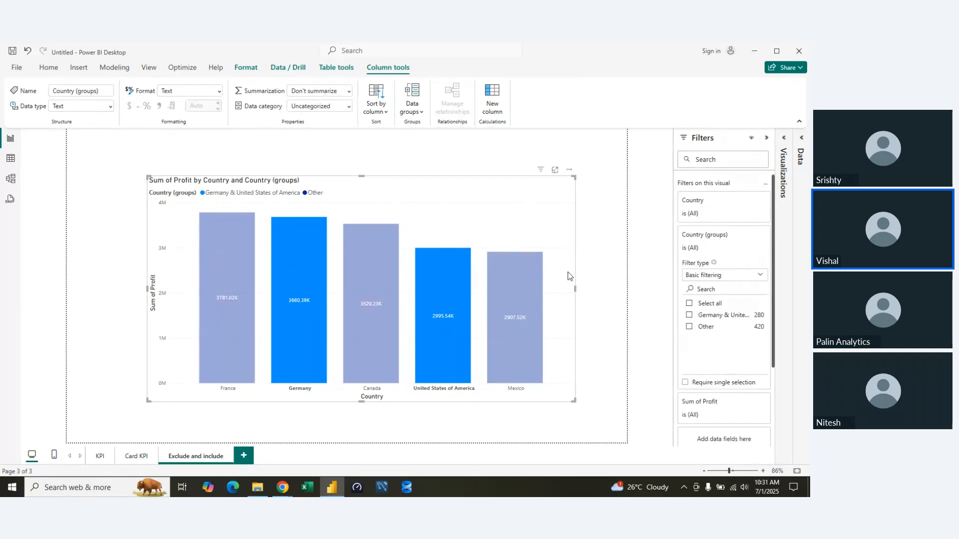
left_click(435, 316)
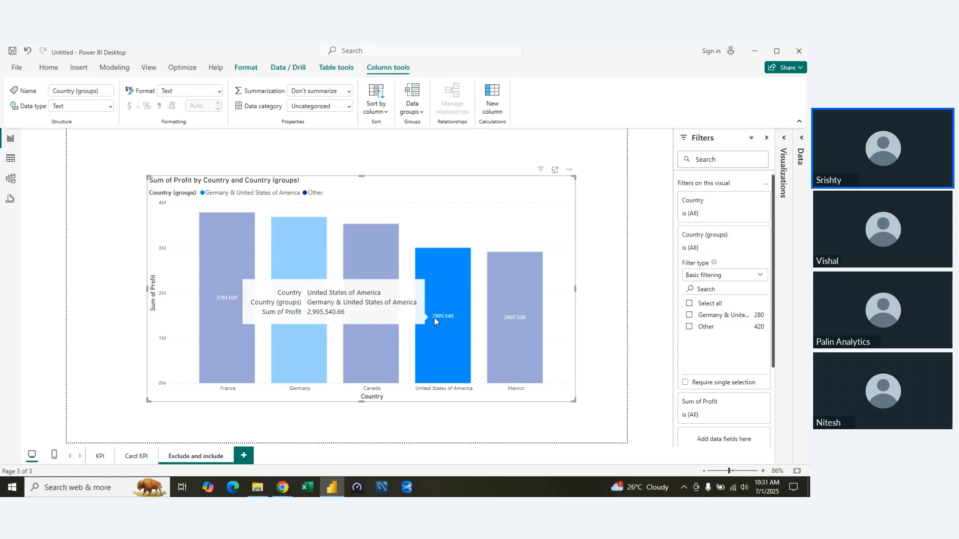
left_click(287, 328, "ctrl")
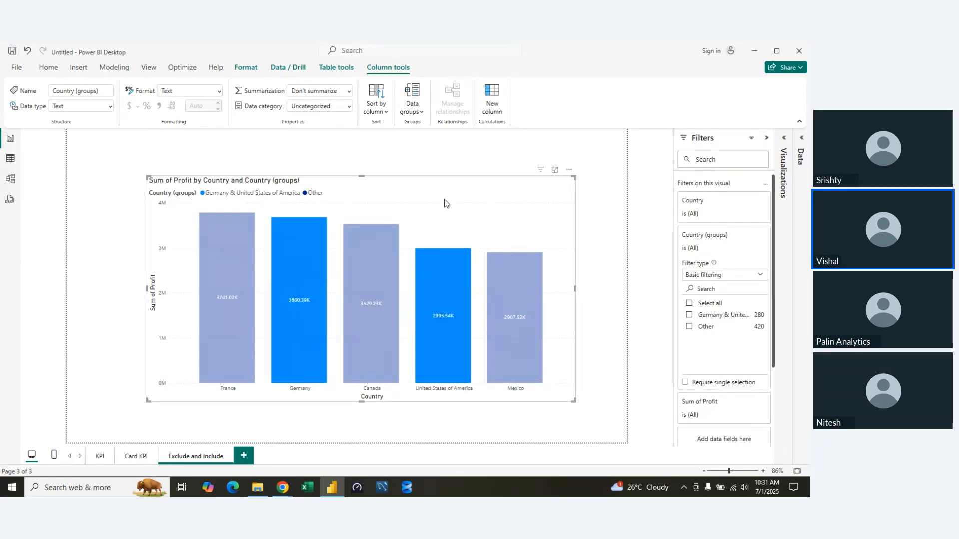
left_click(413, 107)
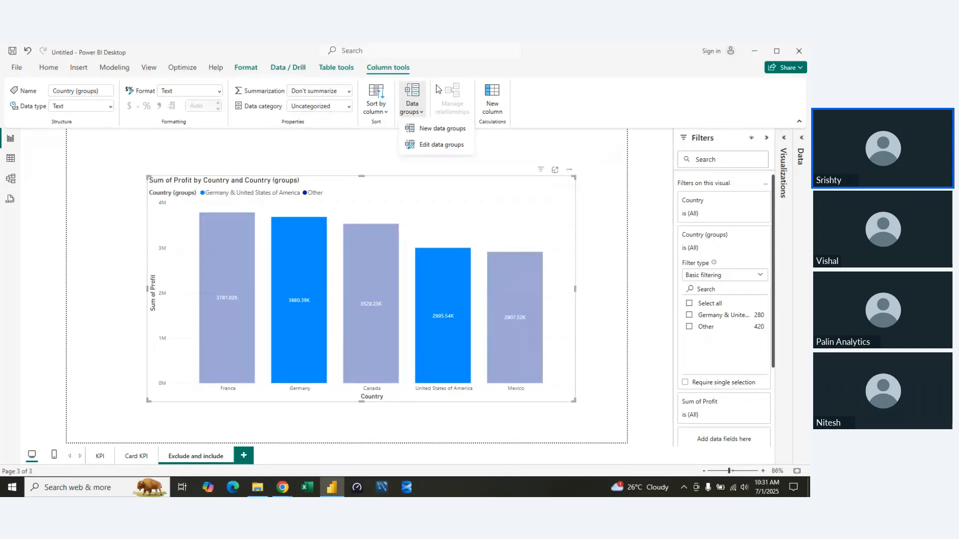
left_click(474, 188)
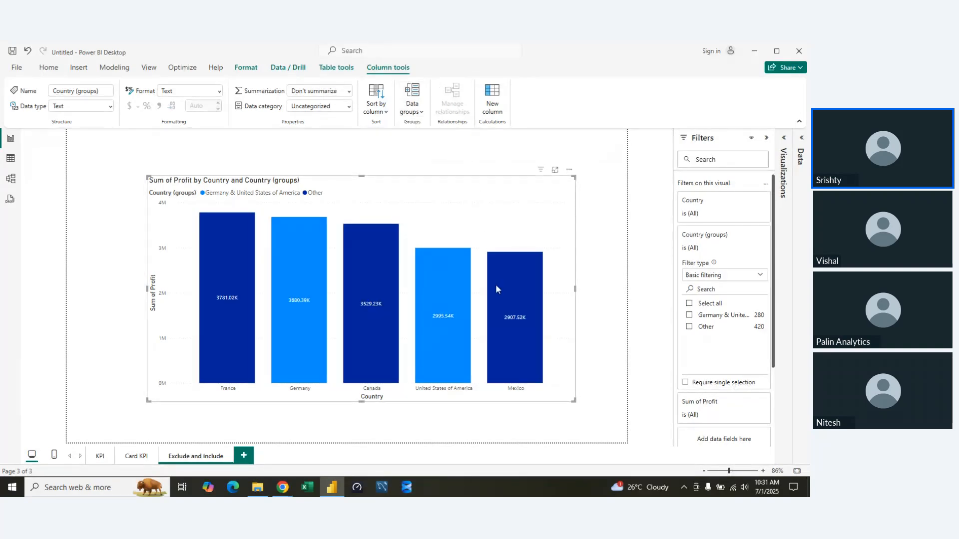
Select the Canada and Mexico bars together and group their data as a second country group.
left_click(512, 311)
left_click(384, 335)
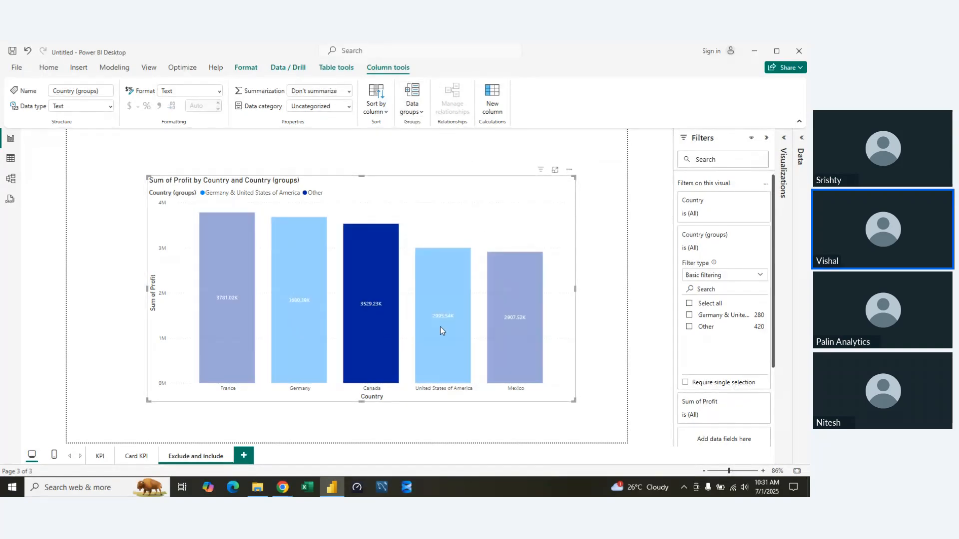
left_click(493, 314, "ctrl")
right_click(493, 313)
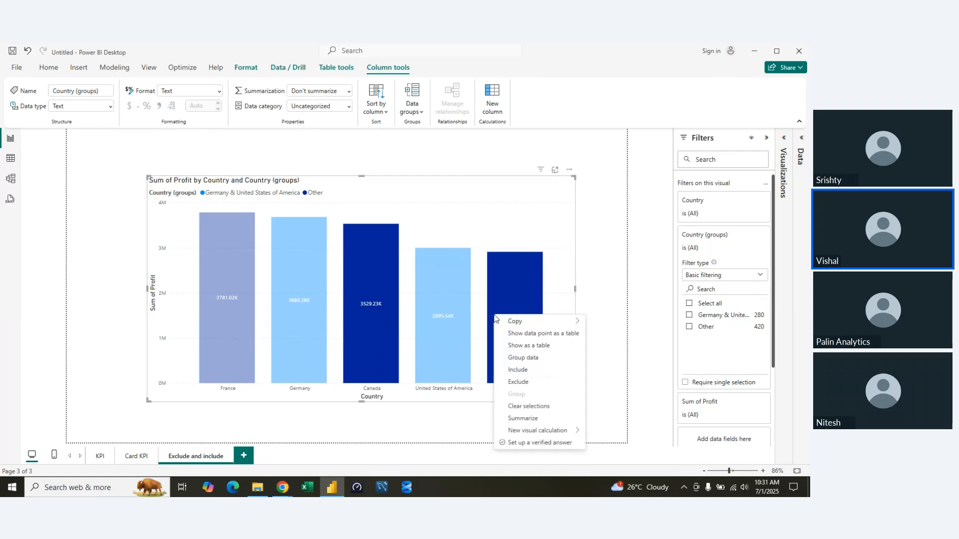
left_click(521, 359)
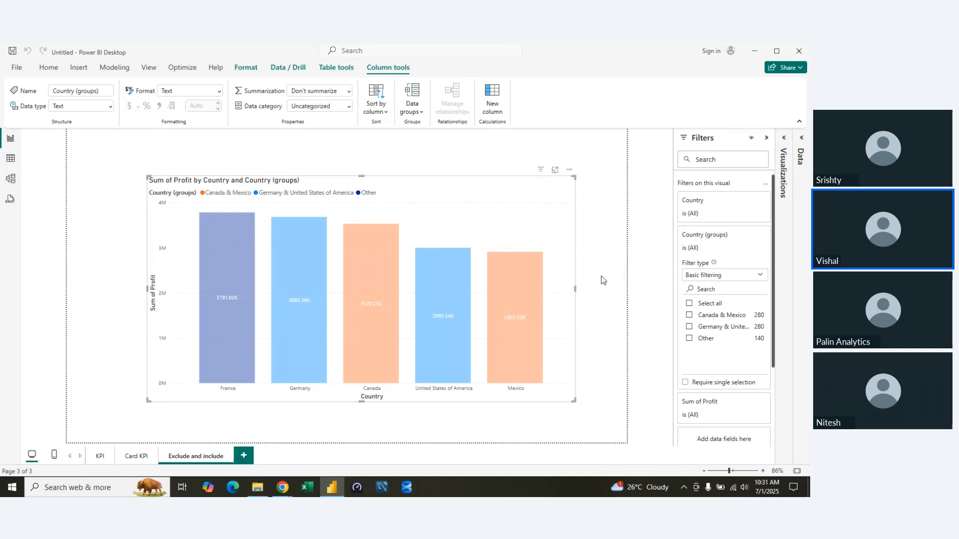
Highlight the Mexico and Canada bars, look at the data category options for Country (groups), and deselect the chart.
left_click(501, 288)
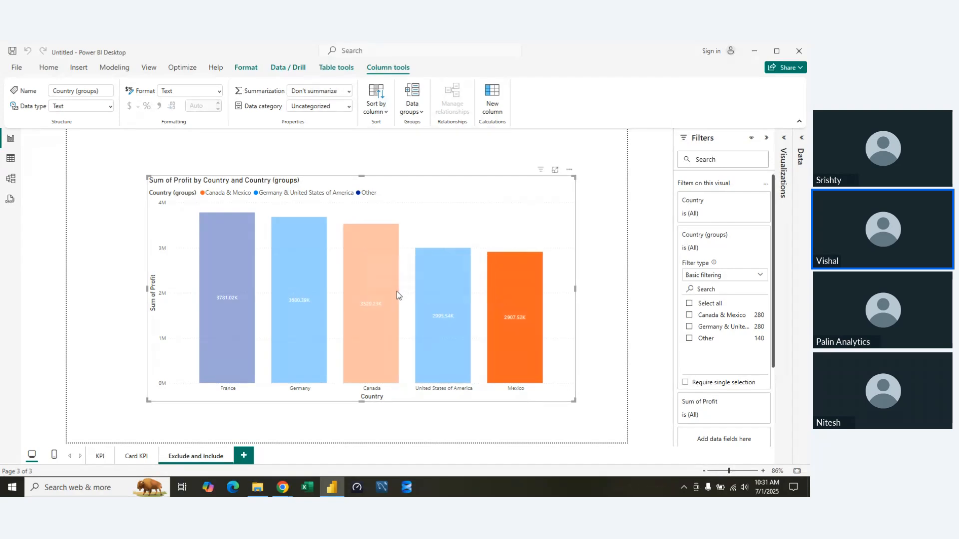
left_click(397, 292, "ctrl")
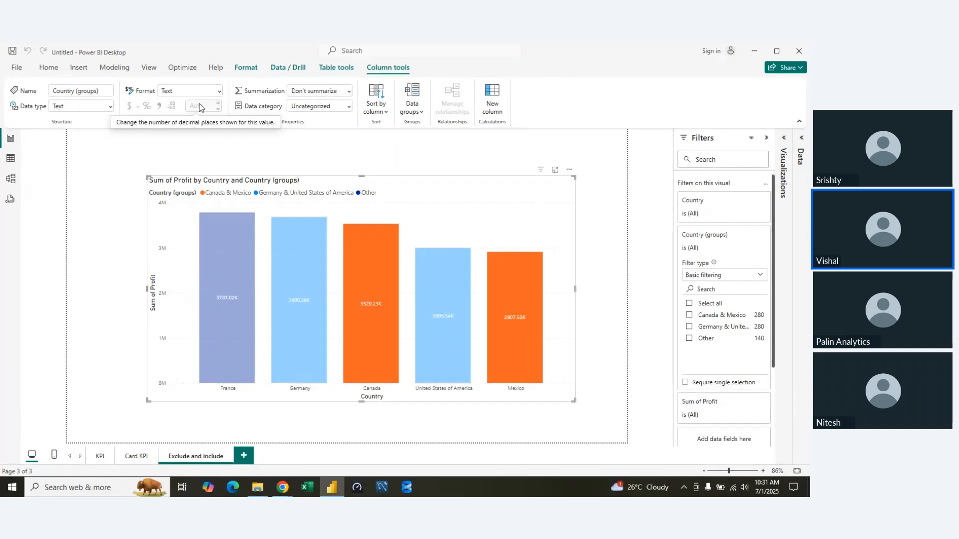
left_click(349, 107)
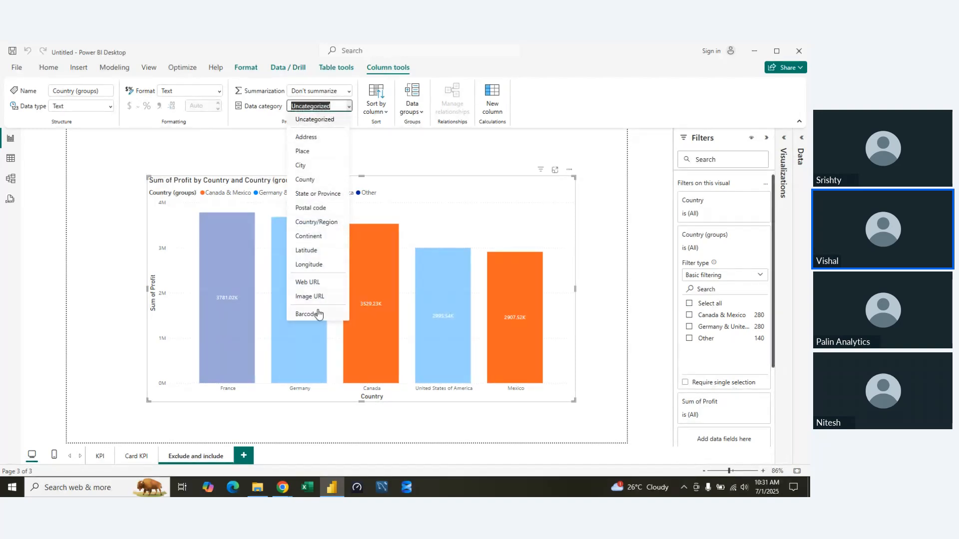
left_click(390, 156)
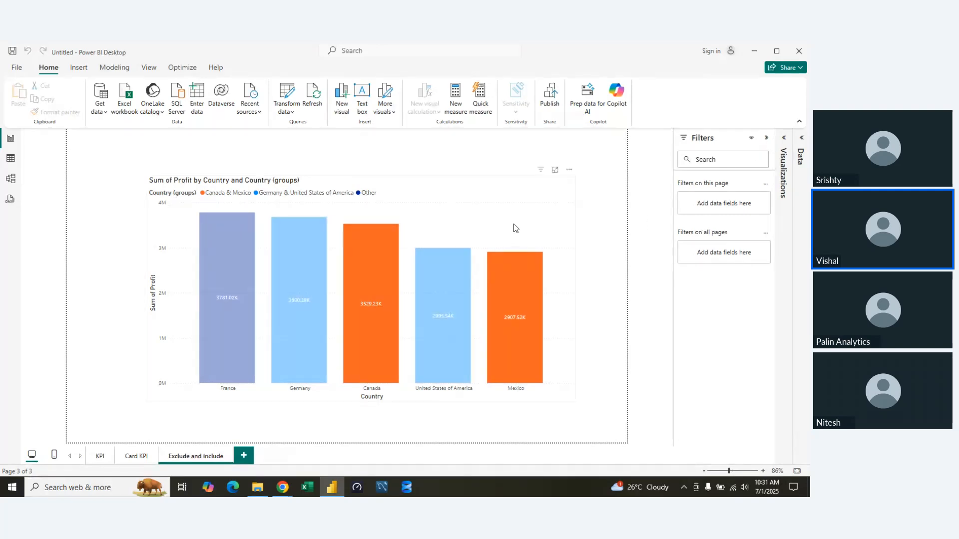
Highlight the Canada and Mexico bars and check their available data point options and the Country (groups) filter.
left_click(417, 292)
left_click(375, 296)
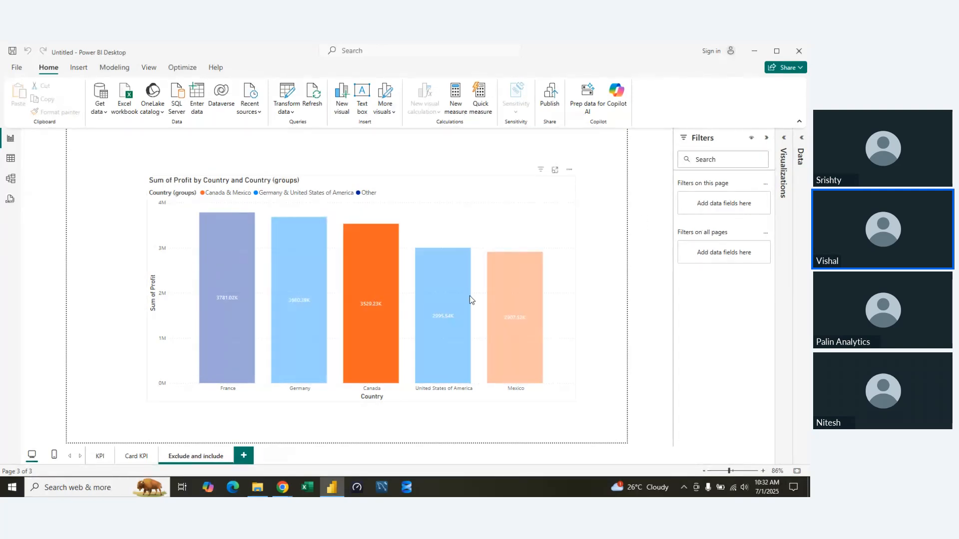
left_click(506, 296, "ctrl")
right_click(508, 296)
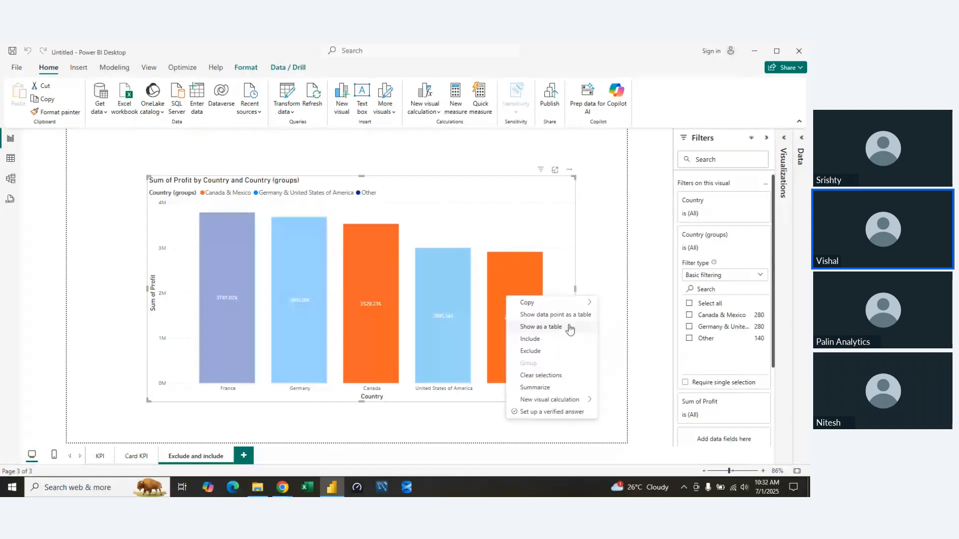
left_click(743, 247)
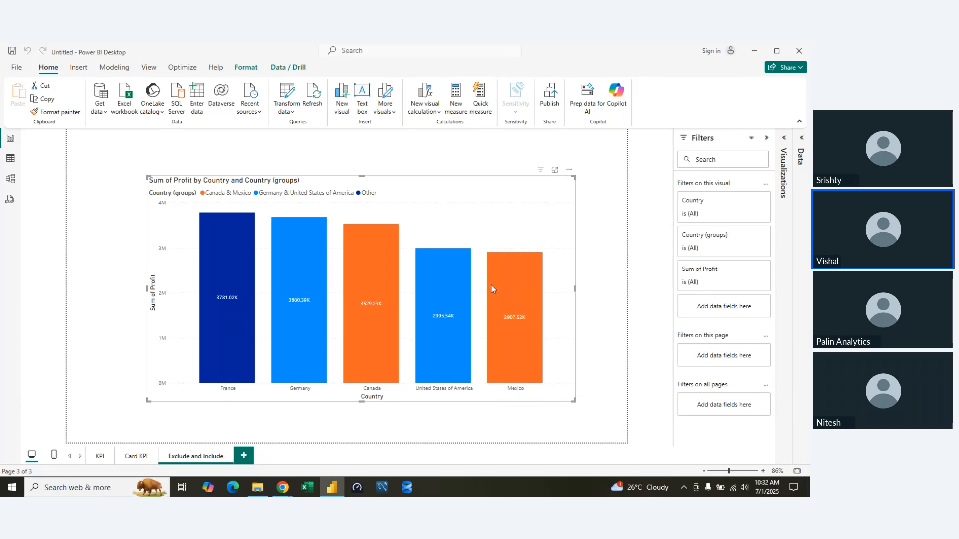
right_click(365, 295)
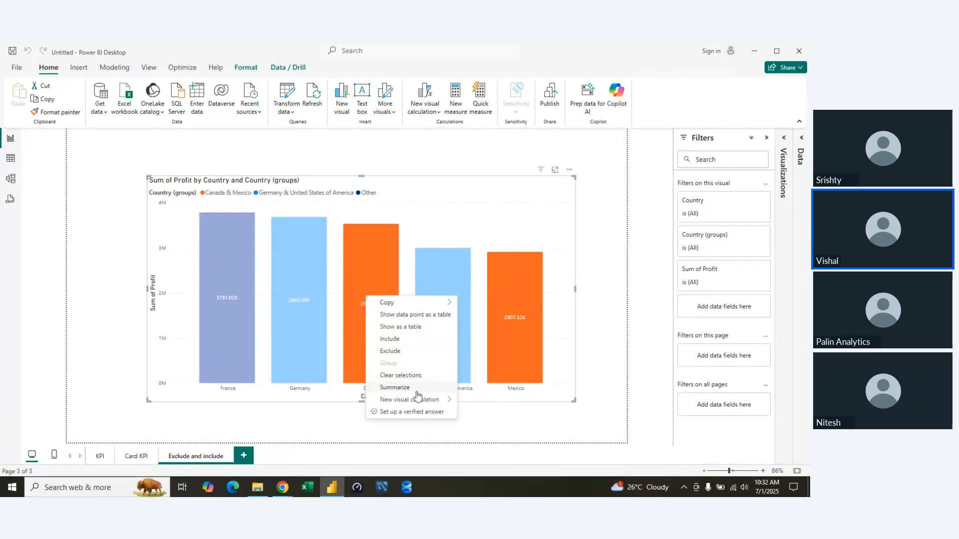
left_click(433, 174)
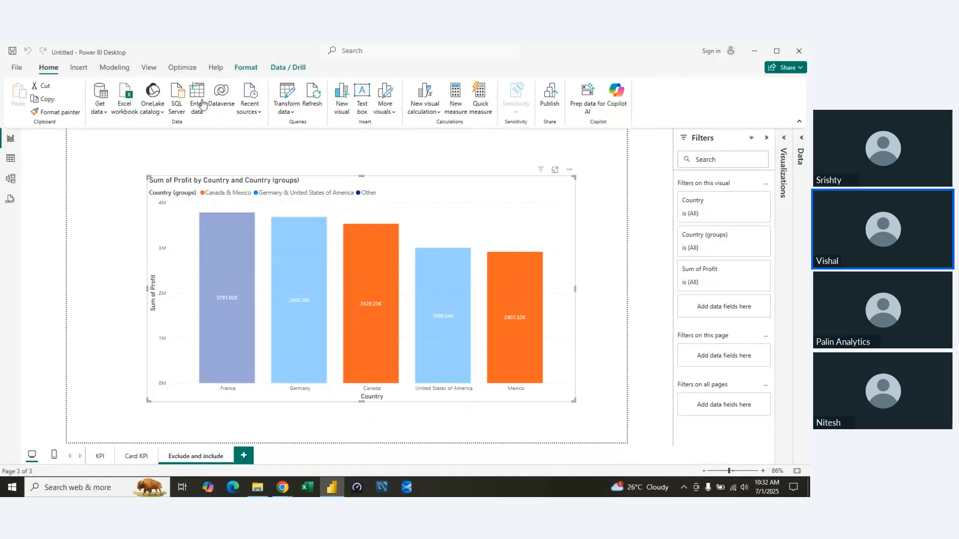
left_click(245, 67)
left_click(295, 67)
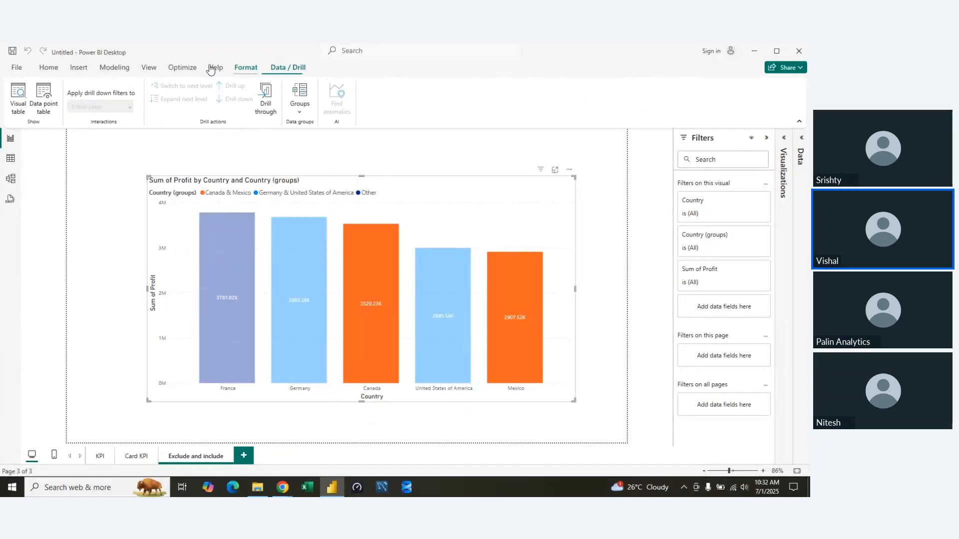
left_click(186, 68)
left_click(149, 68)
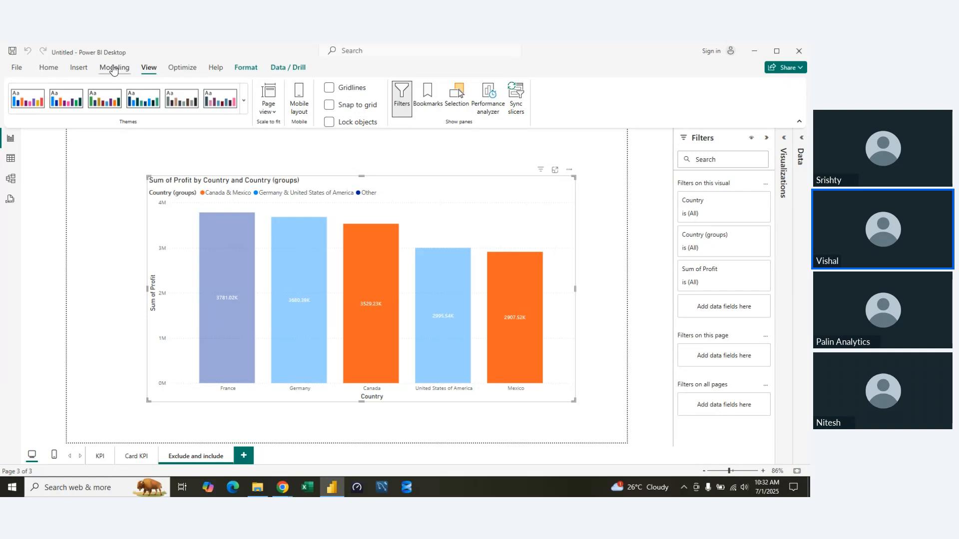
left_click(114, 68)
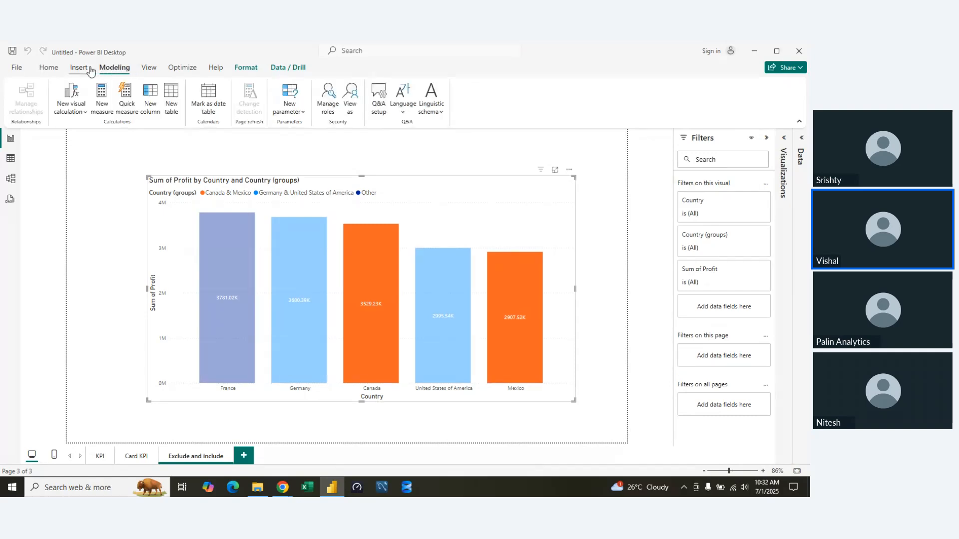
left_click(80, 67)
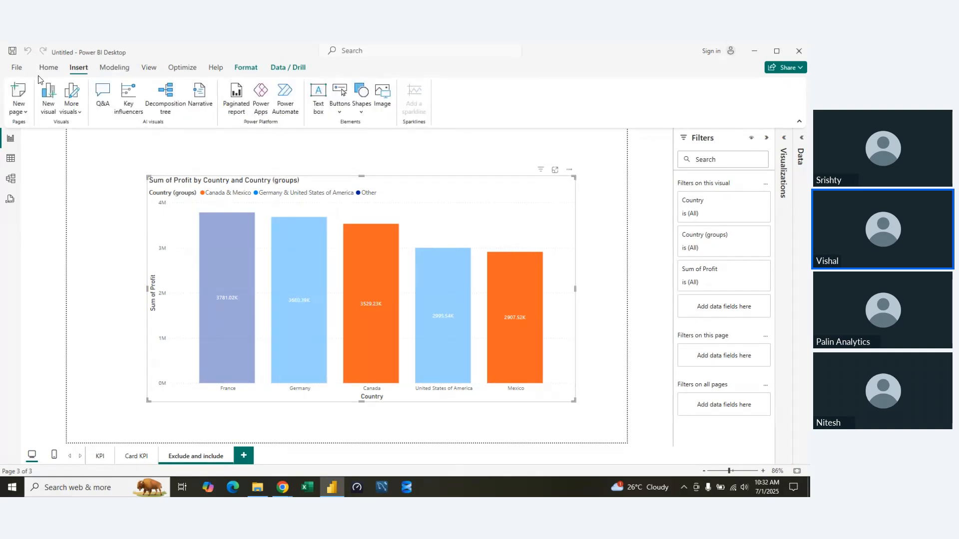
left_click(49, 68)
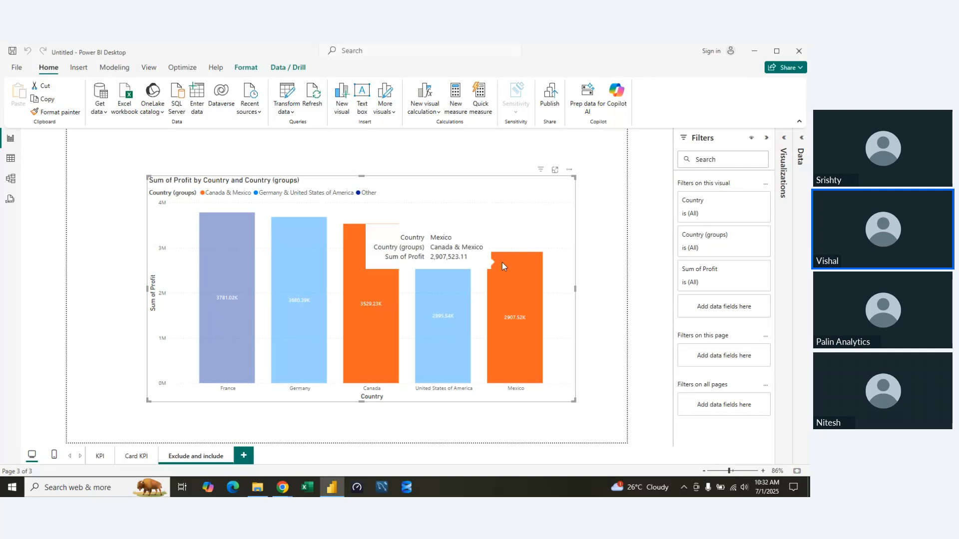
left_click(181, 72)
left_click(149, 73)
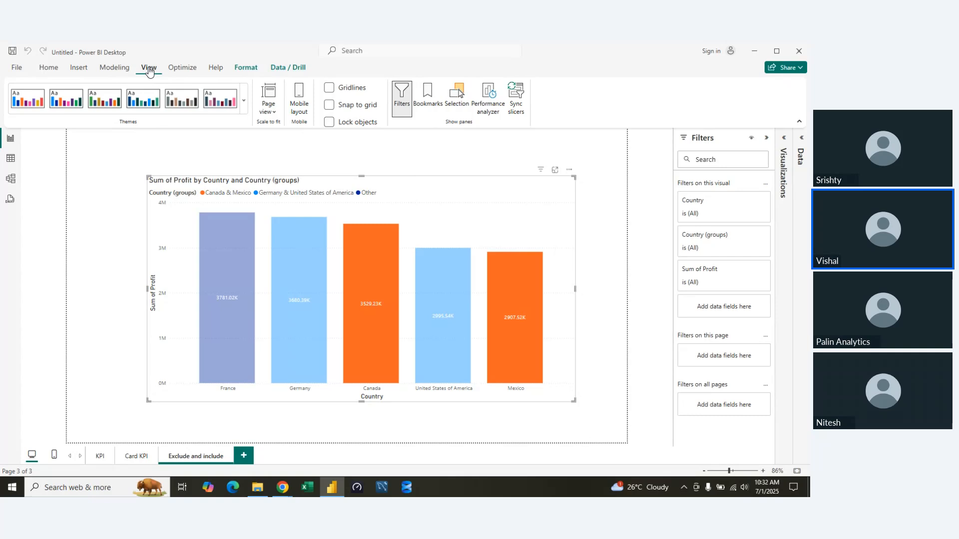
Look at the Country (groups) column's properties in the financials table and clear the highlighting of the chart's bars.
left_click(801, 139)
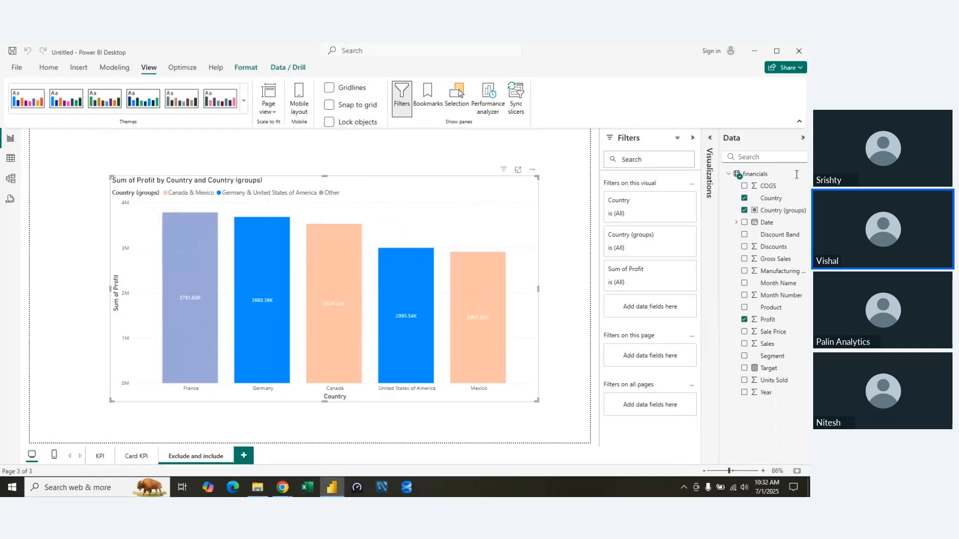
double_click(787, 215)
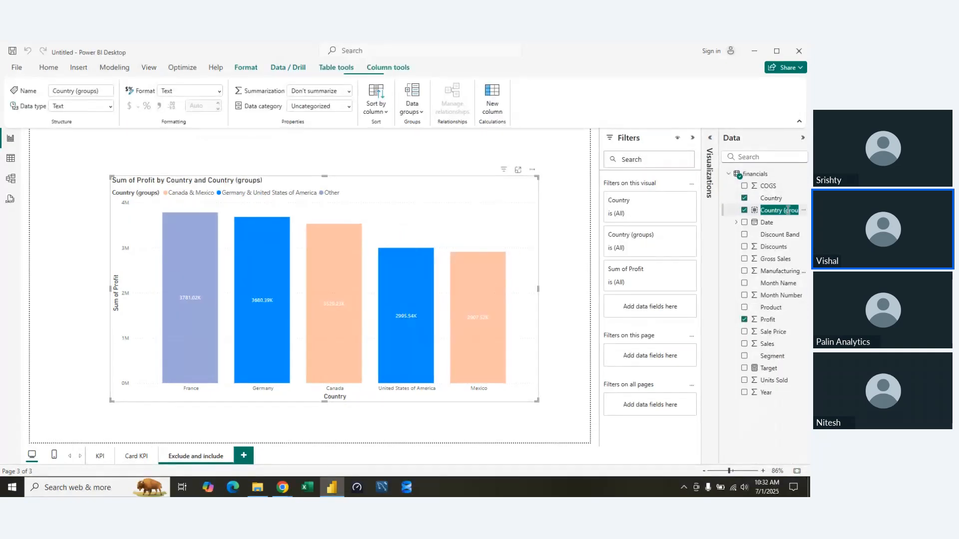
left_click(802, 139)
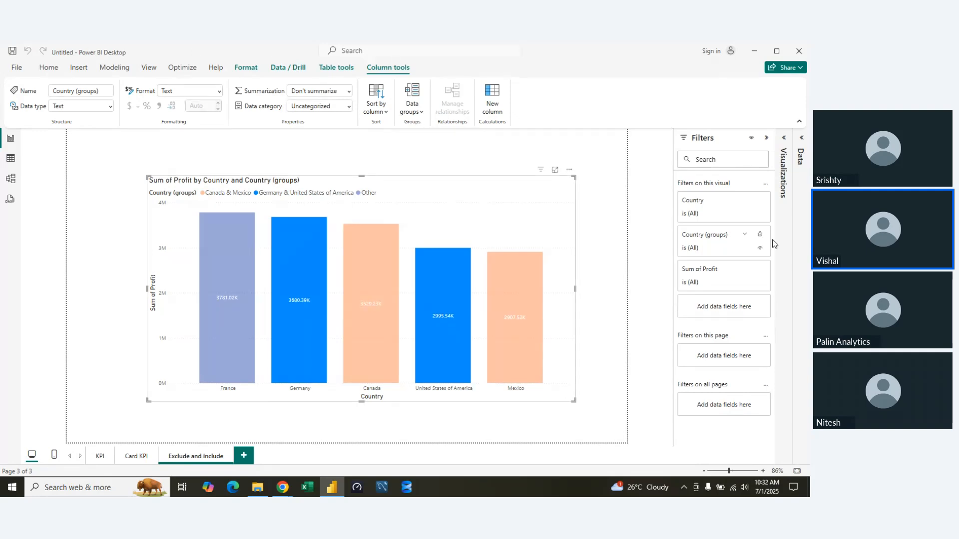
left_click(509, 209)
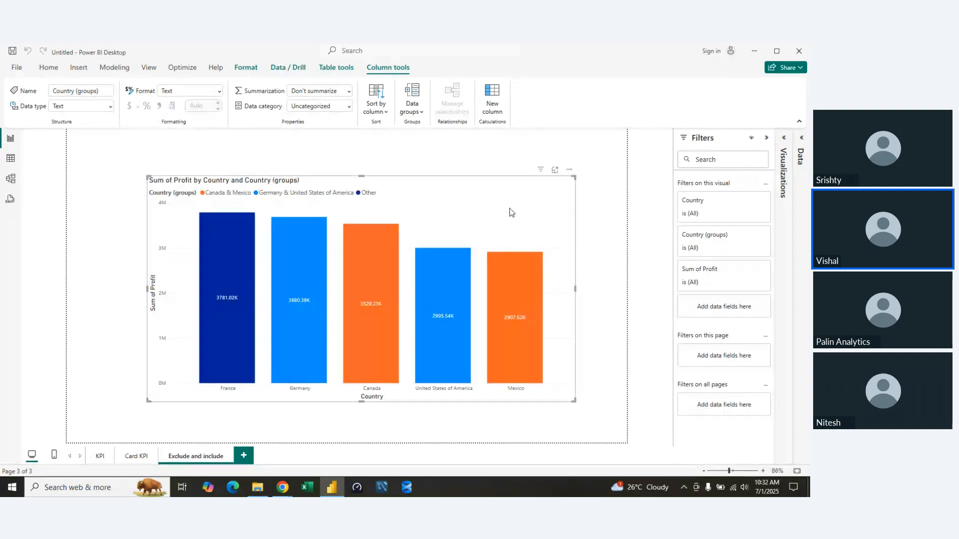
left_click(622, 175)
left_click(148, 68)
left_click(182, 68)
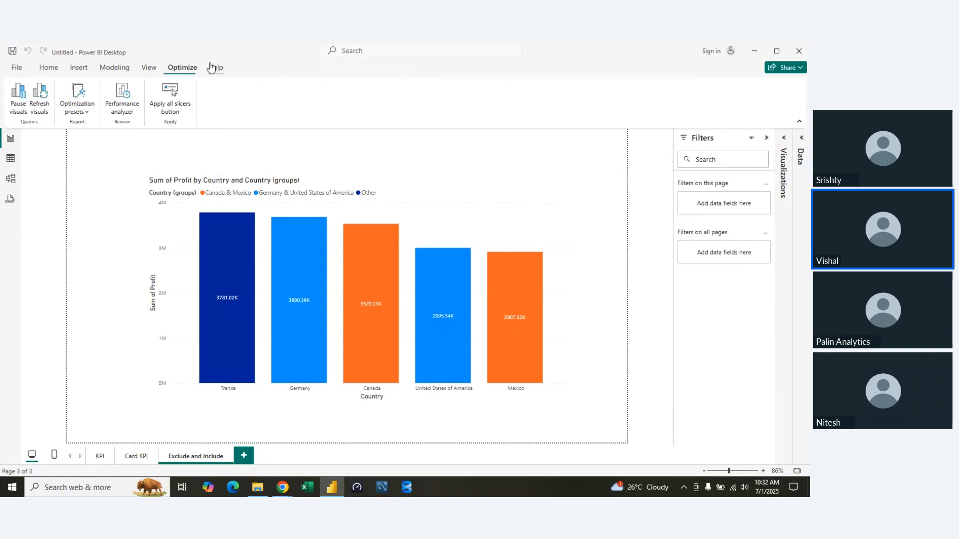
left_click(215, 67)
left_click(149, 68)
left_click(114, 68)
left_click(49, 67)
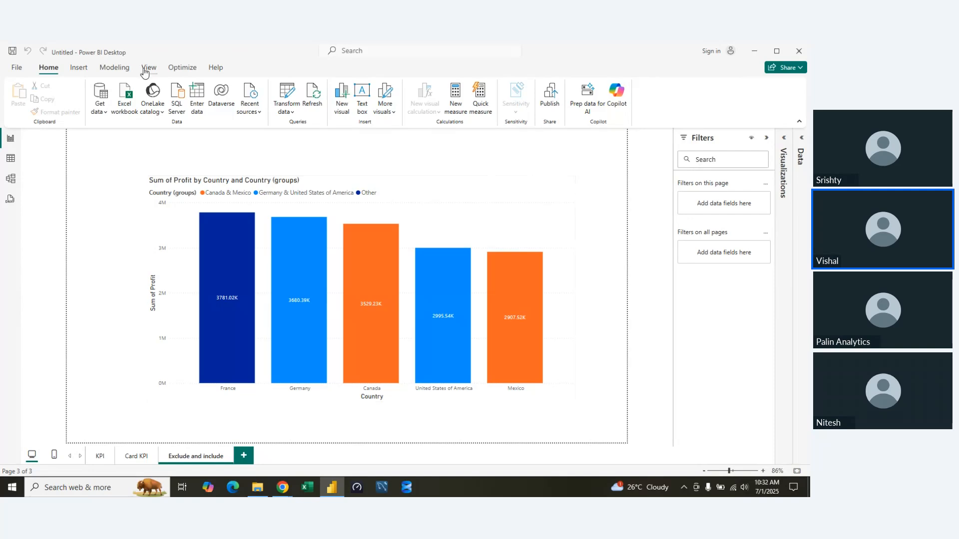
left_click(147, 70)
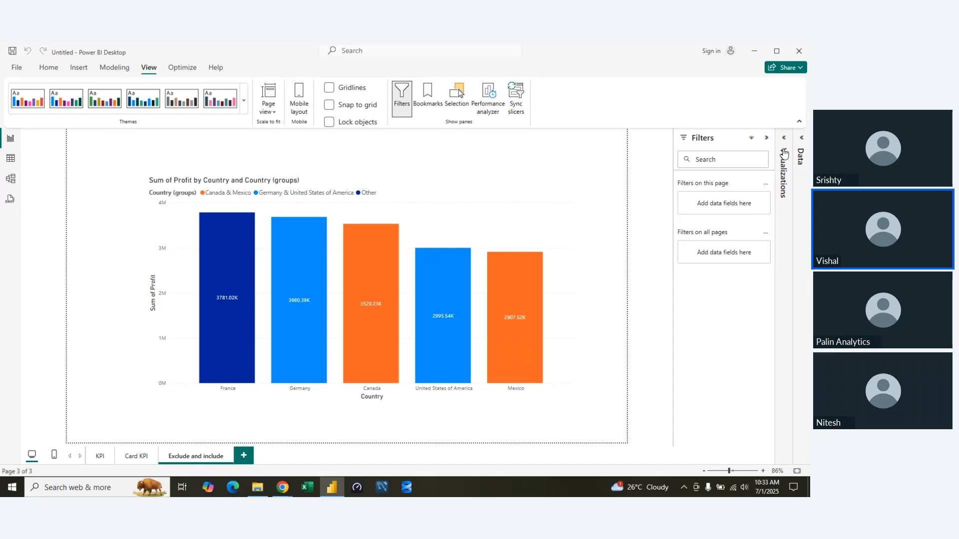
Edit the data groups of the Country (groups) column and ungroup Germany & United States of America.
left_click(801, 142)
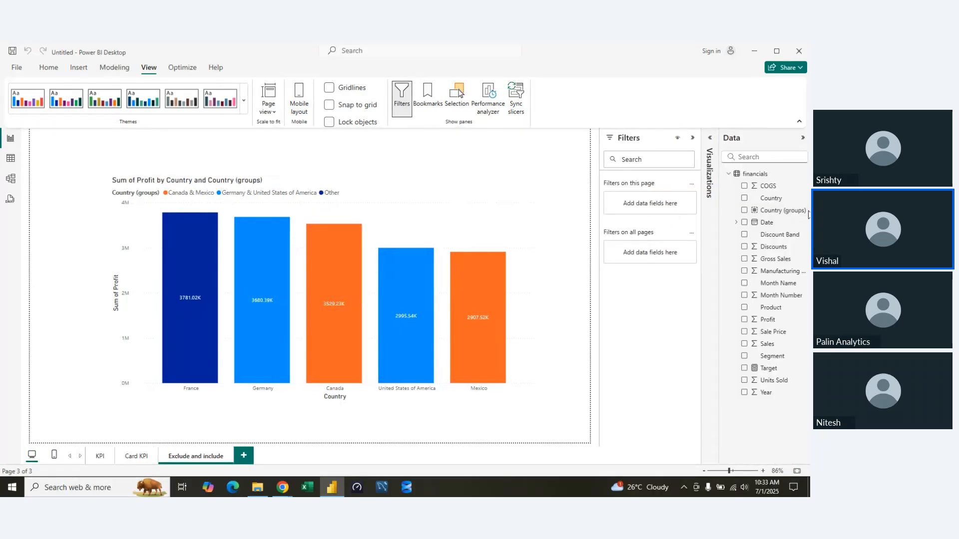
left_click_drag(801, 212, 802, 219)
left_click(777, 215)
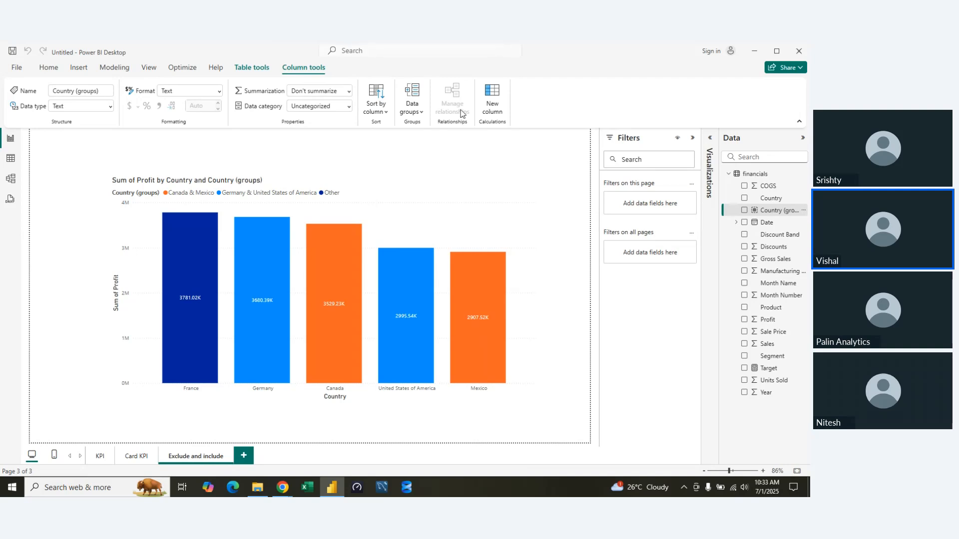
left_click(412, 108)
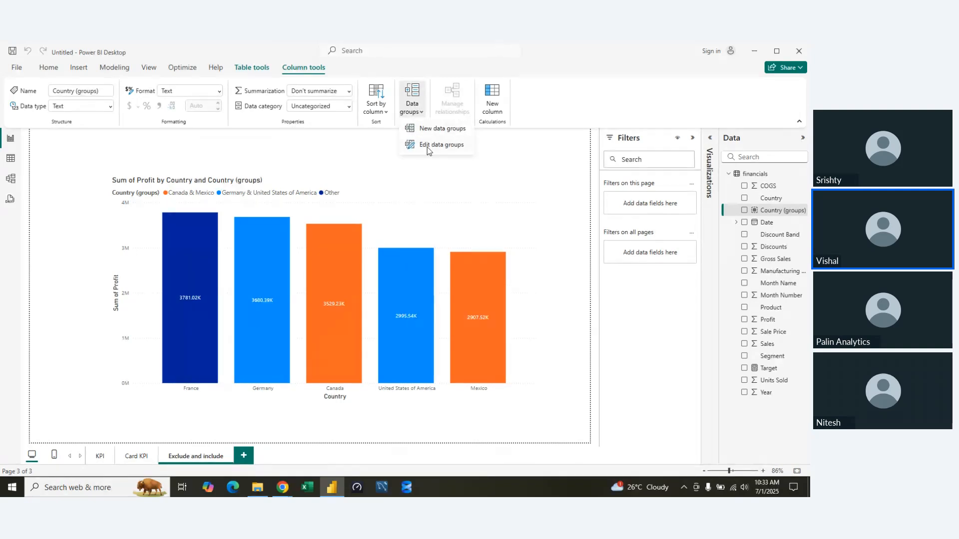
left_click(427, 146)
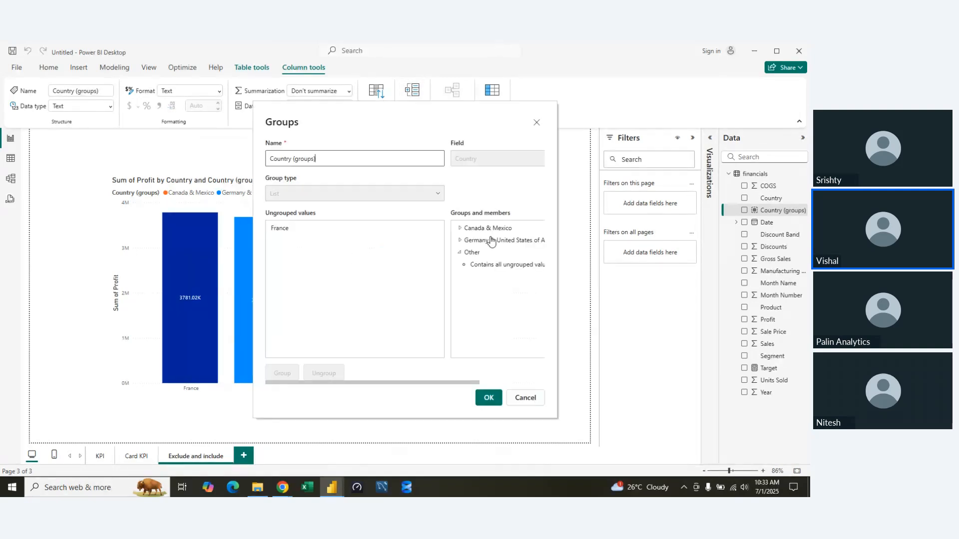
left_click(482, 243)
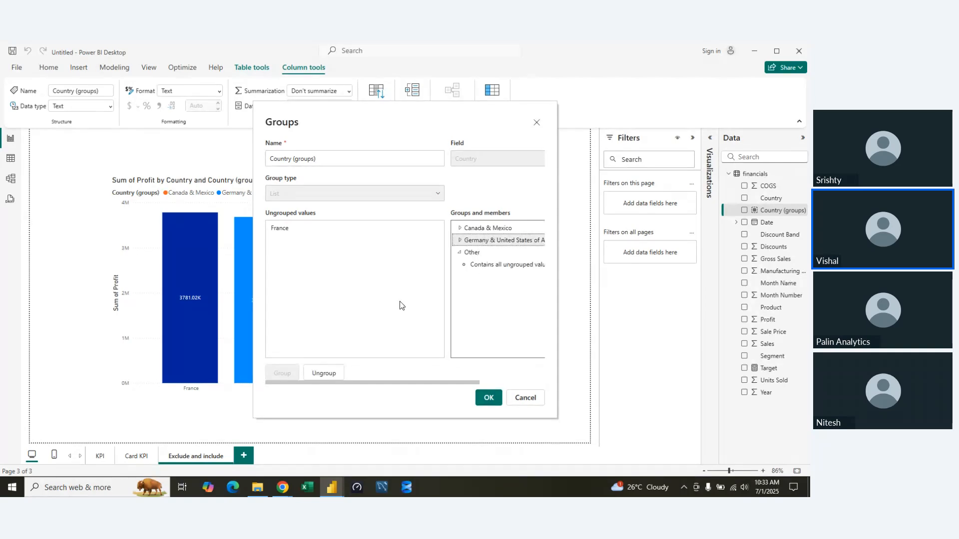
left_click(323, 374)
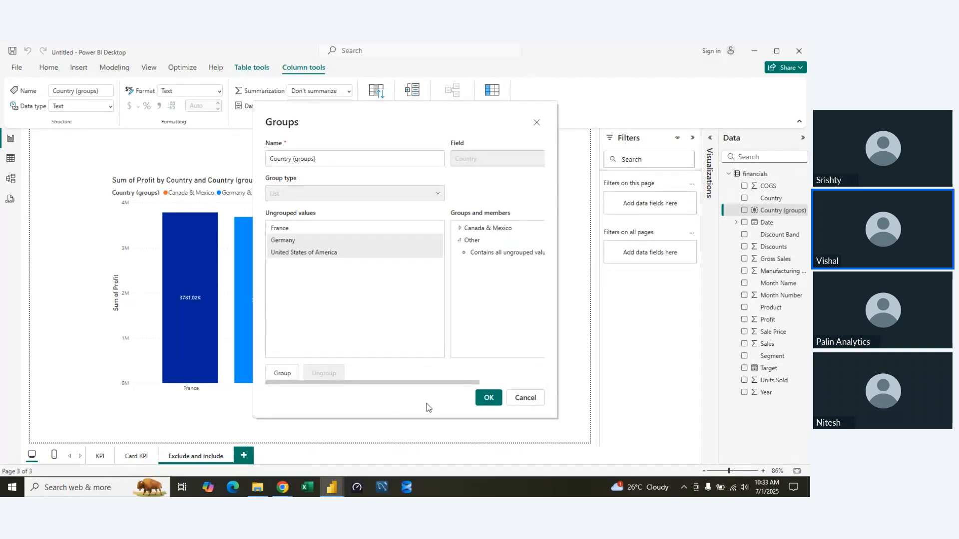
left_click(490, 398)
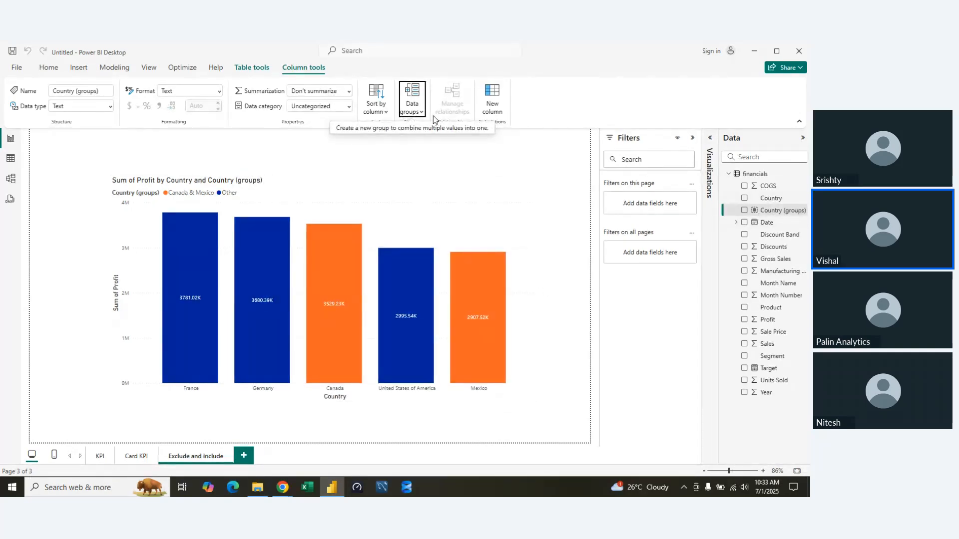
Try to ungroup Canada & Mexico in the Country (groups) data groups, and cancel the edit.
left_click(412, 99)
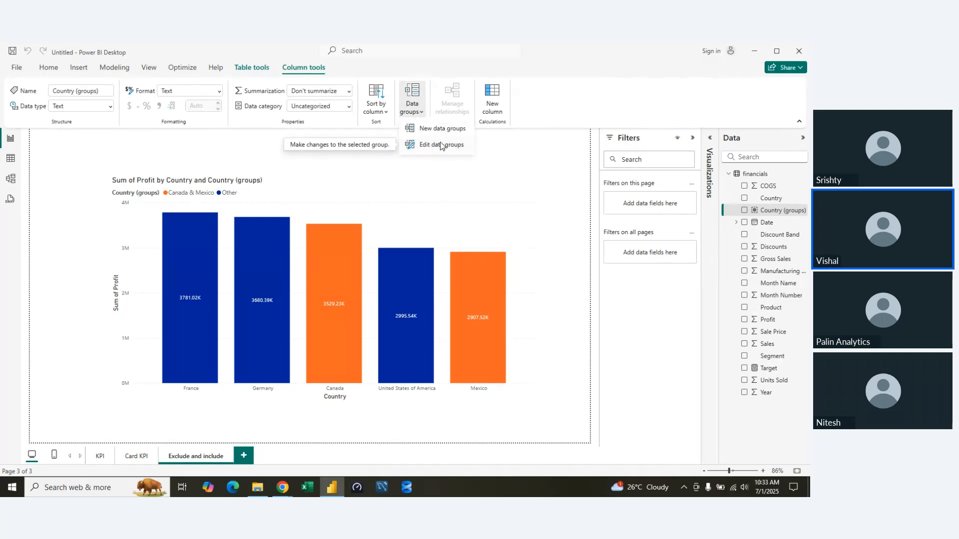
left_click(441, 145)
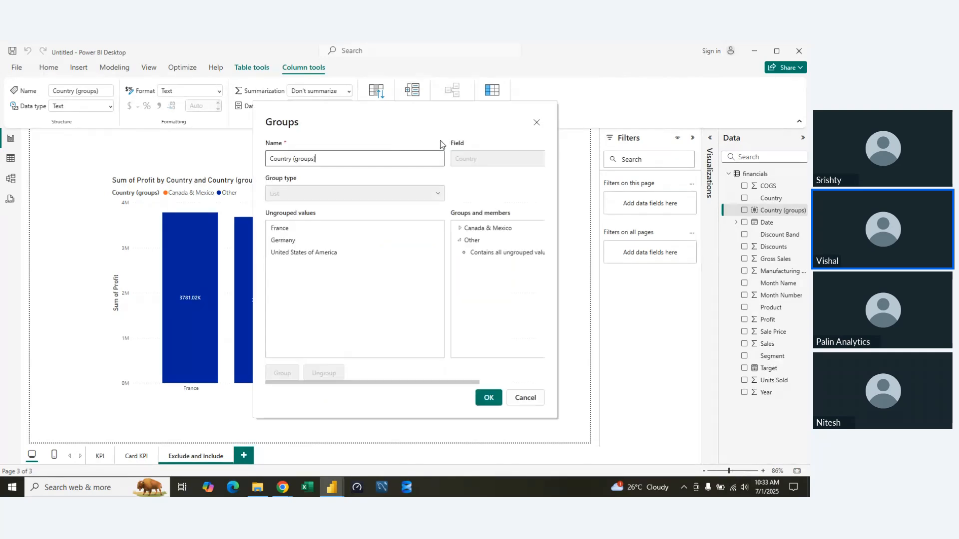
left_click(477, 230)
left_click(323, 373)
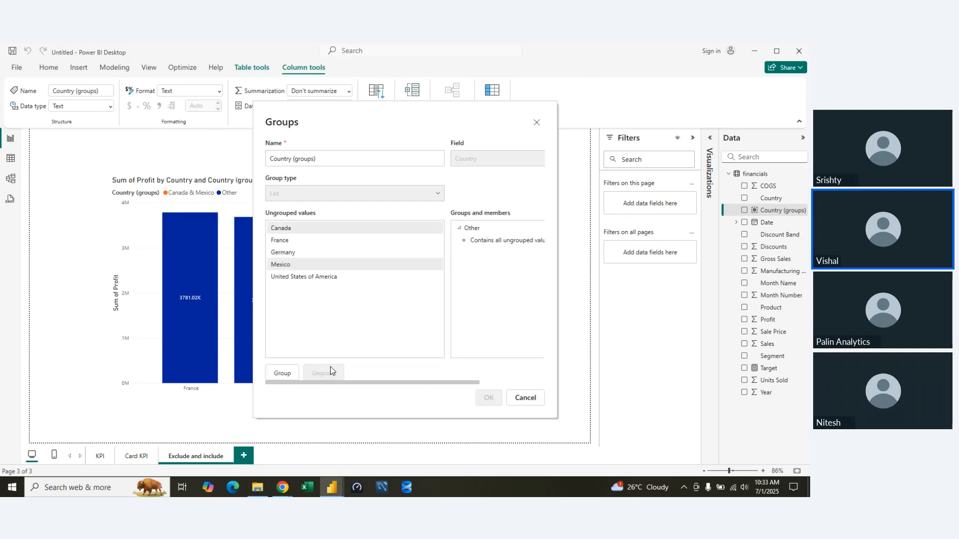
left_click(526, 397)
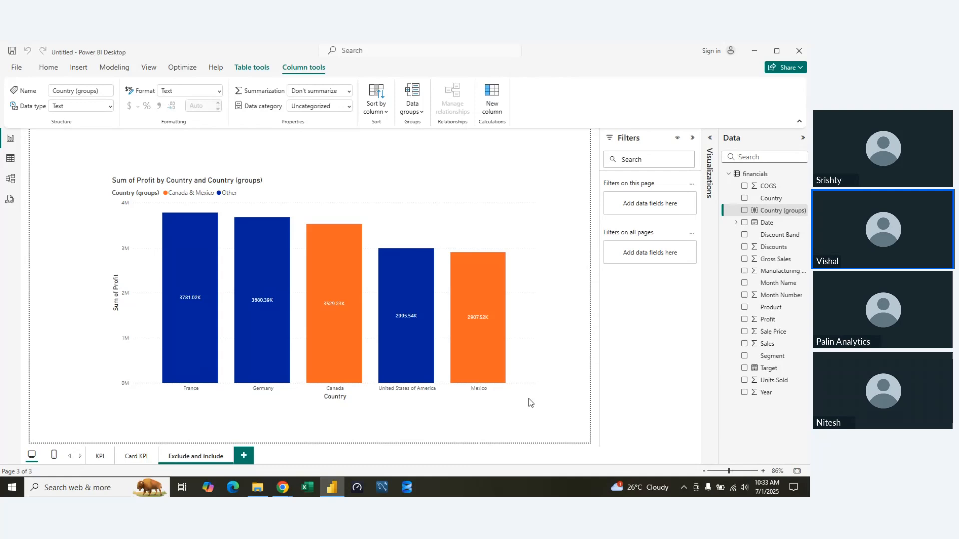
Reopen the Country (groups) data groups for editing and ungroup Canada & Mexico.
left_click(411, 116)
left_click(423, 153)
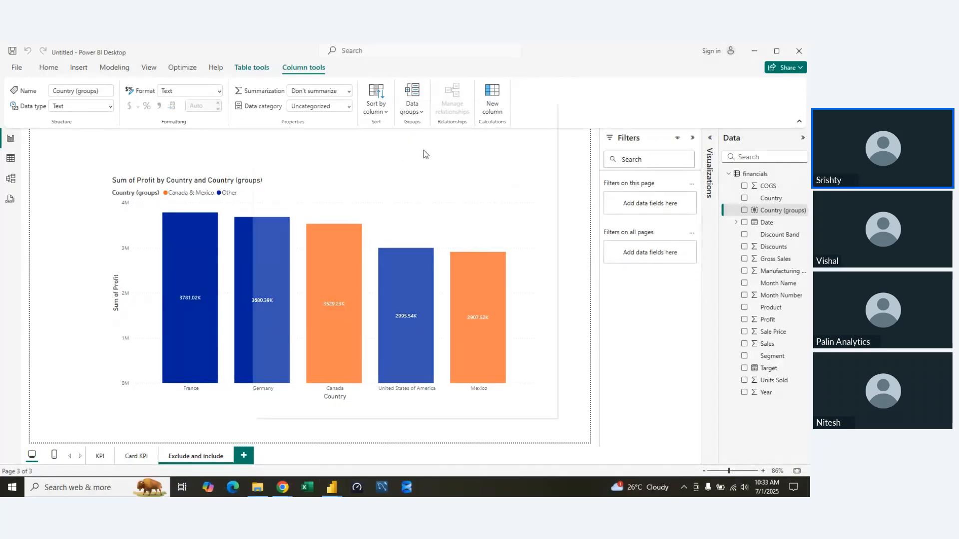
left_click(473, 232)
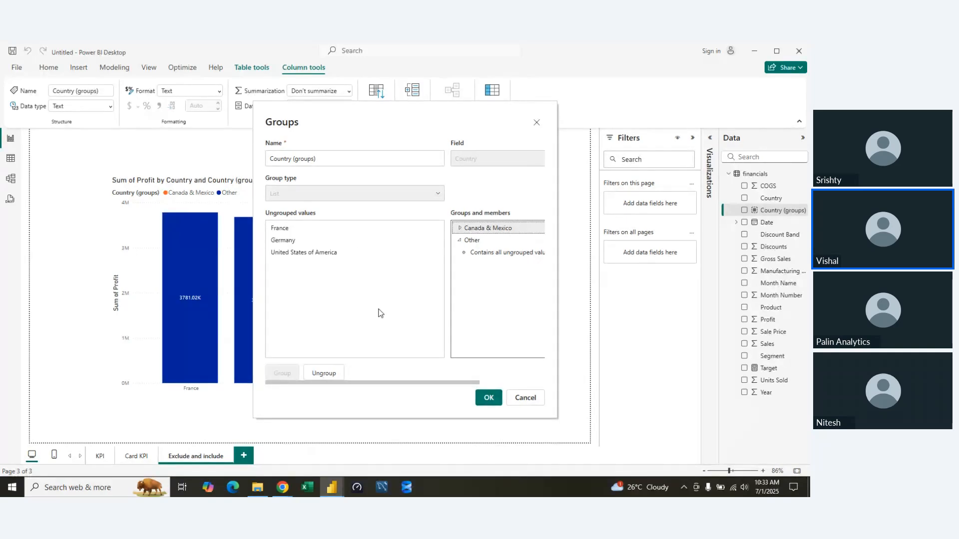
left_click(321, 374)
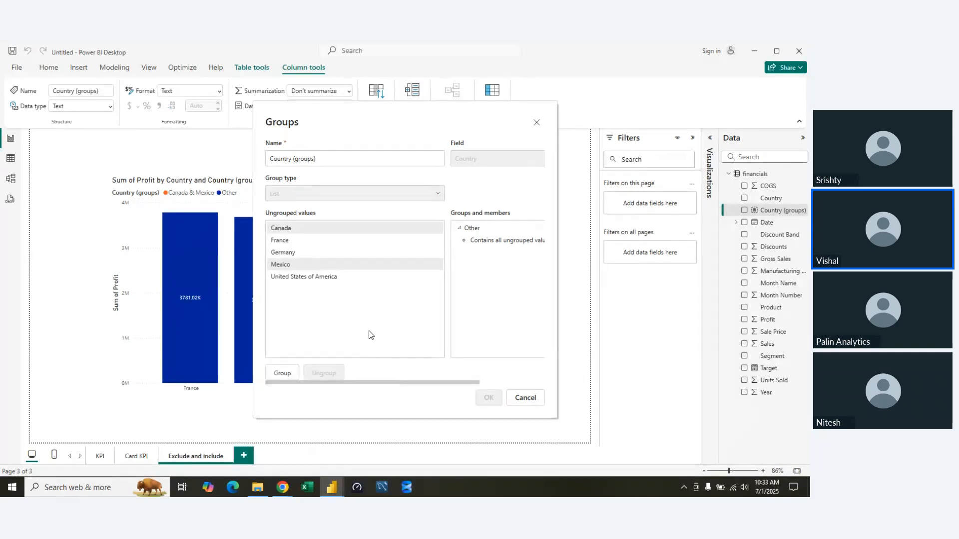
Remove the Other group, which contains all ungrouped values, from the Country (groups) data groups.
left_click(363, 283)
left_click(508, 240)
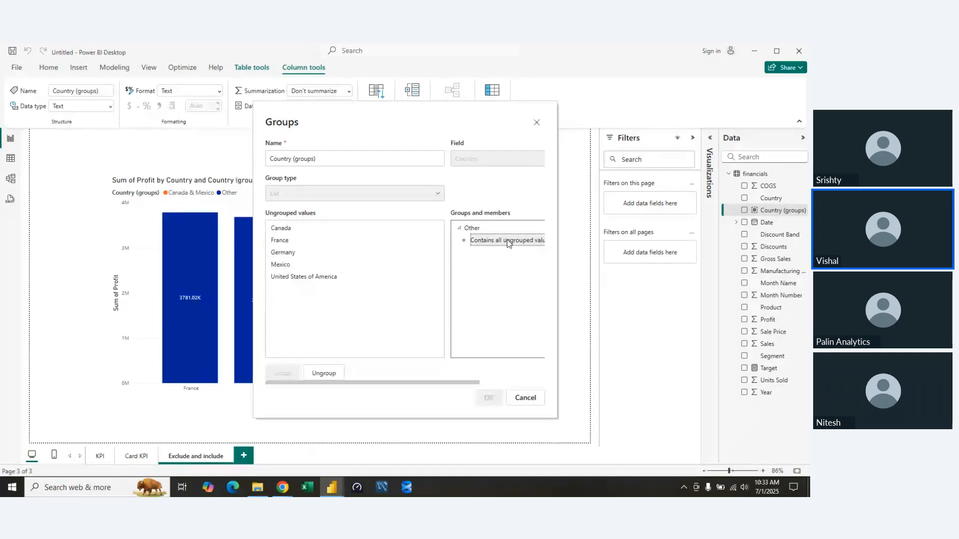
left_click(472, 227)
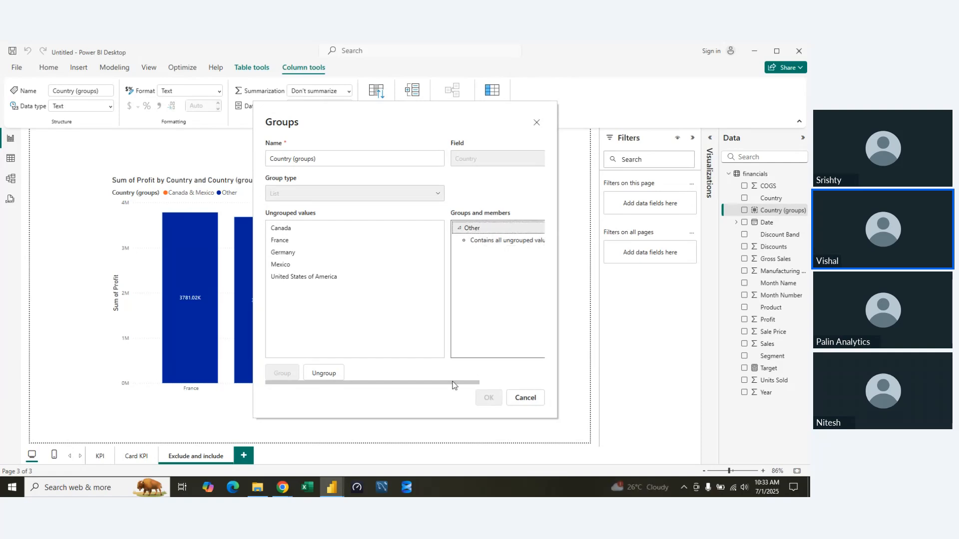
left_click(324, 374)
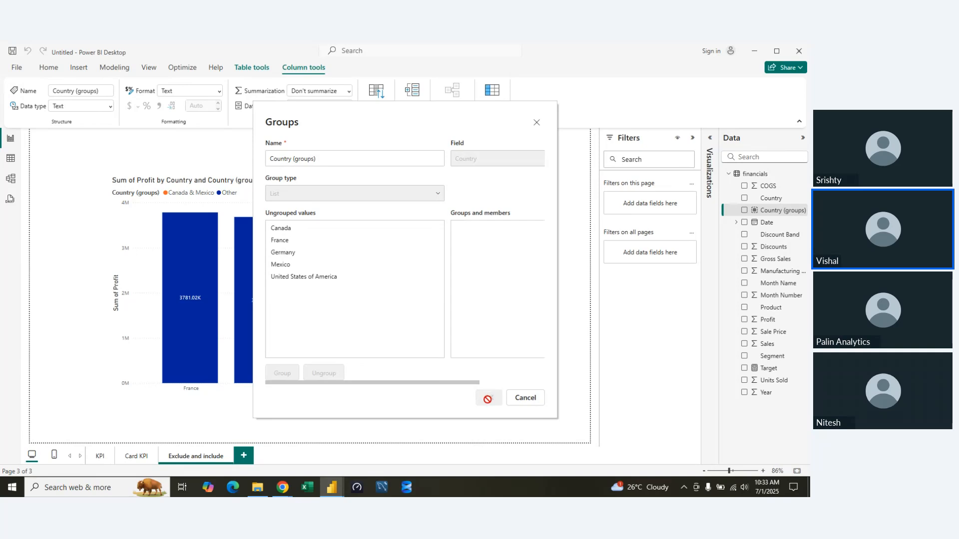
Put United States of America in a group of its own and apply the Country (groups) data groups.
left_click(320, 276)
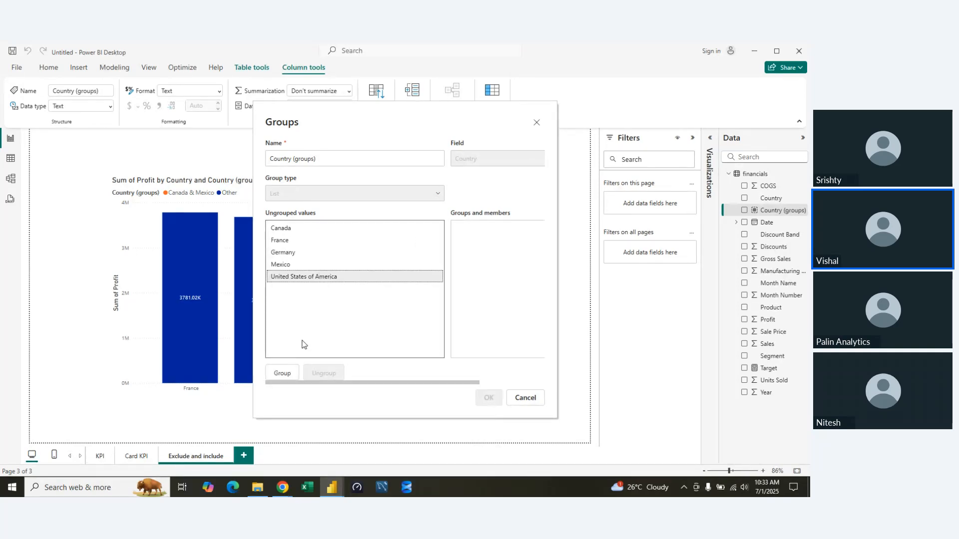
left_click(283, 373)
left_click(488, 398)
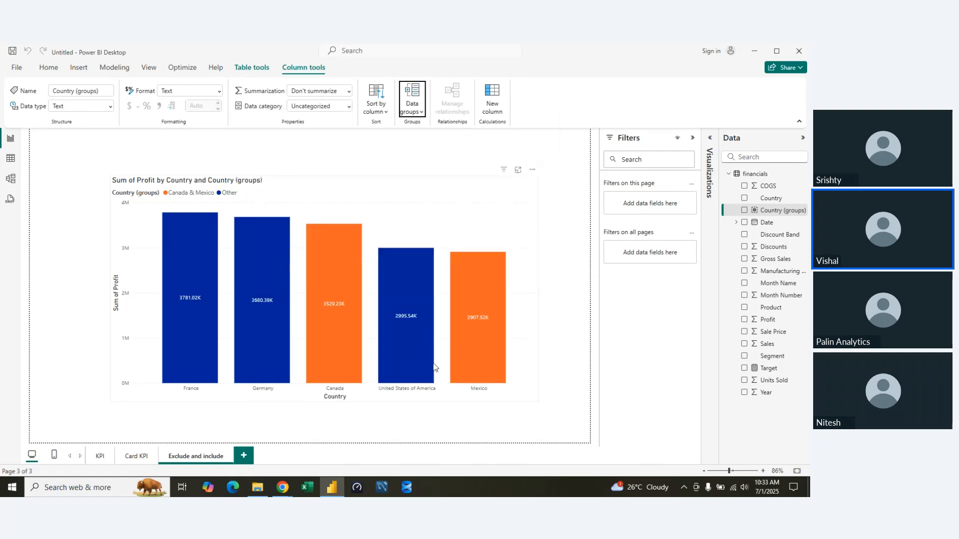
Try to ungroup United States of America in the Country (groups) data groups, and cancel the edit.
left_click(421, 111)
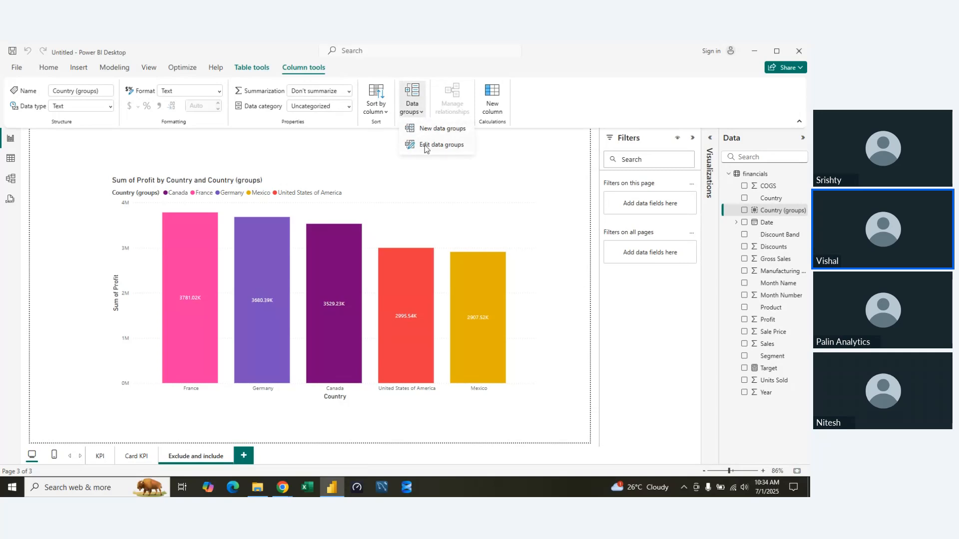
left_click(427, 145)
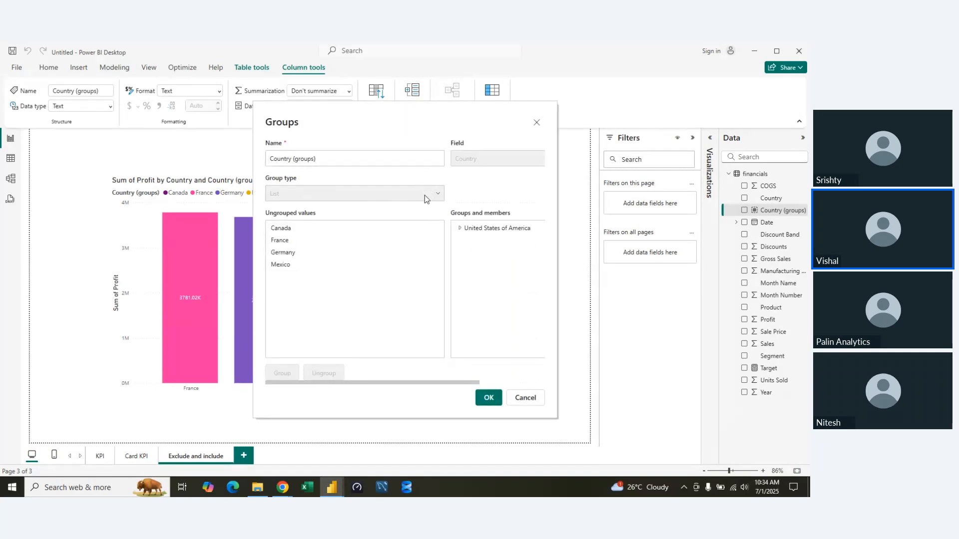
left_click(508, 233)
left_click(315, 376)
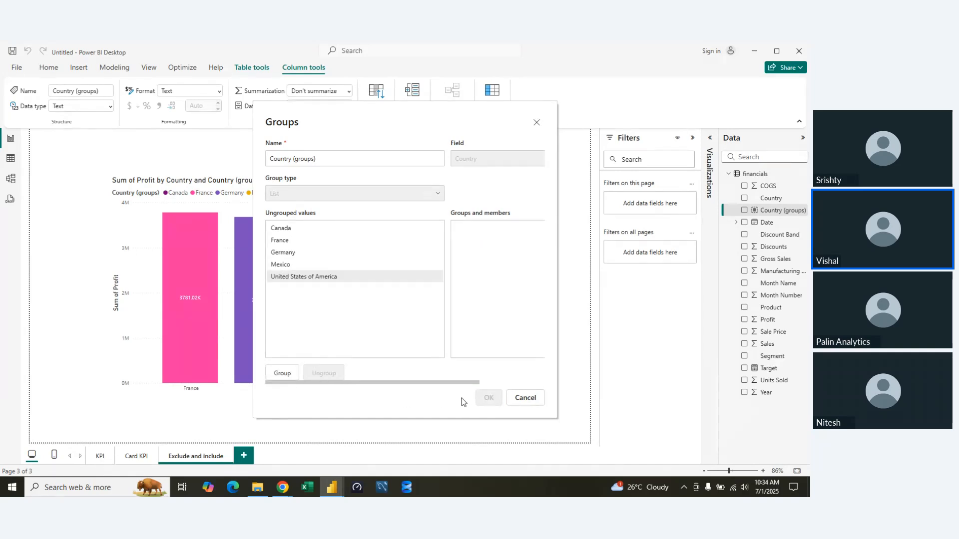
left_click(408, 325)
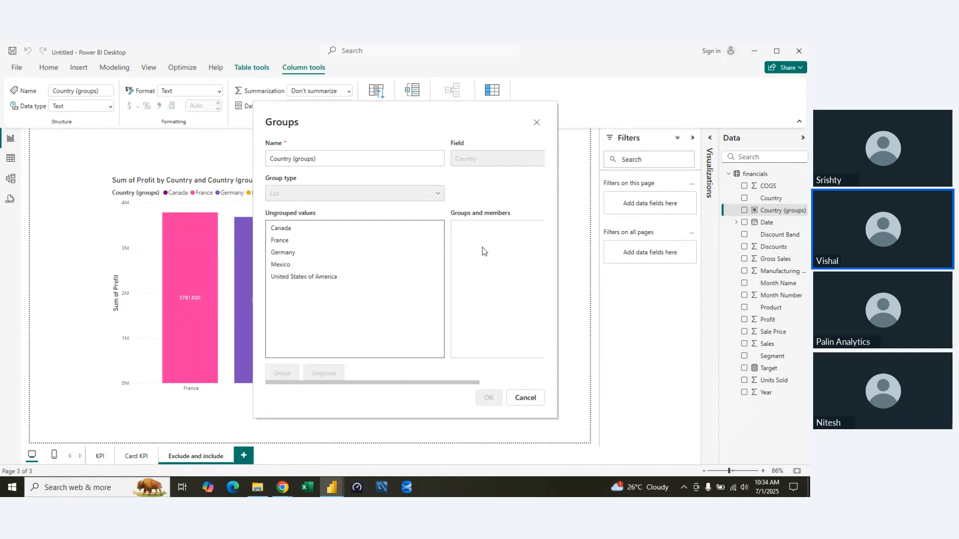
left_click(520, 398)
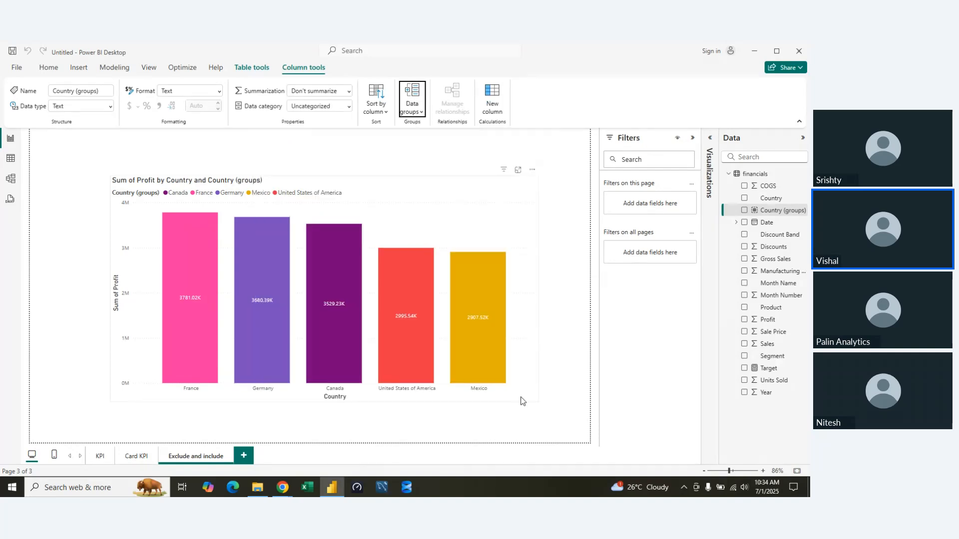
left_click(419, 117)
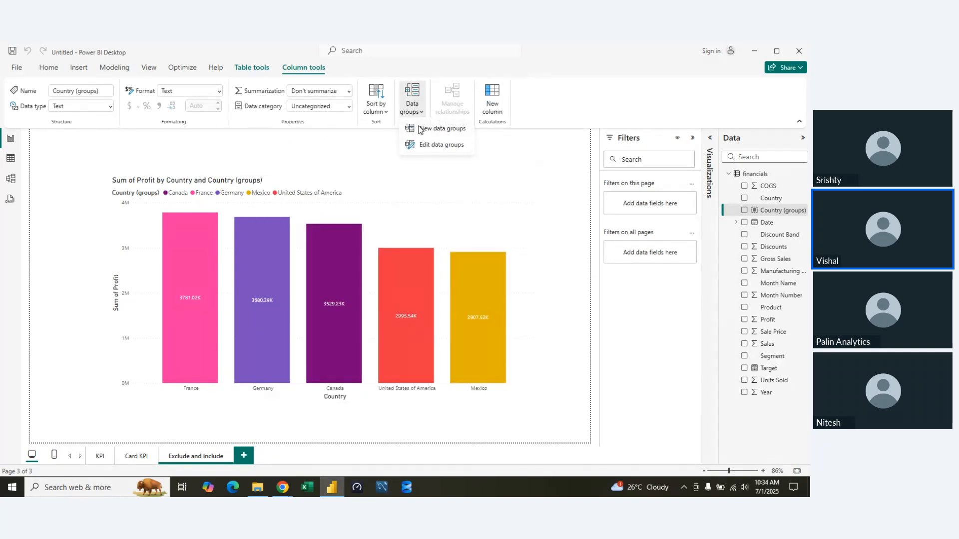
left_click(404, 180)
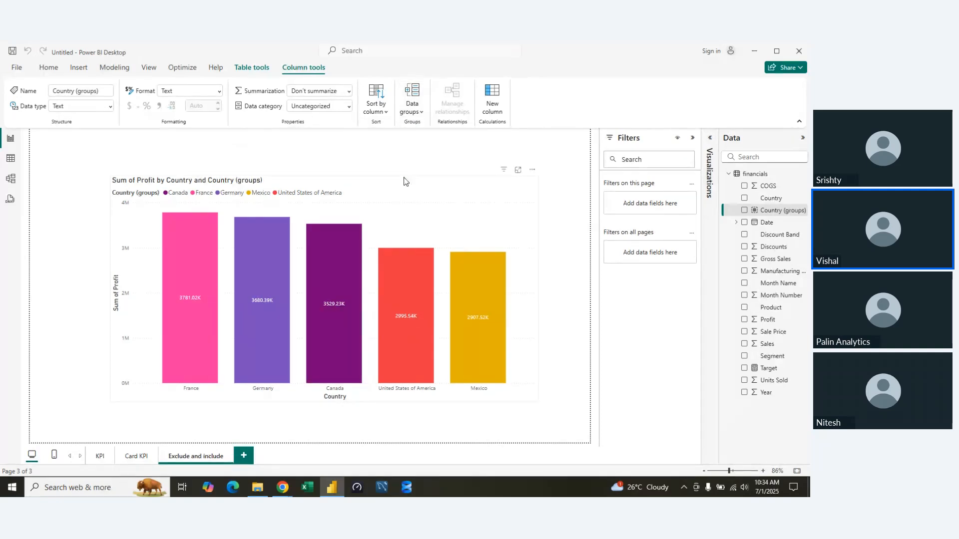
left_click(253, 220)
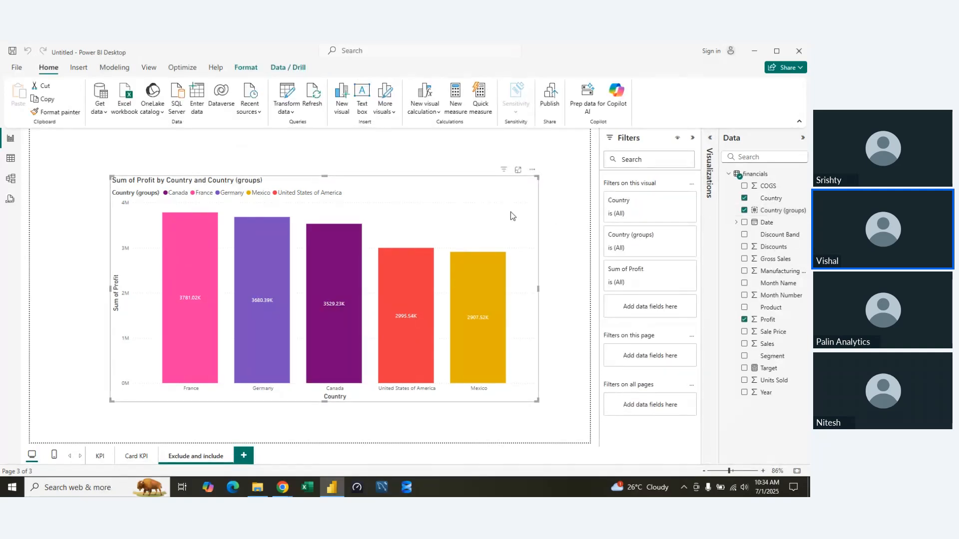
Reopen the Country (groups) data groups, try again to ungroup the United States of America group, and discard the edit.
double_click(779, 210)
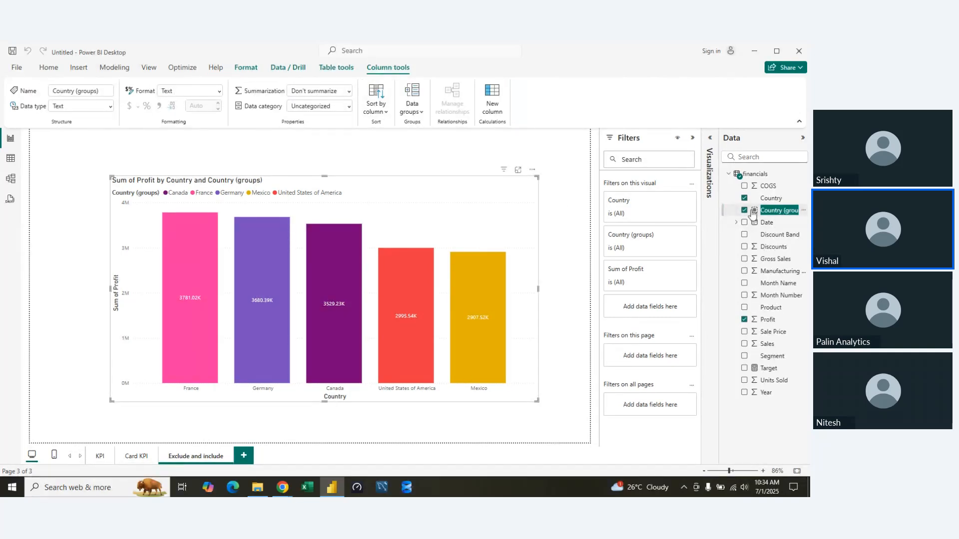
left_click(412, 107)
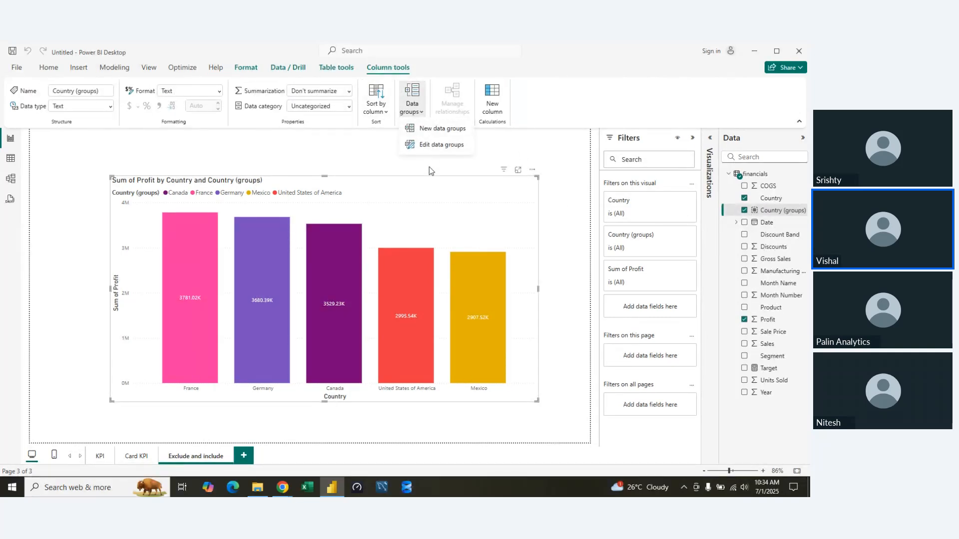
left_click(442, 145)
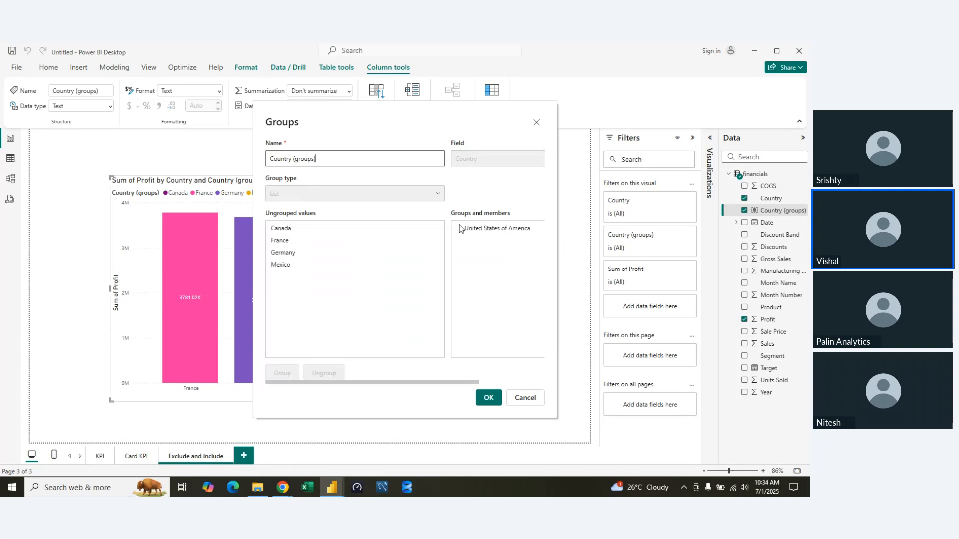
left_click(459, 228)
left_click(478, 244)
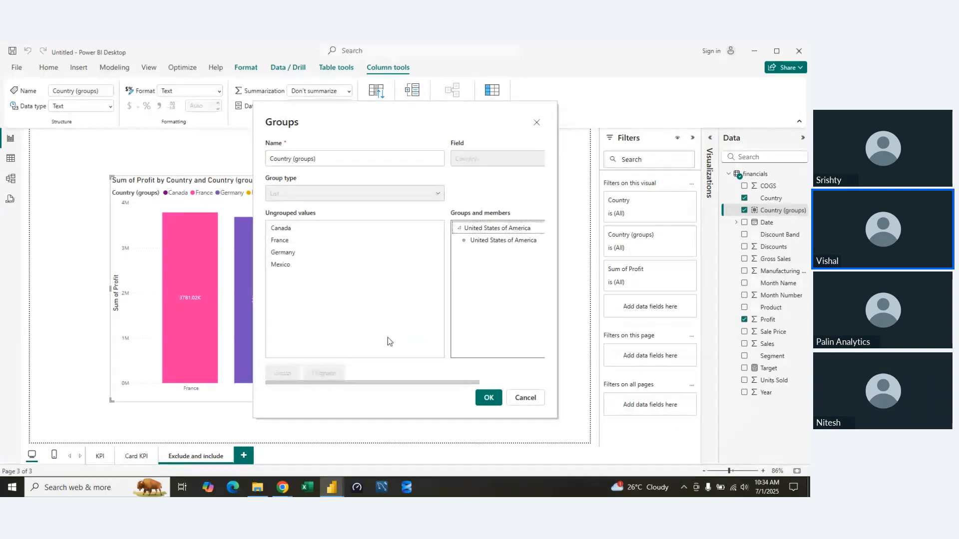
left_click(324, 374)
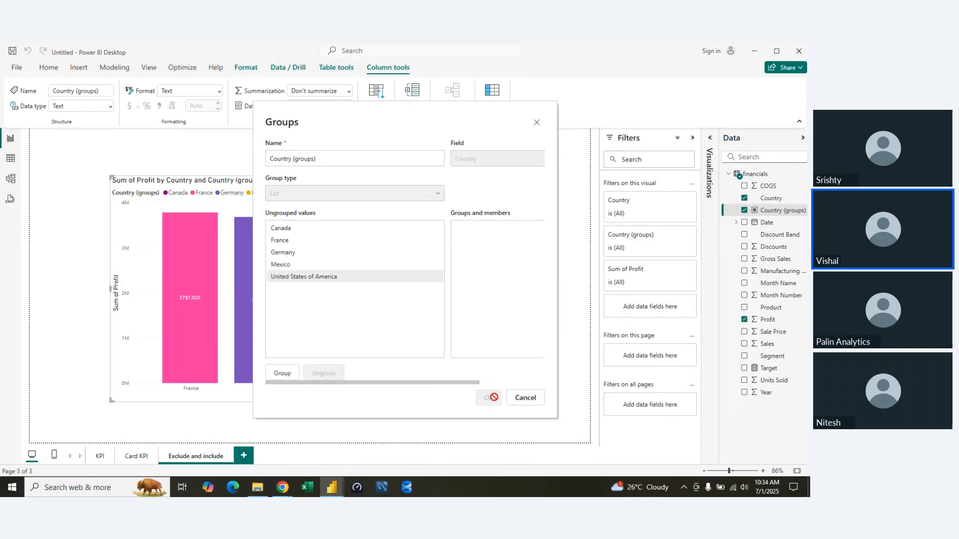
left_click(397, 157)
triple_click(397, 158)
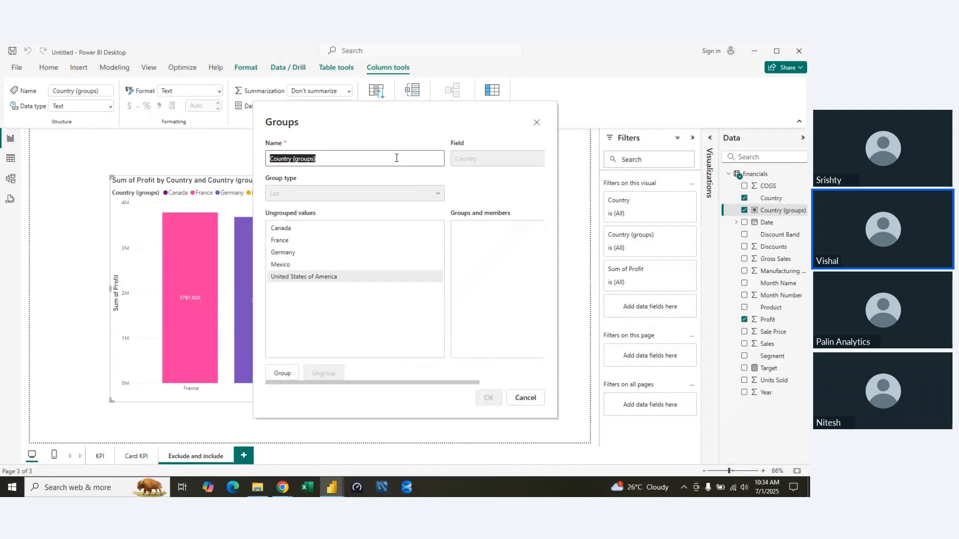
left_click(399, 152)
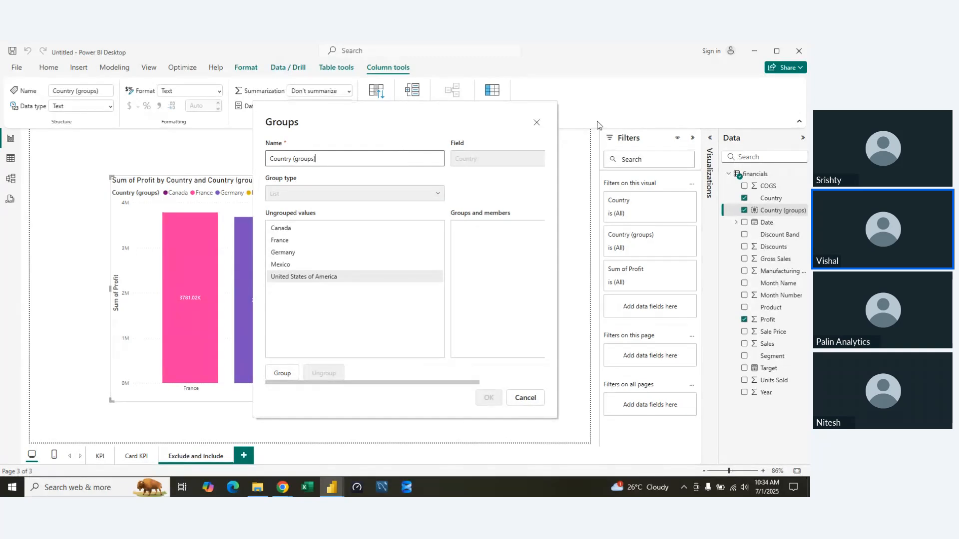
left_click(537, 123)
Delete the Country (groups) column from the model and remove its broken field from the chart's legend.
right_click(777, 211)
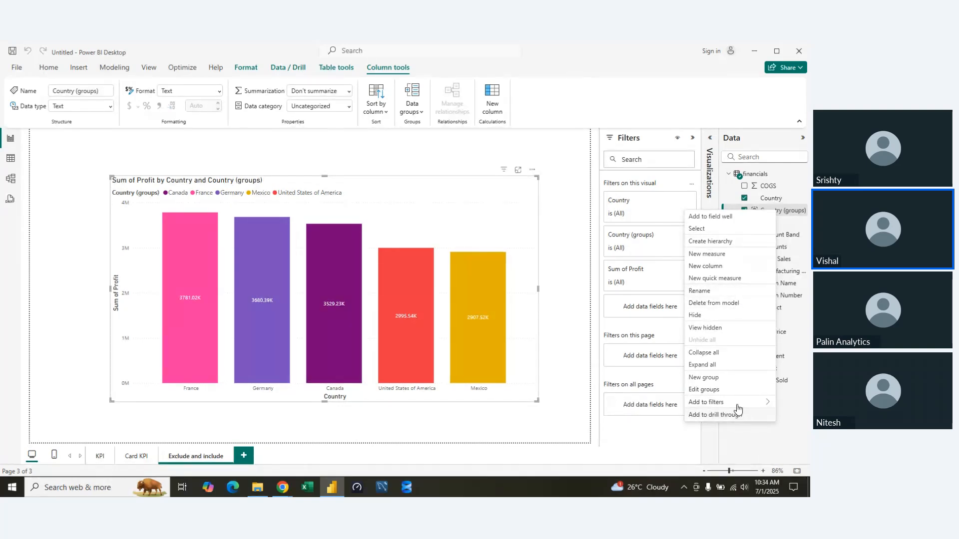
left_click(749, 305)
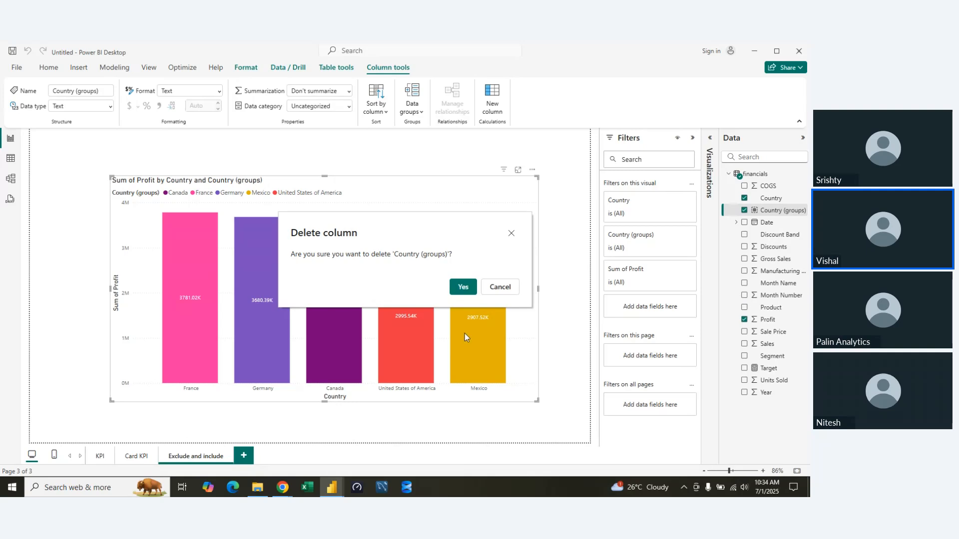
left_click(473, 285)
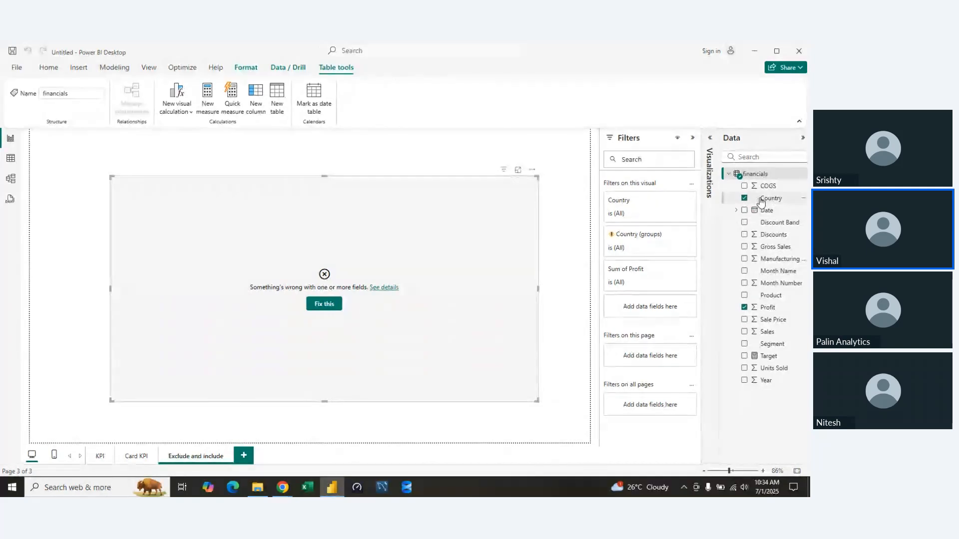
left_click(710, 137)
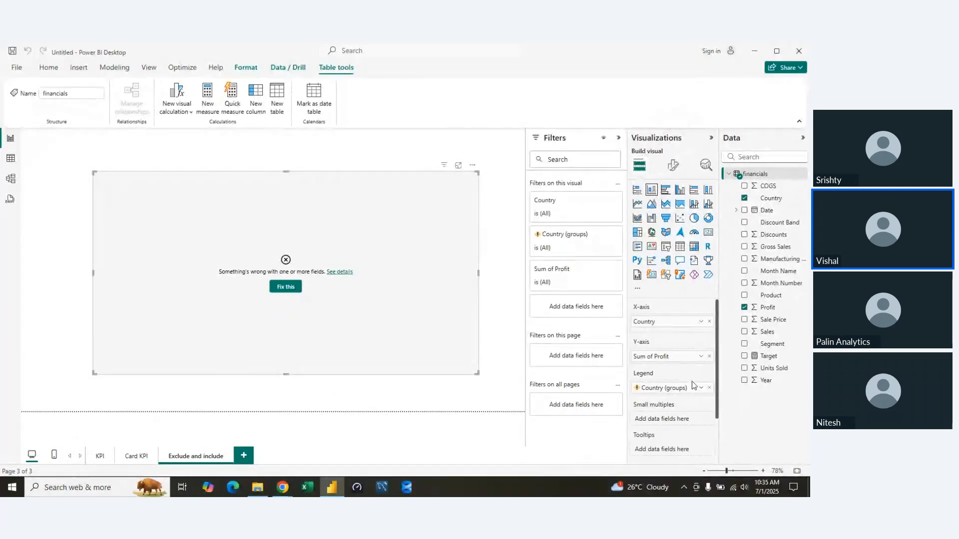
left_click(709, 388)
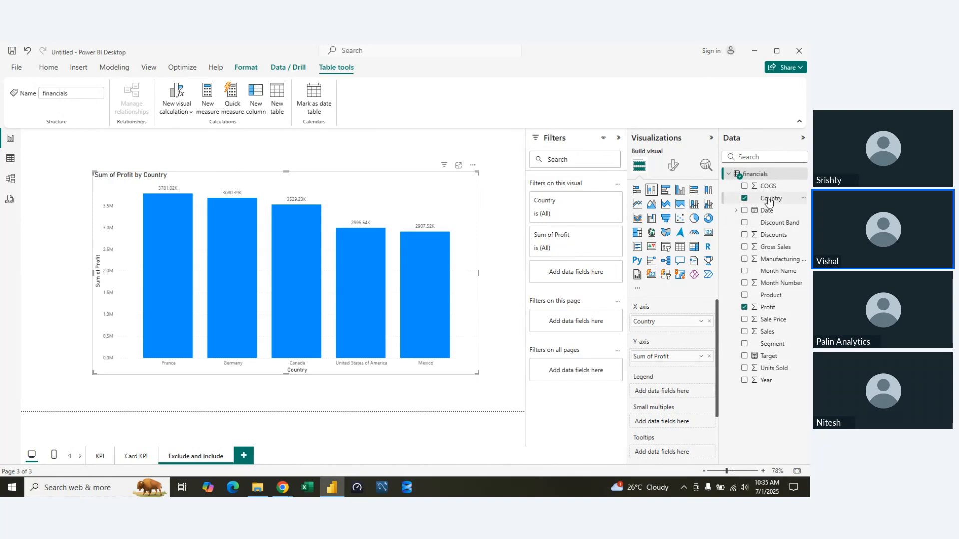
Collapse the visualization and filter settings to give the report canvas more room.
left_click_drag(770, 198, 749, 384)
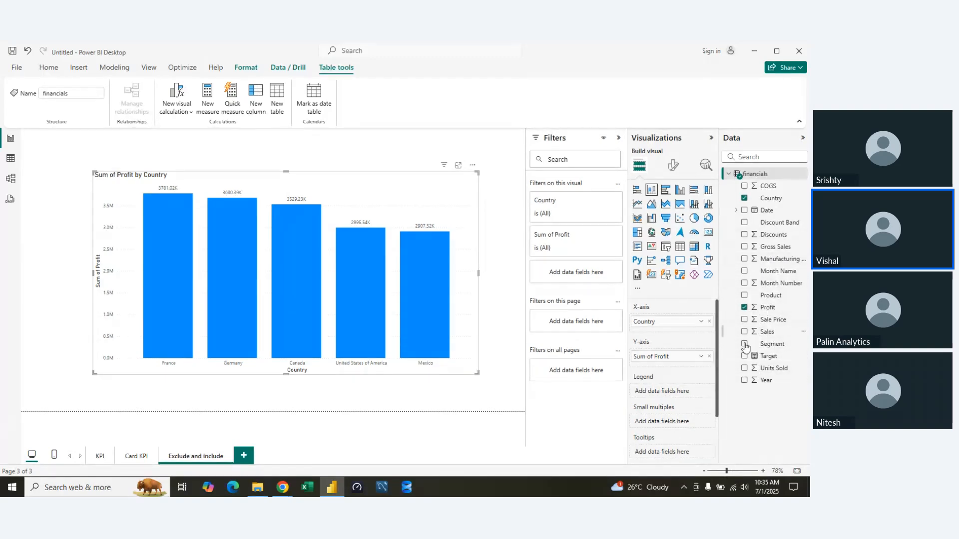
left_click(711, 139)
left_click(692, 138)
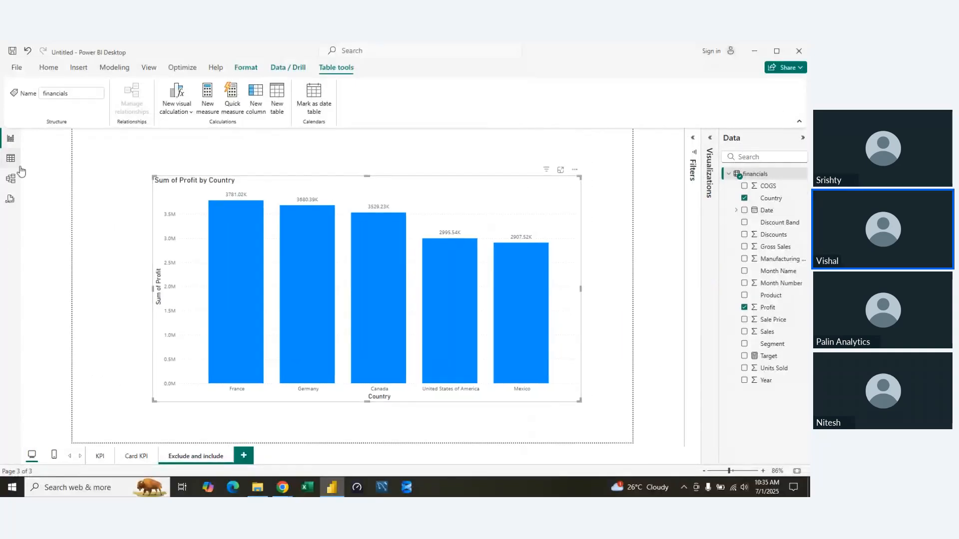
left_click(47, 69)
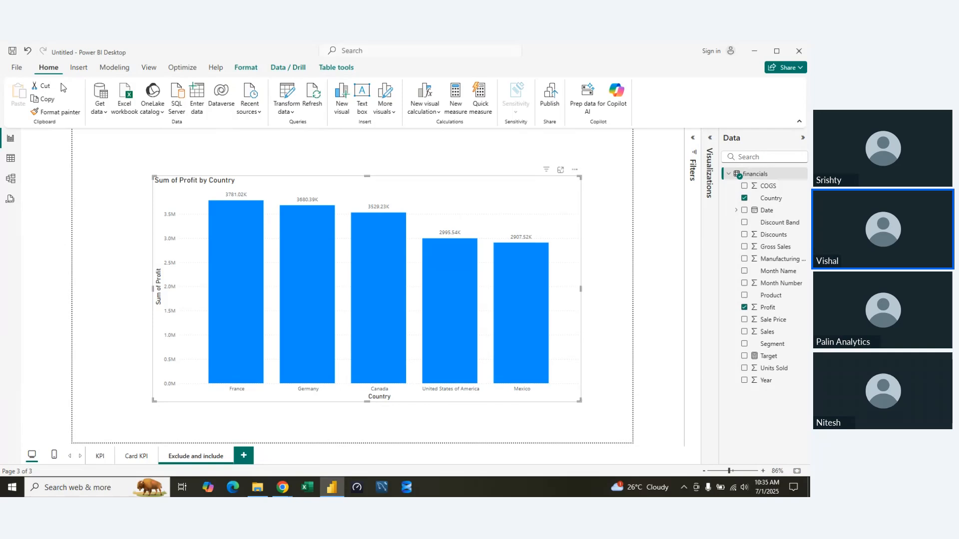
left_click(96, 111)
left_click(112, 141)
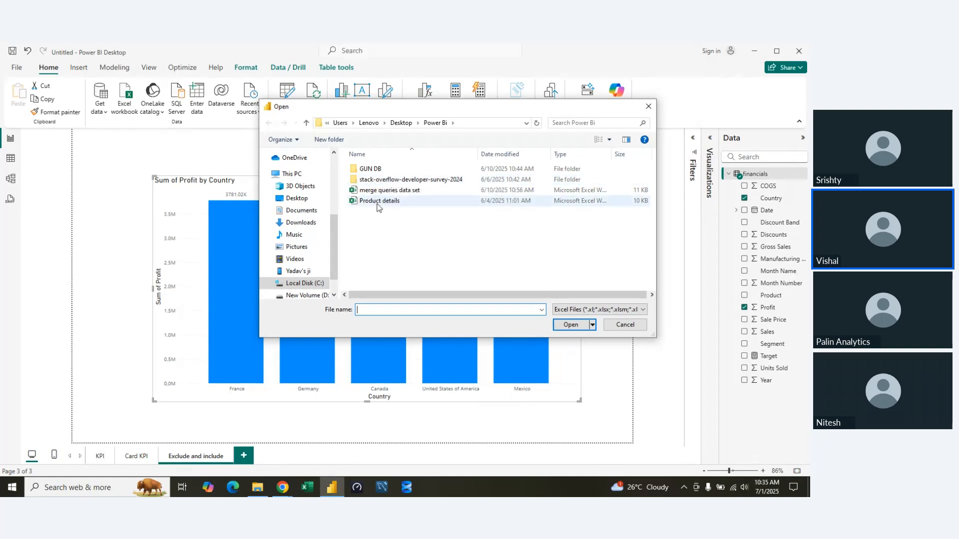
left_click(377, 202)
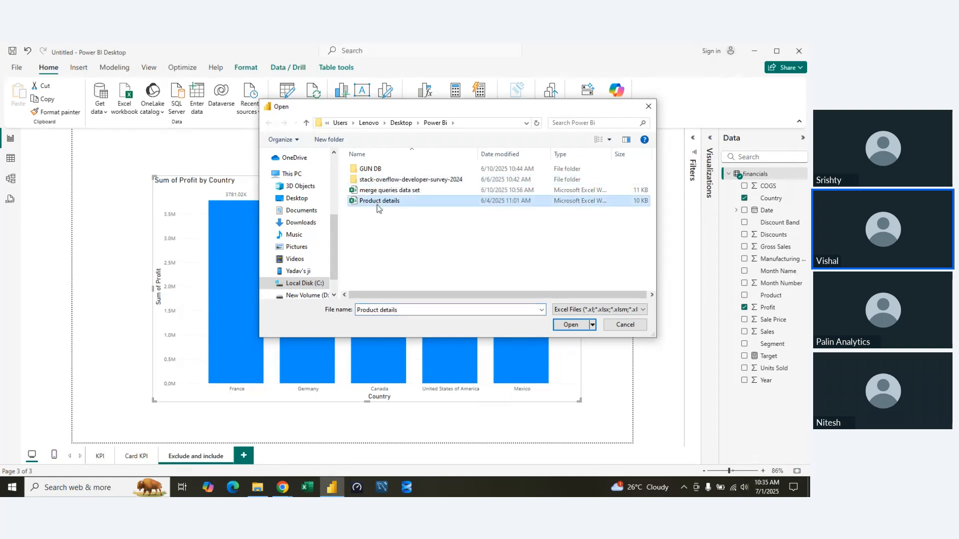
left_click(291, 283)
left_click(296, 212)
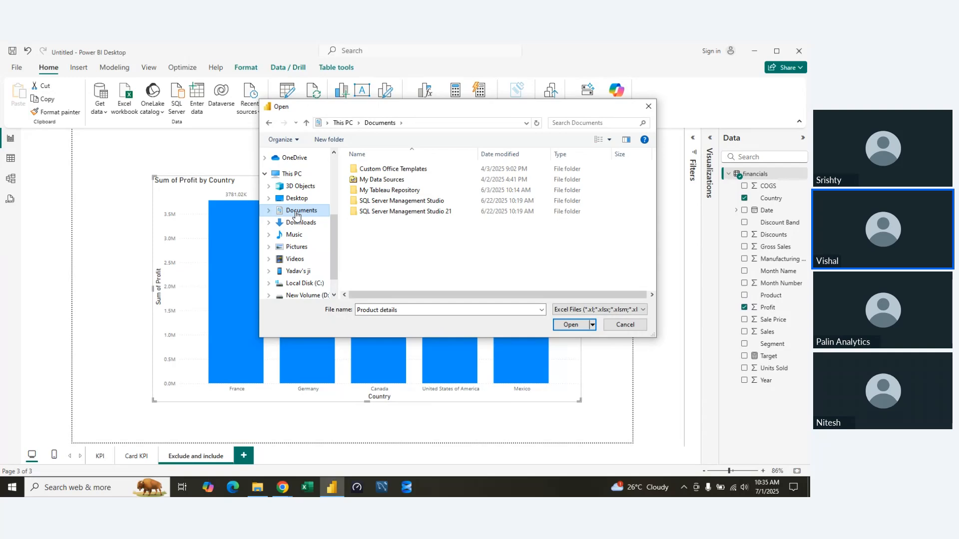
left_click(296, 198)
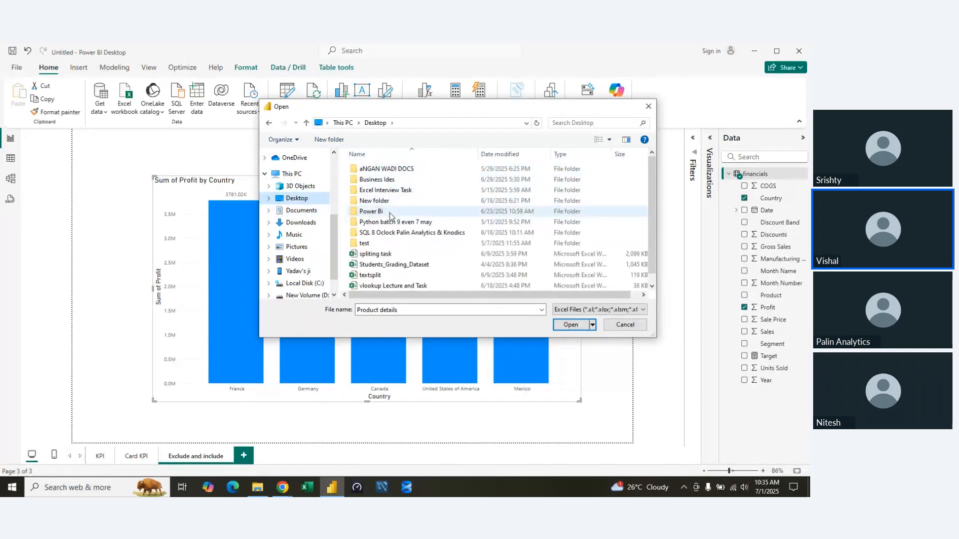
double_click(388, 234)
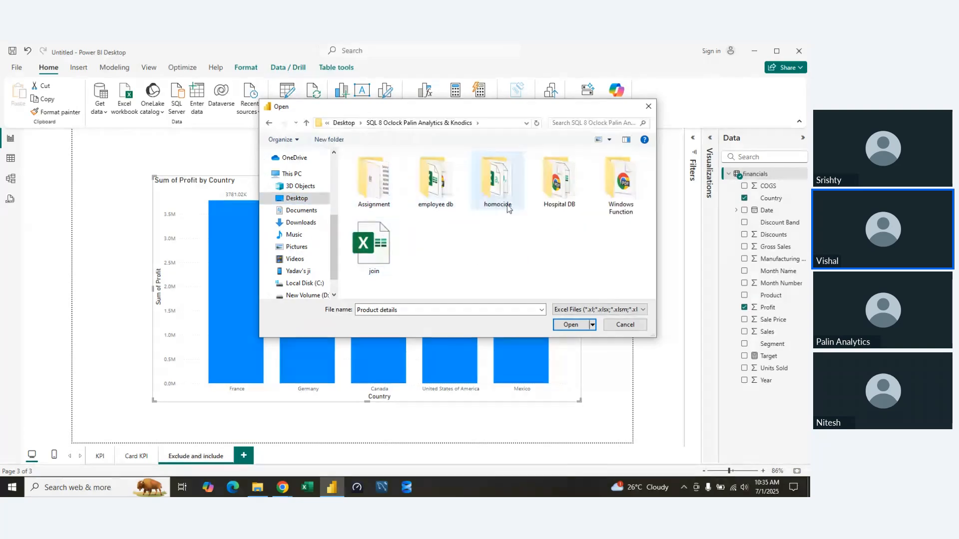
left_click(305, 125)
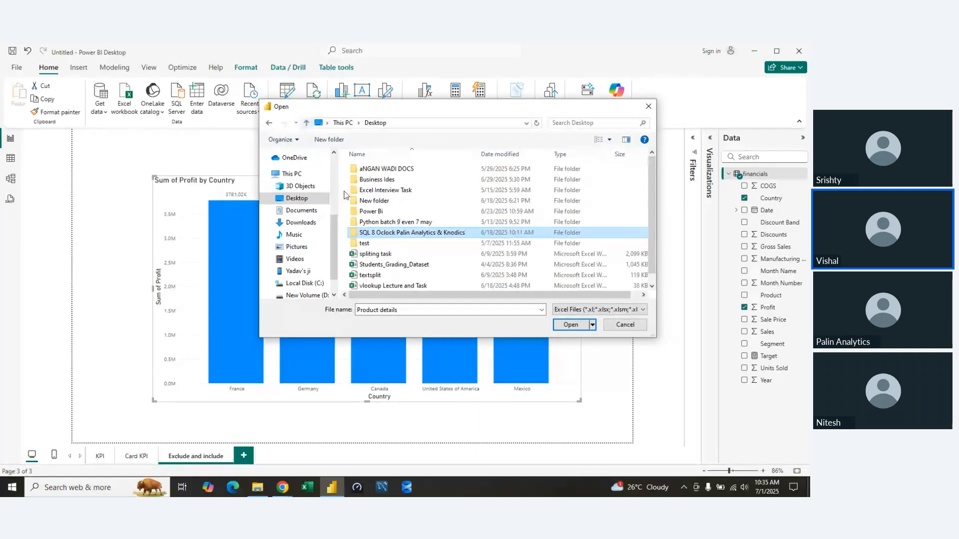
scroll(410, 252, "down", 1)
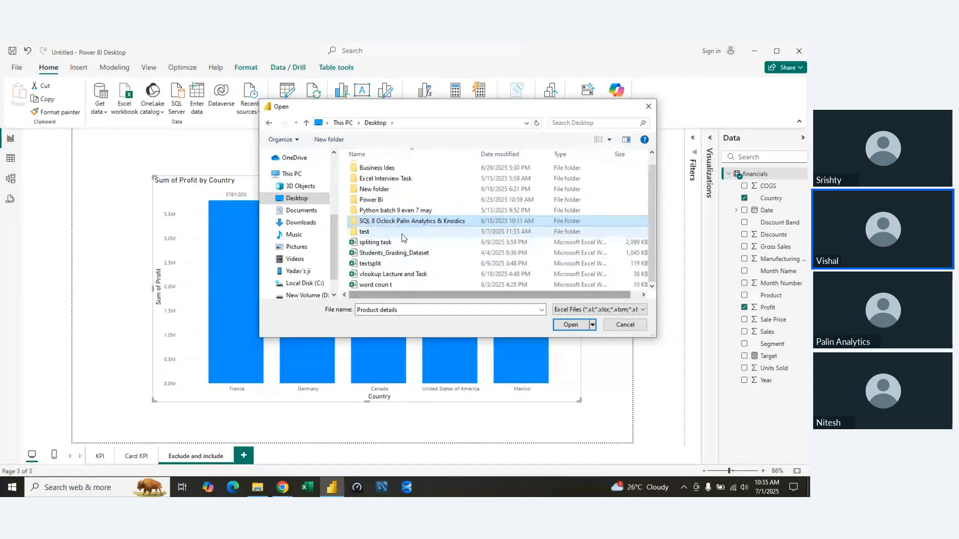
left_click(404, 254)
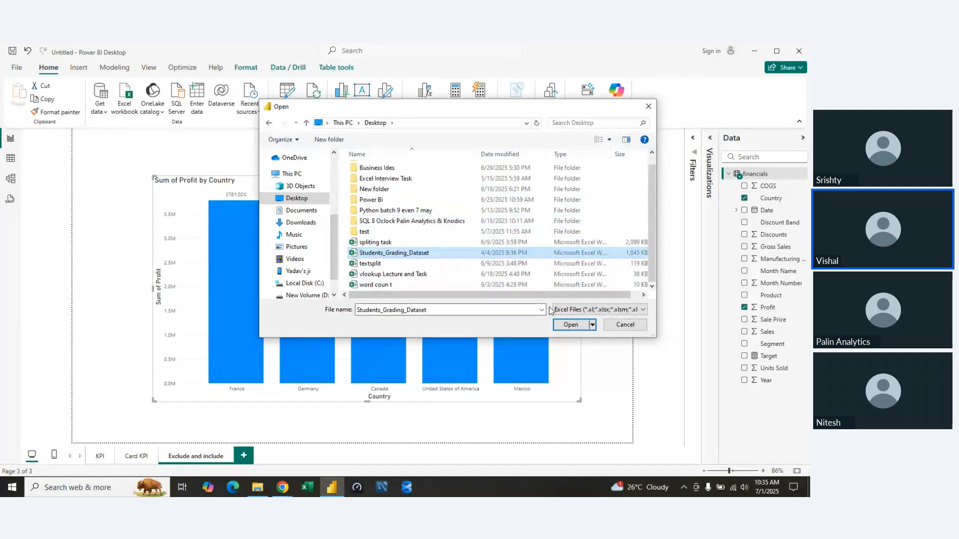
left_click(379, 211)
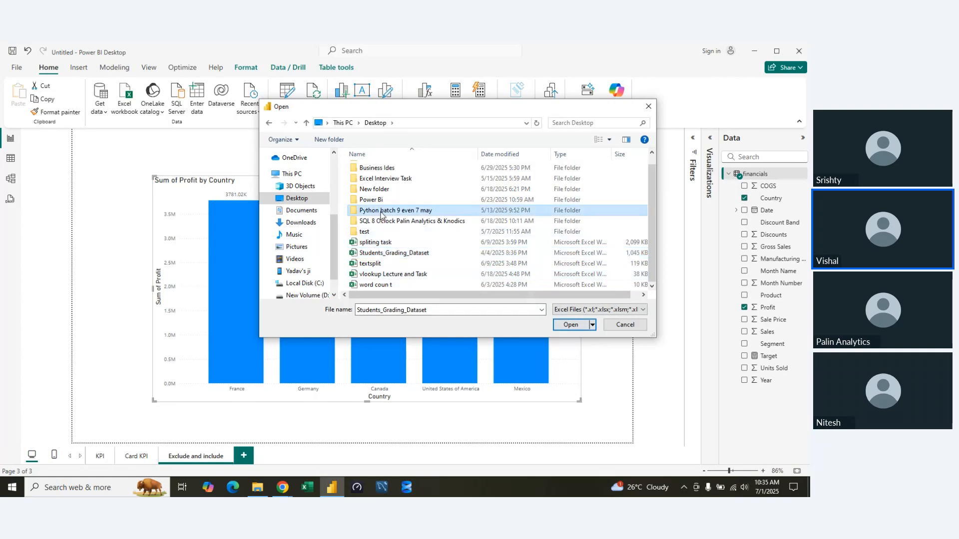
double_click(379, 212)
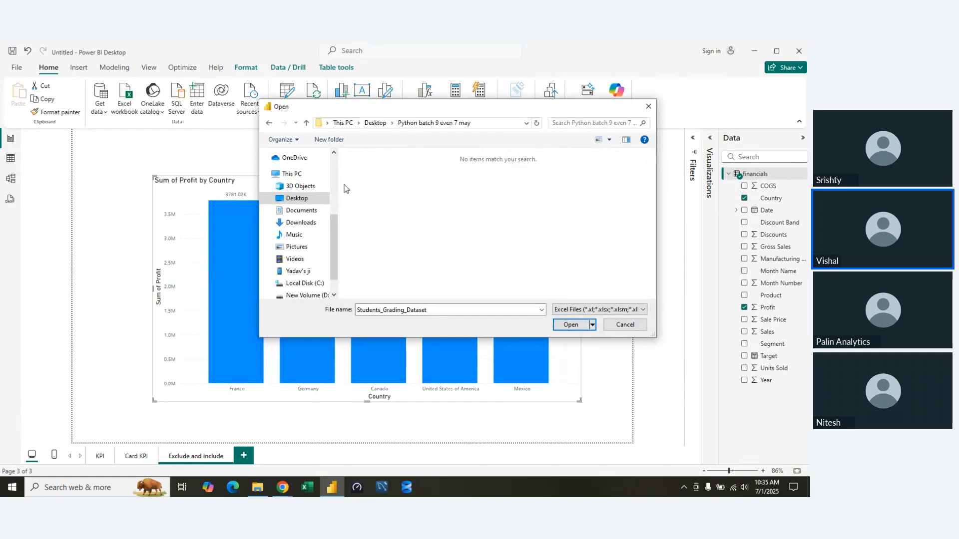
left_click(307, 123)
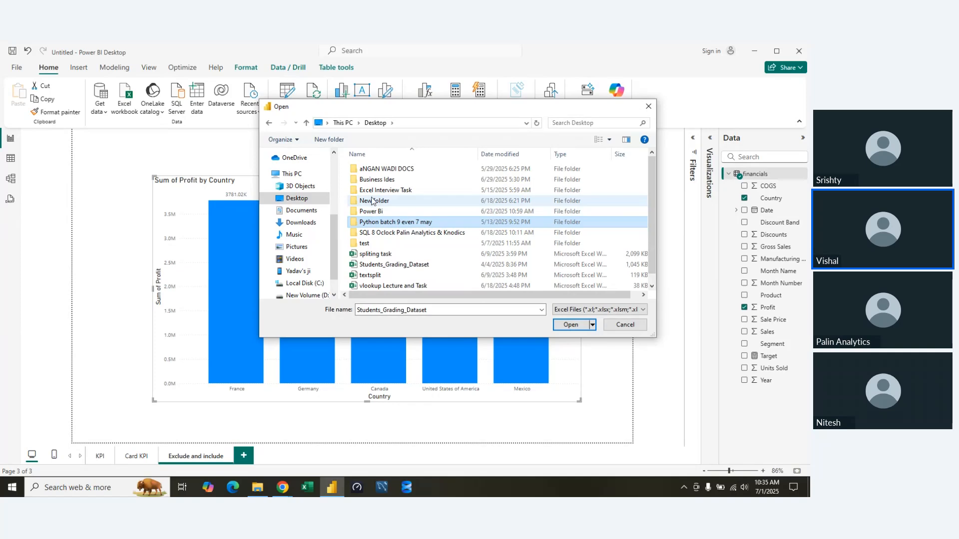
double_click(372, 201)
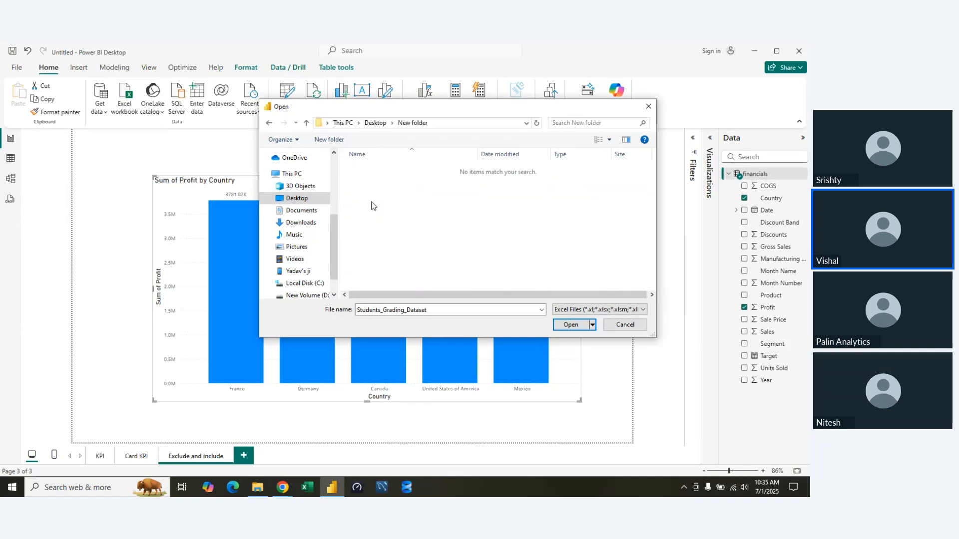
left_click(306, 123)
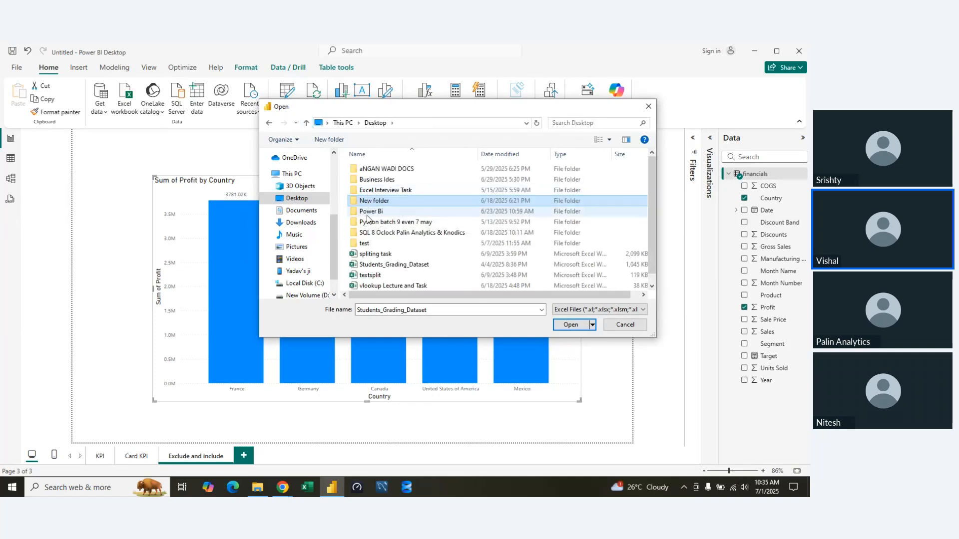
double_click(370, 211)
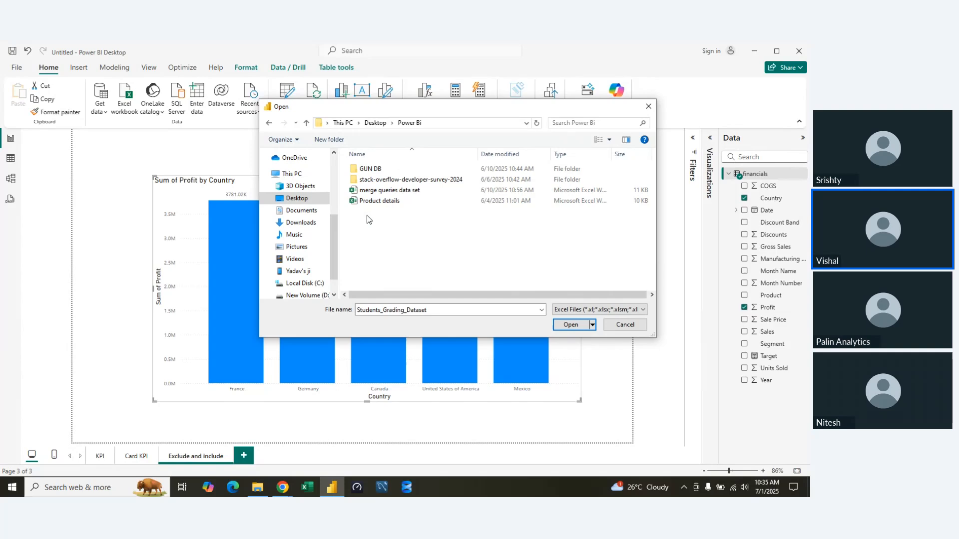
left_click(307, 123)
left_click(306, 124)
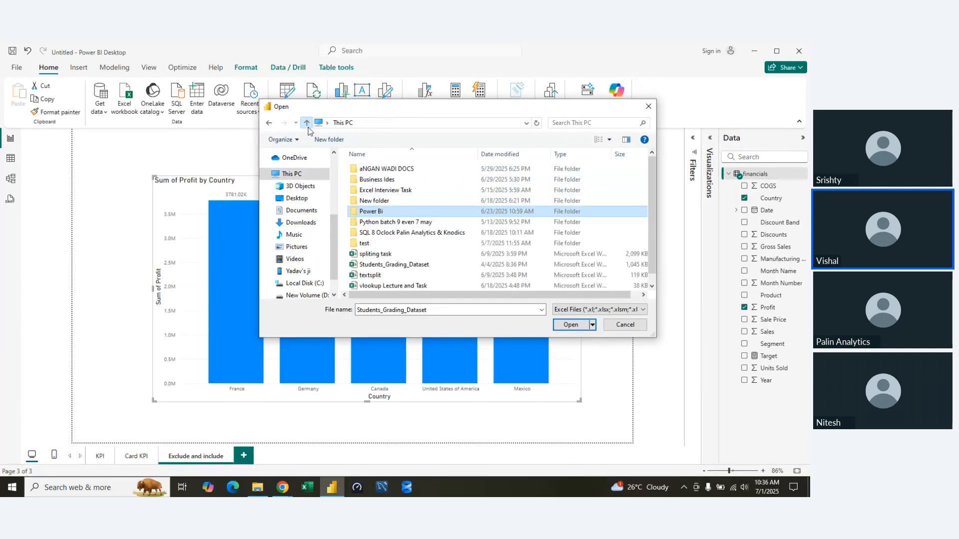
scroll(450, 265, "down", 2)
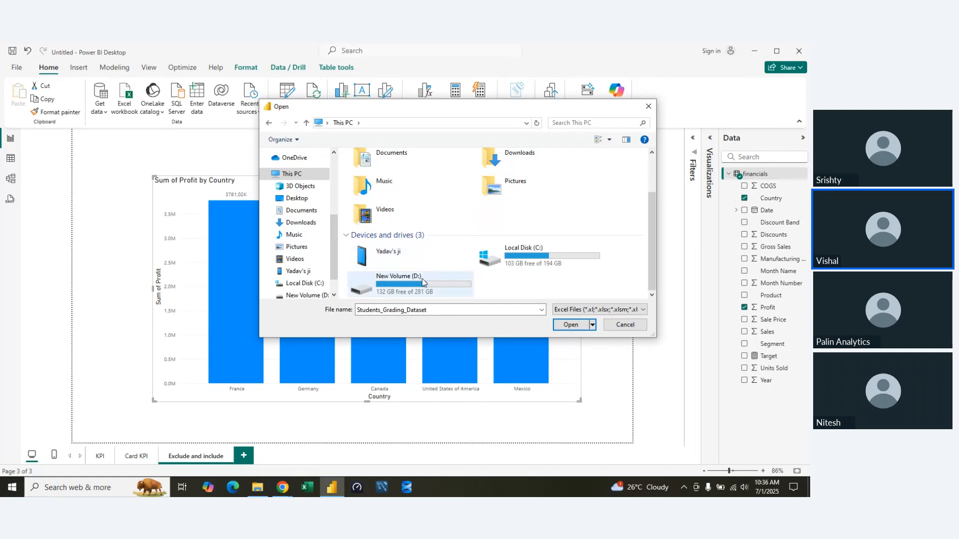
double_click(387, 281)
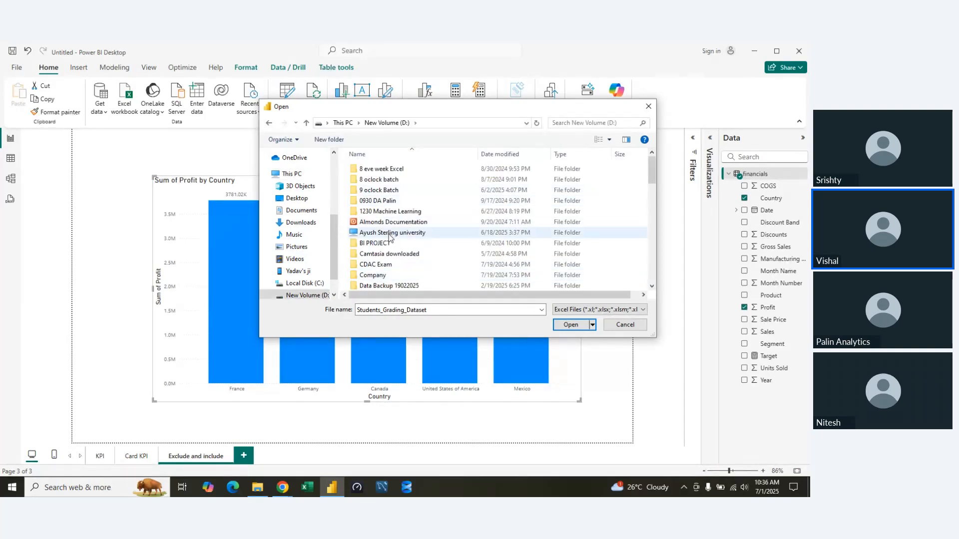
double_click(392, 245)
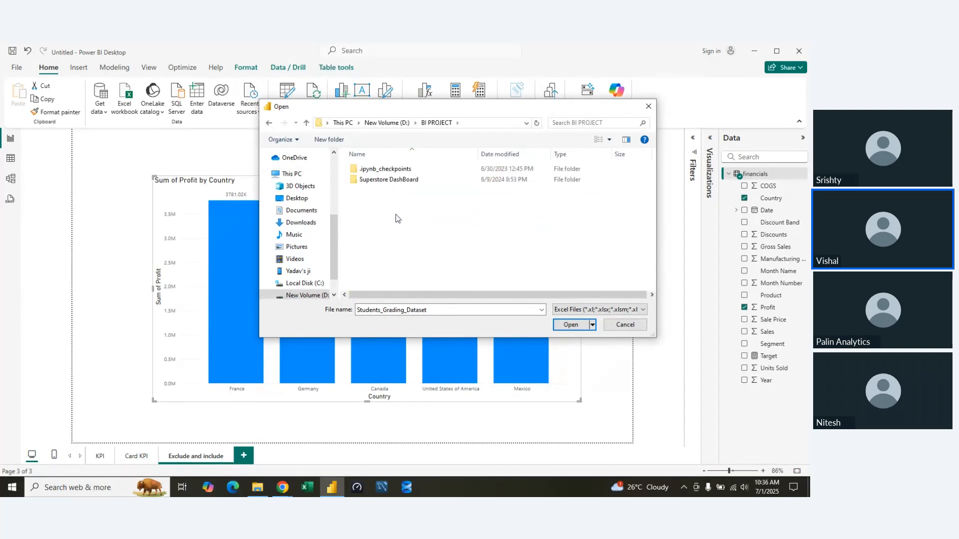
double_click(396, 181)
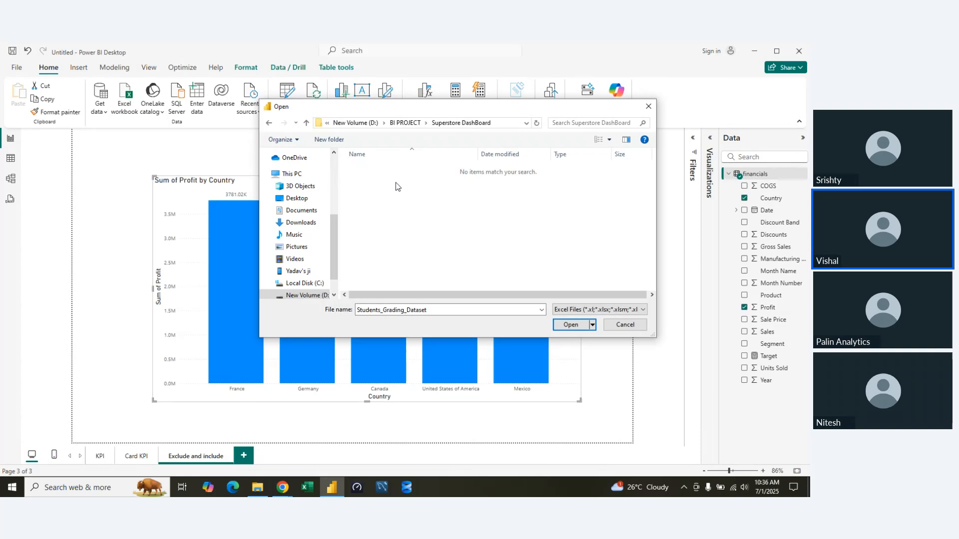
left_click(306, 123)
left_click(623, 325)
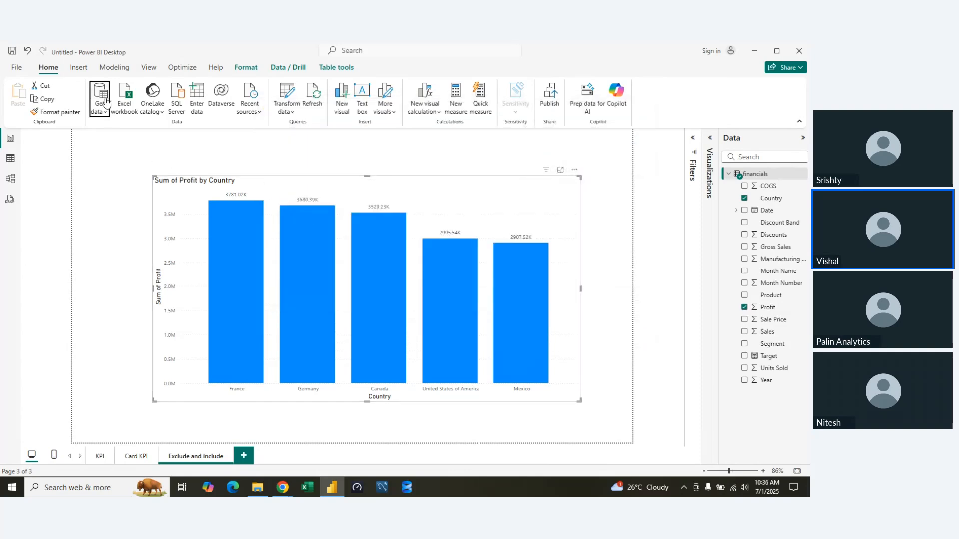
Start a Text/CSV import and browse to BI PROJECT > Superstore DashBoard on New Volume (D:), showing all file types.
left_click(99, 109)
left_click(131, 244)
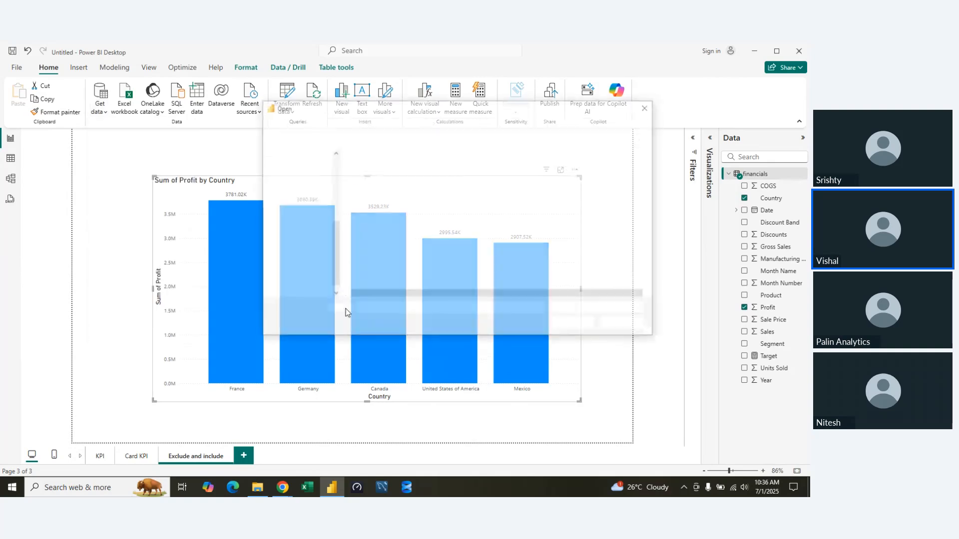
left_click(322, 279)
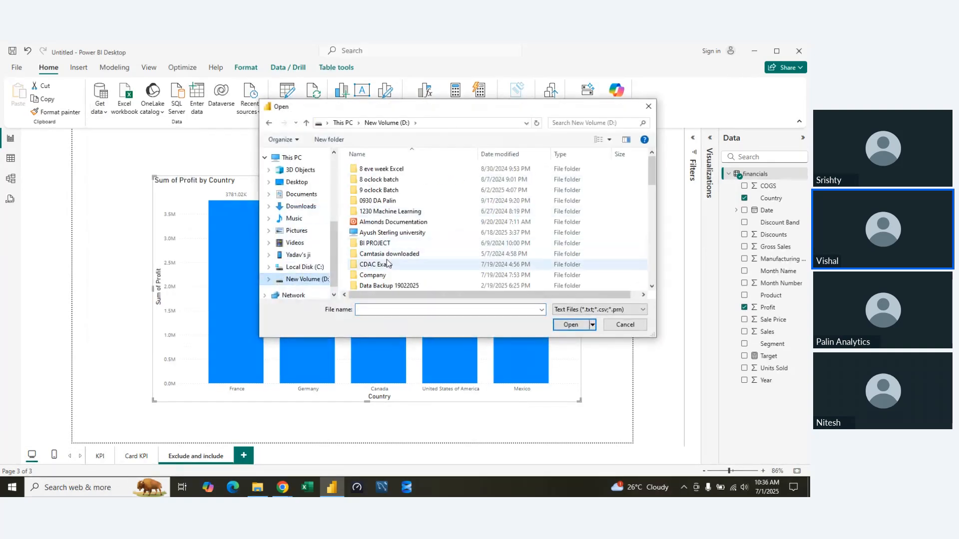
double_click(375, 243)
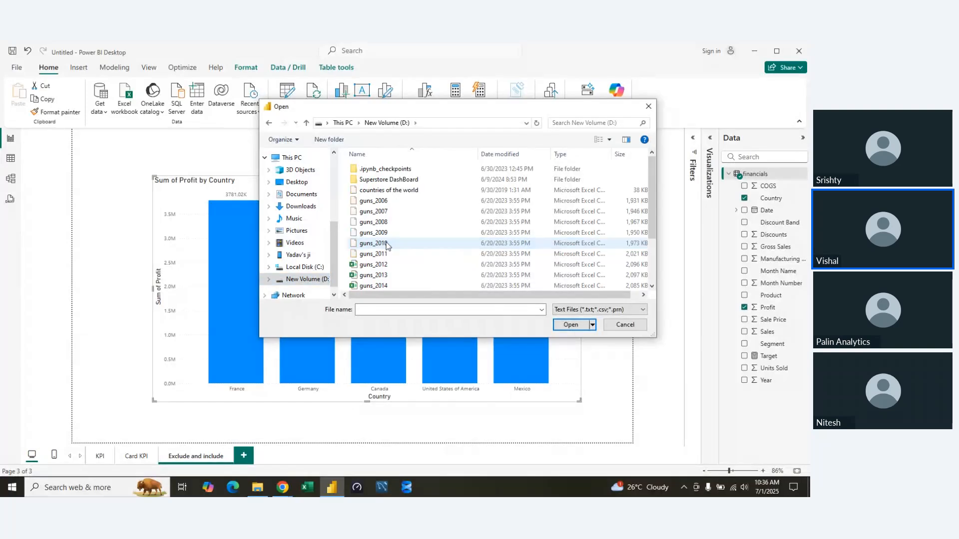
double_click(375, 181)
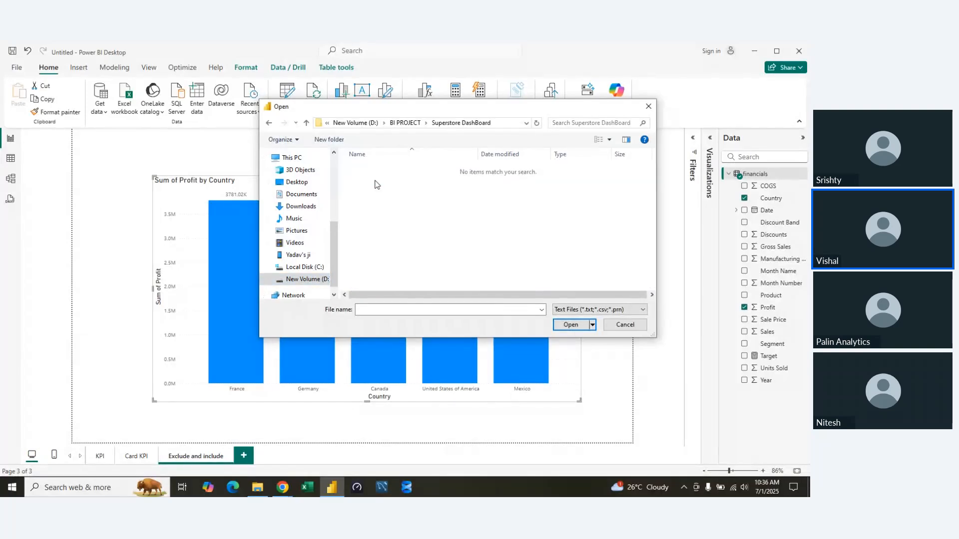
left_click(563, 312)
left_click(564, 325)
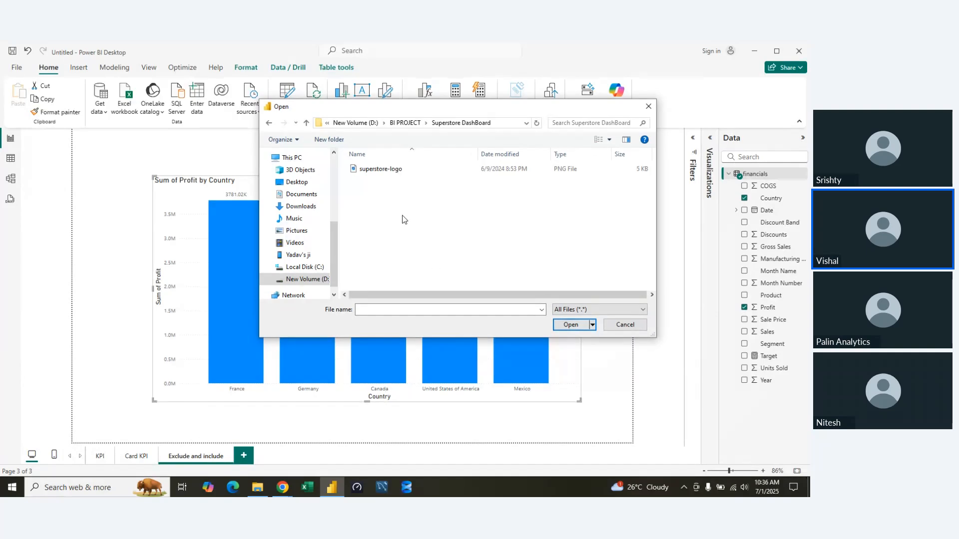
Import the countries of the world CSV file from the BI PROJECT folder and load it into the model.
left_click(306, 124)
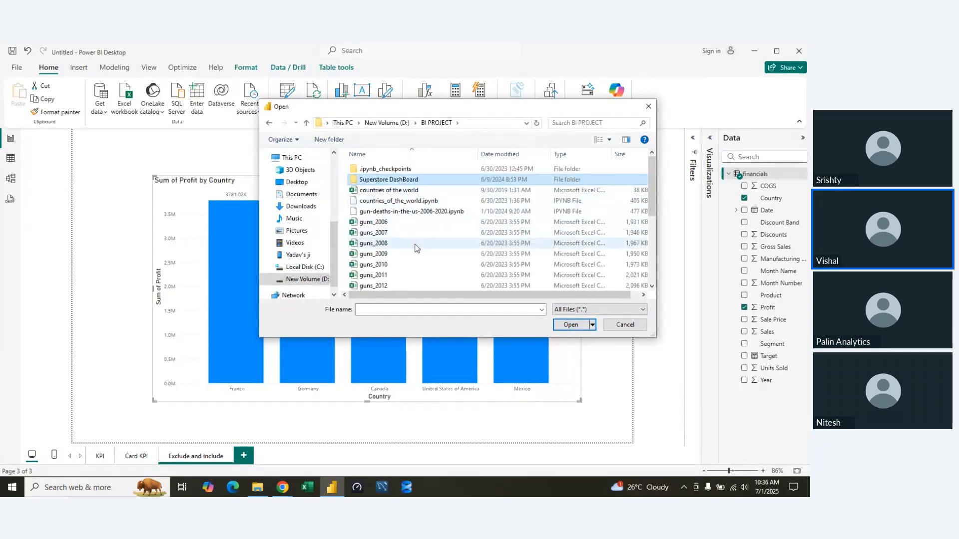
scroll(417, 248, "down", 5)
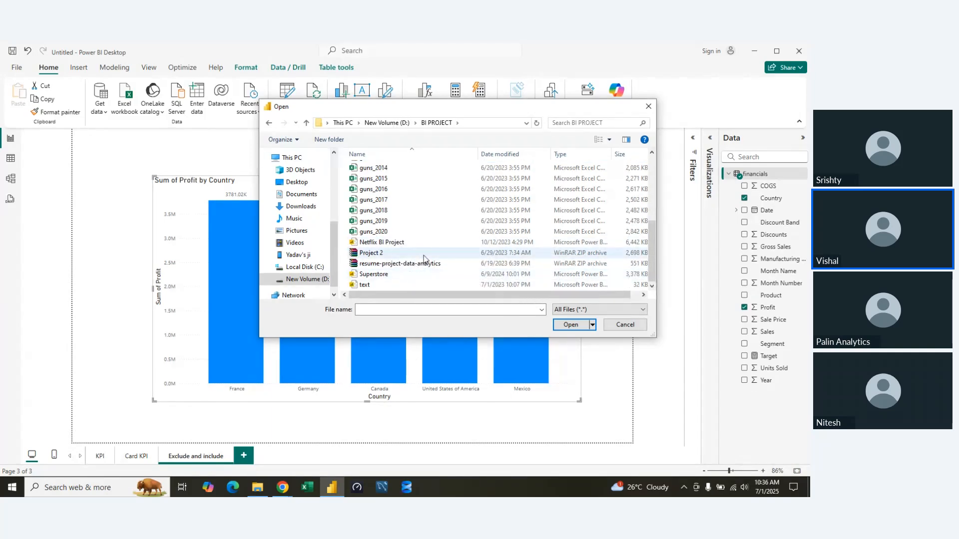
scroll(421, 280, "up", 1)
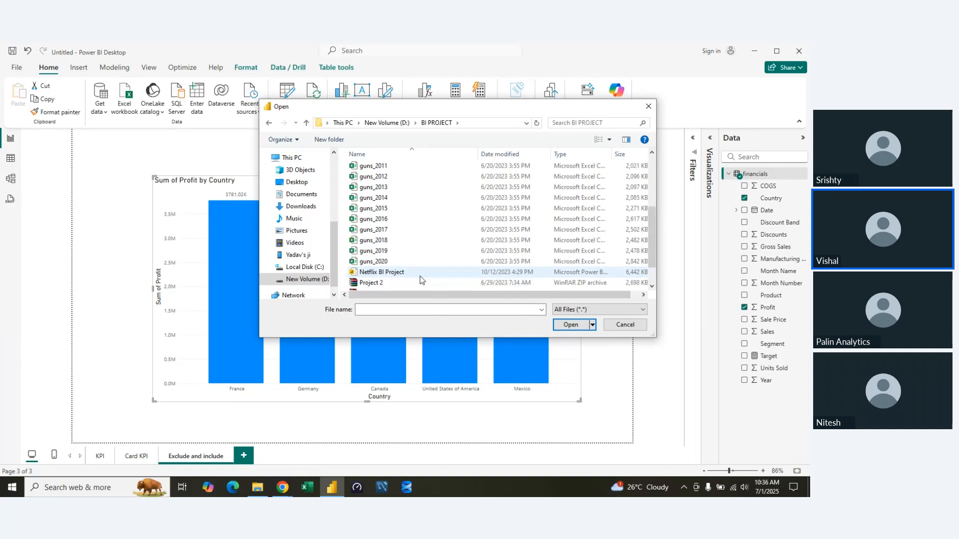
scroll(422, 280, "up", 4)
left_click(393, 191)
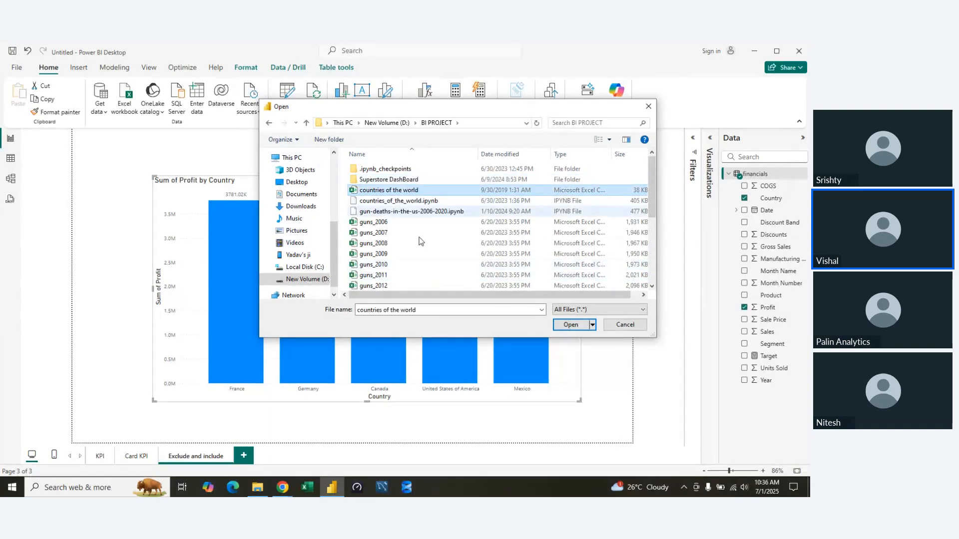
left_click(570, 325)
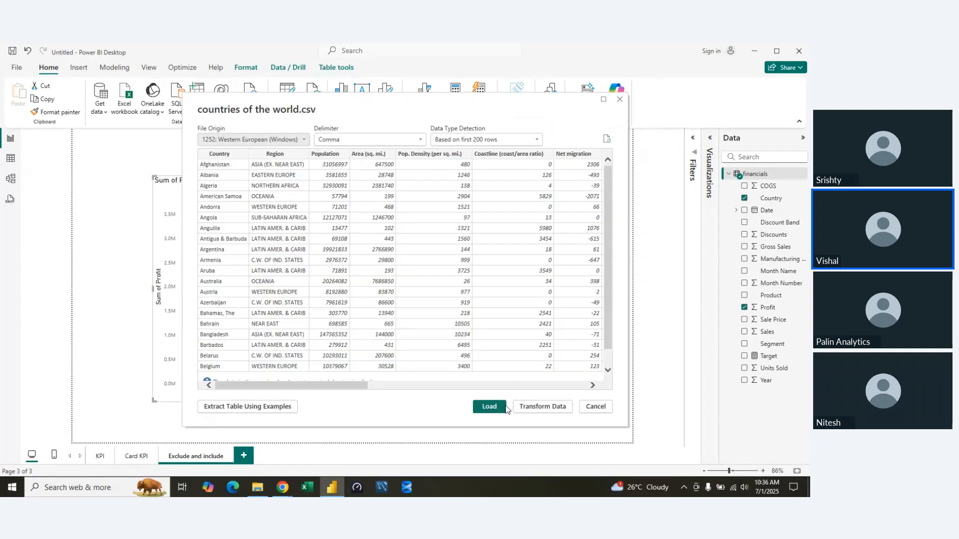
left_click(489, 406)
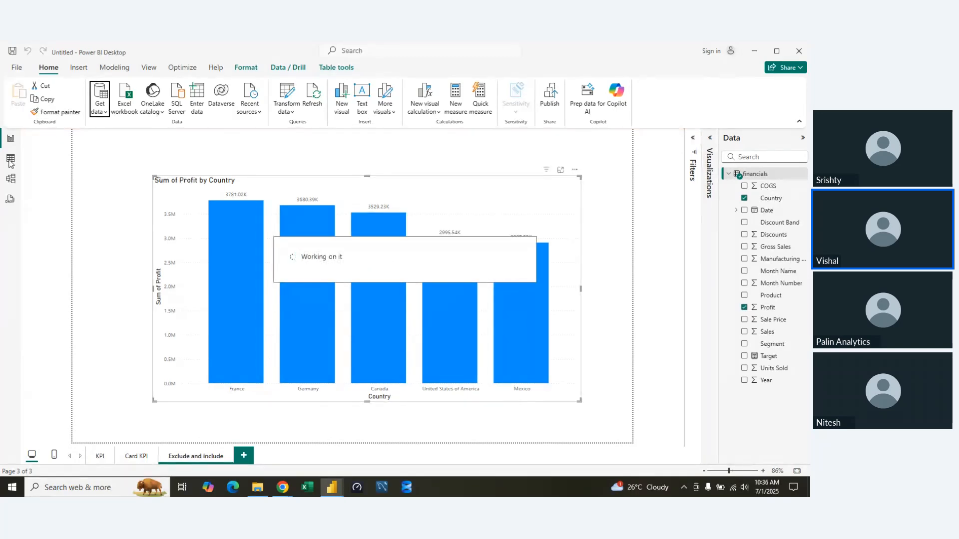
Examine the rows and columns of the countries of the world table in the table view.
left_click(10, 159)
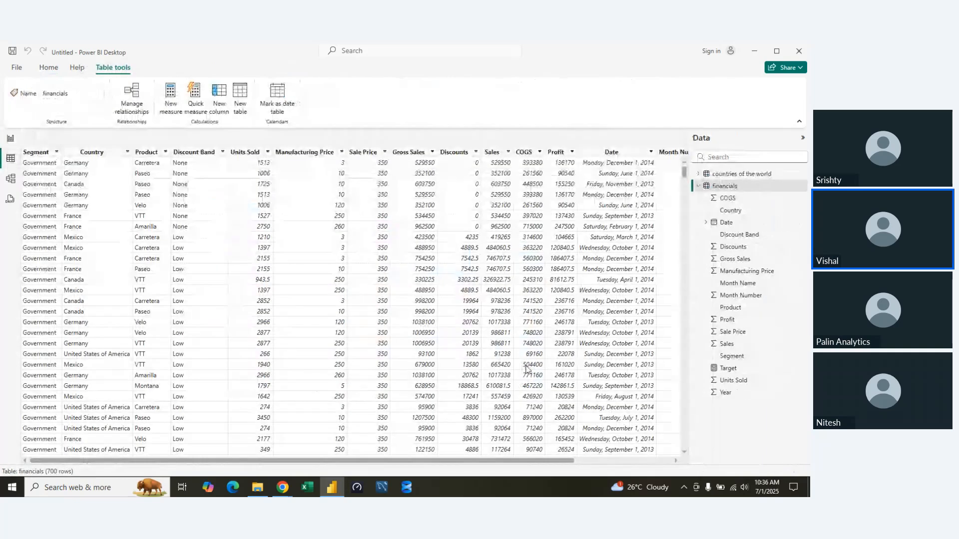
left_click(698, 186)
left_click(719, 174)
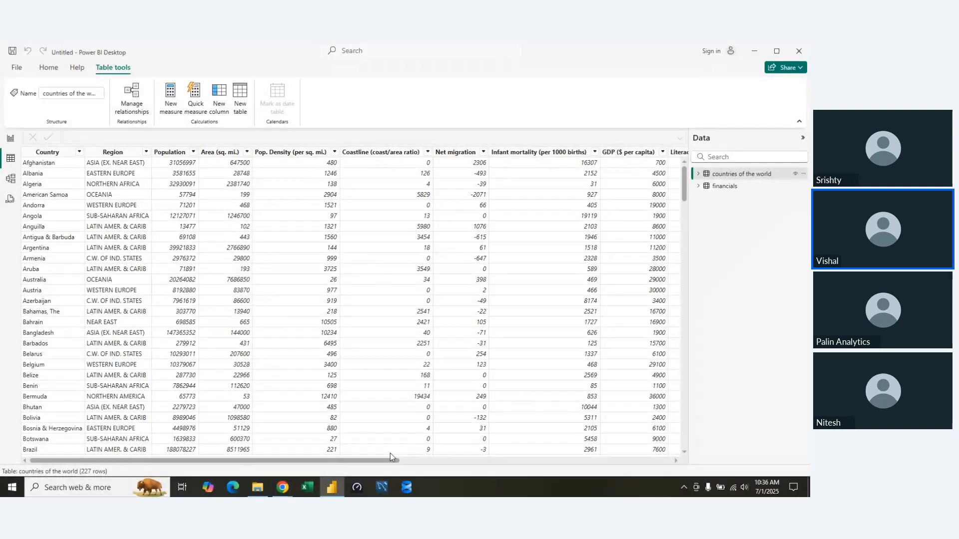
left_click_drag(386, 462, 342, 459)
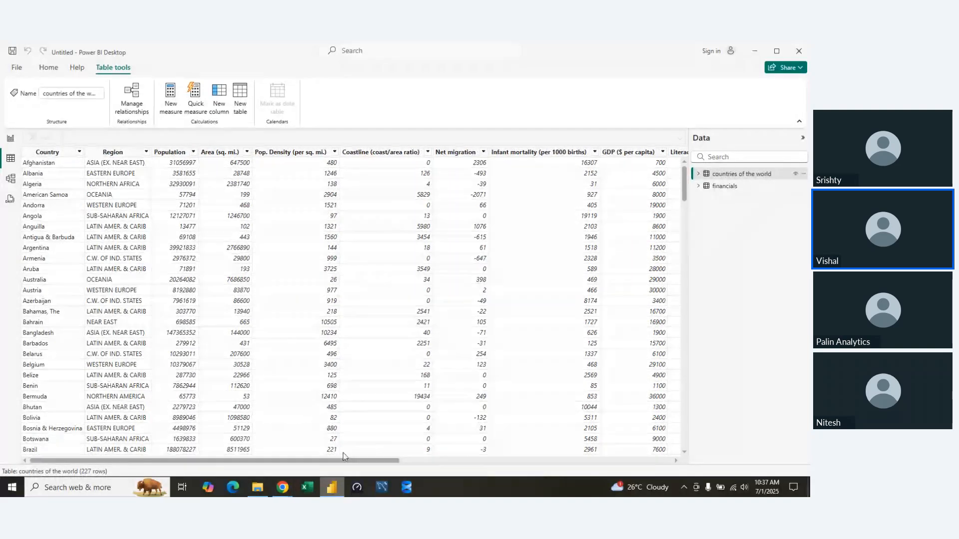
Add a new report page and expand the fields of the countries of the world table.
left_click(10, 138)
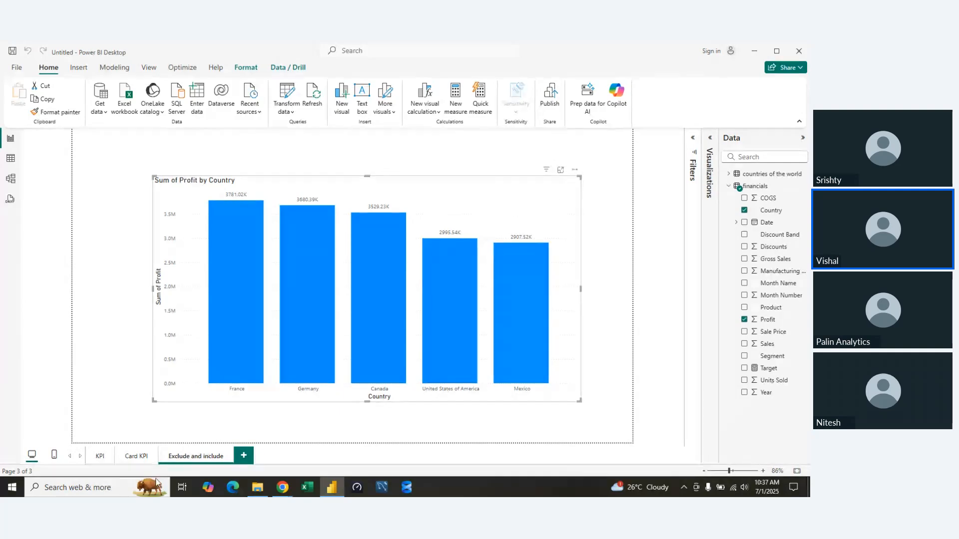
left_click(245, 455)
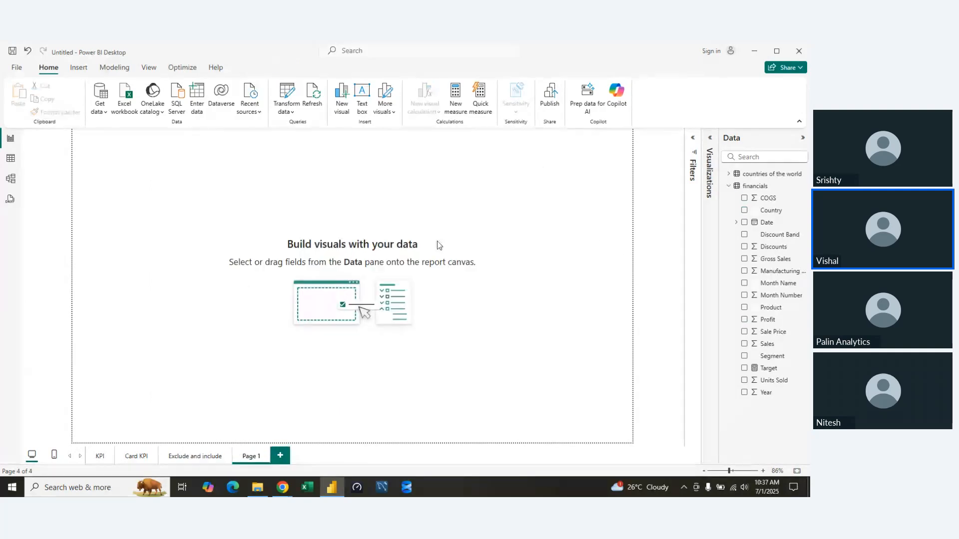
left_click(729, 186)
left_click(729, 174)
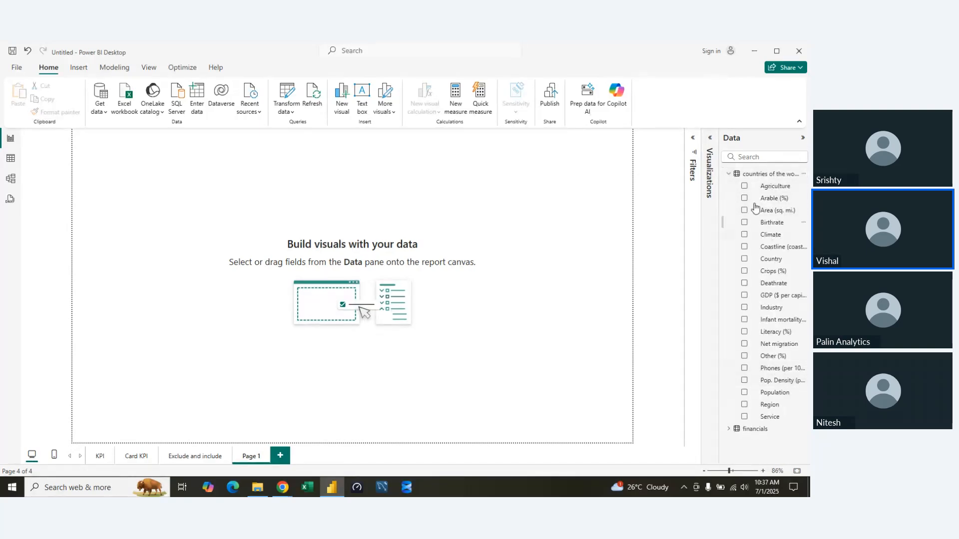
left_click(757, 173)
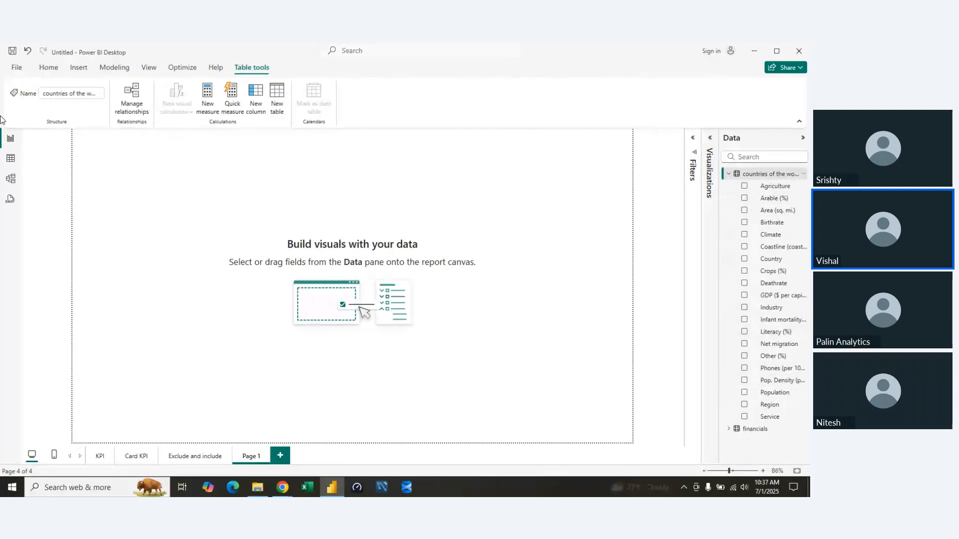
left_click(49, 68)
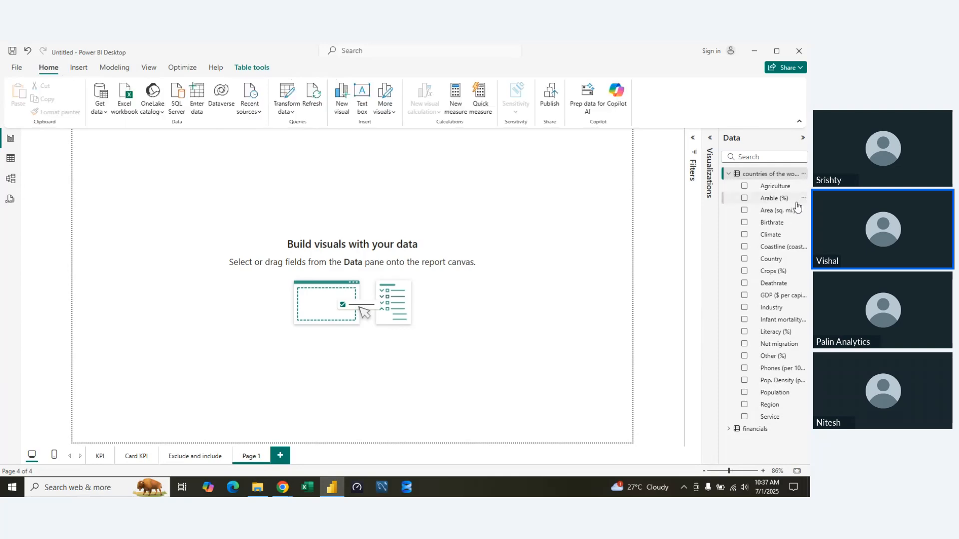
Create a hierarchy from the Country field and check the options available for it.
right_click(765, 260)
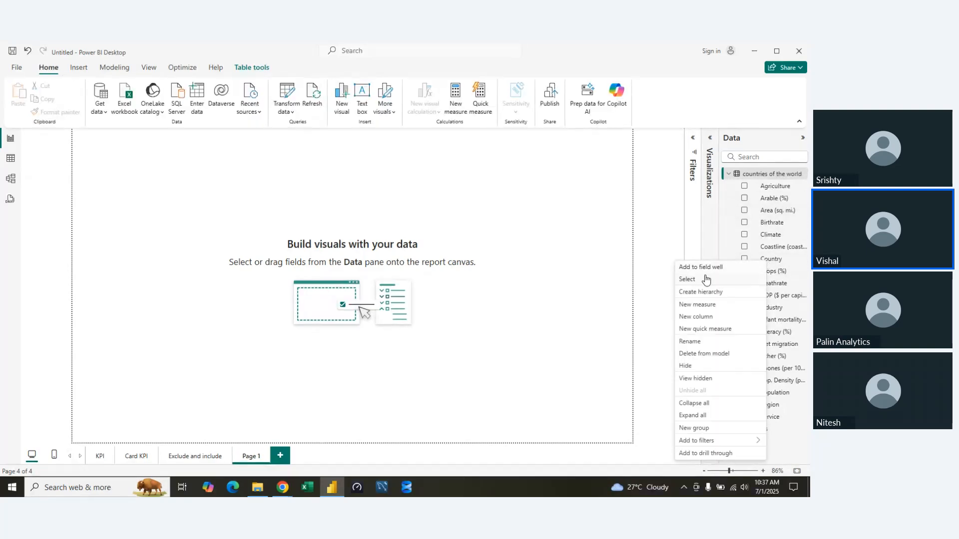
left_click(705, 296)
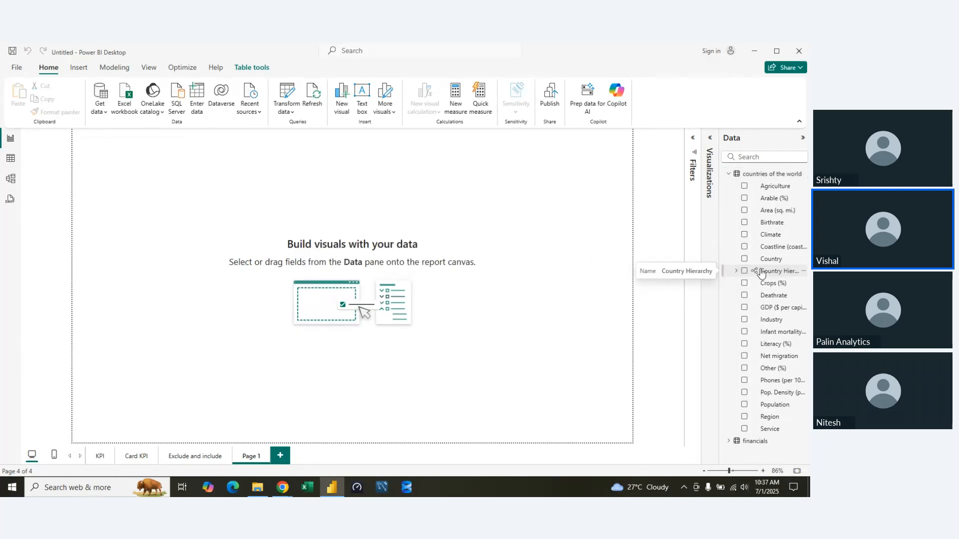
left_click(803, 270)
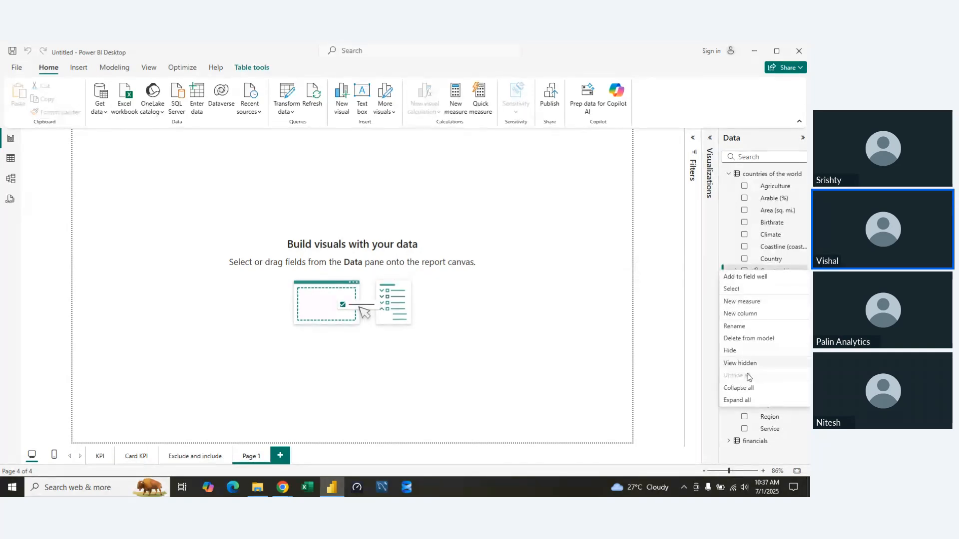
left_click(655, 276)
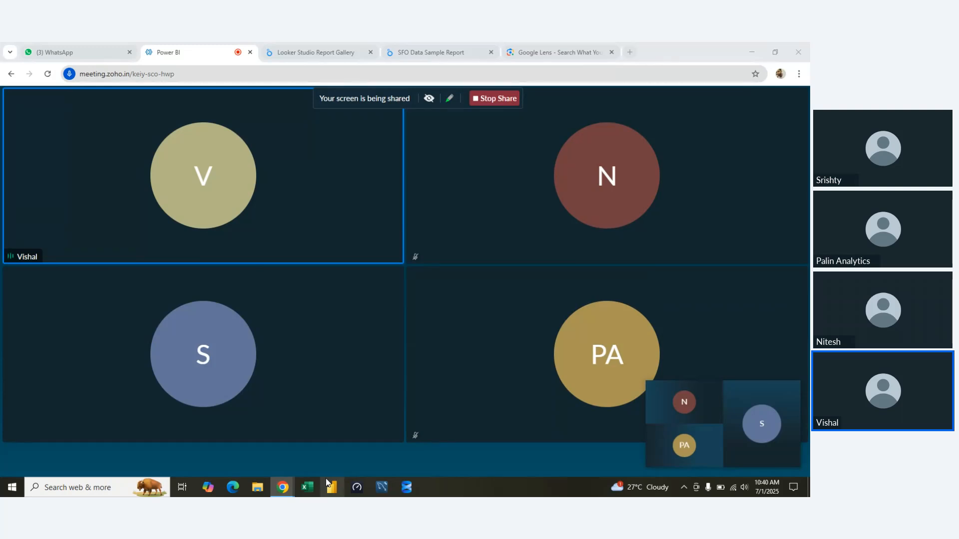
Switch to Power BI Desktop, start a blank report and remove the auto-recovered files.
left_click(328, 482)
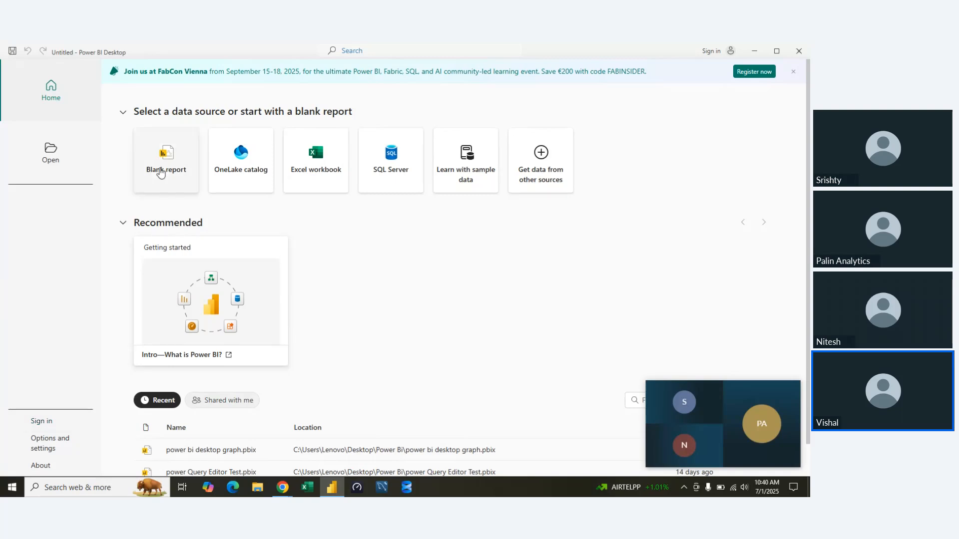
left_click(160, 173)
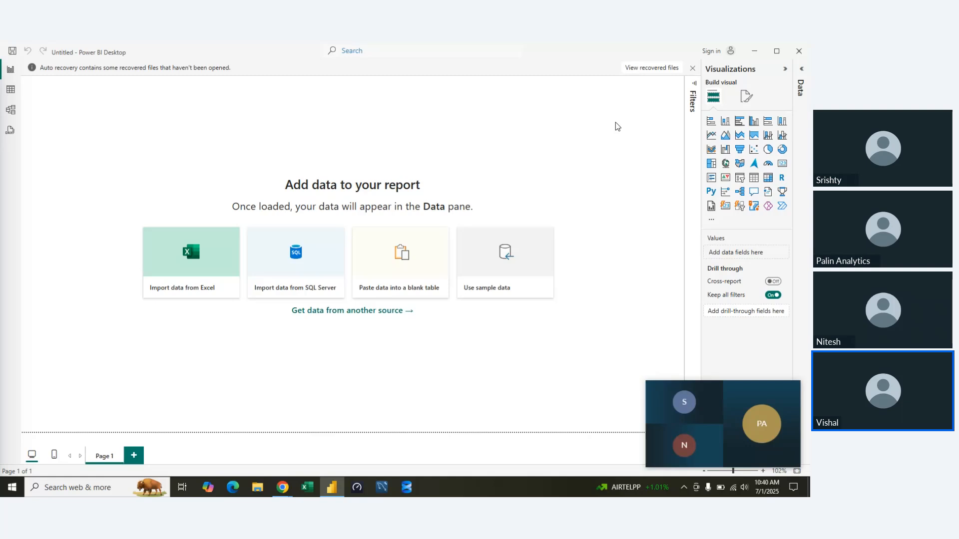
left_click(692, 140)
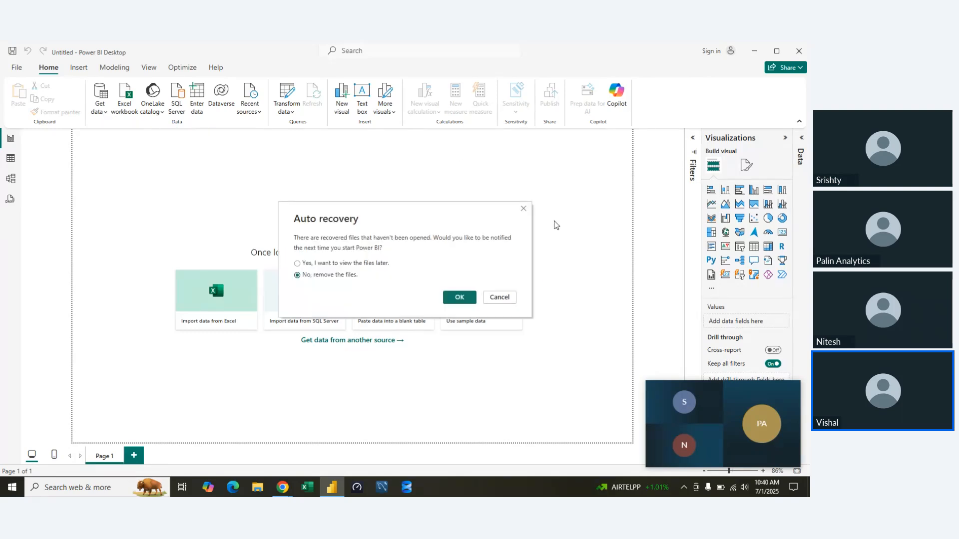
left_click(459, 298)
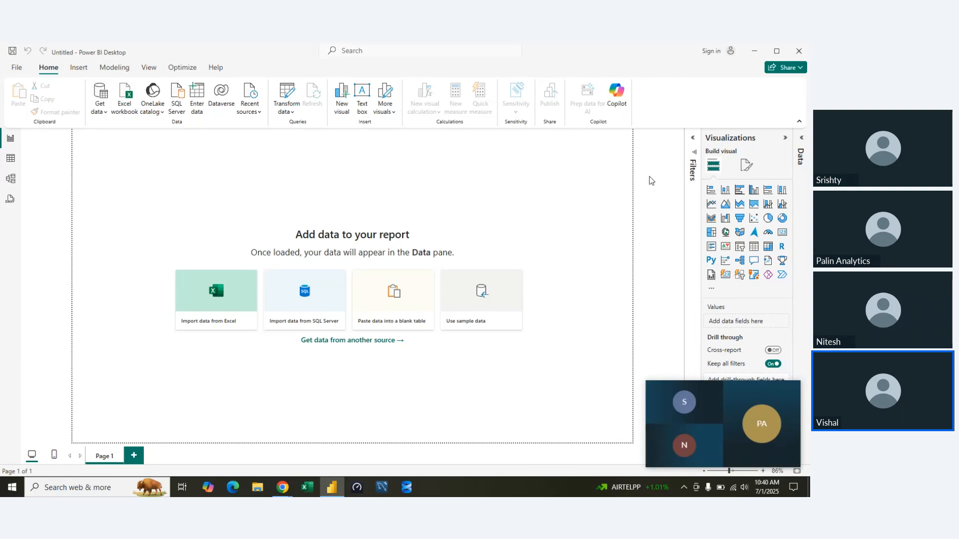
Load the countries of the world CSV file from the BI PROJECT folder on New Volume (D:) into the report.
left_click(249, 102)
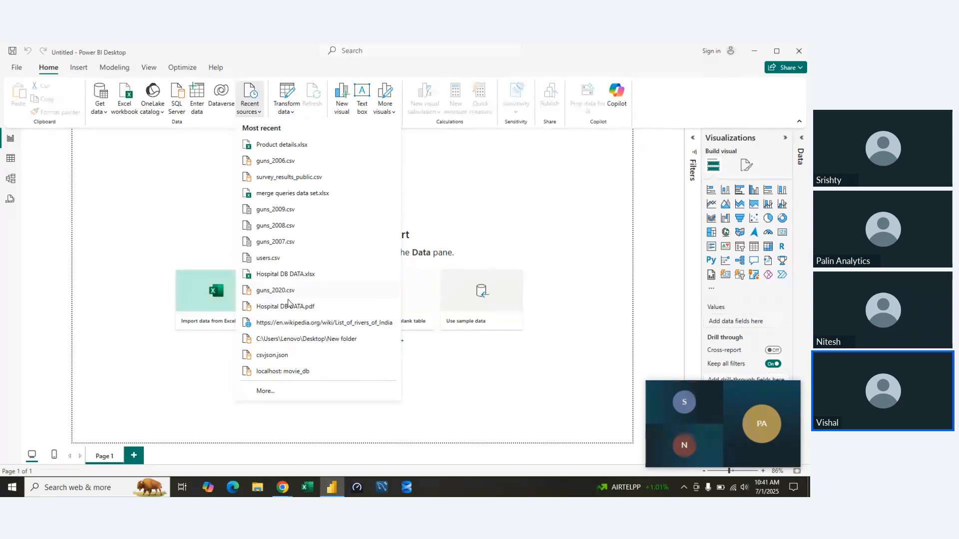
left_click(128, 220)
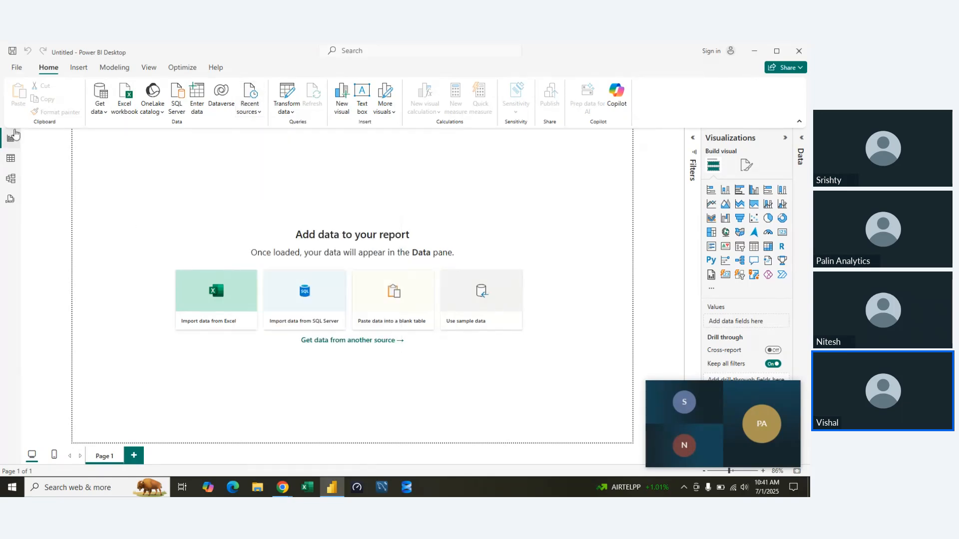
left_click(100, 105)
left_click(117, 242)
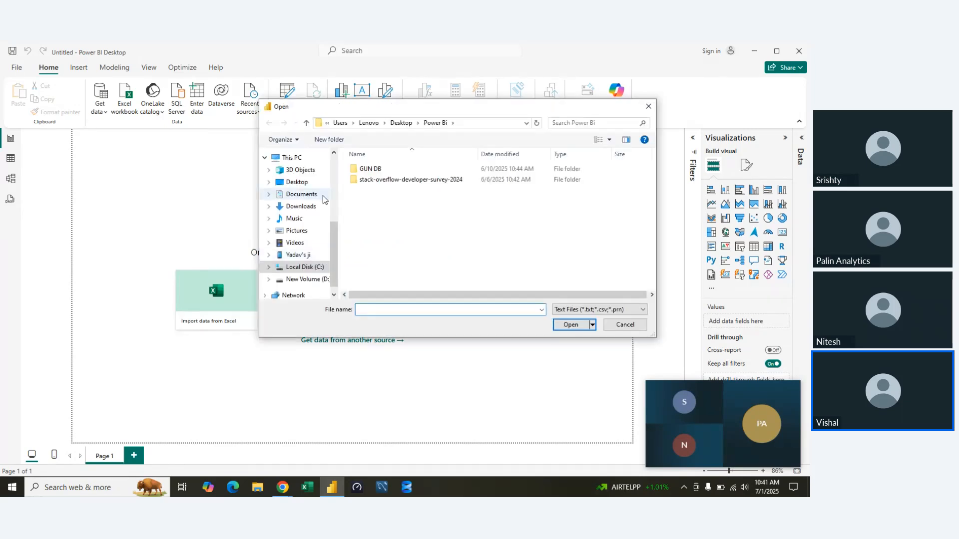
left_click(311, 281)
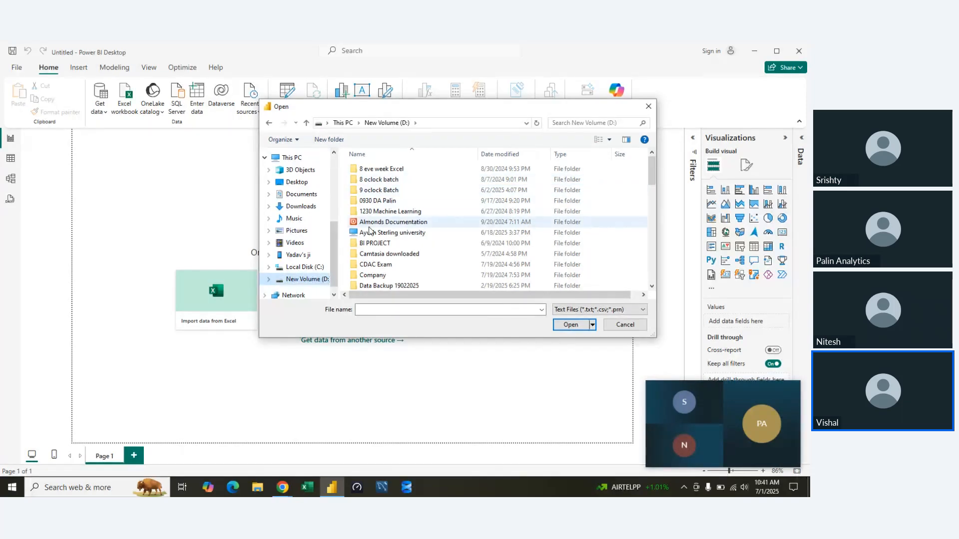
double_click(378, 244)
left_click(389, 192)
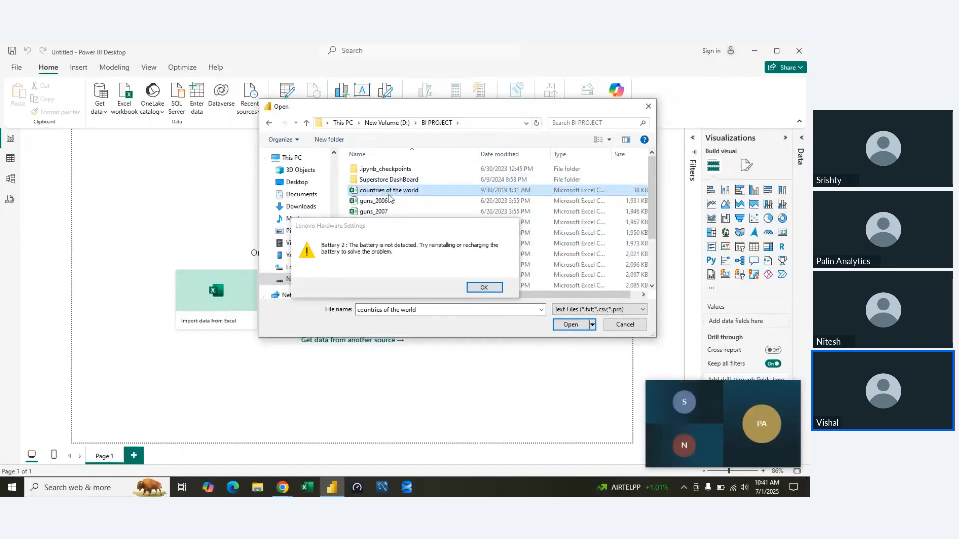
left_click(484, 287)
left_click(569, 325)
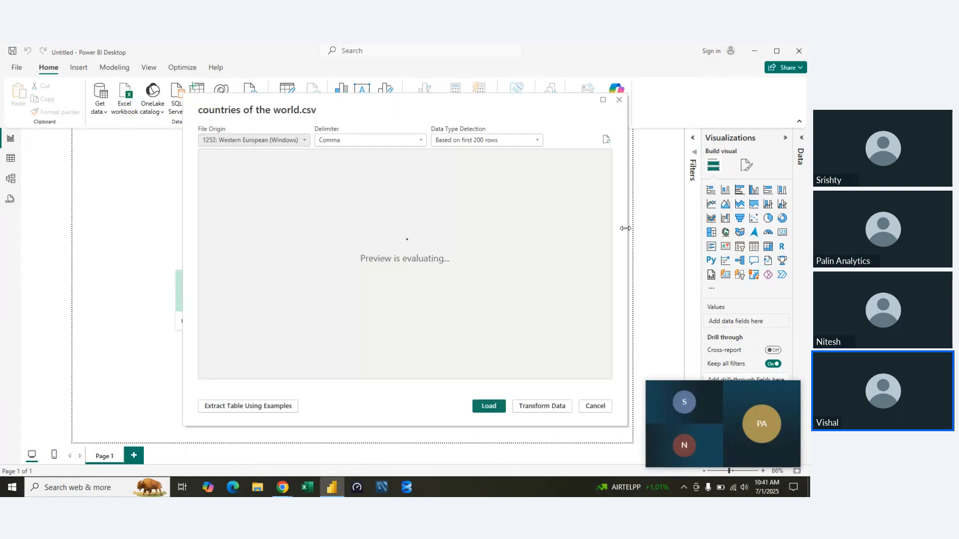
left_click(492, 405)
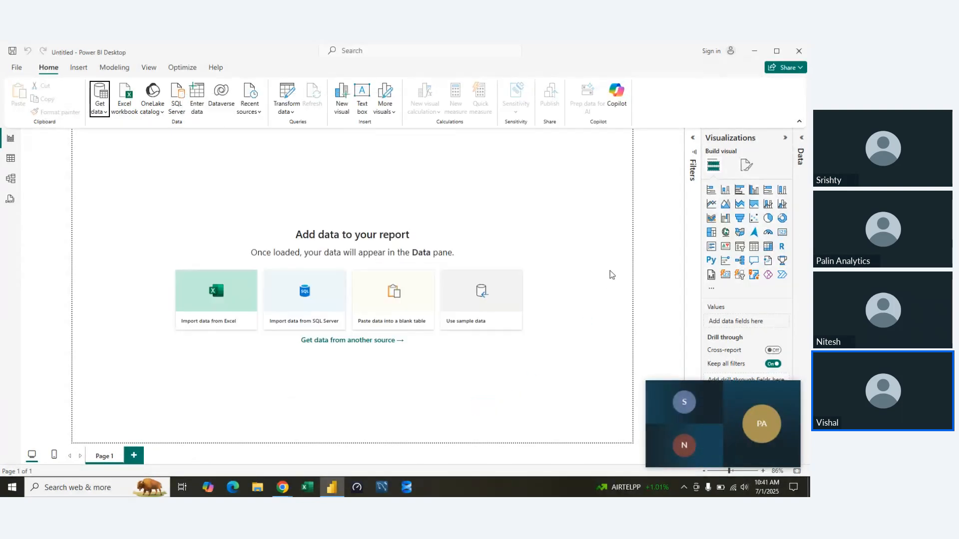
Show the list of data tables beside the visualization settings and close the floating meeting thumbnail.
left_click(802, 137)
mouse_move(766, 426)
left_click(791, 389)
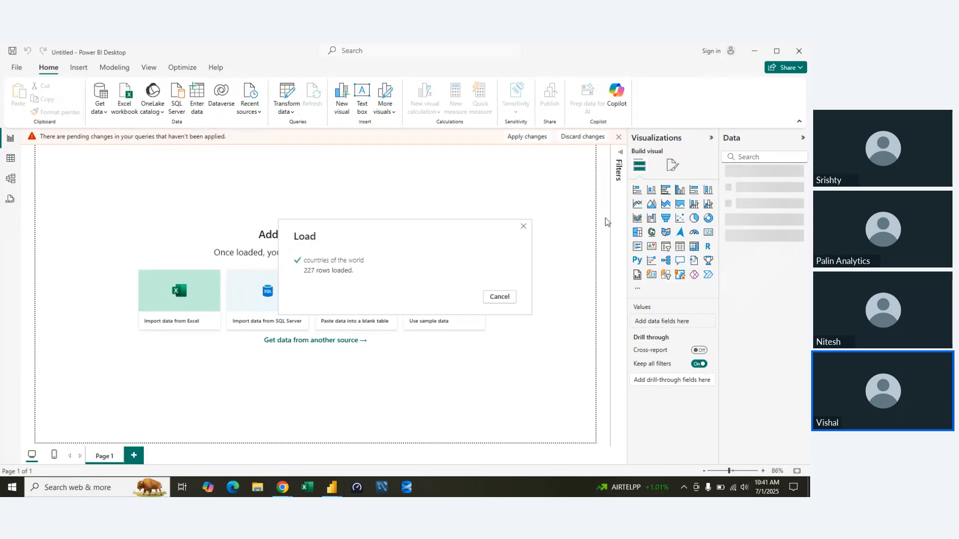
key("alt+Tab")
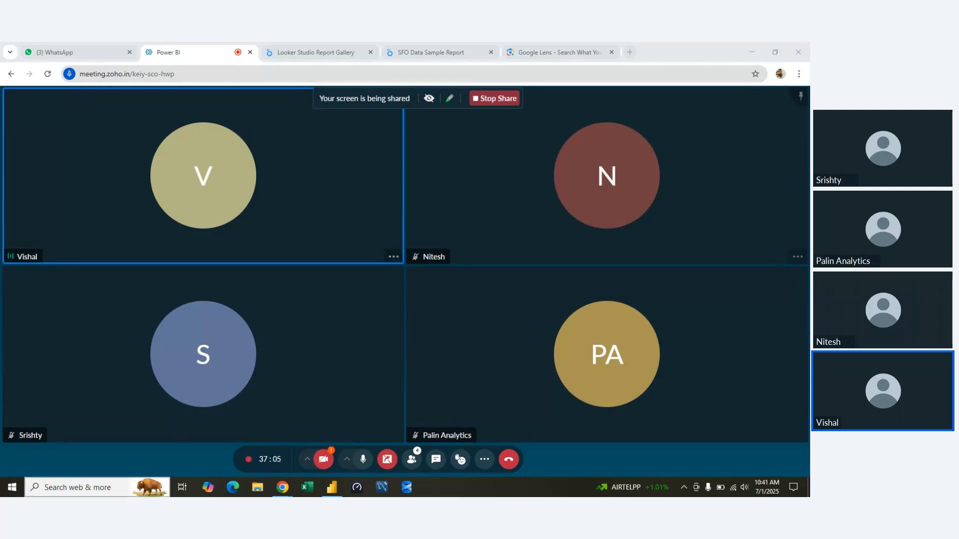
key("alt+Tab")
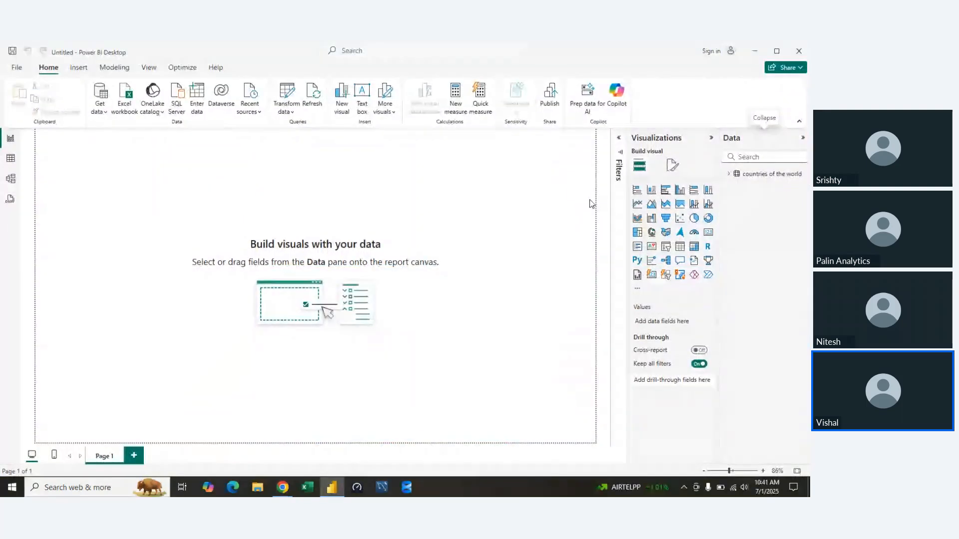
Create a hierarchy from the Region field of the countries of the world table and expand it to show its levels.
left_click(743, 175)
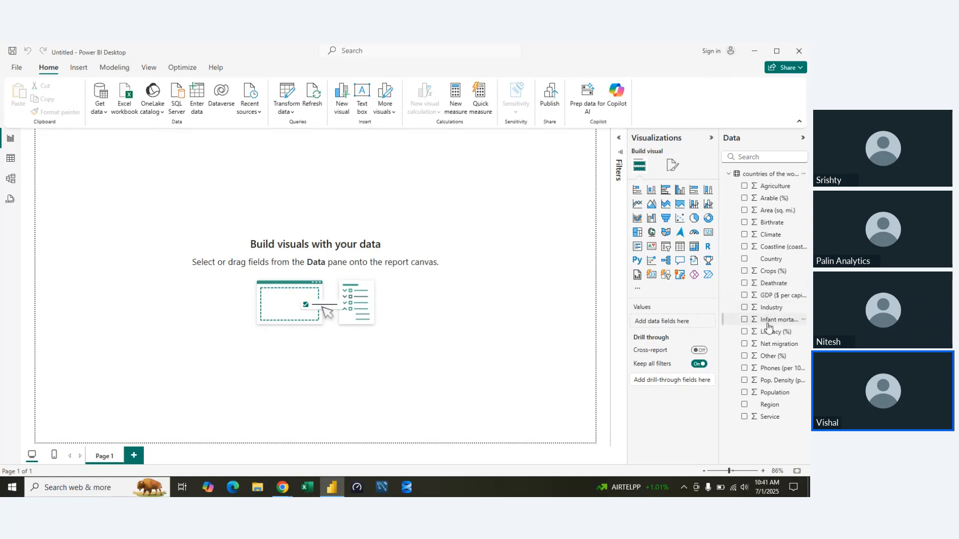
right_click(769, 404)
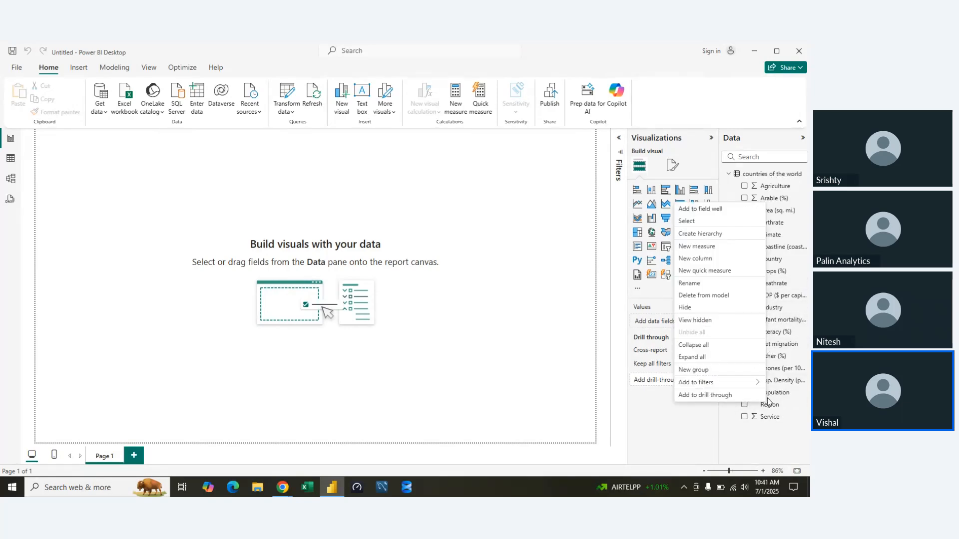
left_click(714, 235)
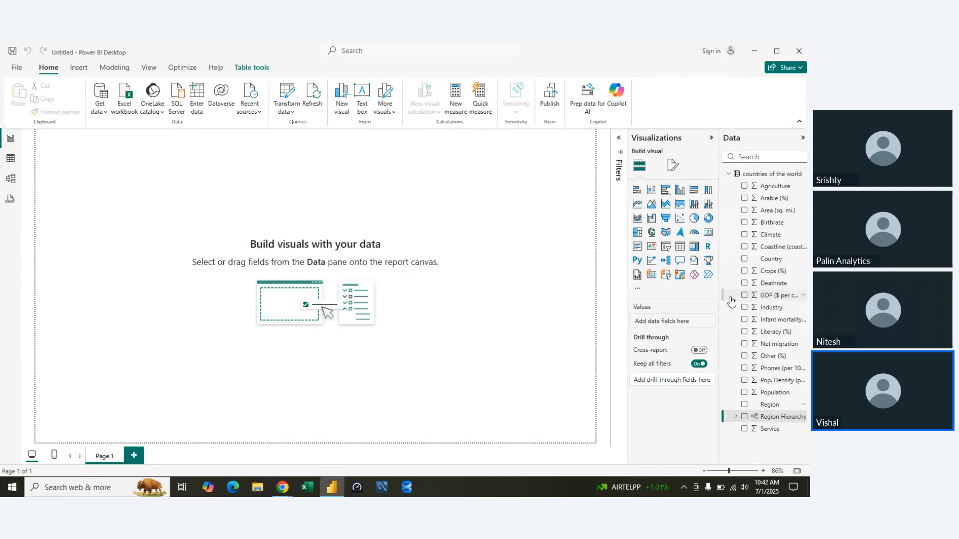
right_click(764, 419)
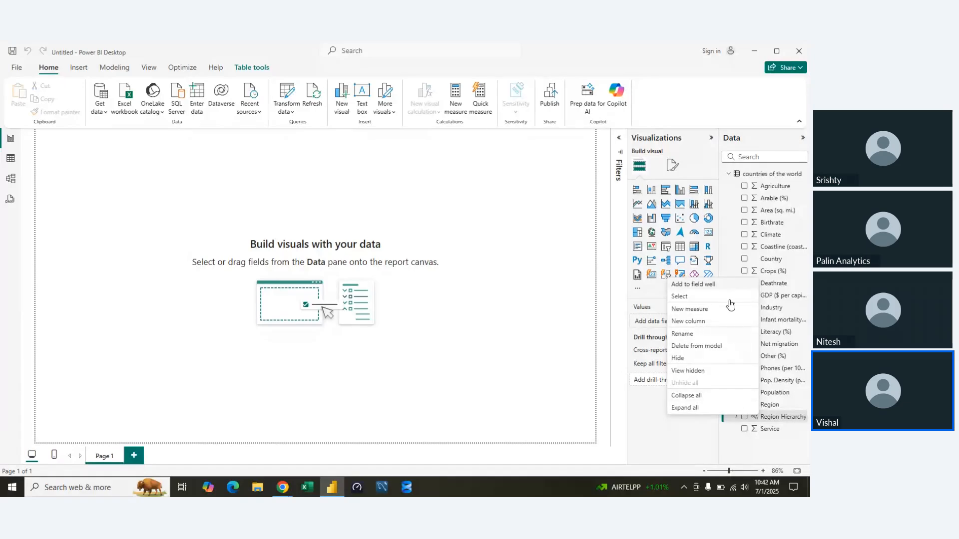
left_click(657, 447)
left_click(733, 419)
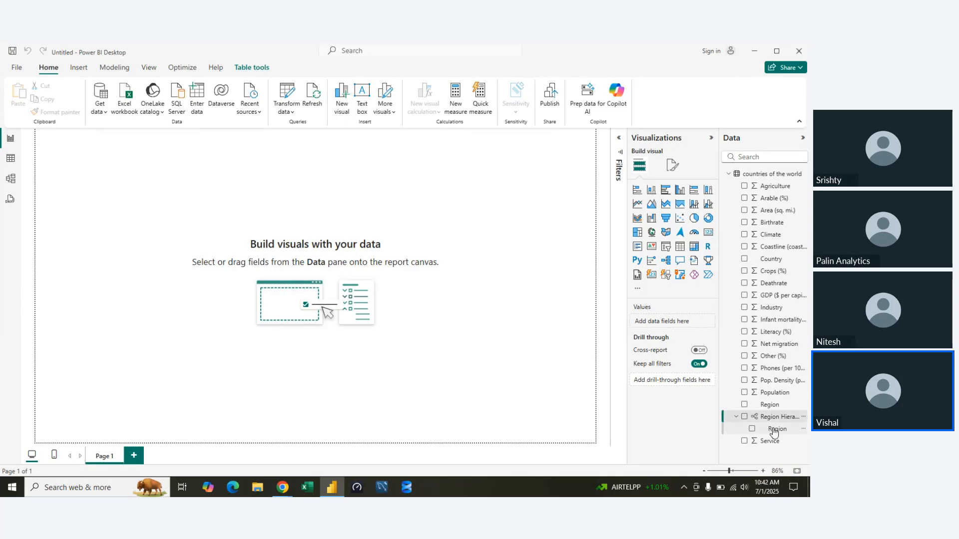
Try adding the Region Hierarchy to the report as a visual, and delete that visual from the canvas.
right_click(778, 421)
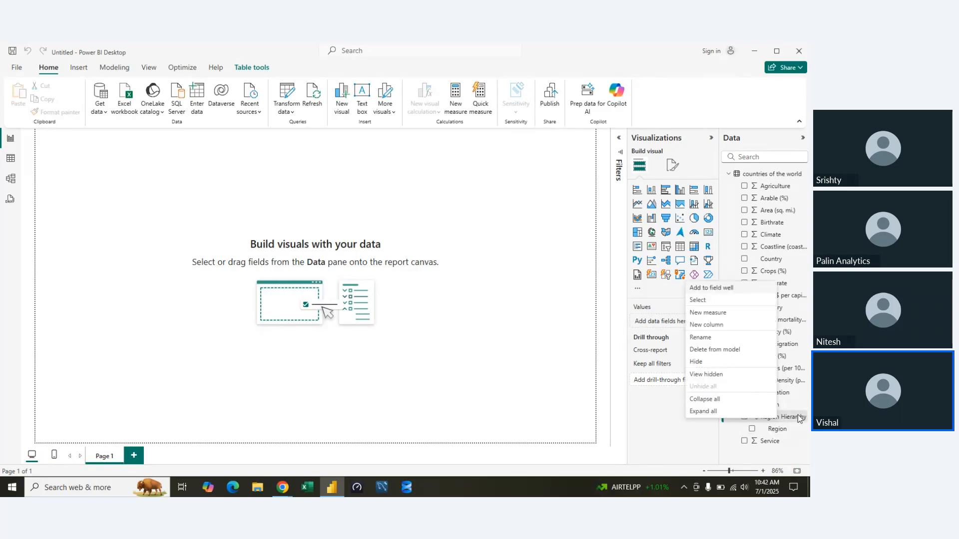
left_click(798, 418)
left_click(803, 417)
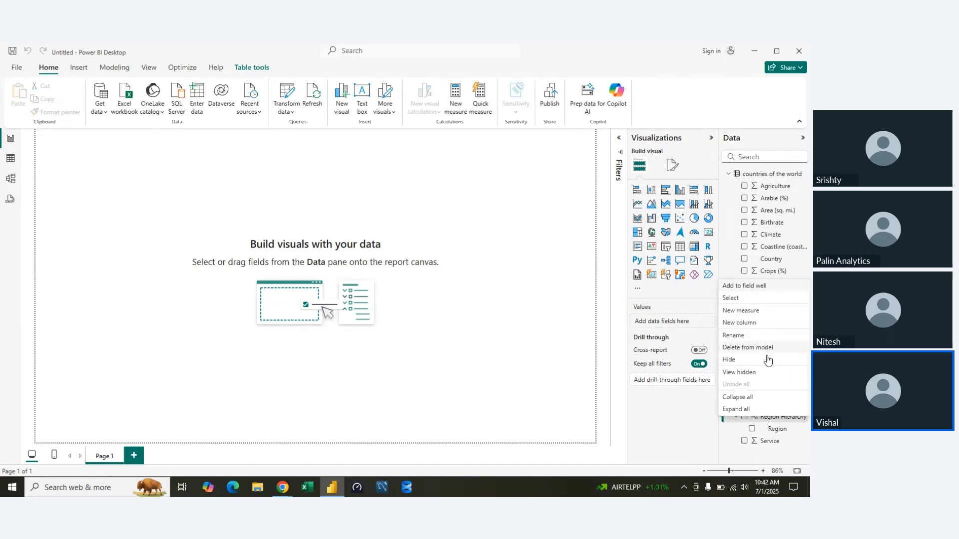
left_click(764, 287)
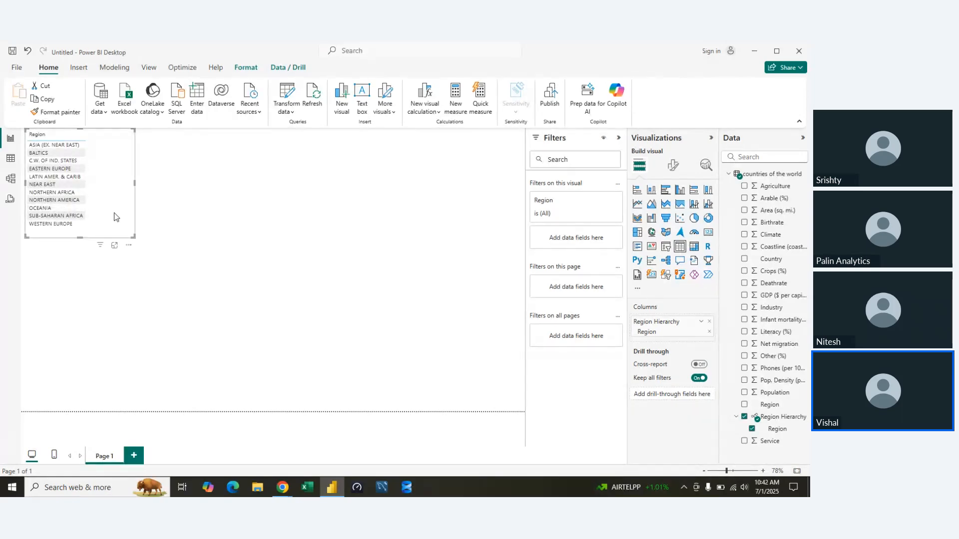
key("Delete")
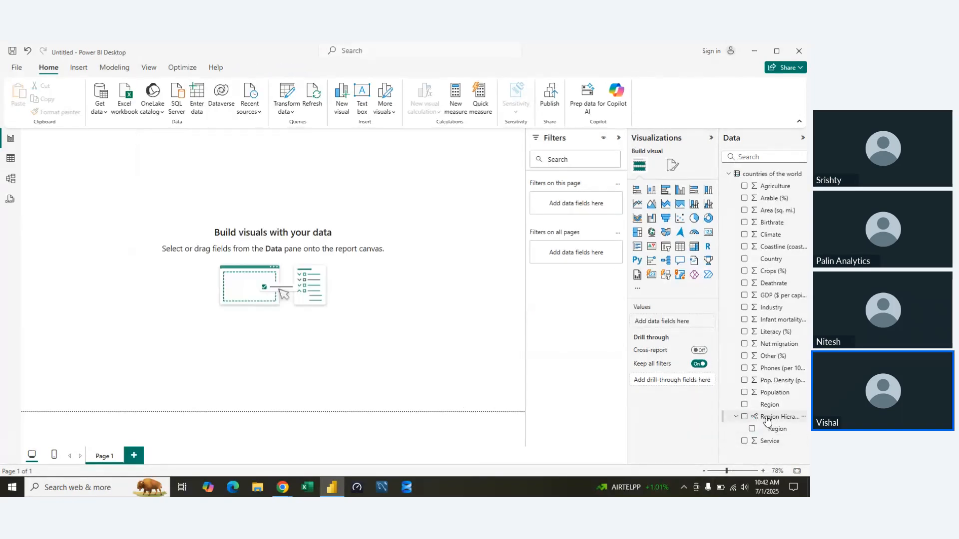
right_click(761, 417)
right_click(769, 430)
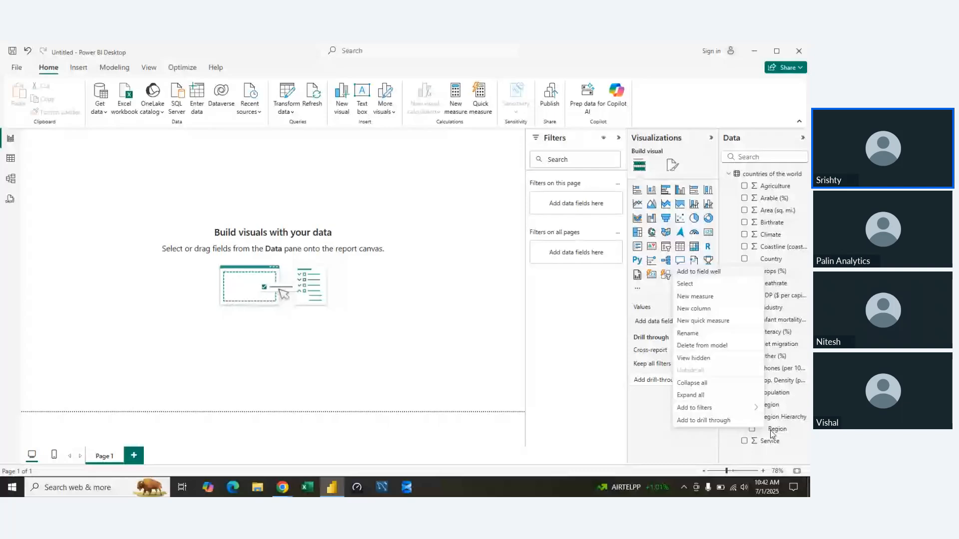
left_click(779, 234)
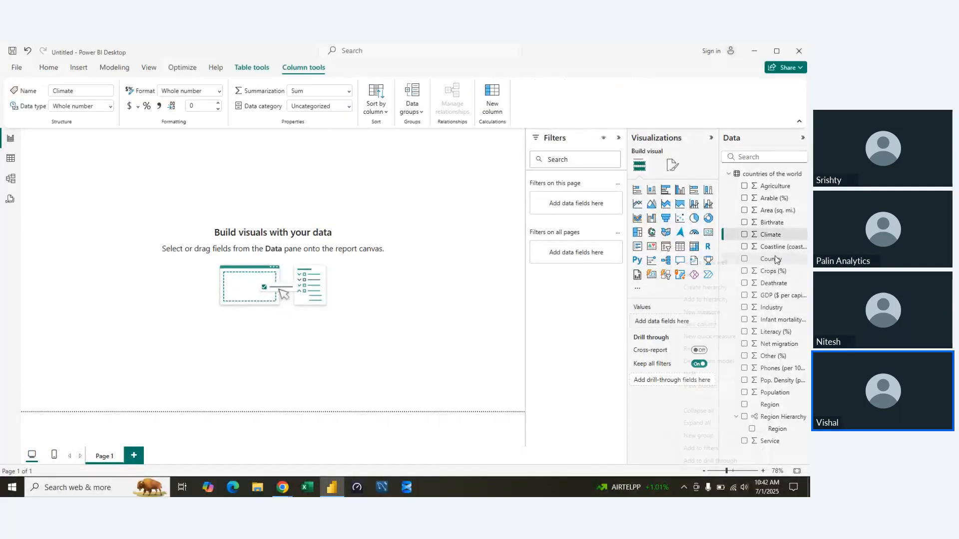
right_click(772, 235)
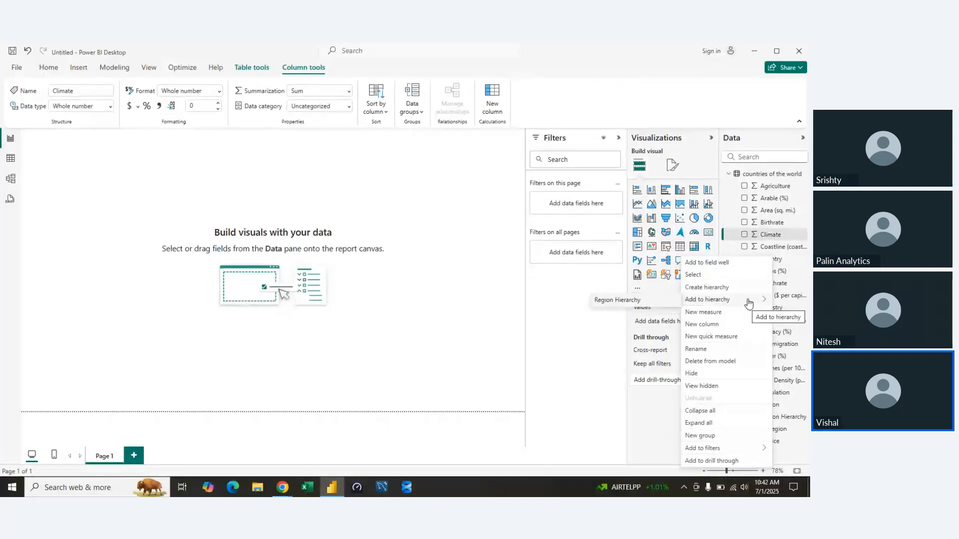
left_click(478, 378)
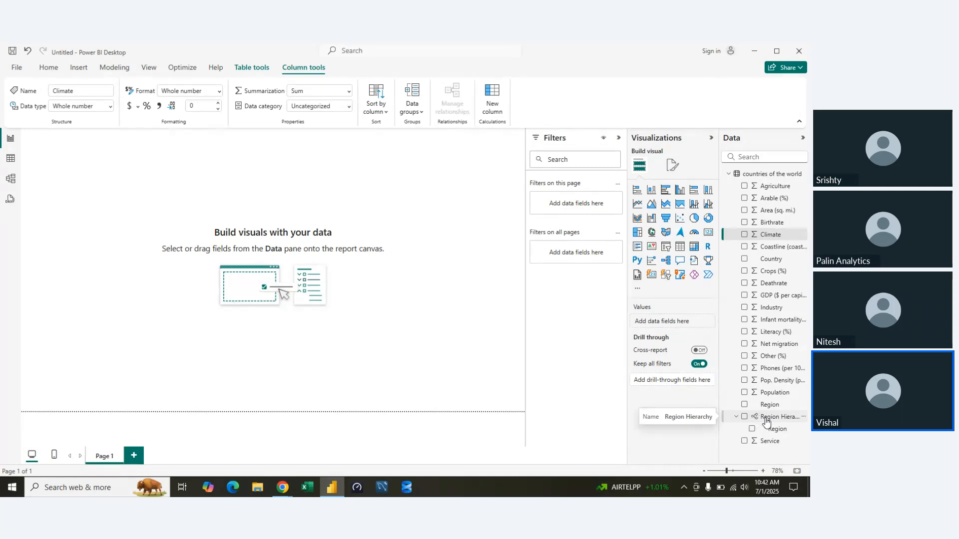
right_click(766, 421)
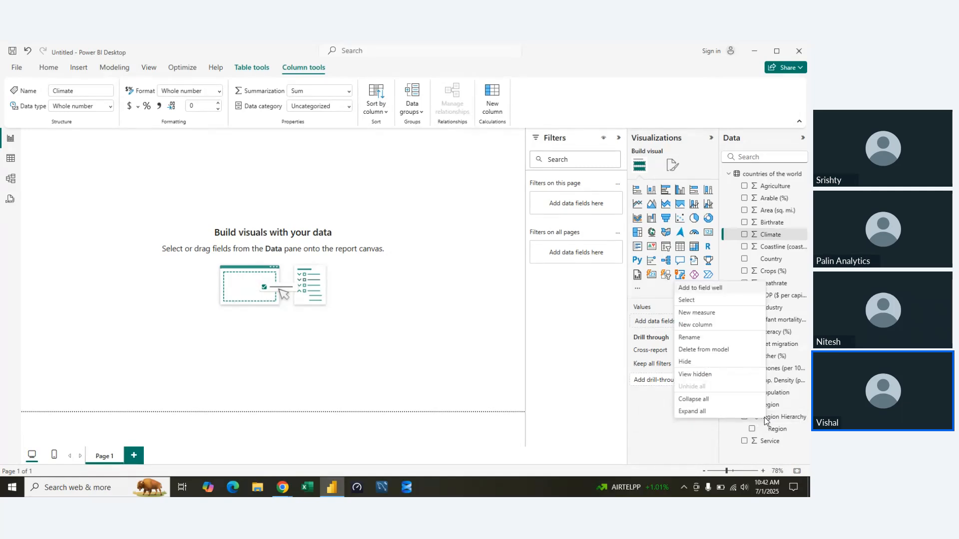
left_click(805, 428)
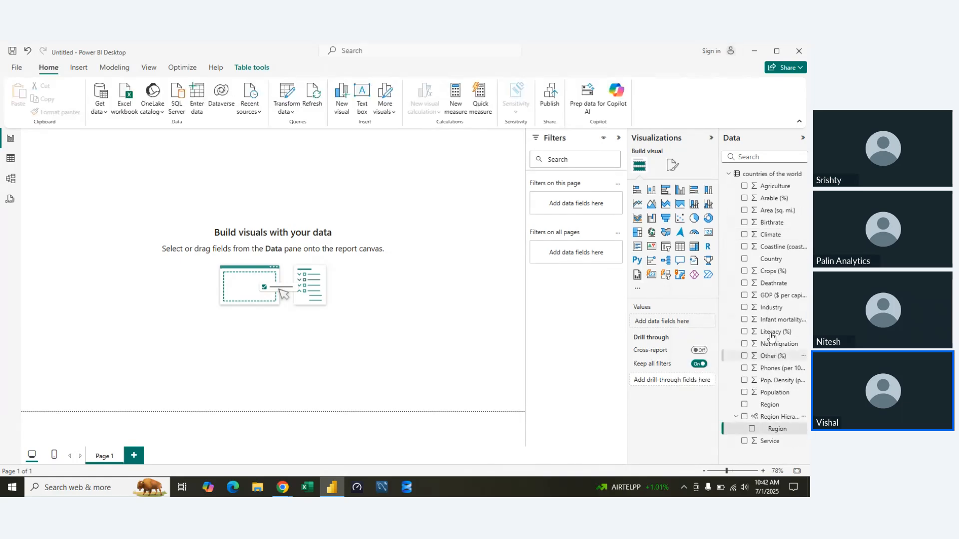
Add the Country field to the existing Region Hierarchy as a level below Region.
right_click(770, 259)
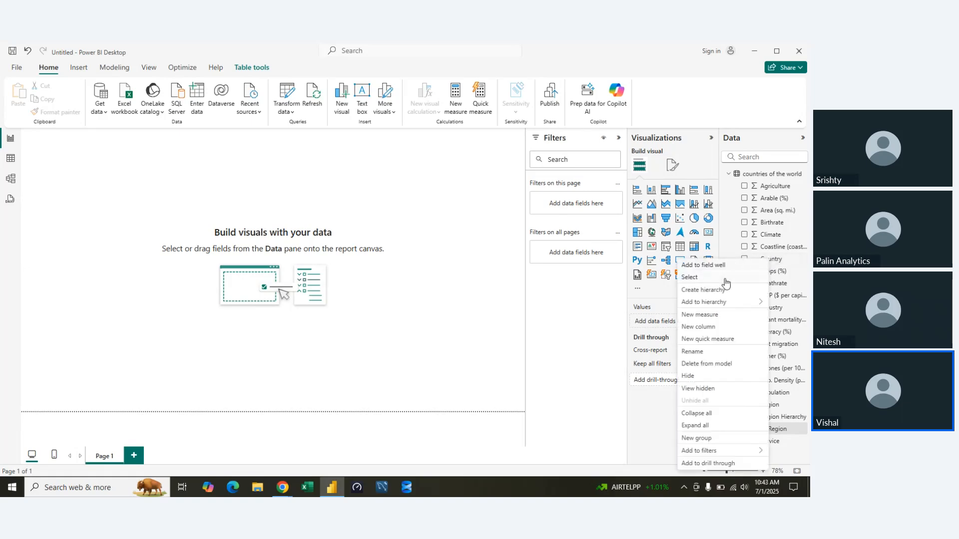
mouse_move(720, 303)
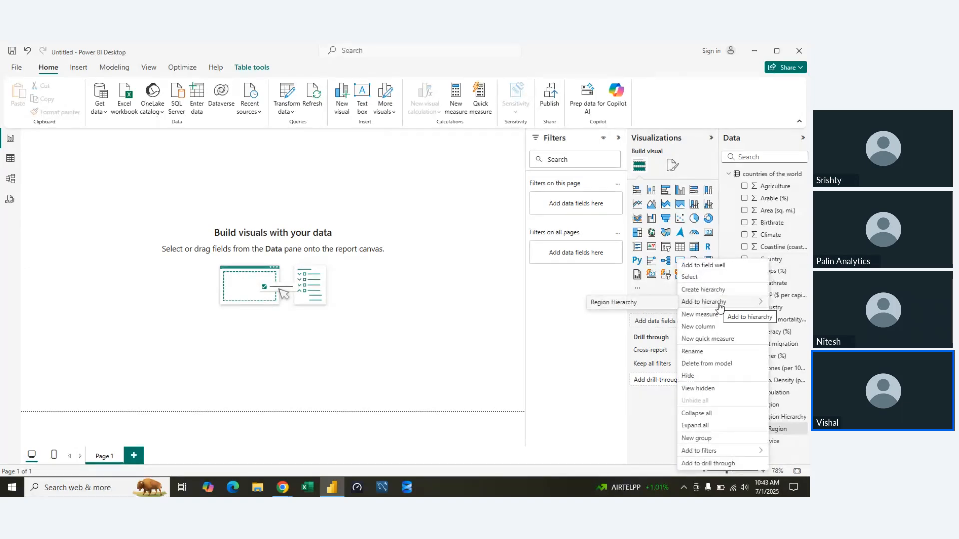
left_click(608, 304)
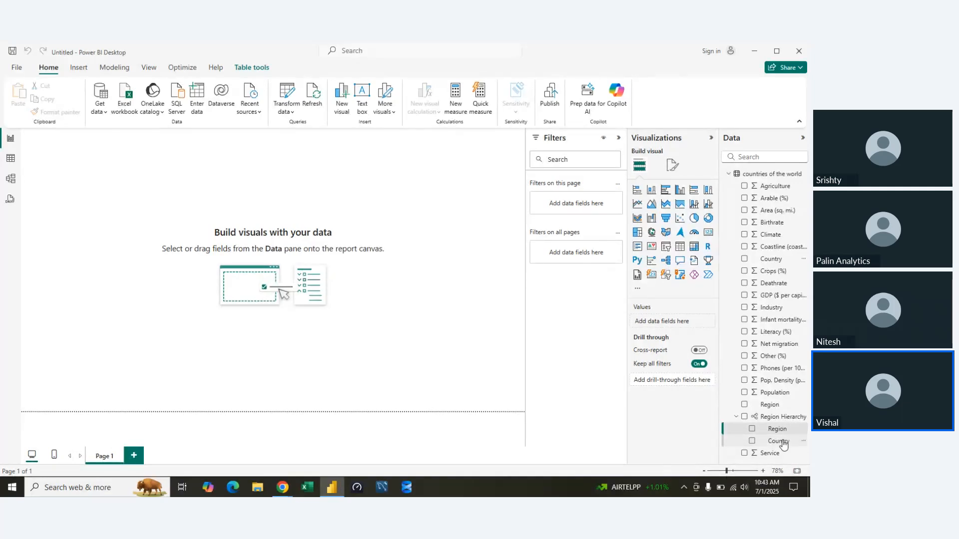
Create a large stacked column chart with the Region Hierarchy on the X-axis and Population on the Y-axis.
left_click(651, 192)
left_click_drag(118, 239, 452, 350)
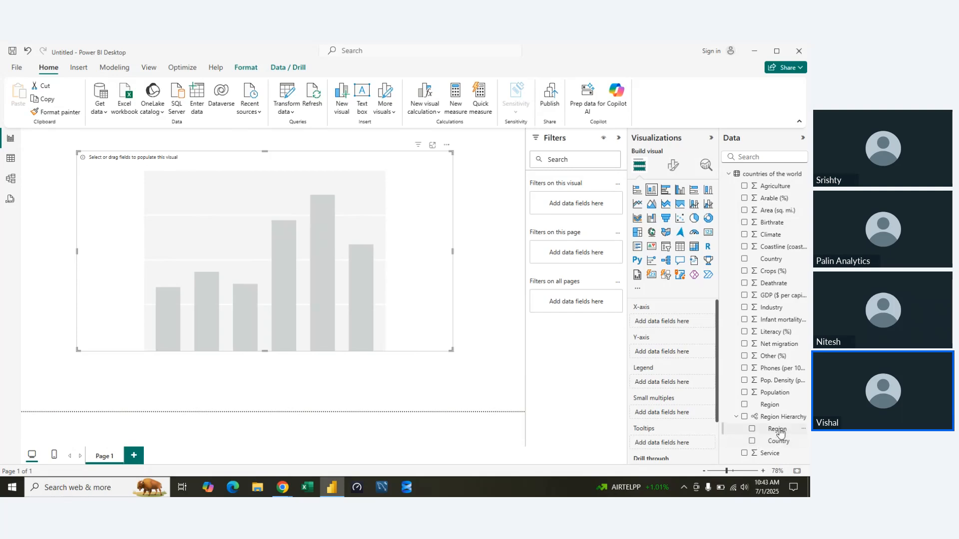
left_click_drag(773, 417, 694, 326)
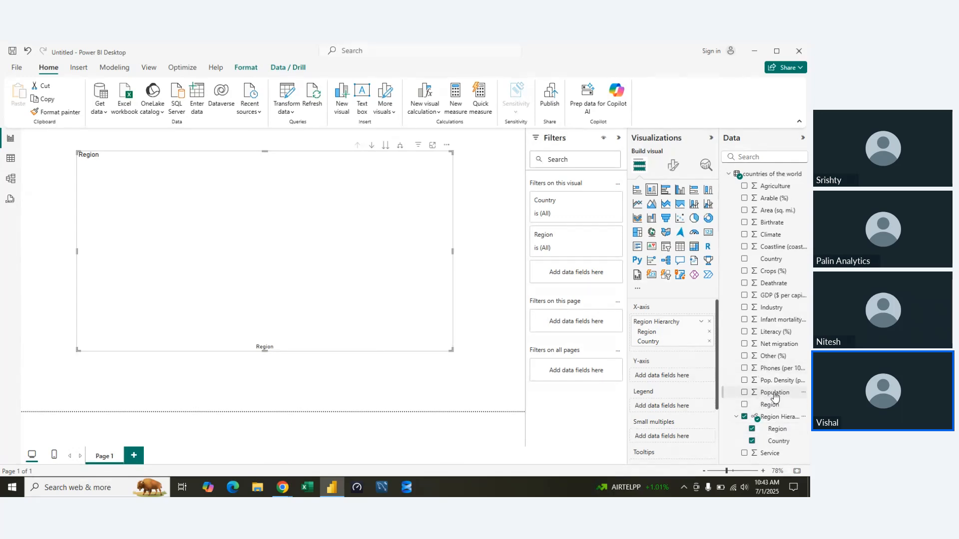
left_click_drag(774, 392, 675, 382)
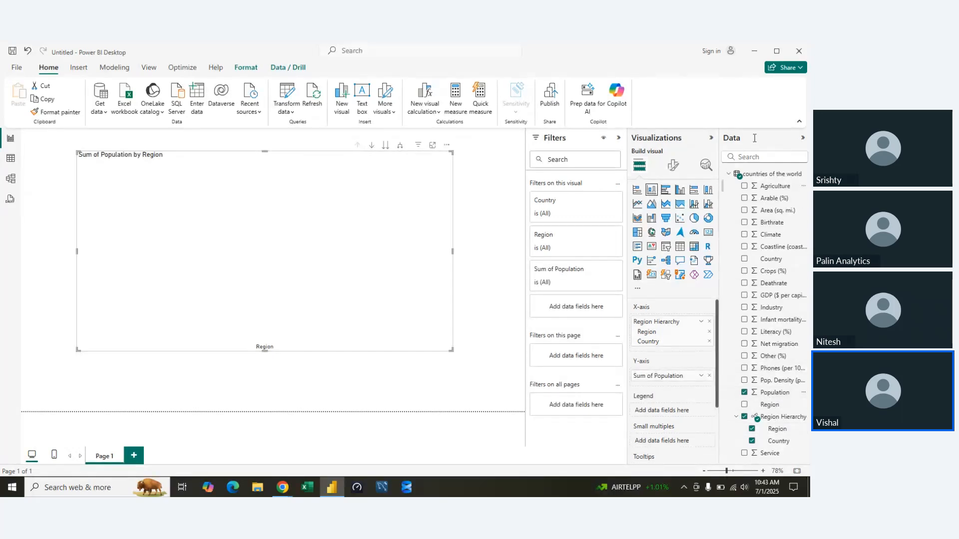
Collapse the Data, Visualizations and Filters panes to give the report canvas more room.
left_click(803, 138)
left_click(786, 142)
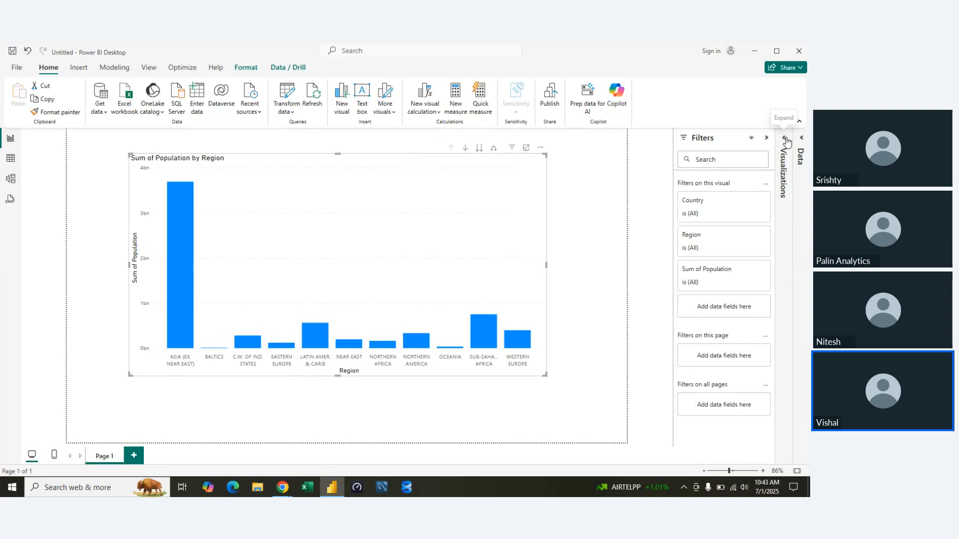
left_click(766, 137)
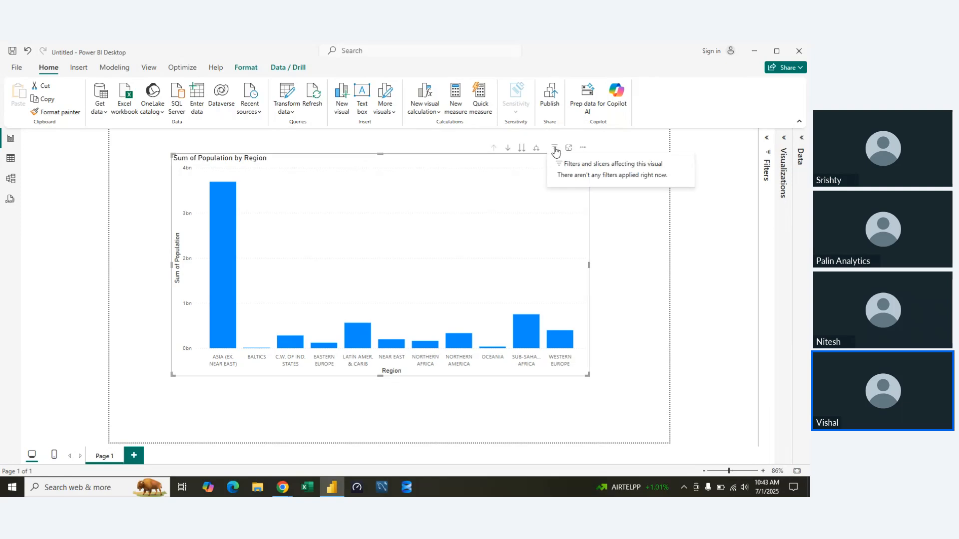
Sort the column chart by Sum of Population in descending order.
left_click(582, 148)
mouse_move(649, 217)
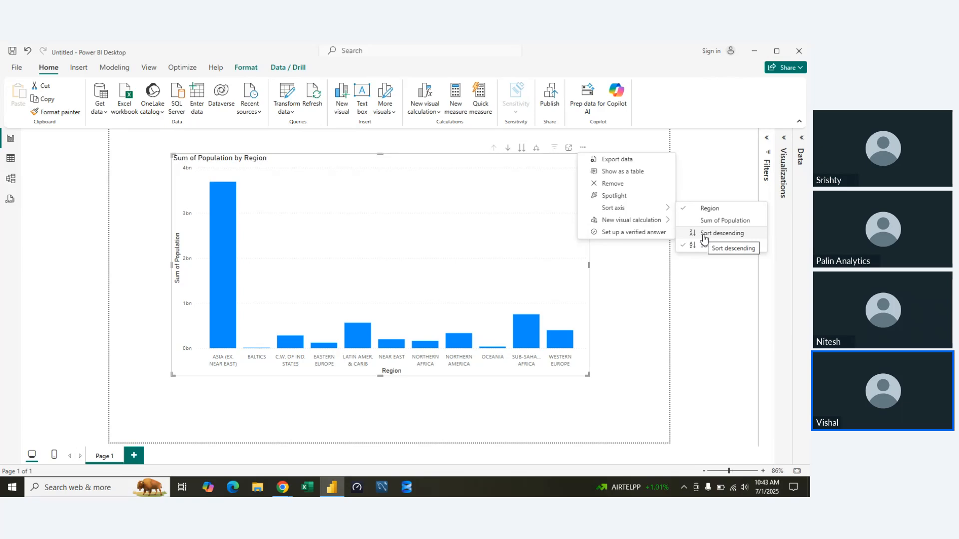
left_click(703, 220)
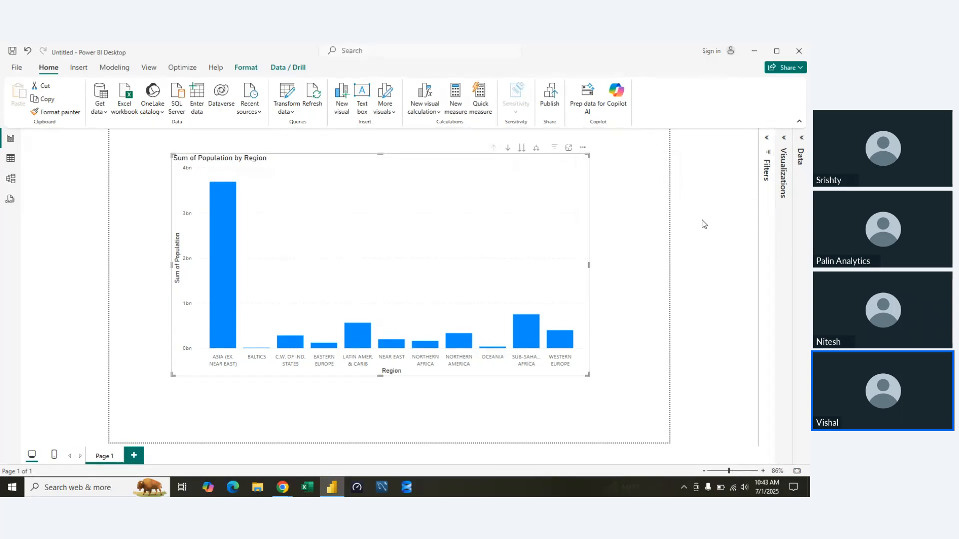
left_click(582, 147)
mouse_move(649, 207)
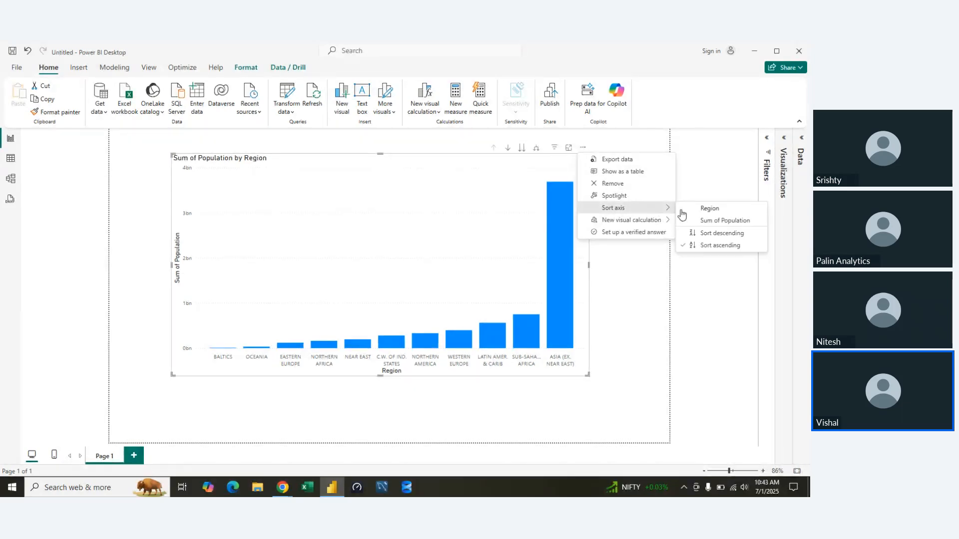
left_click(697, 233)
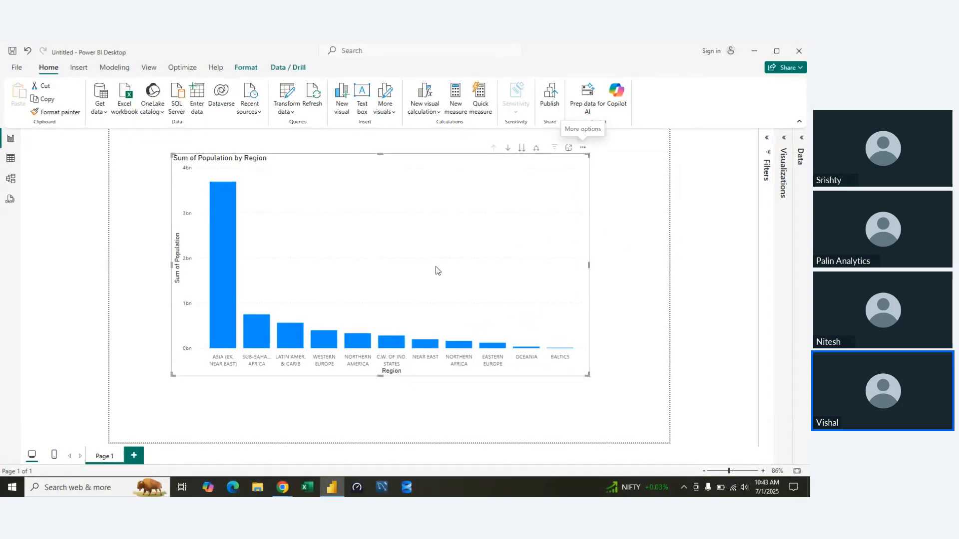
Turn on data labels for the population column chart and collapse the visual formatting settings.
left_click(785, 150)
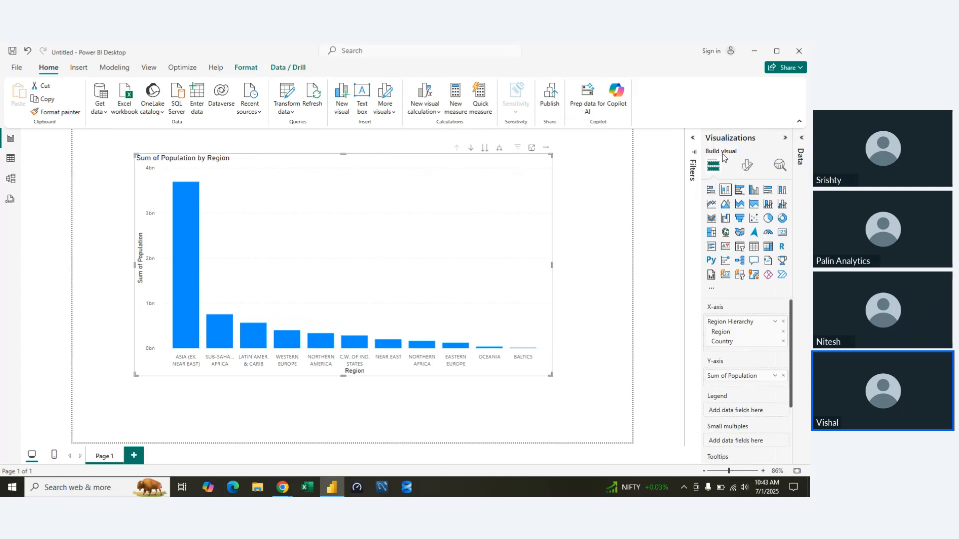
left_click(746, 165)
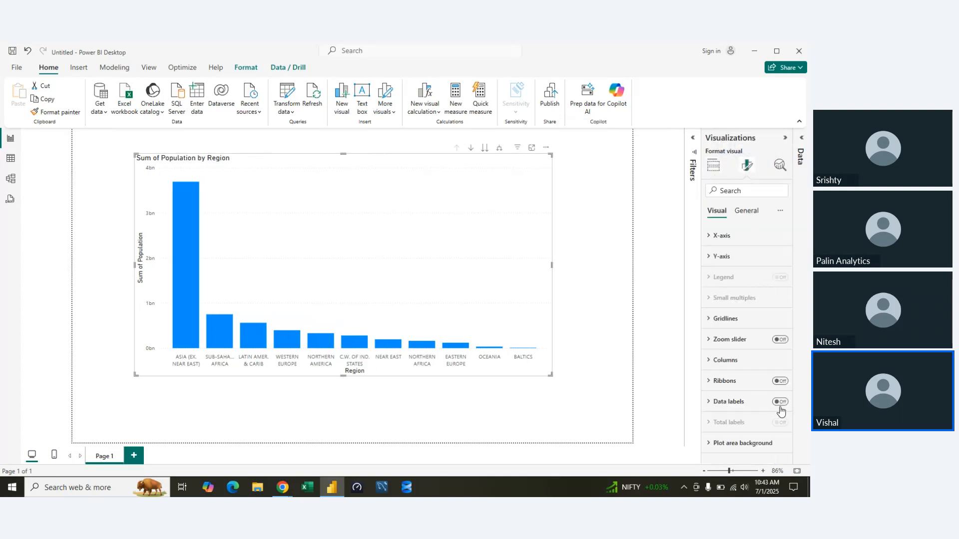
left_click(780, 403)
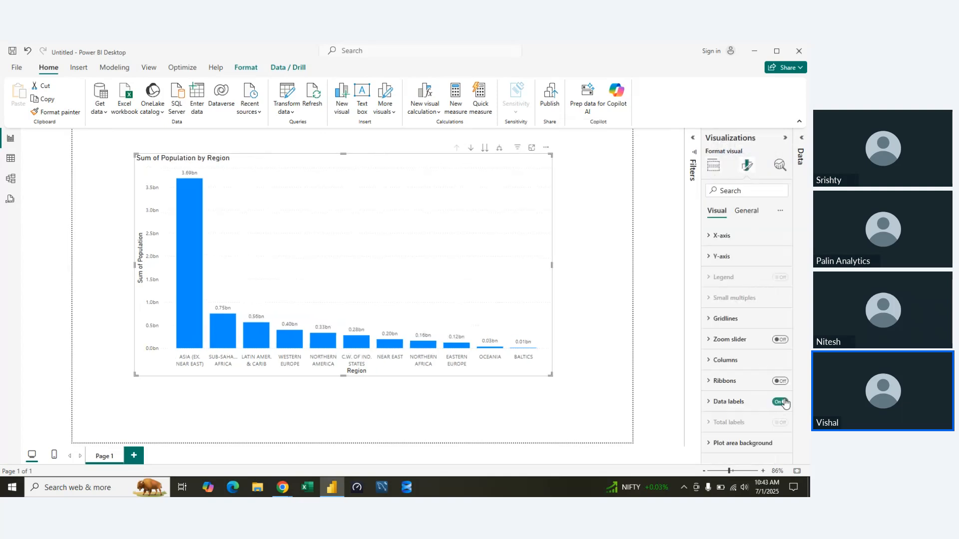
left_click(785, 142)
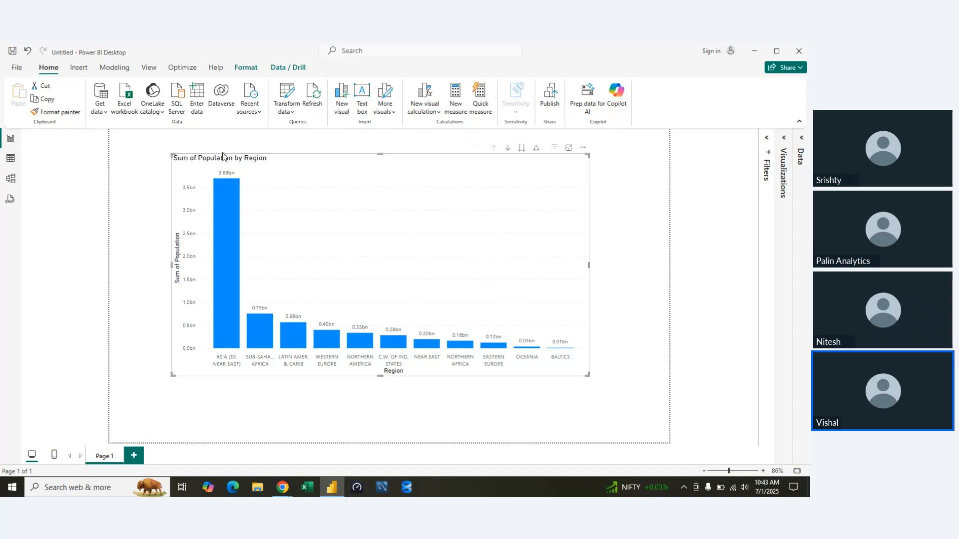
Switch the whole chart to the Country level of the hierarchy and widen the visual.
left_click(521, 147)
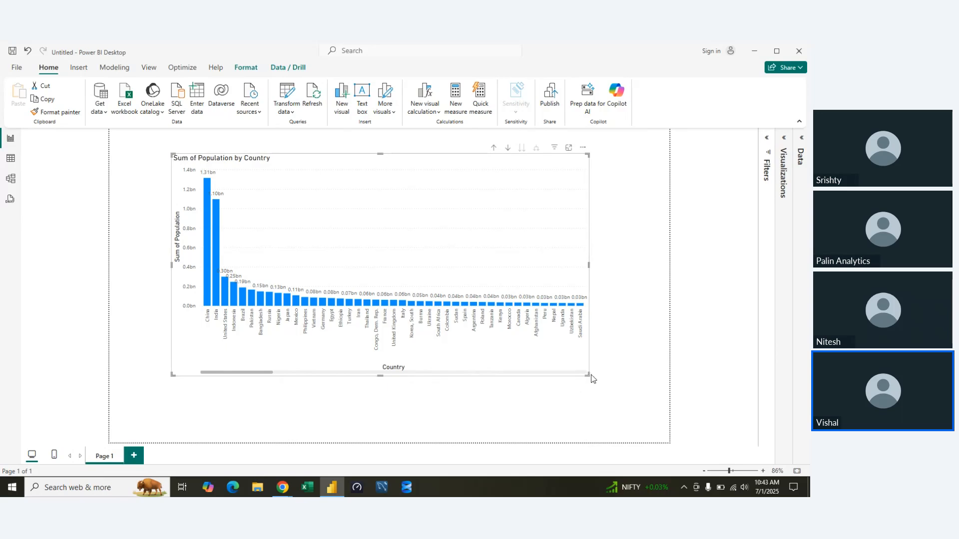
left_click_drag(591, 379, 631, 381)
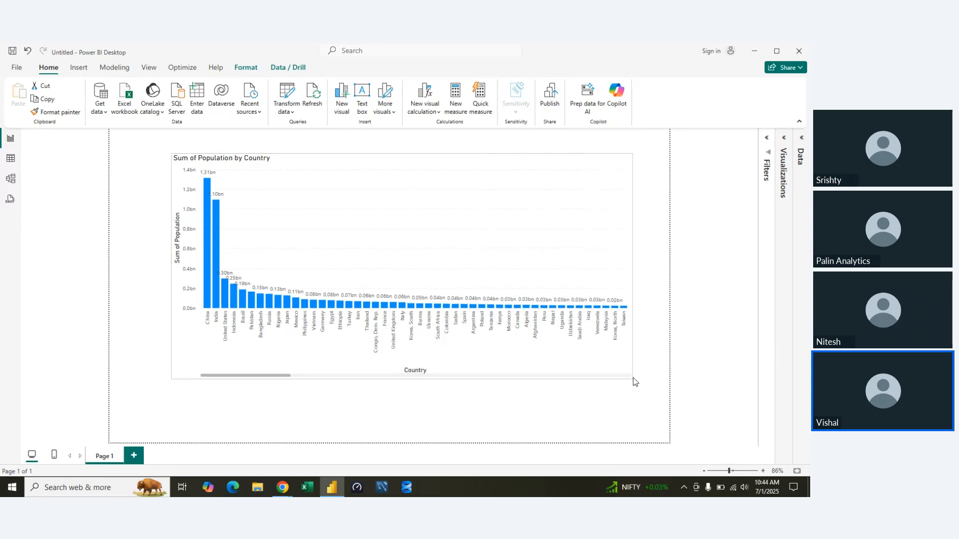
Apply a Top N filter to Region on this visual, showing the top 5 by Sum of Population.
left_click(769, 148)
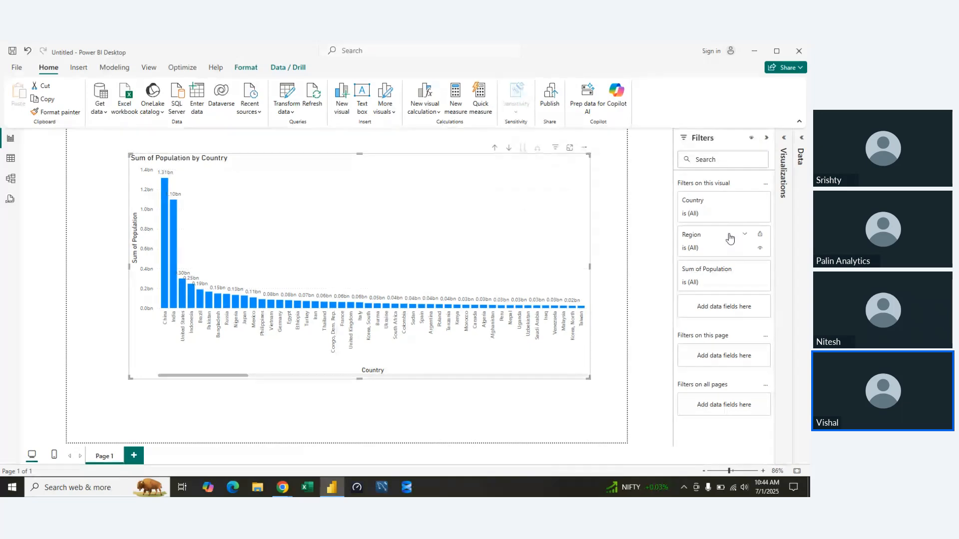
left_click(728, 242)
left_click(731, 275)
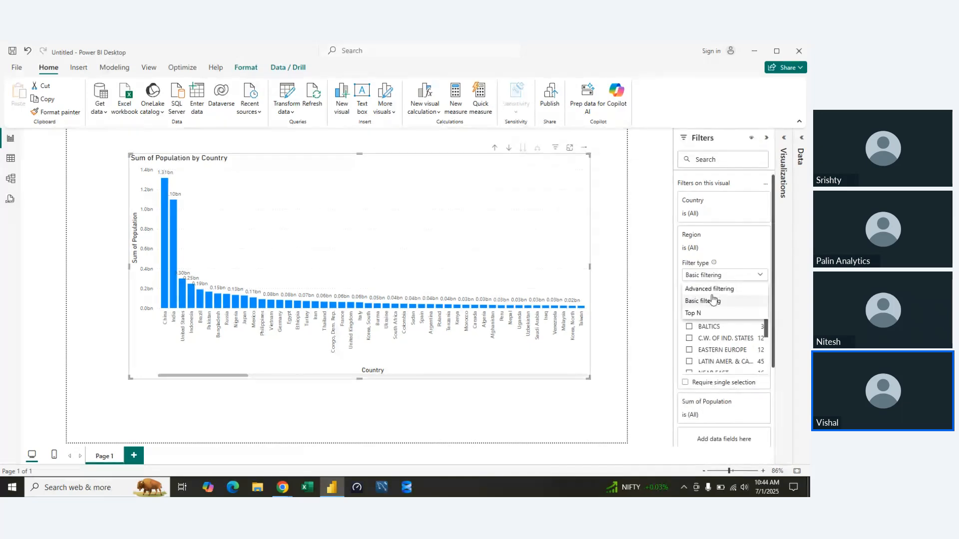
left_click(709, 314)
left_click(752, 305)
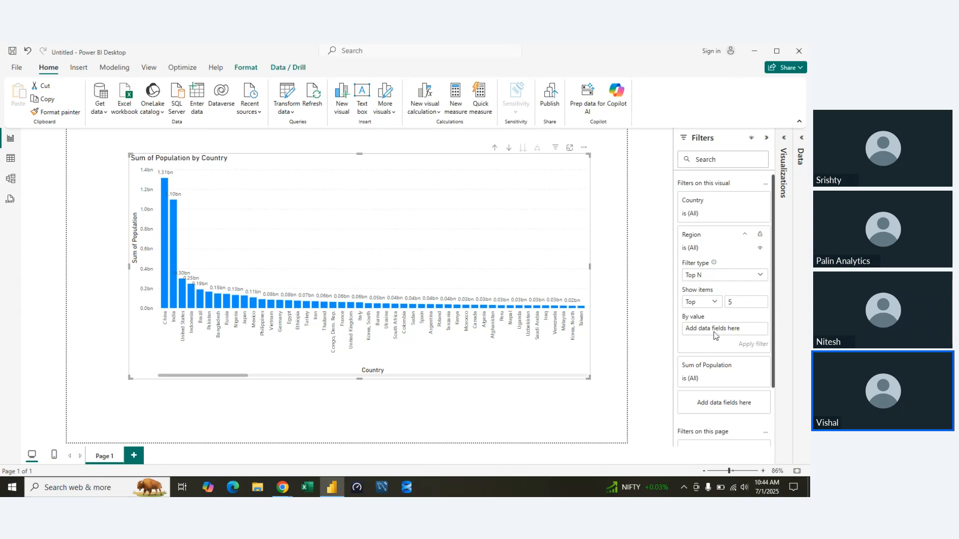
left_click(801, 146)
left_click_drag(773, 393, 656, 325)
left_click(679, 344)
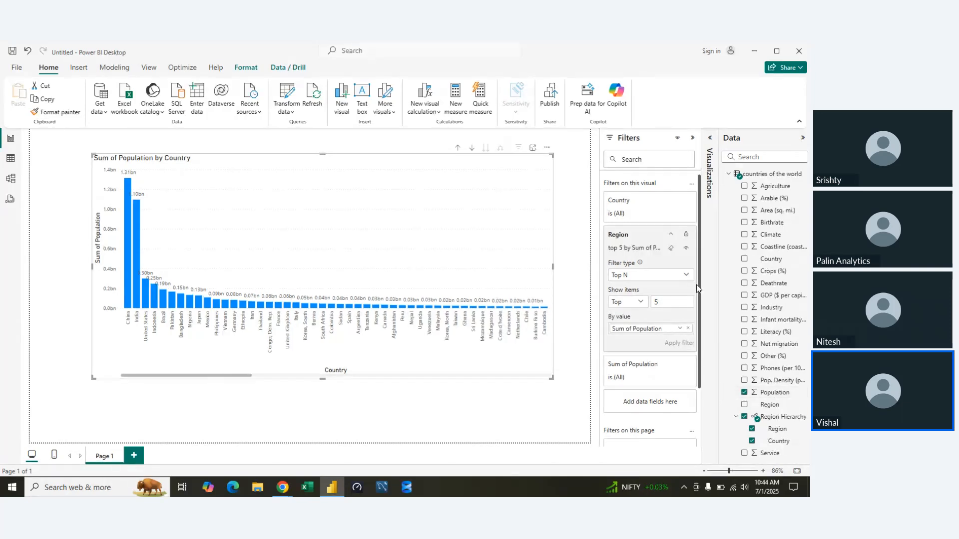
Try to set the Country filter of this visual to Top N, and collapse its filter card.
left_click(659, 219)
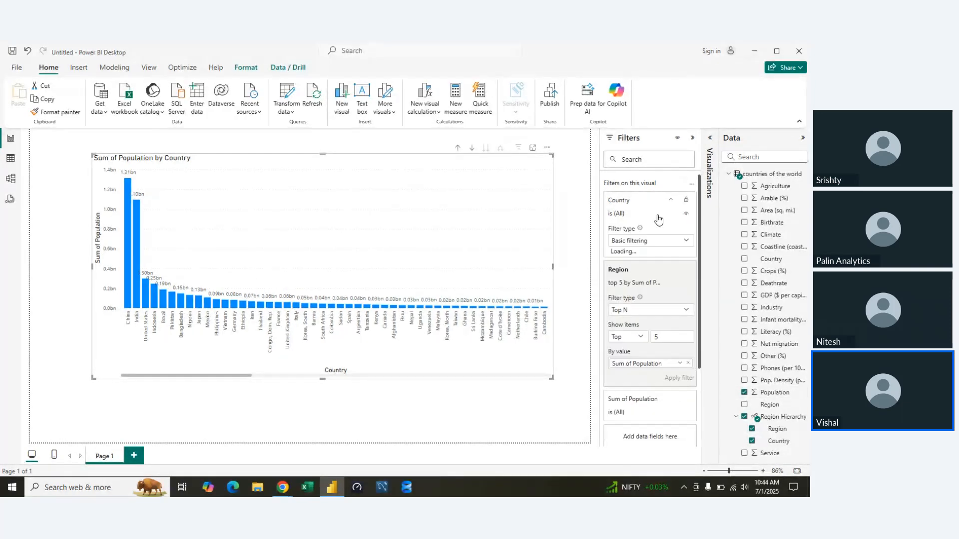
left_click(660, 241)
left_click(625, 281)
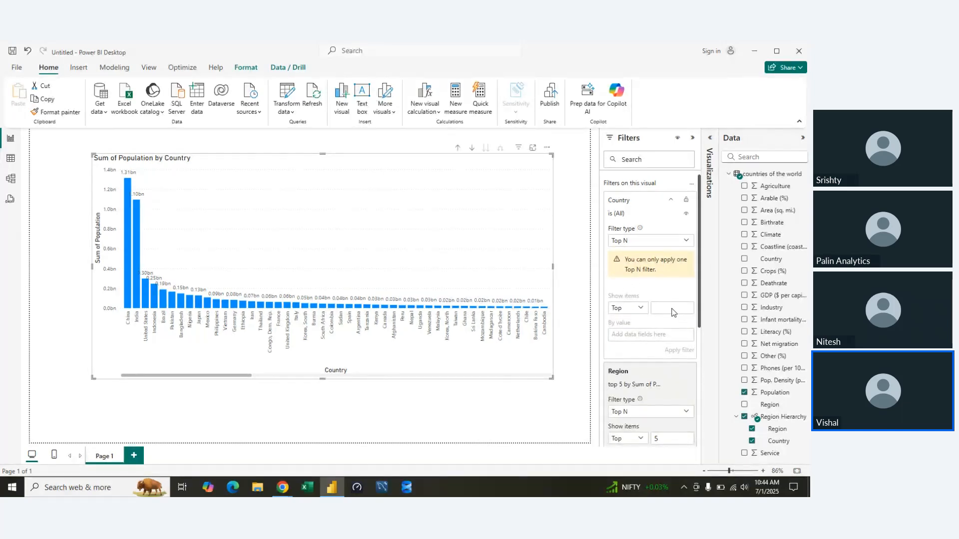
left_click(685, 242)
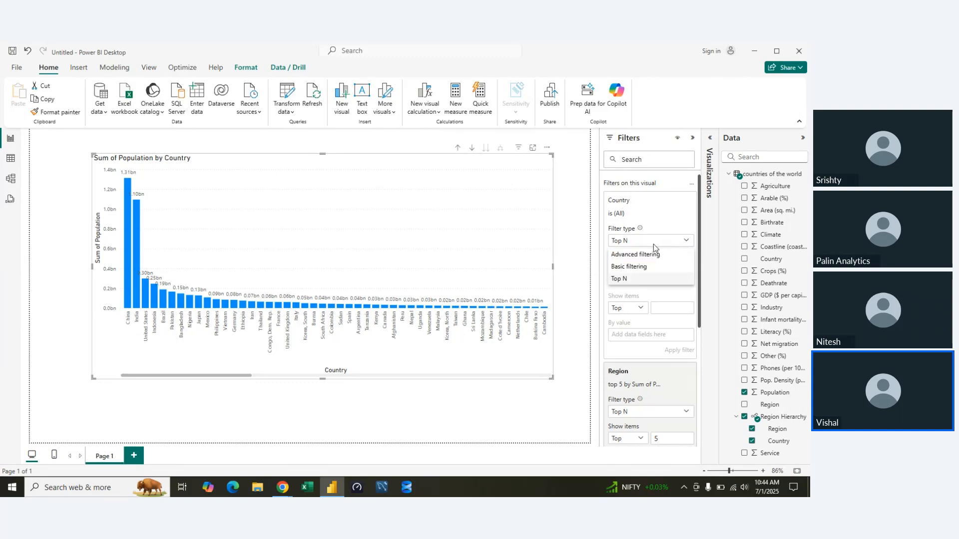
left_click(675, 223)
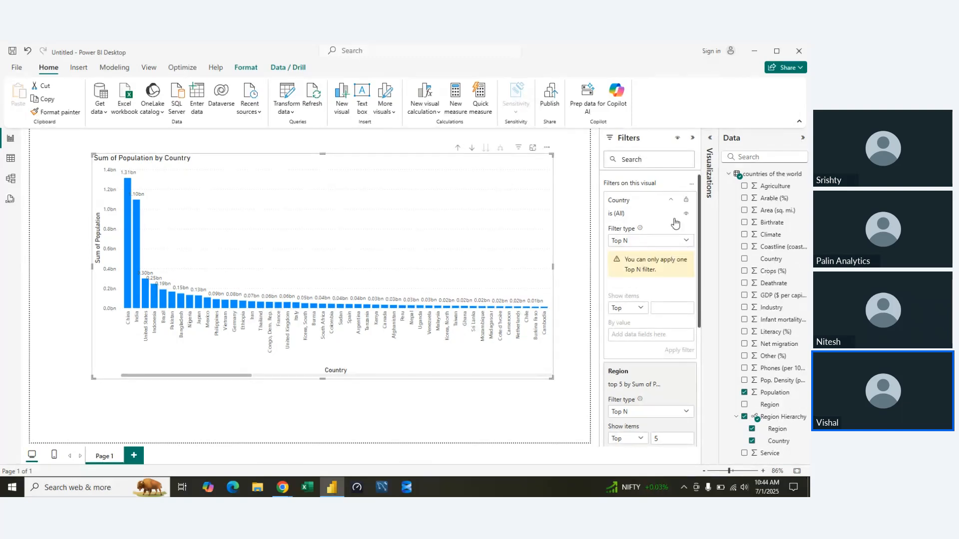
left_click(670, 200)
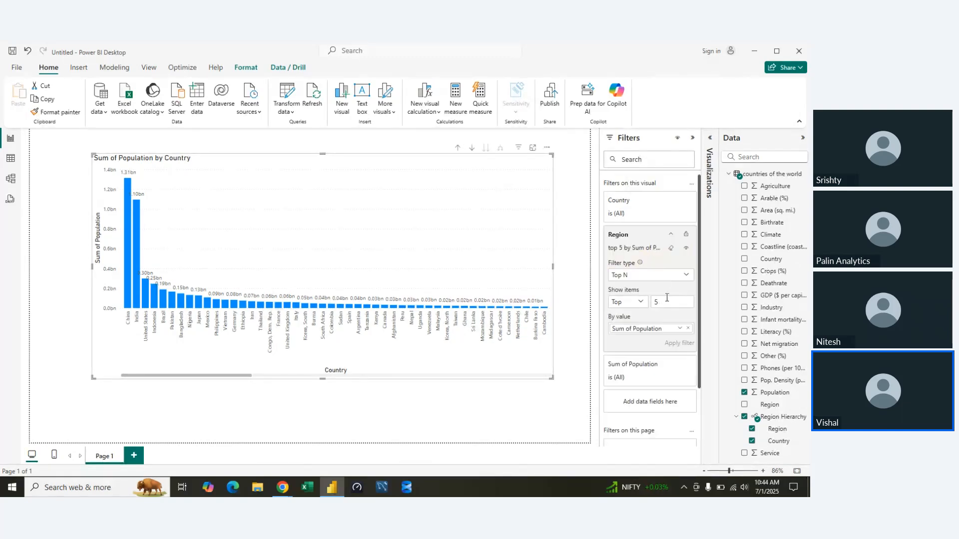
Clear the Region filter on this visual and set its filter type back to Basic filtering.
left_click(672, 249)
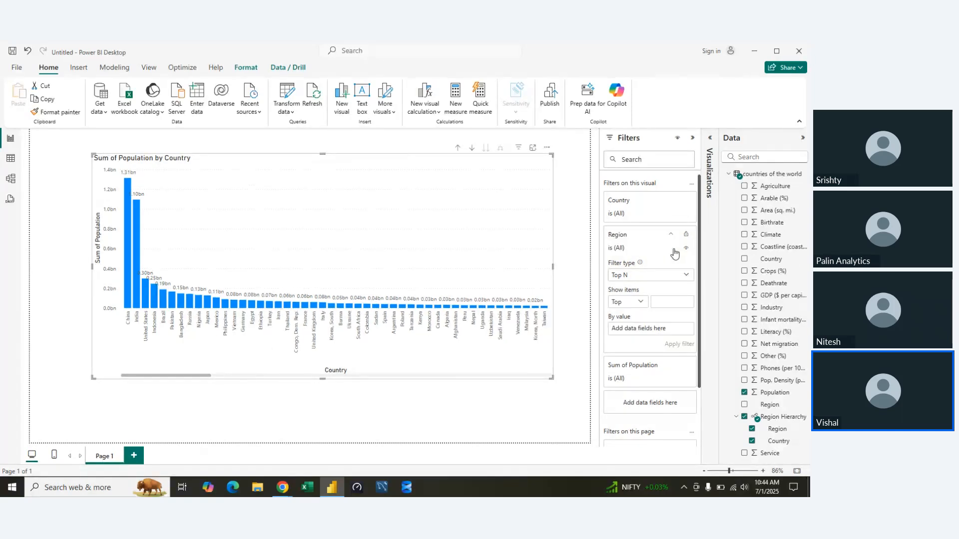
left_click(669, 279)
left_click(636, 299)
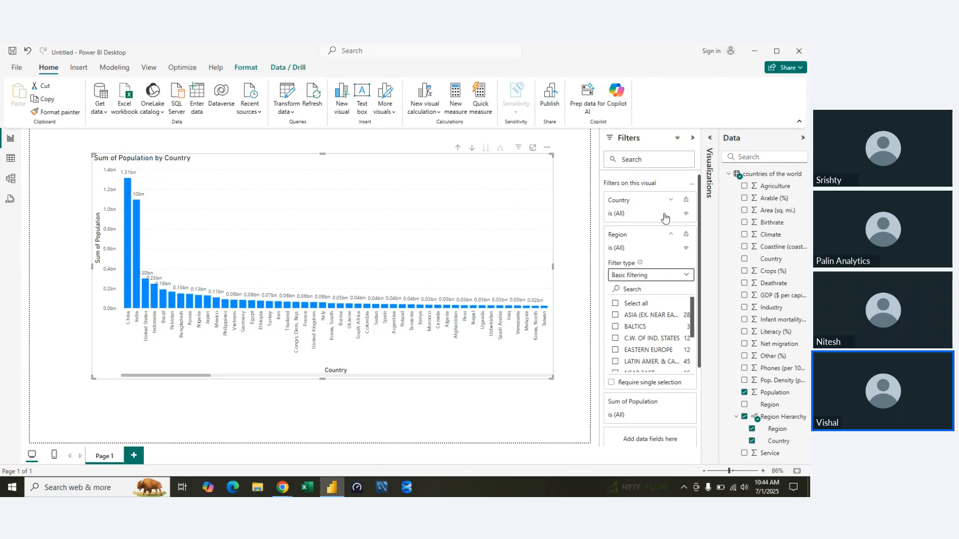
Apply a Top N filter to Country on this visual, showing the top 10 by Sum of Population, and collapse the side panes.
left_click(671, 237)
left_click(669, 206)
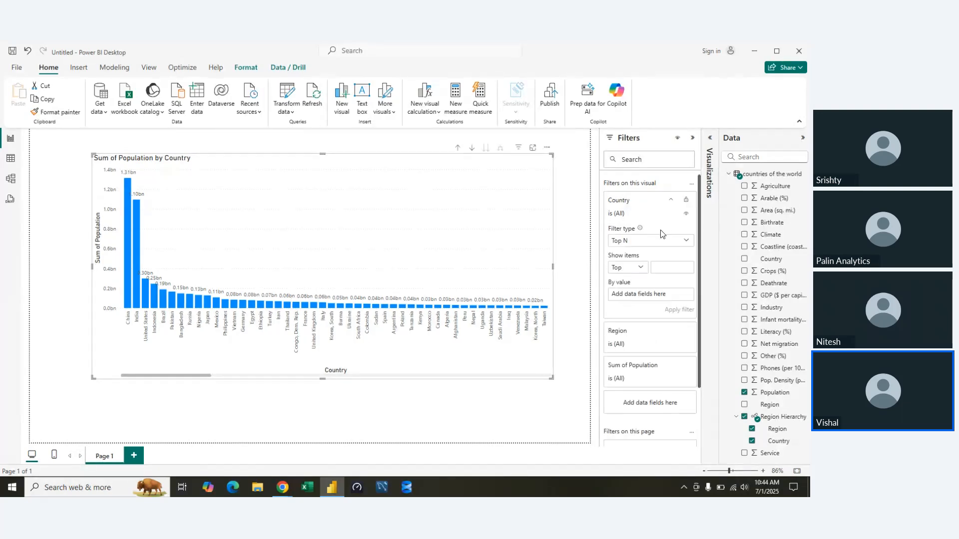
left_click(662, 242)
left_click(653, 277)
left_click(660, 269)
type("10")
left_click_drag(774, 392, 648, 296)
left_click(679, 308)
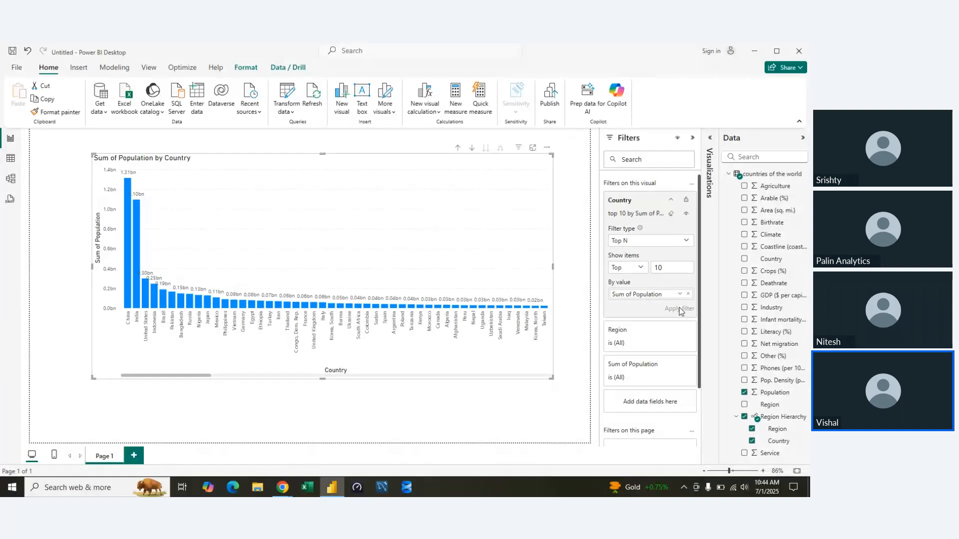
left_click(690, 136)
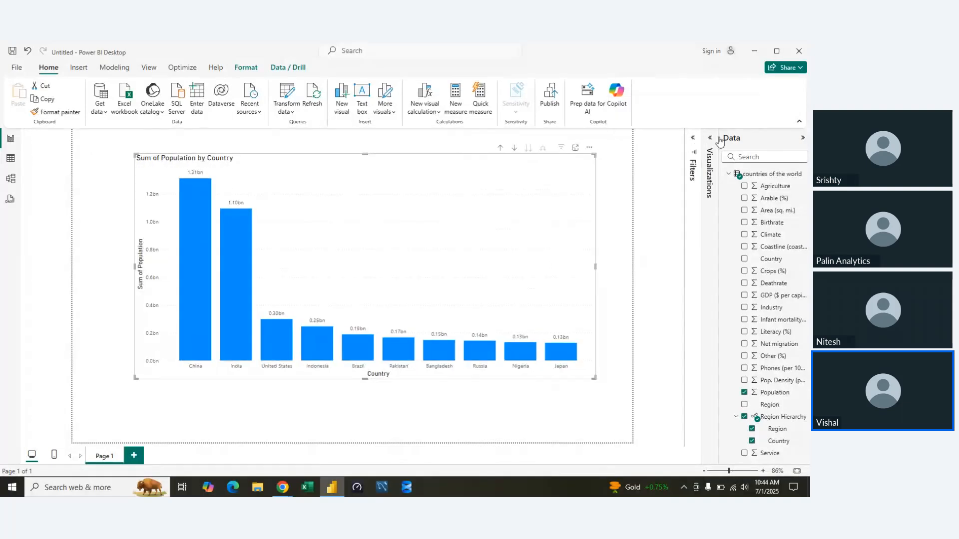
left_click(797, 141)
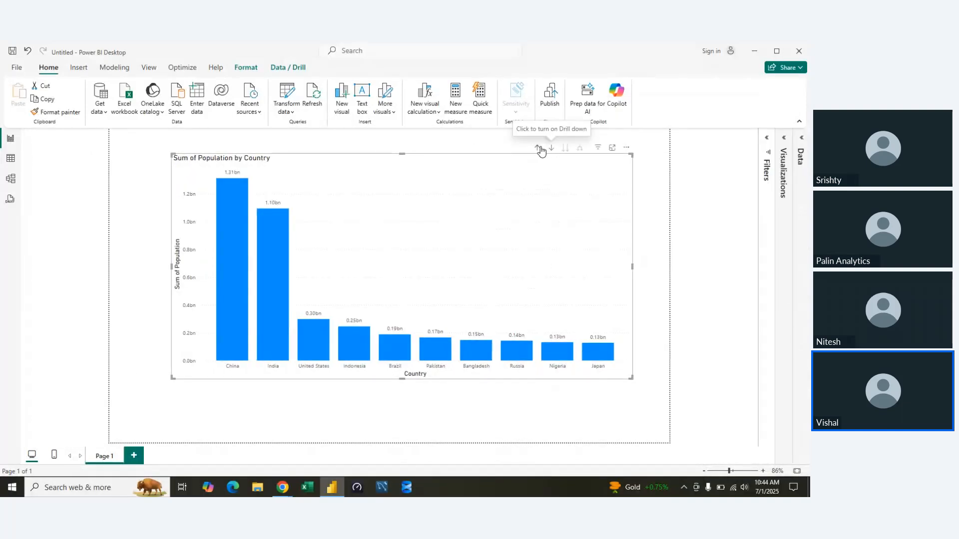
Compare the population chart at the Region level and the expanded Region and Country level, ending at the Country level.
left_click(538, 149)
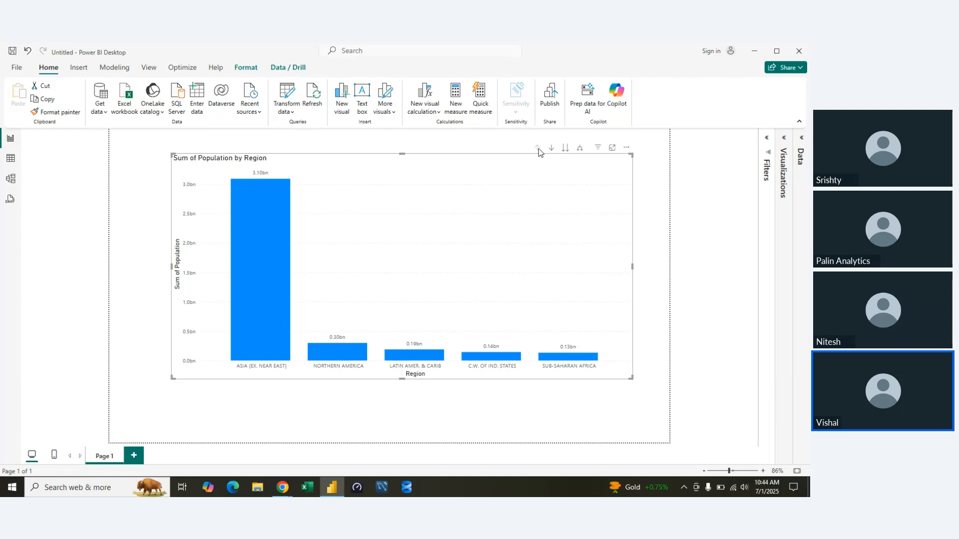
left_click(580, 148)
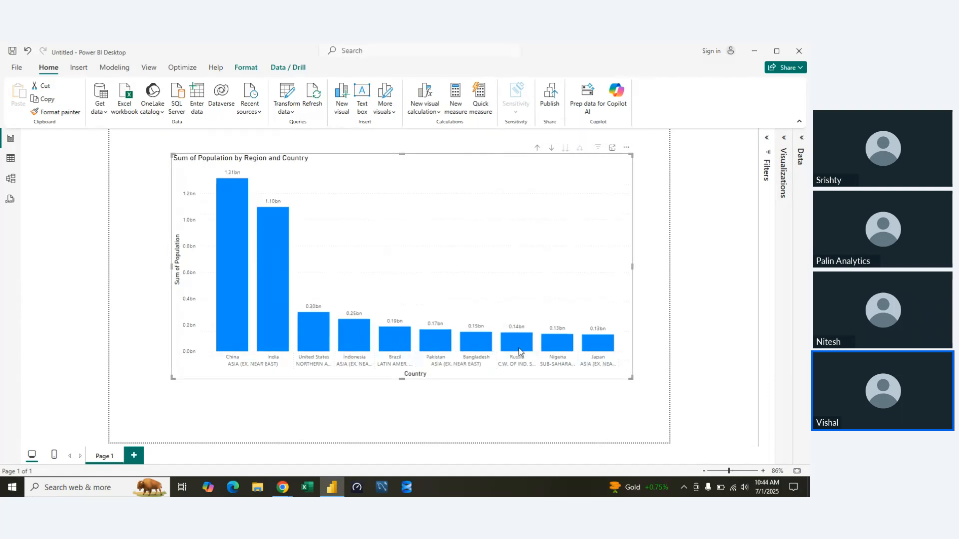
left_click(528, 151)
left_click(537, 149)
left_click(565, 149)
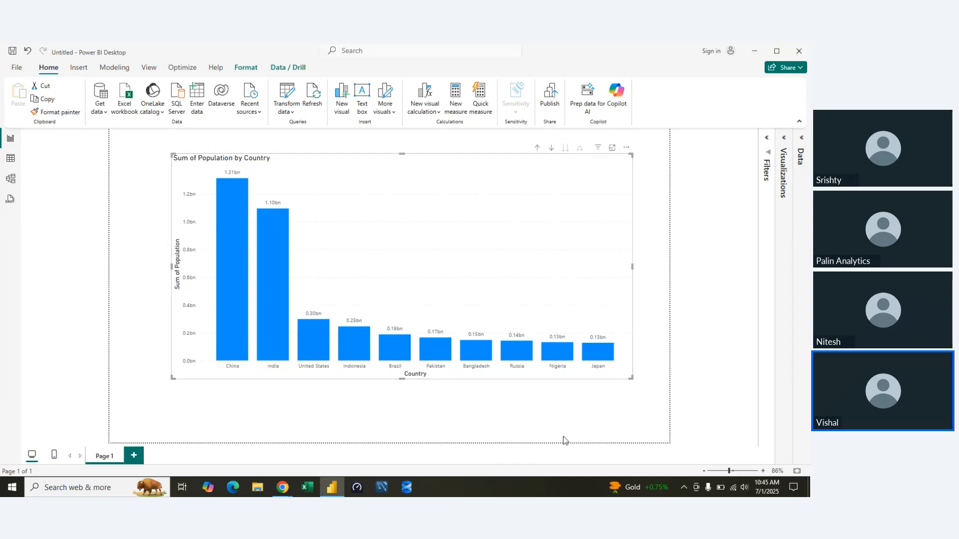
Add a new report page and place a large stacked column chart on it.
left_click(800, 139)
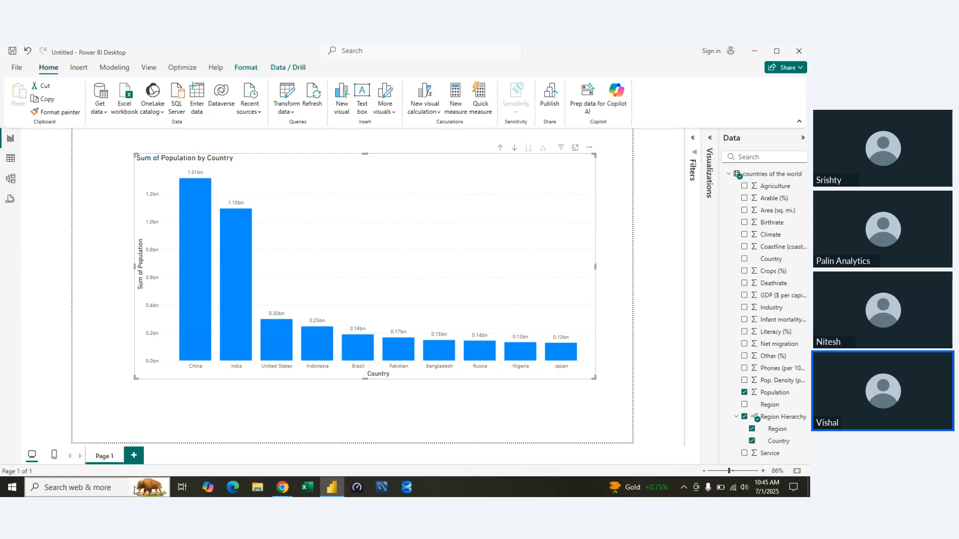
left_click(134, 455)
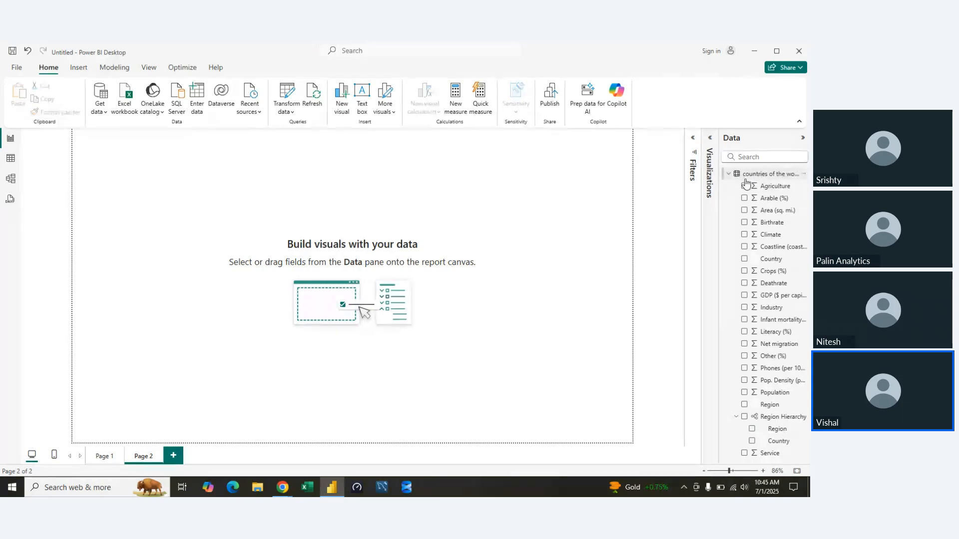
left_click(709, 160)
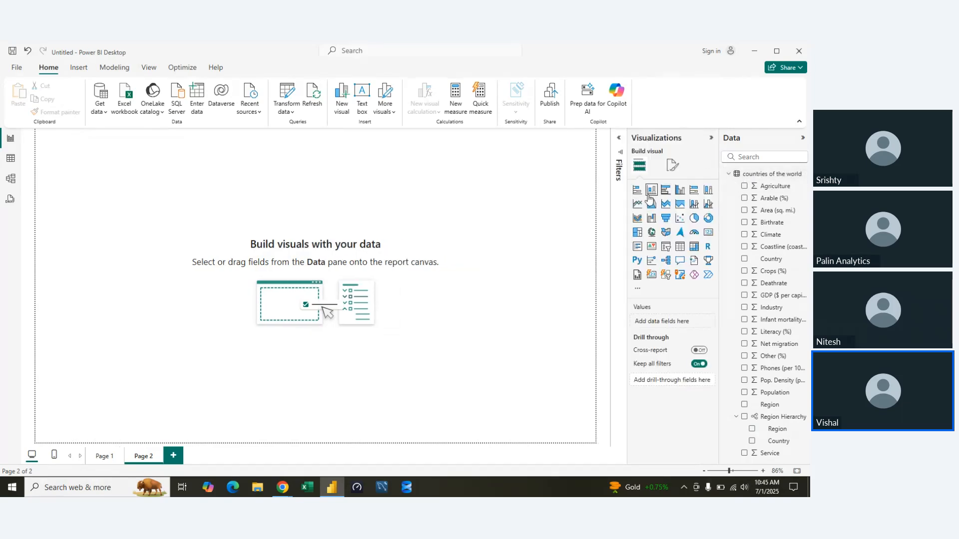
left_click(651, 190)
left_click_drag(149, 232, 559, 398)
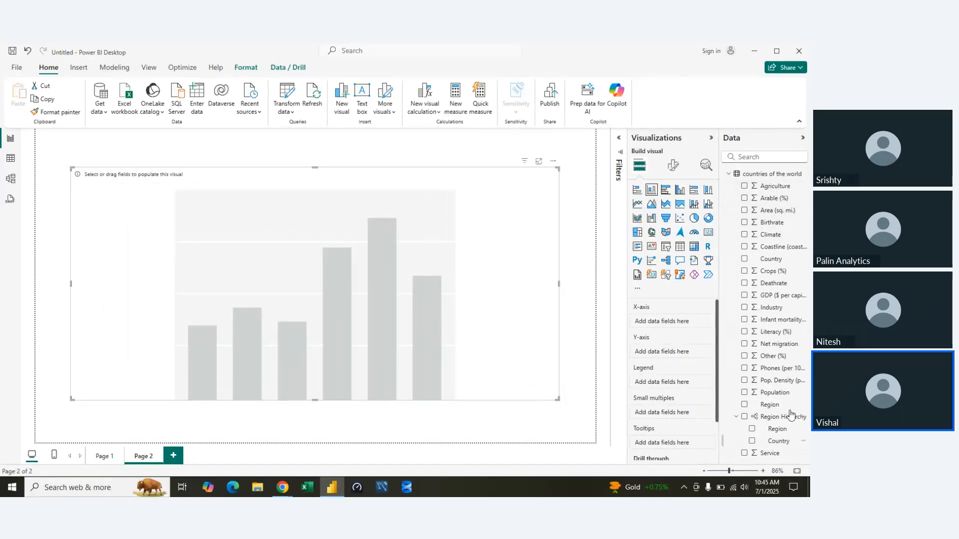
Put Region above Country on the X-axis and Population on the Y-axis, and switch the new chart to the Country level.
left_click(736, 416)
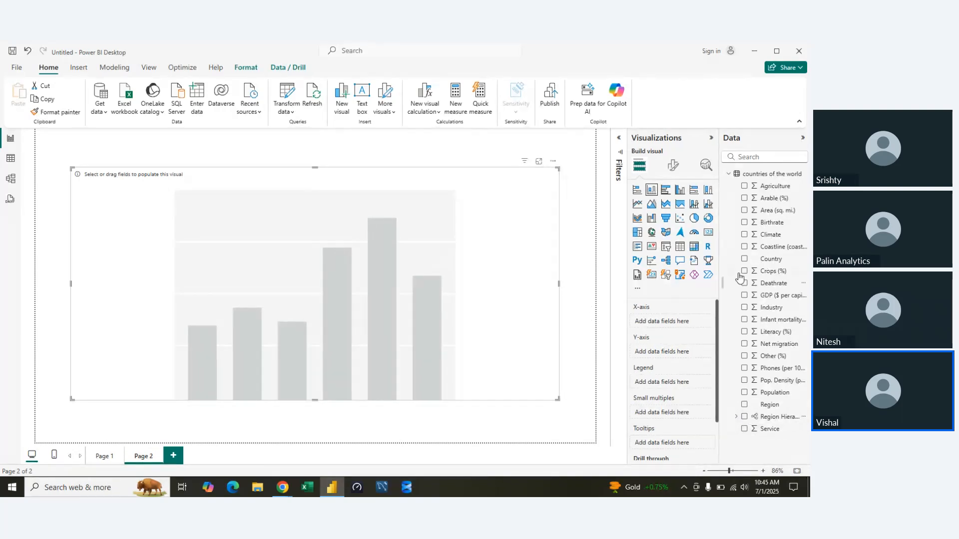
left_click_drag(764, 259, 649, 321)
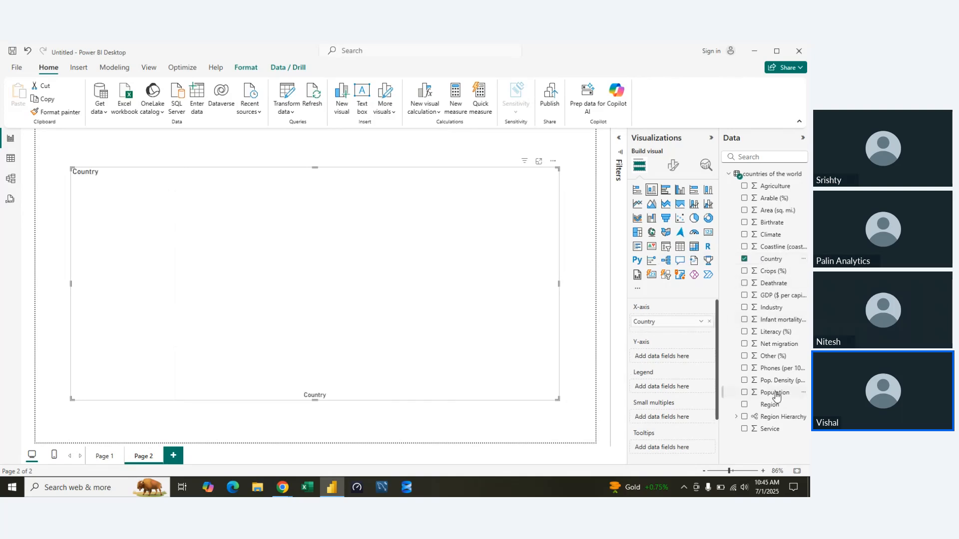
left_click_drag(770, 405, 672, 368)
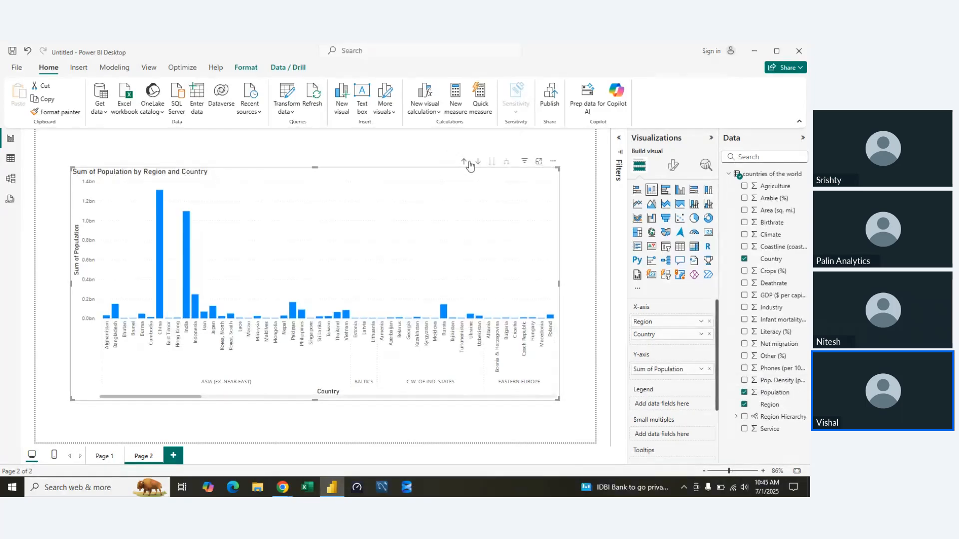
left_click(466, 162)
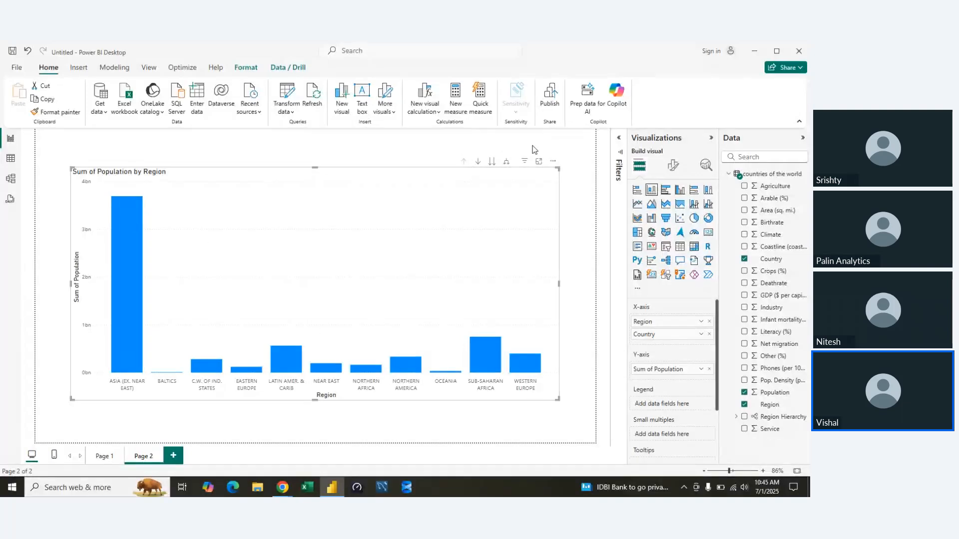
left_click(492, 163)
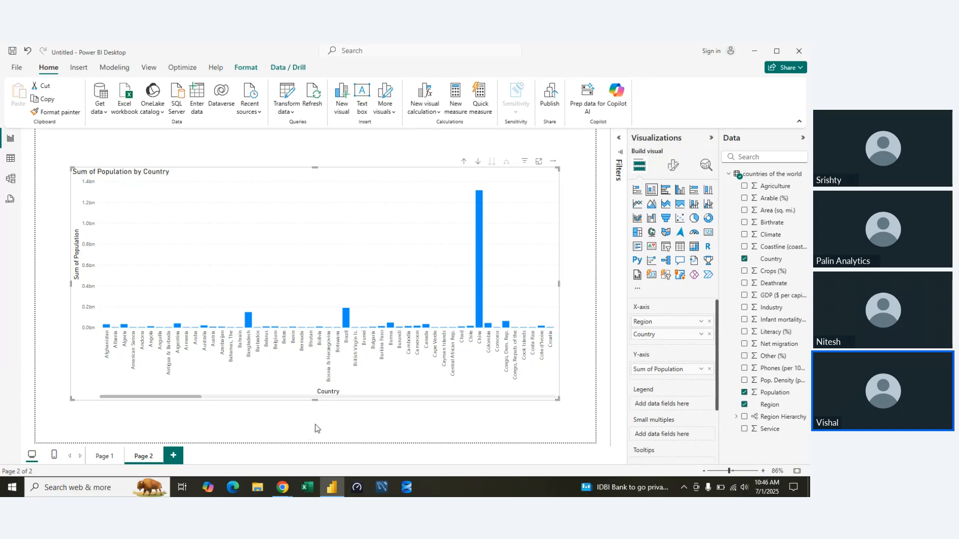
left_click(720, 488)
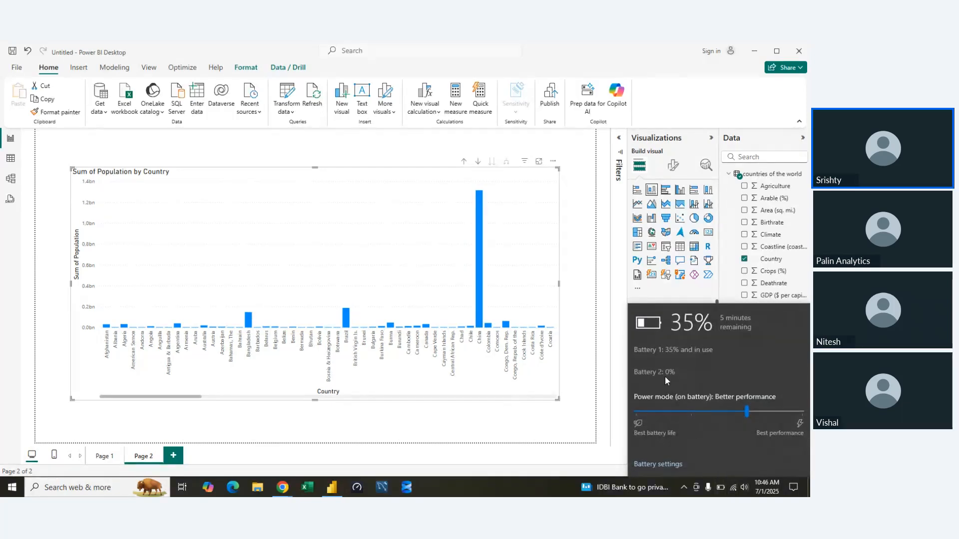
left_click(539, 426)
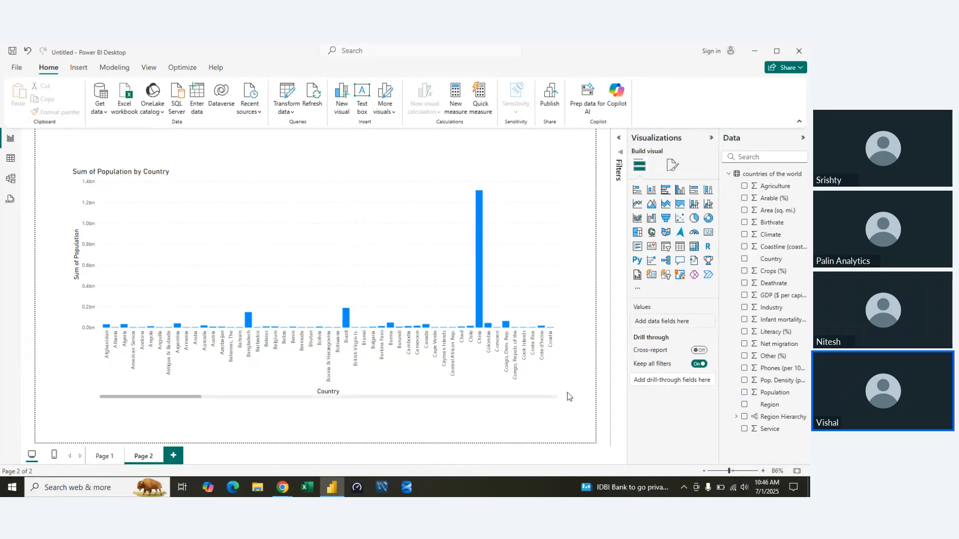
left_click(554, 397)
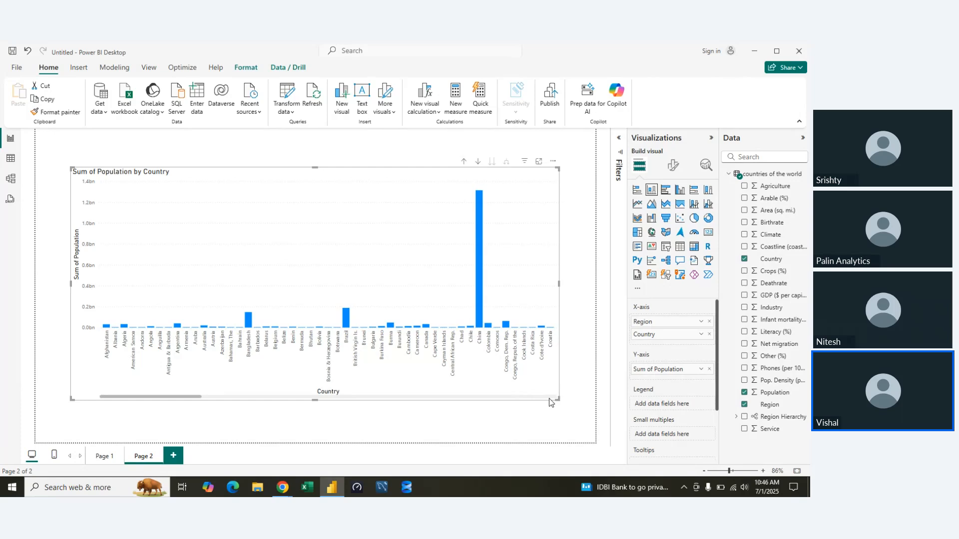
left_click(550, 424)
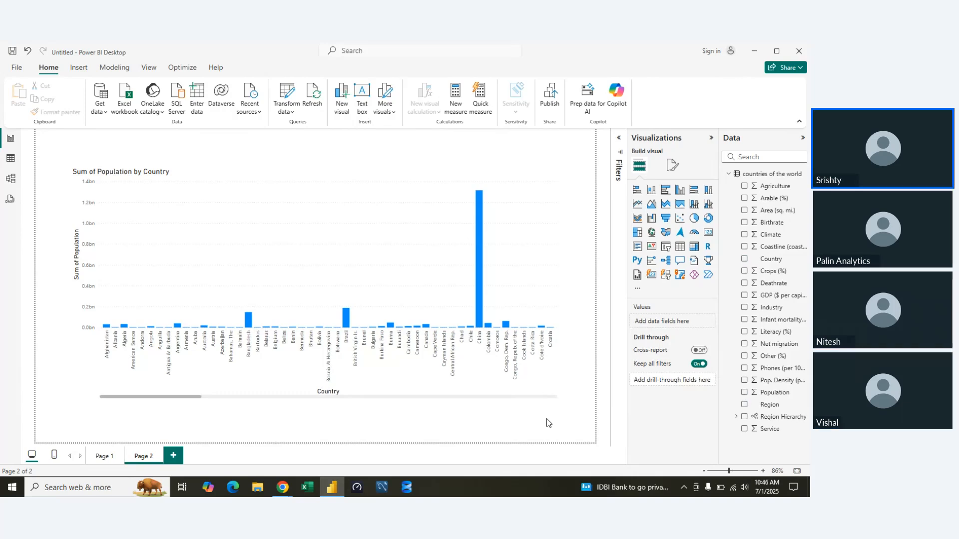
Summarize the population chart on Page 1 with a narrative visual, and delete the narrative visual.
left_click(107, 460)
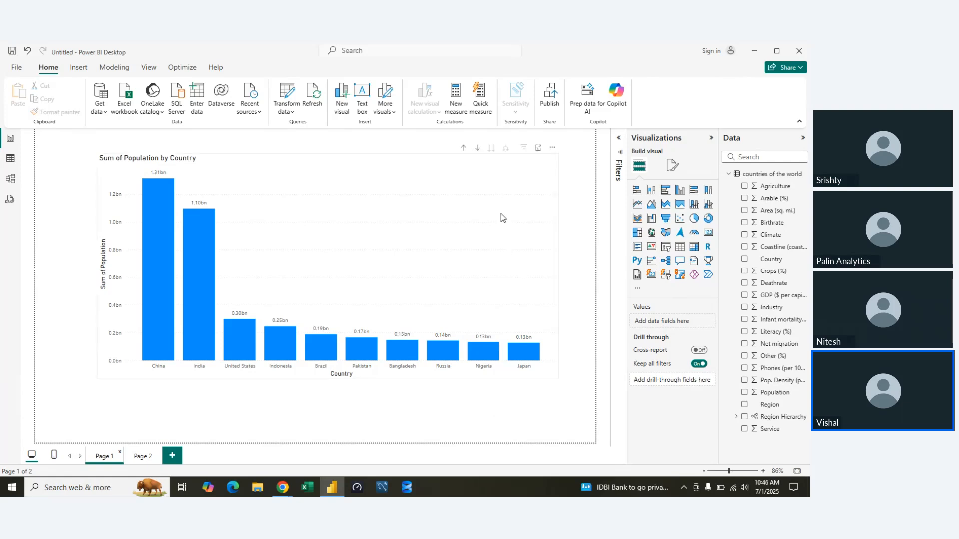
right_click(521, 184)
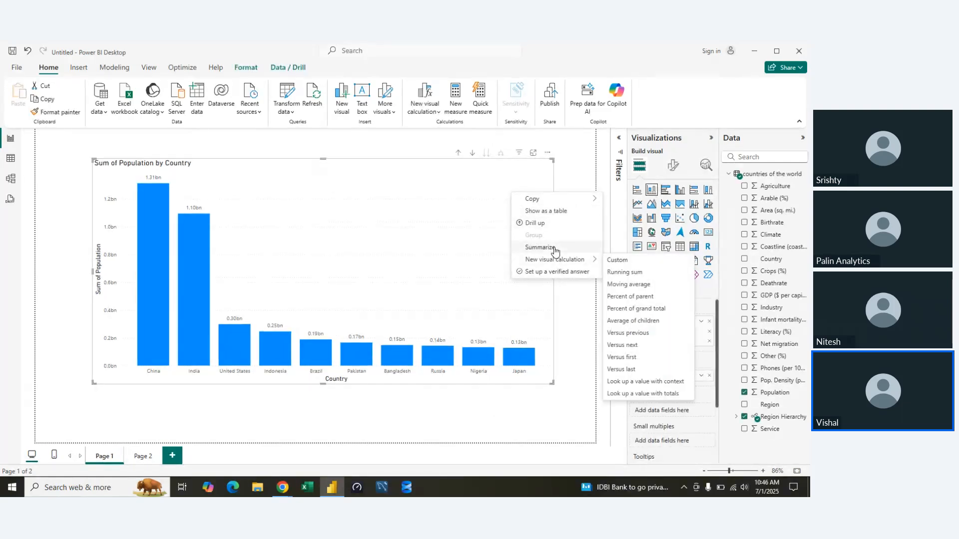
left_click(540, 247)
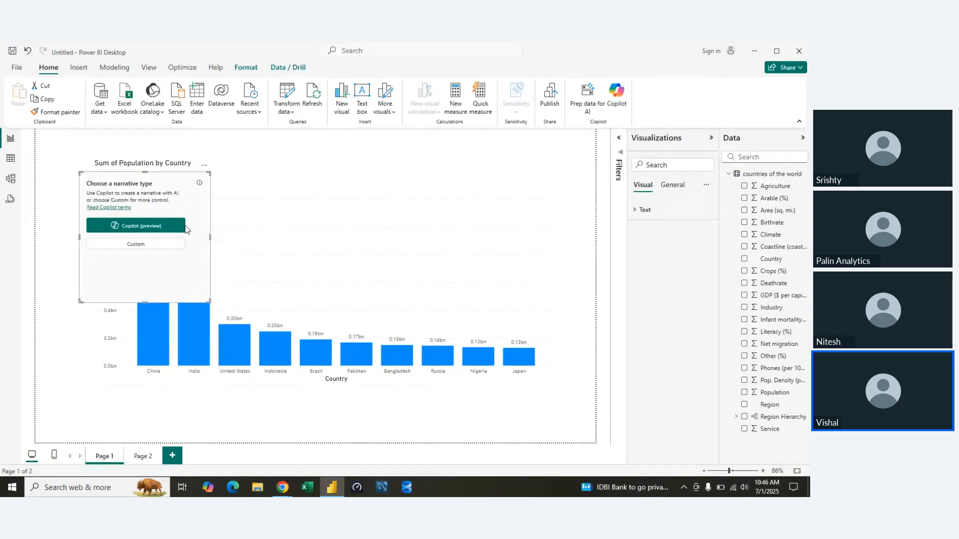
left_click(263, 204)
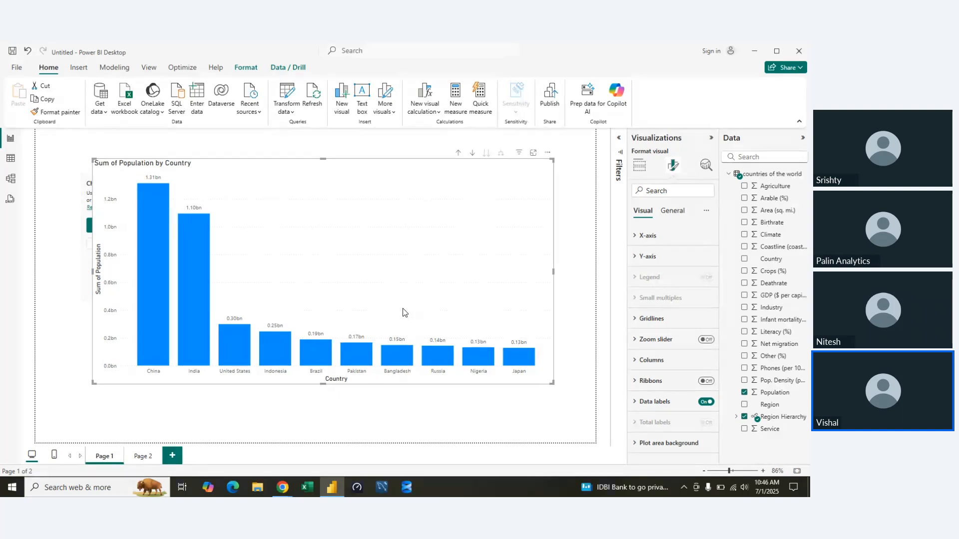
left_click(88, 190)
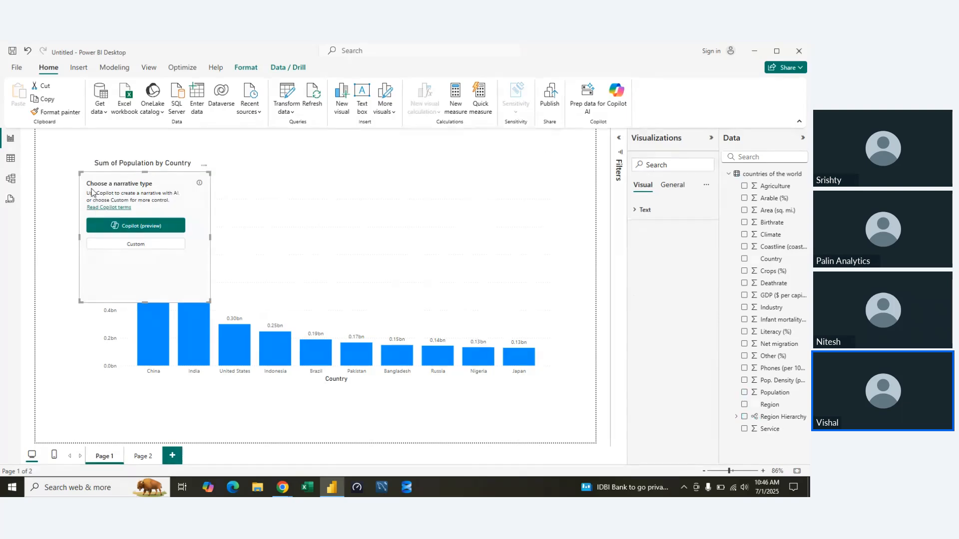
key("Delete")
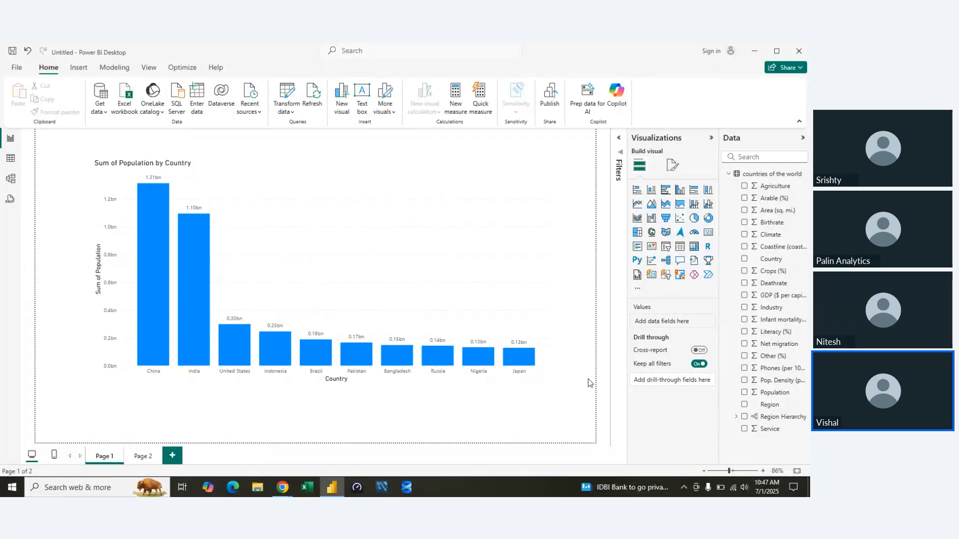
Collapse the Visualizations and Data panes to free up the canvas, and deselect the chart.
right_click(526, 229)
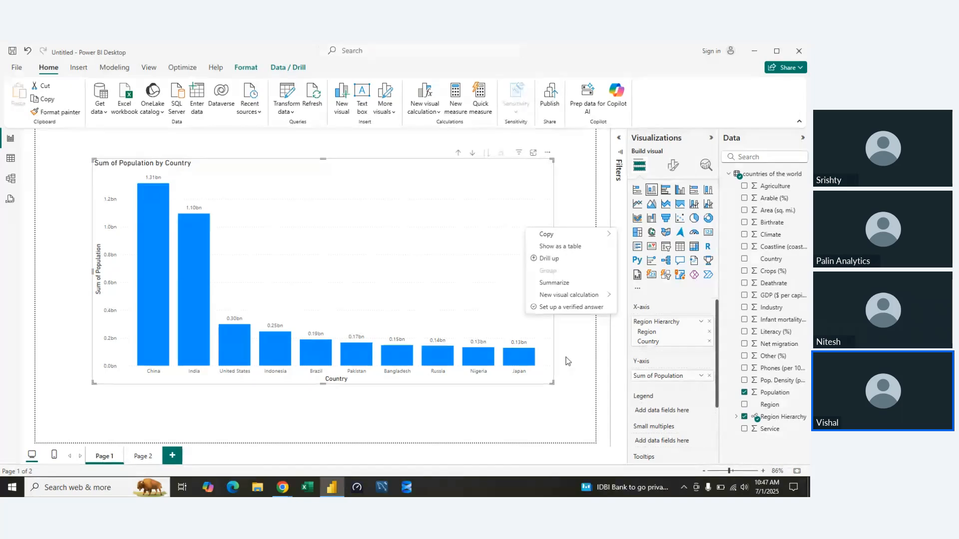
left_click(594, 363)
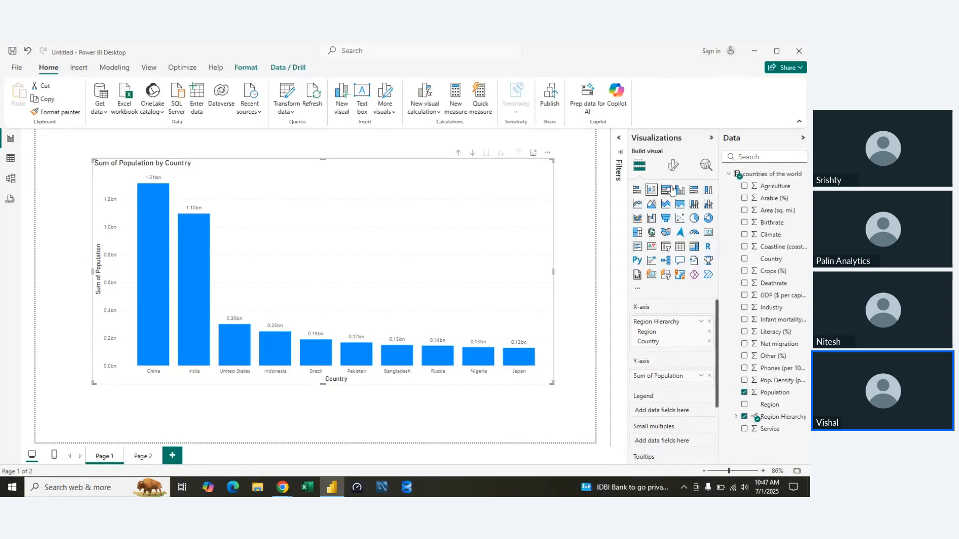
left_click(711, 139)
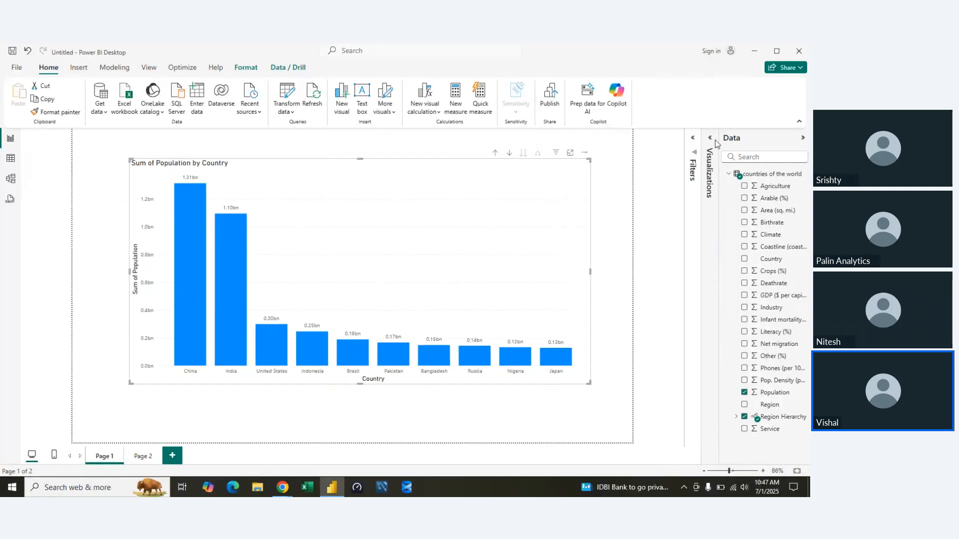
left_click(802, 138)
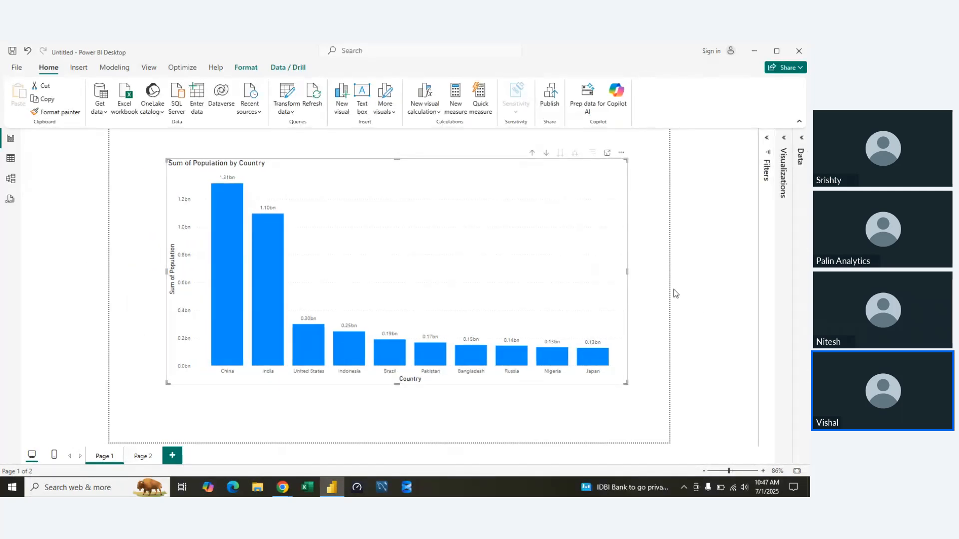
left_click(668, 296)
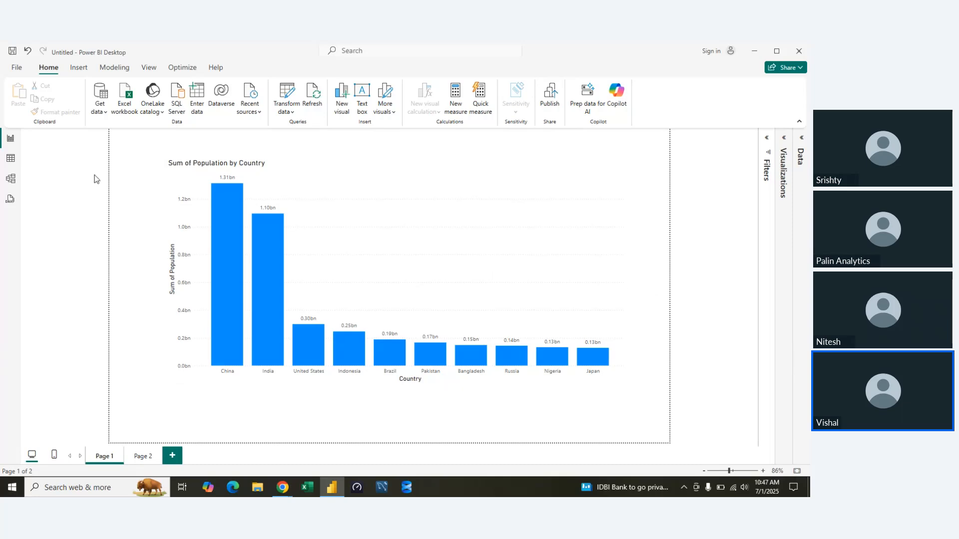
In Model view, collapse the Properties and Data panes and widen the countries of the world table card.
left_click(7, 182)
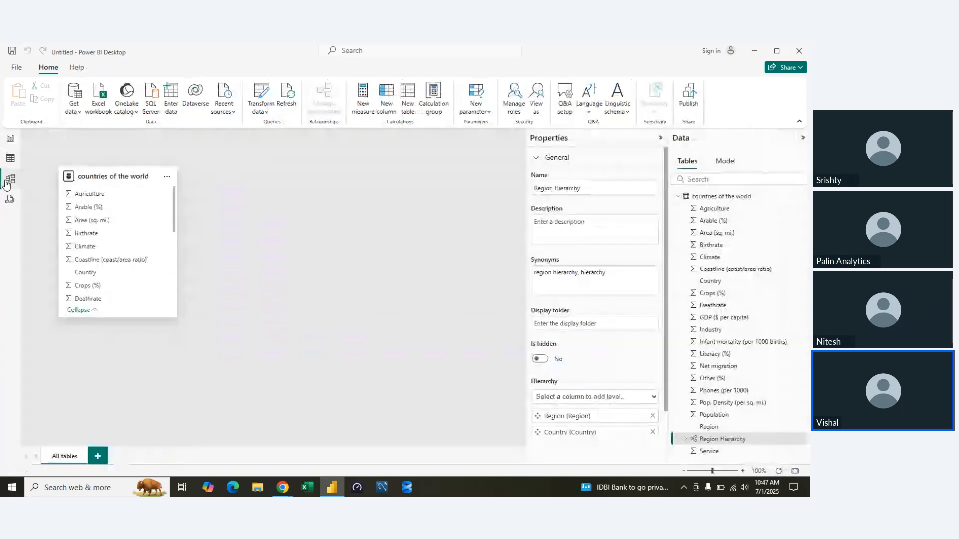
left_click(660, 138)
left_click(802, 138)
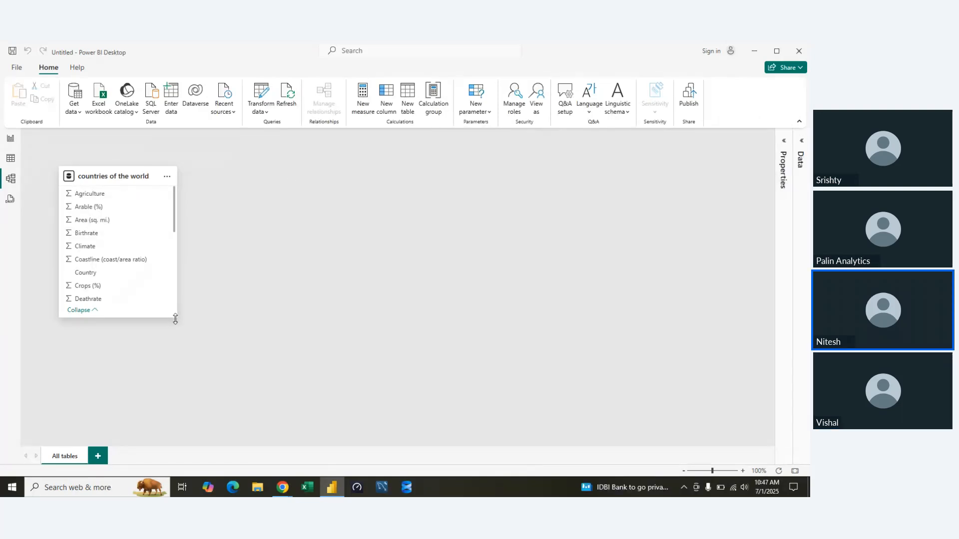
left_click_drag(172, 317, 204, 318)
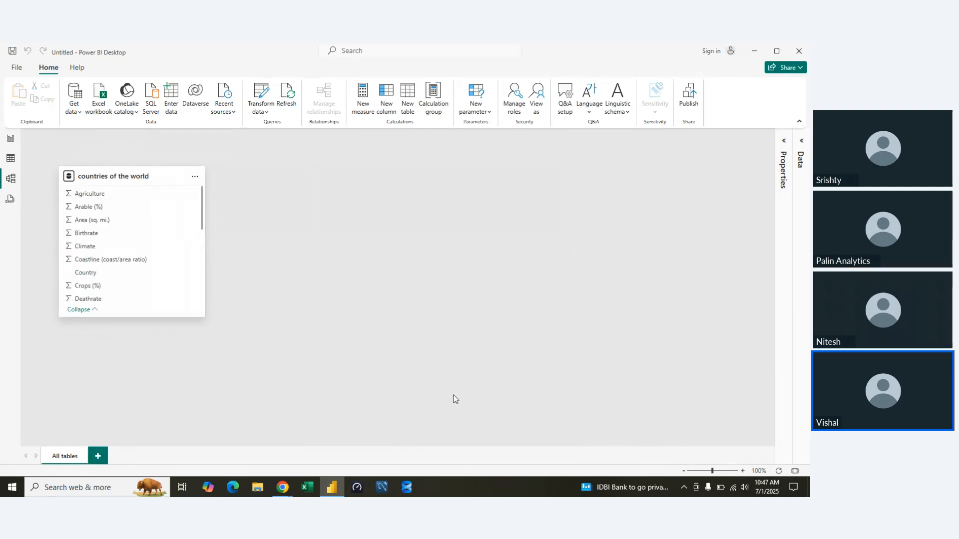
Look at the report and the DAX query view, and return to the Report view.
left_click(18, 141)
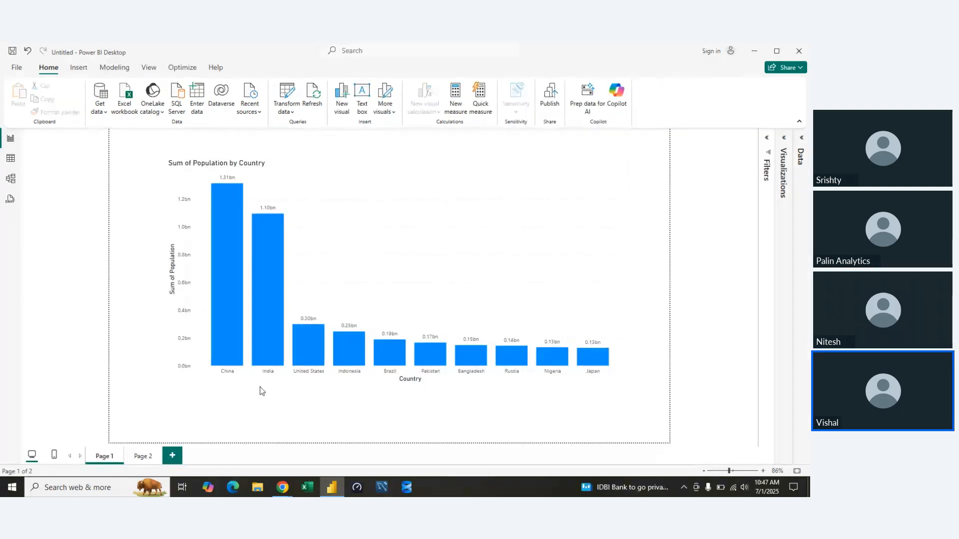
left_click(7, 200)
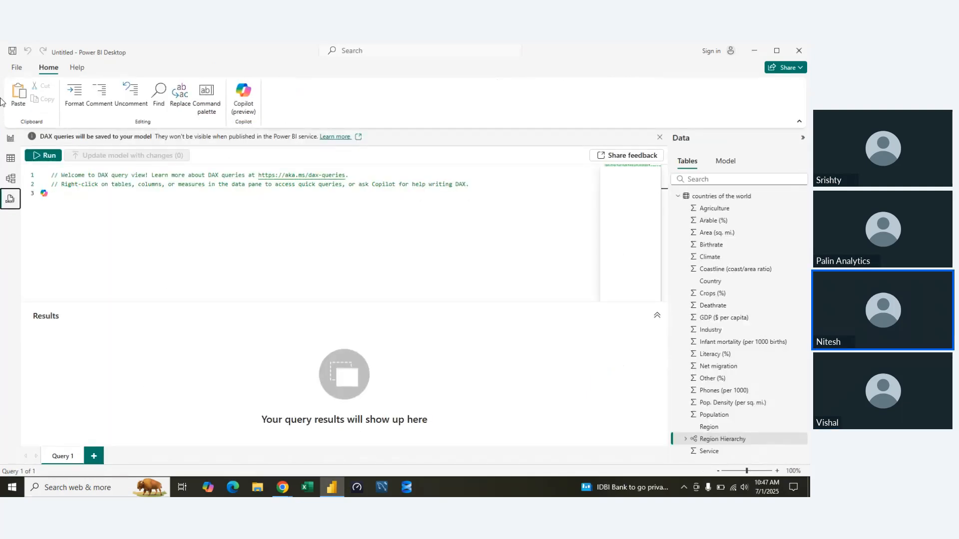
left_click(9, 142)
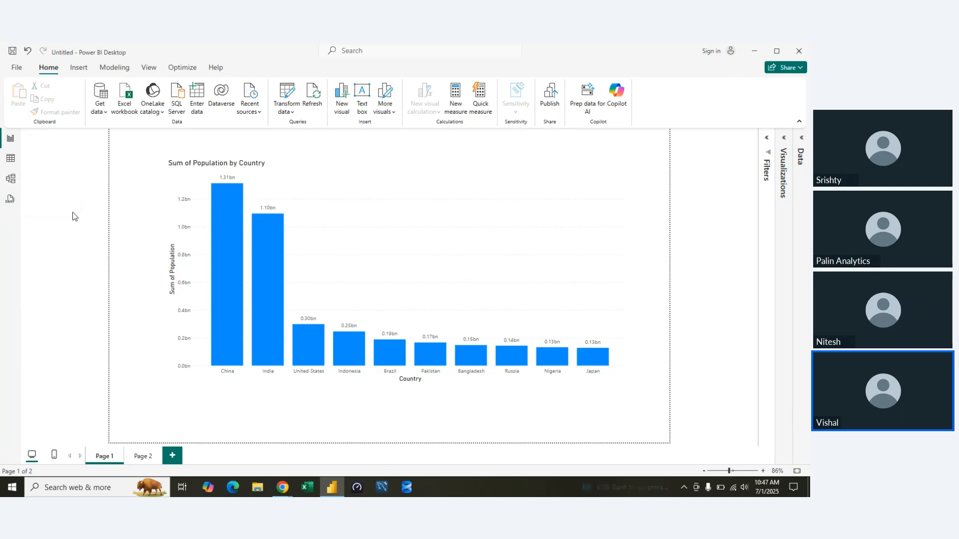